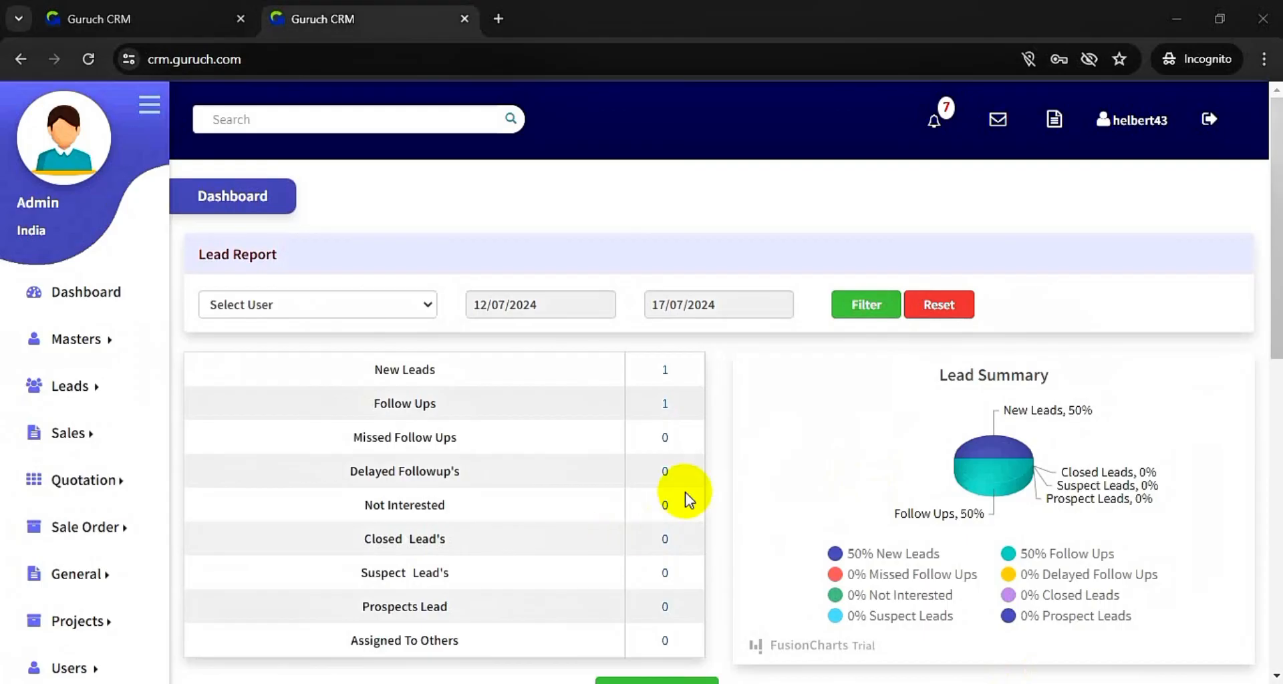
# - Open an empty Create New Lead form from Leads, dated 17/07/2024 with country India
pyautogui.scroll(-3, 687, 496)
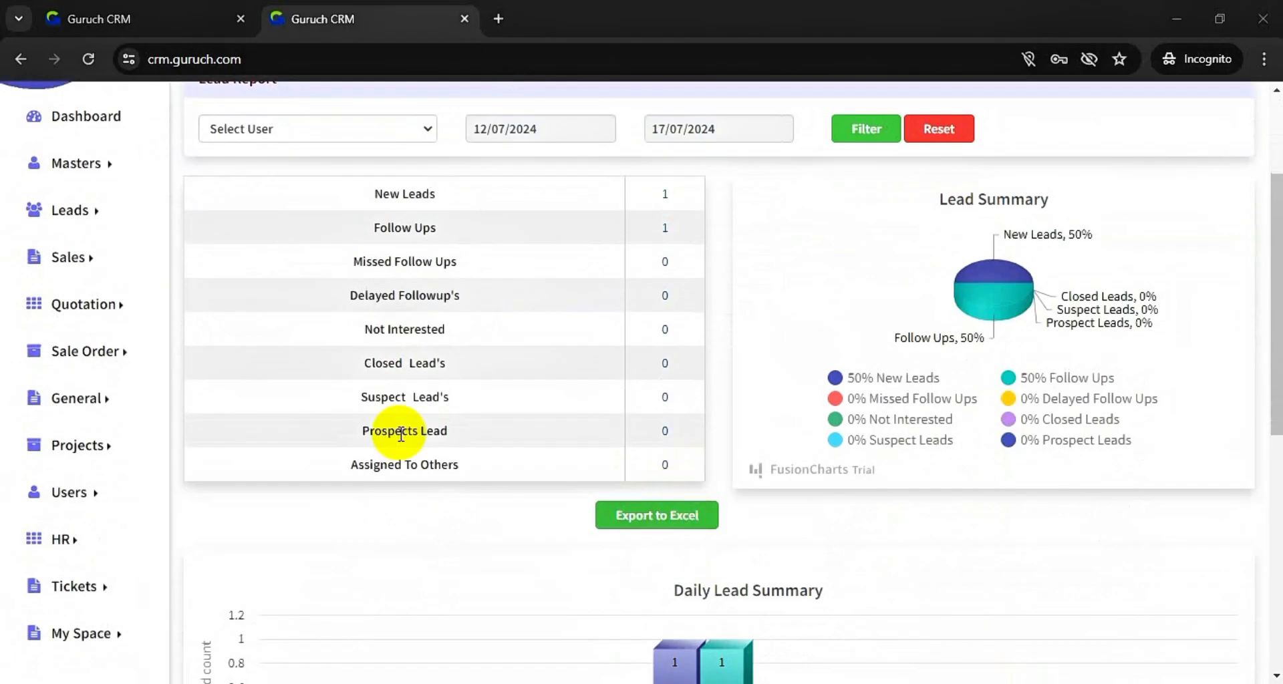
pyautogui.scroll(3, 401, 435)
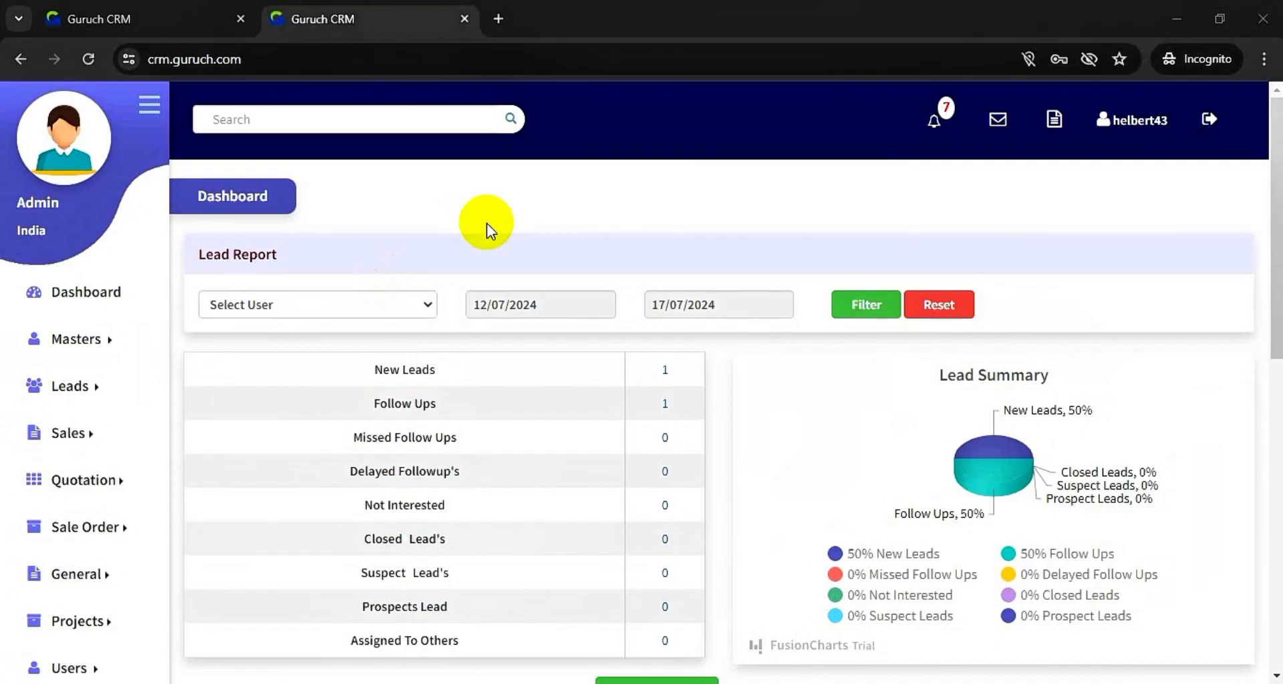
pyautogui.scroll(-3, 487, 224)
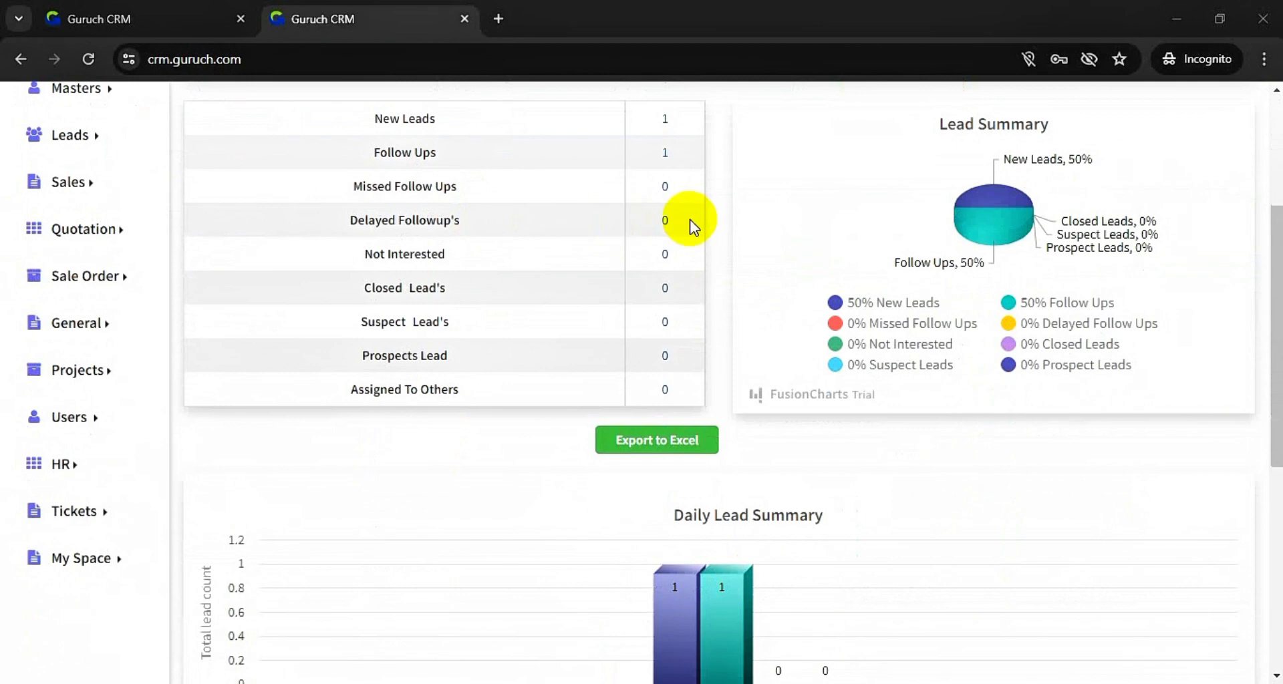
pyautogui.scroll(2, 689, 219)
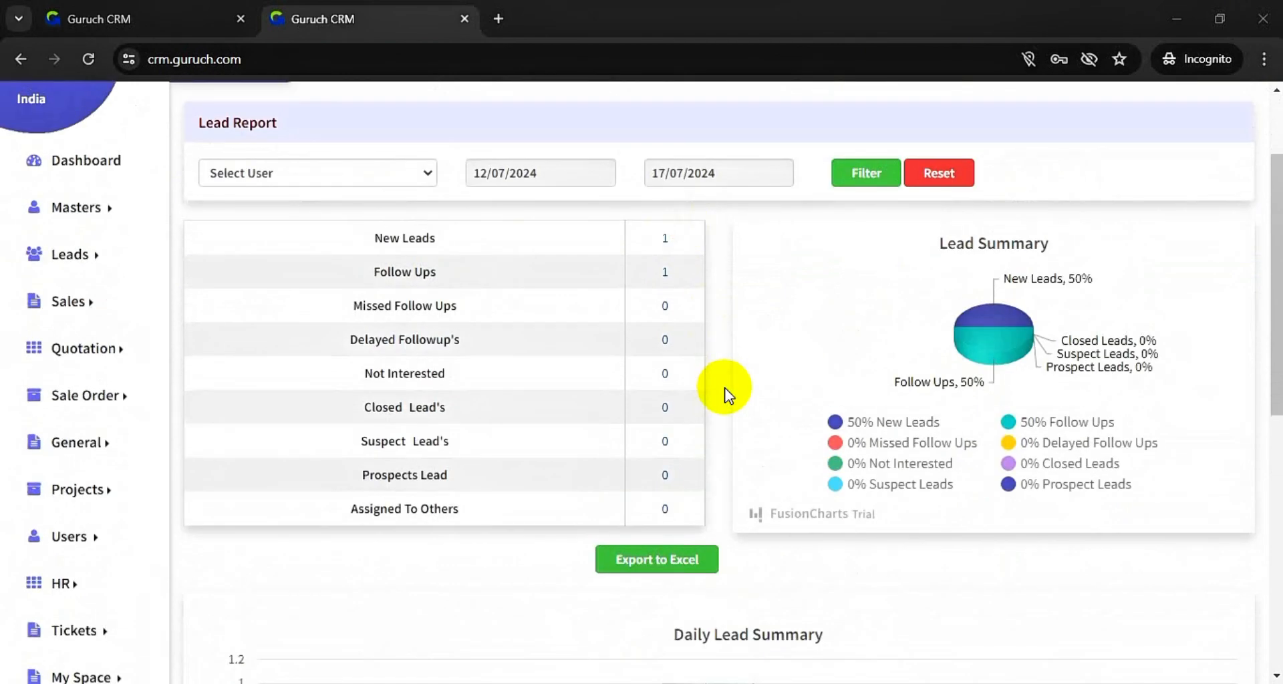
pyautogui.scroll(2, 727, 395)
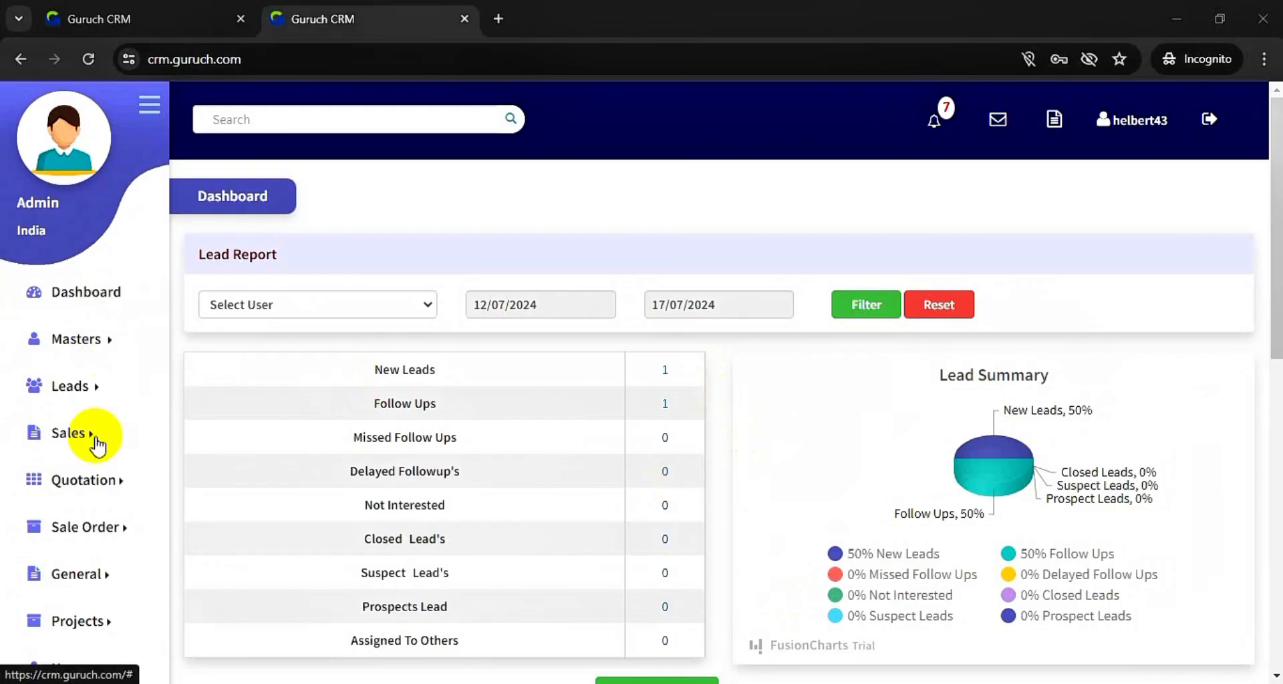
pyautogui.scroll(-4, 95, 444)
pyautogui.scroll(3, 97, 444)
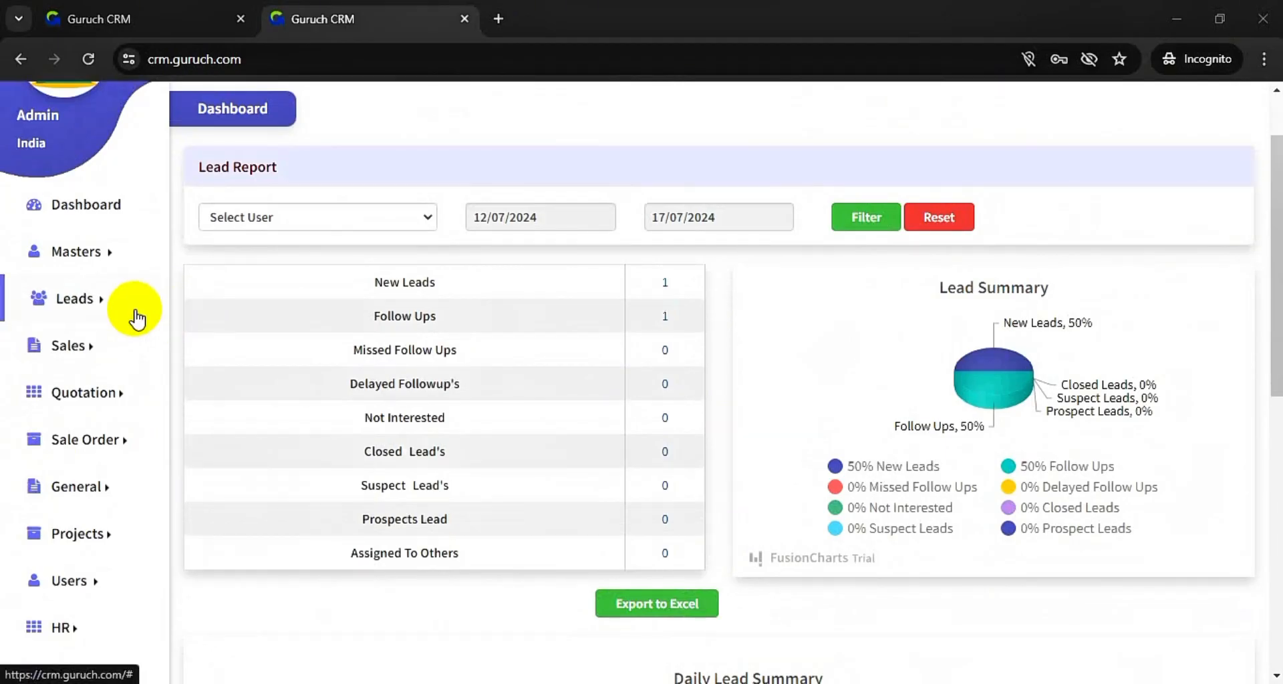
pyautogui.click(83, 299)
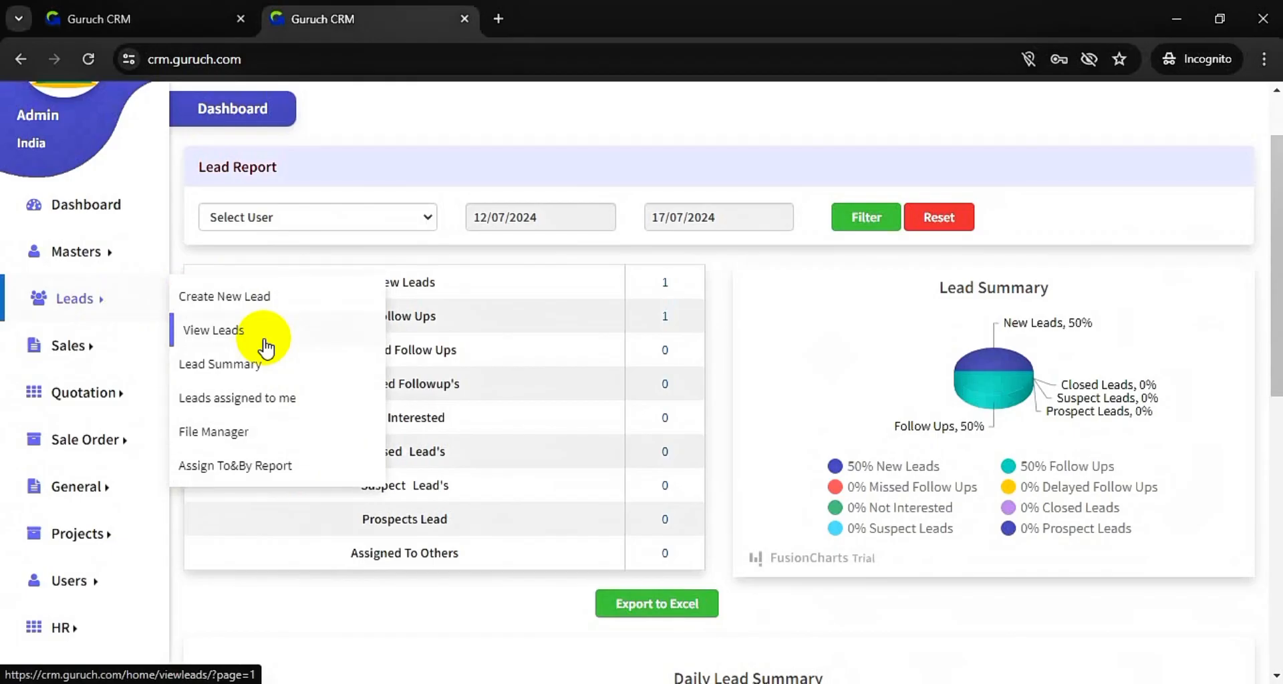
pyautogui.click(258, 289)
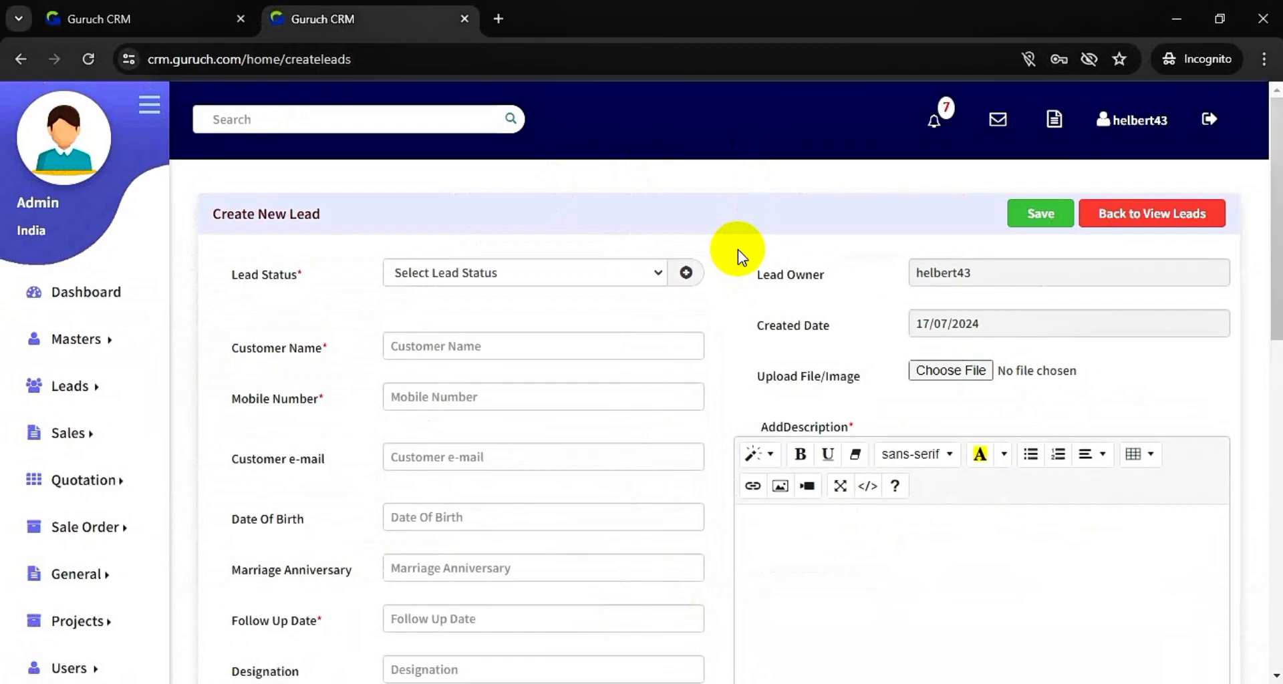
pyautogui.scroll(-3, 737, 232)
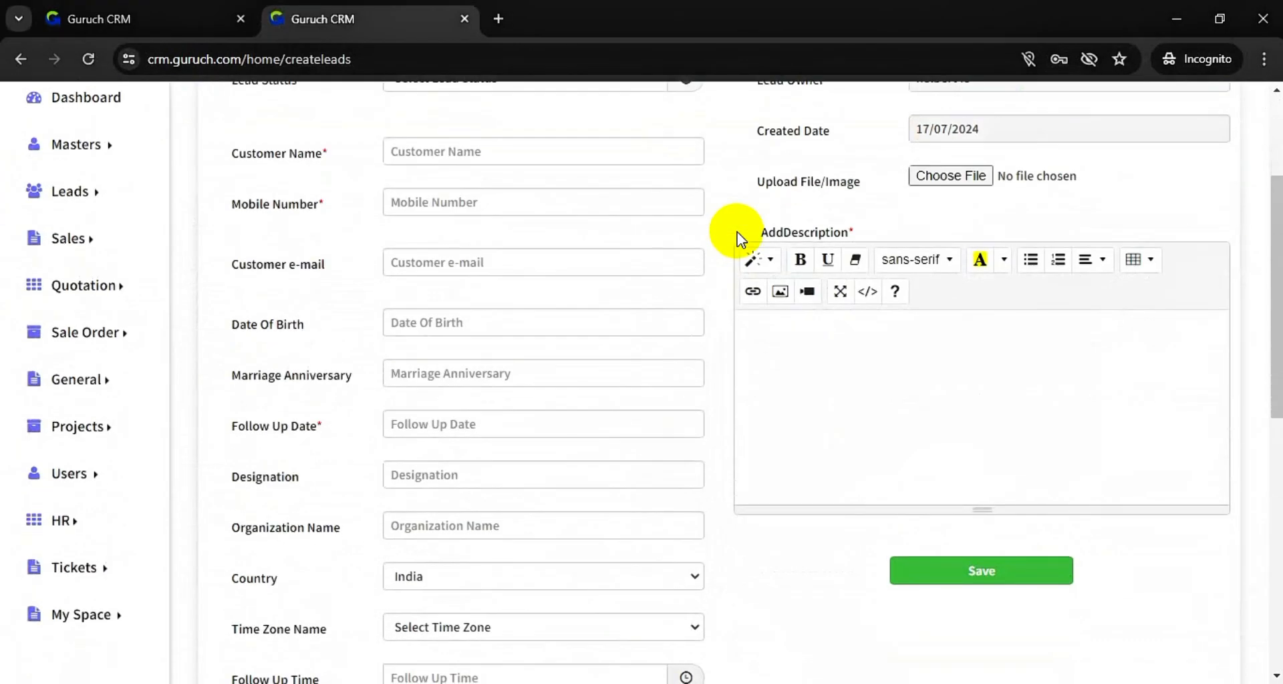
pyautogui.scroll(-3, 737, 231)
pyautogui.scroll(4, 736, 231)
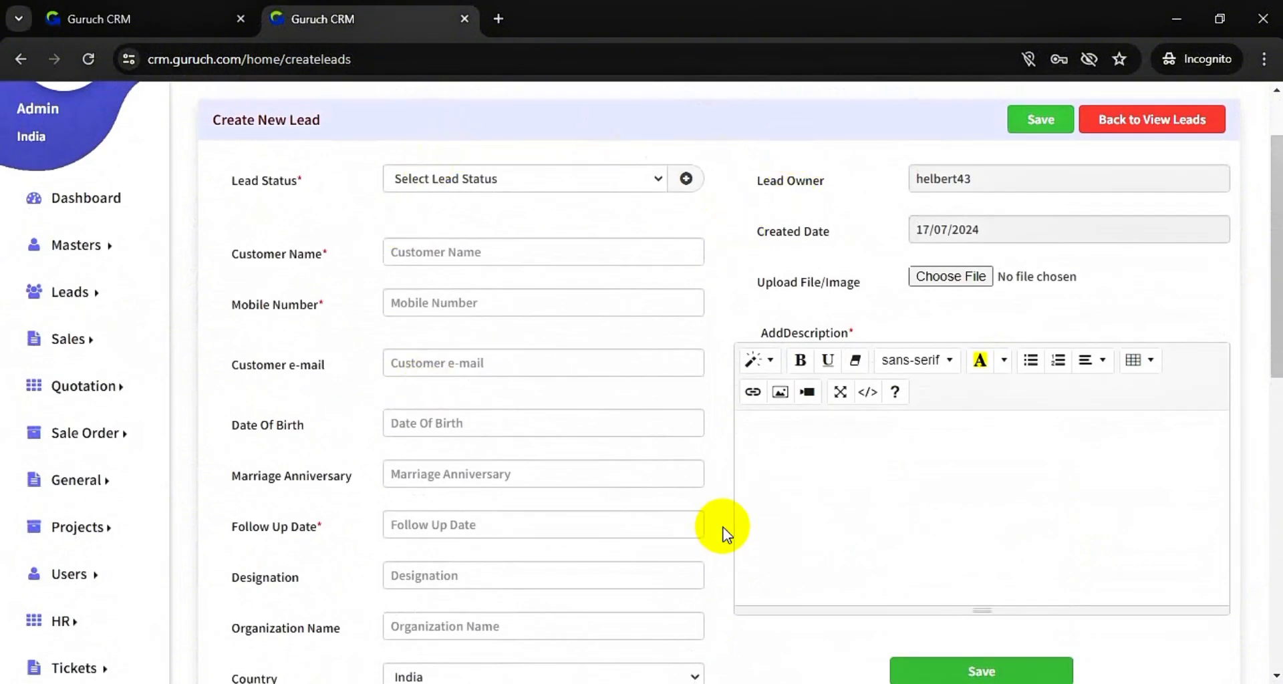
# - Open Masters > Lead Management > Lead Form in a new tab and review its field list
pyautogui.click(83, 246)
pyautogui.moveTo(298, 348)
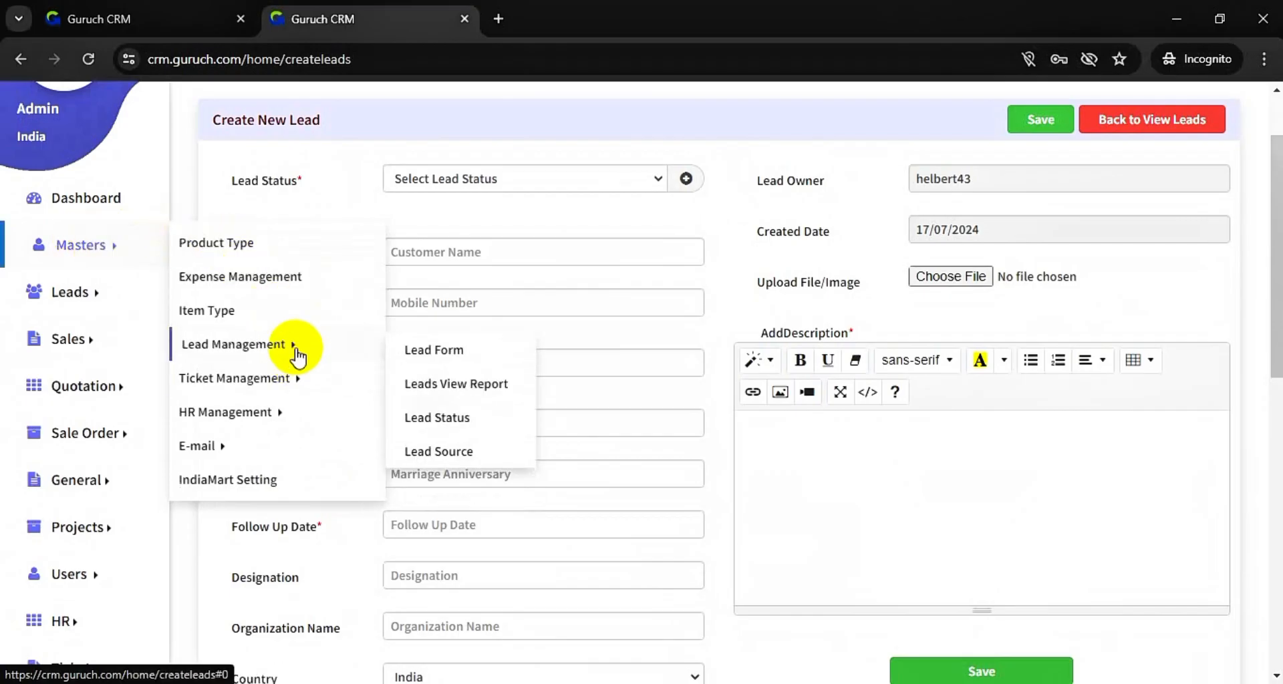
pyautogui.click(436, 353)
pyautogui.rightClick(435, 353)
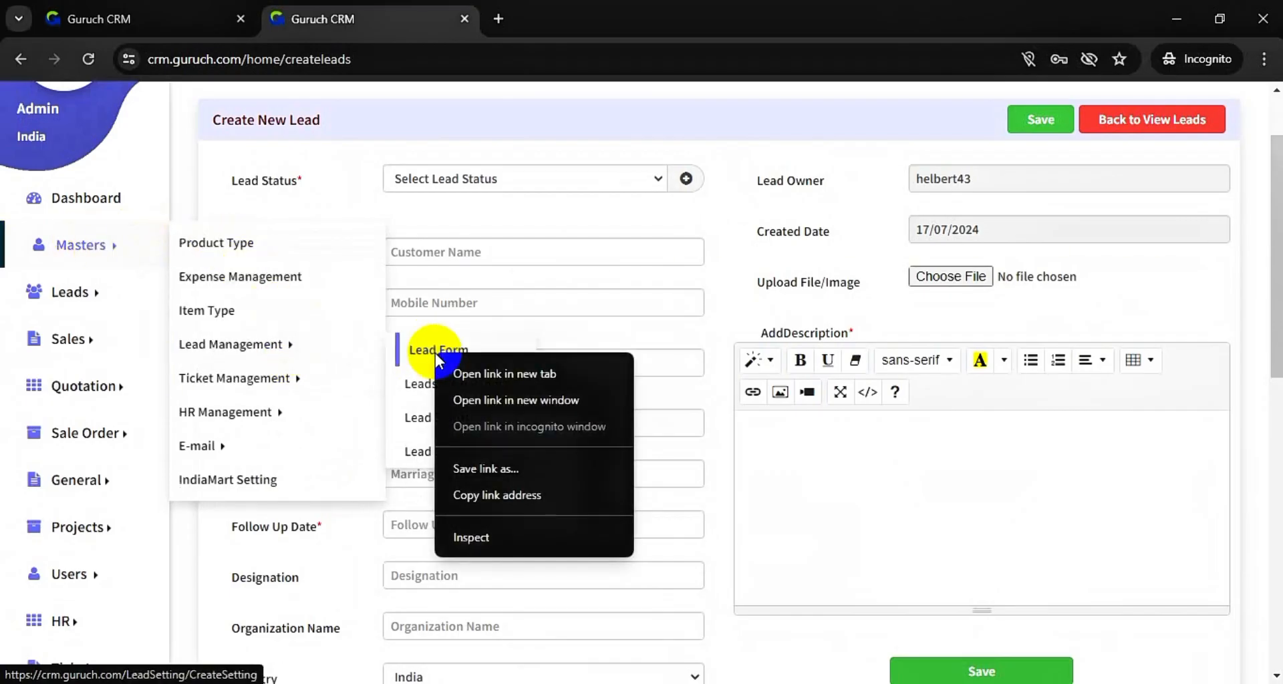
pyautogui.click(493, 374)
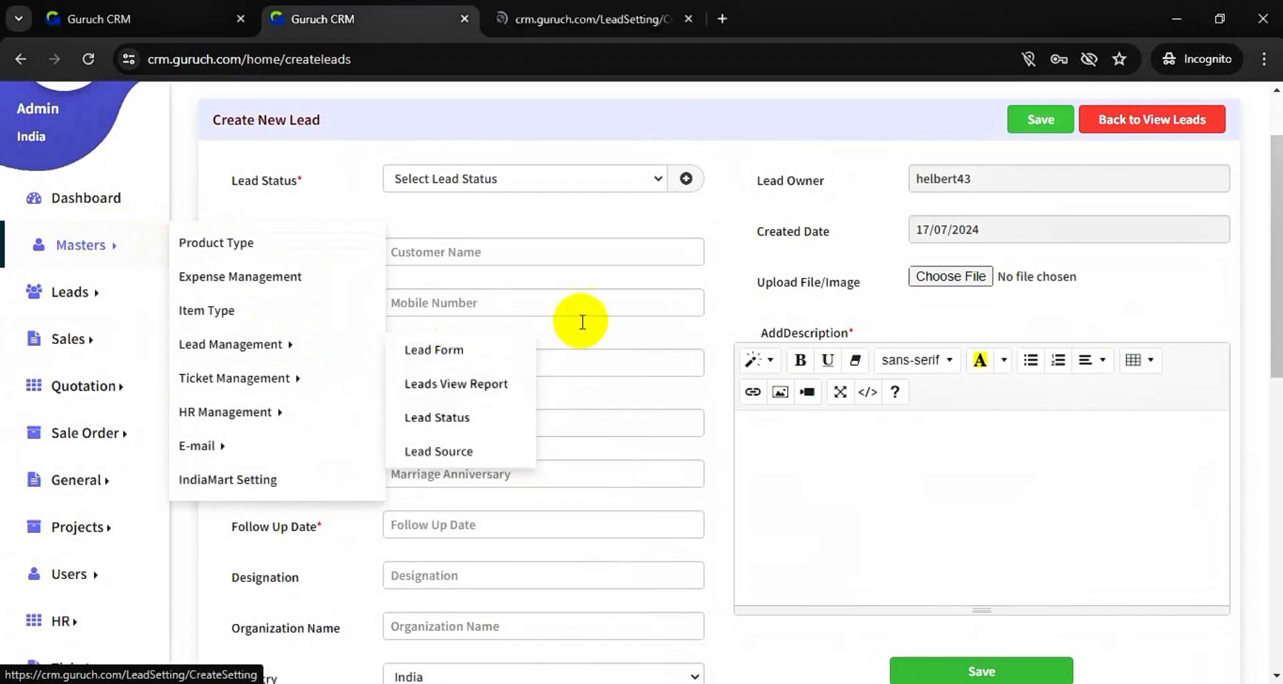
pyautogui.click(603, 27)
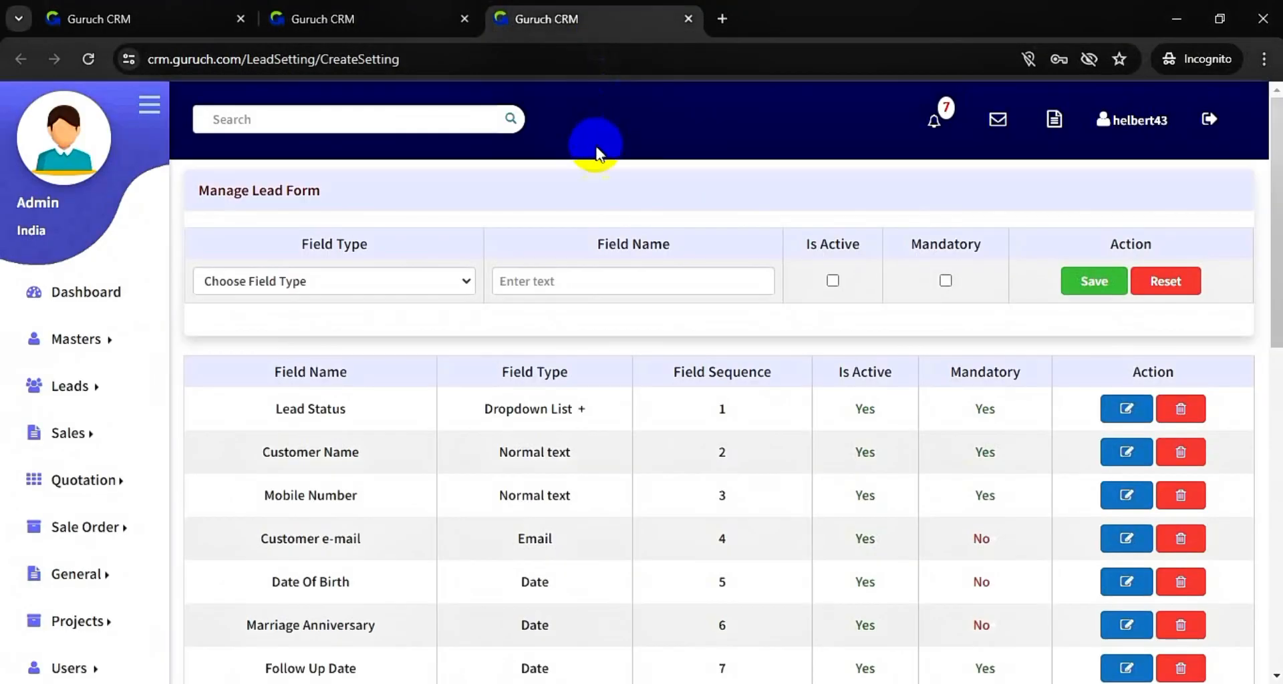
pyautogui.click(372, 16)
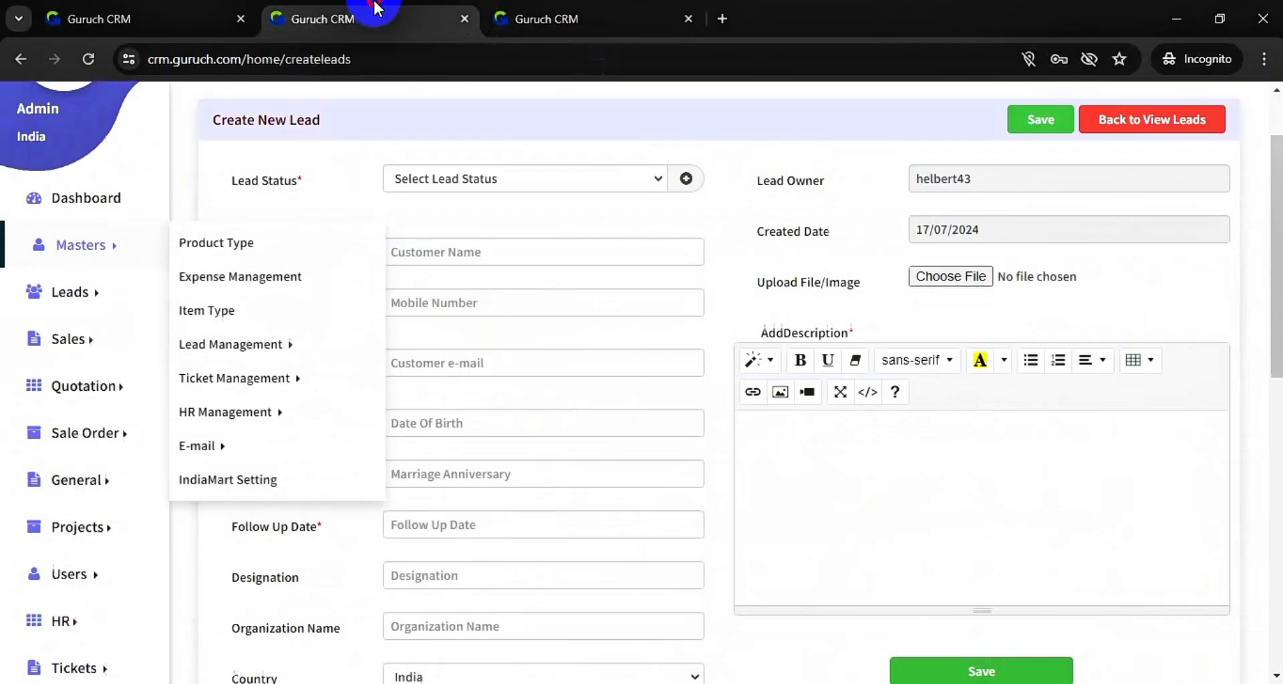
pyautogui.click(612, 15)
pyautogui.scroll(-2, 445, 435)
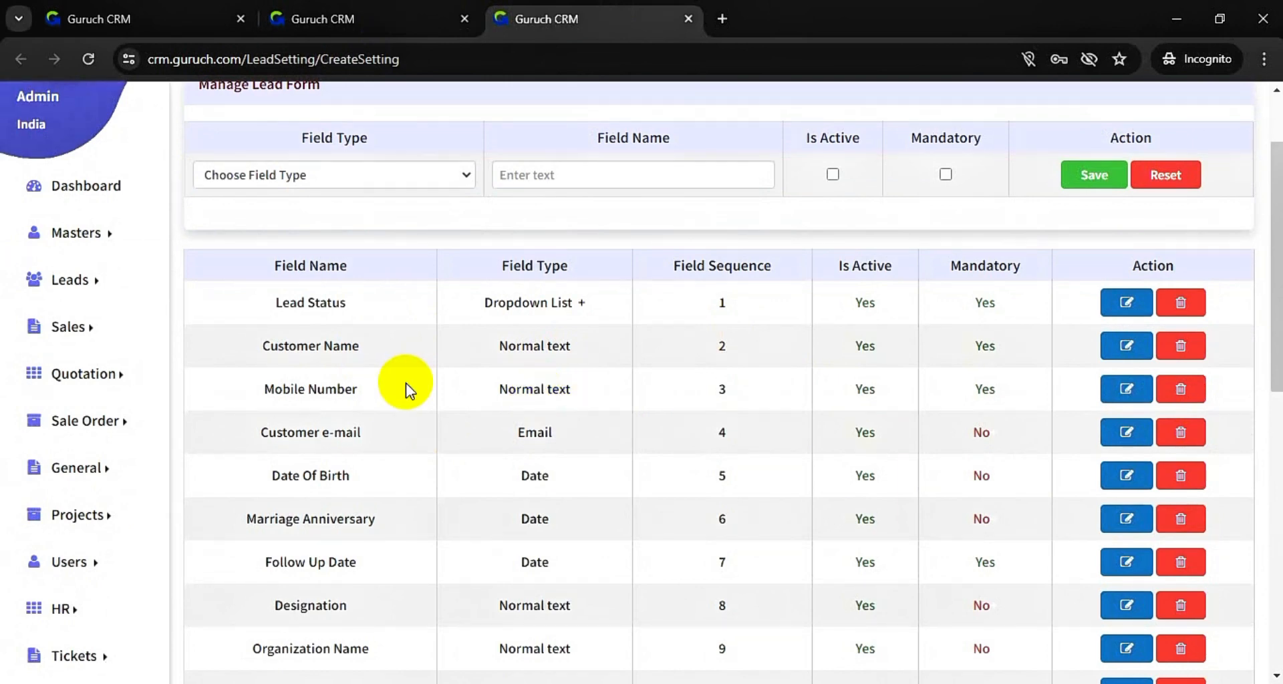
pyautogui.scroll(-2, 375, 500)
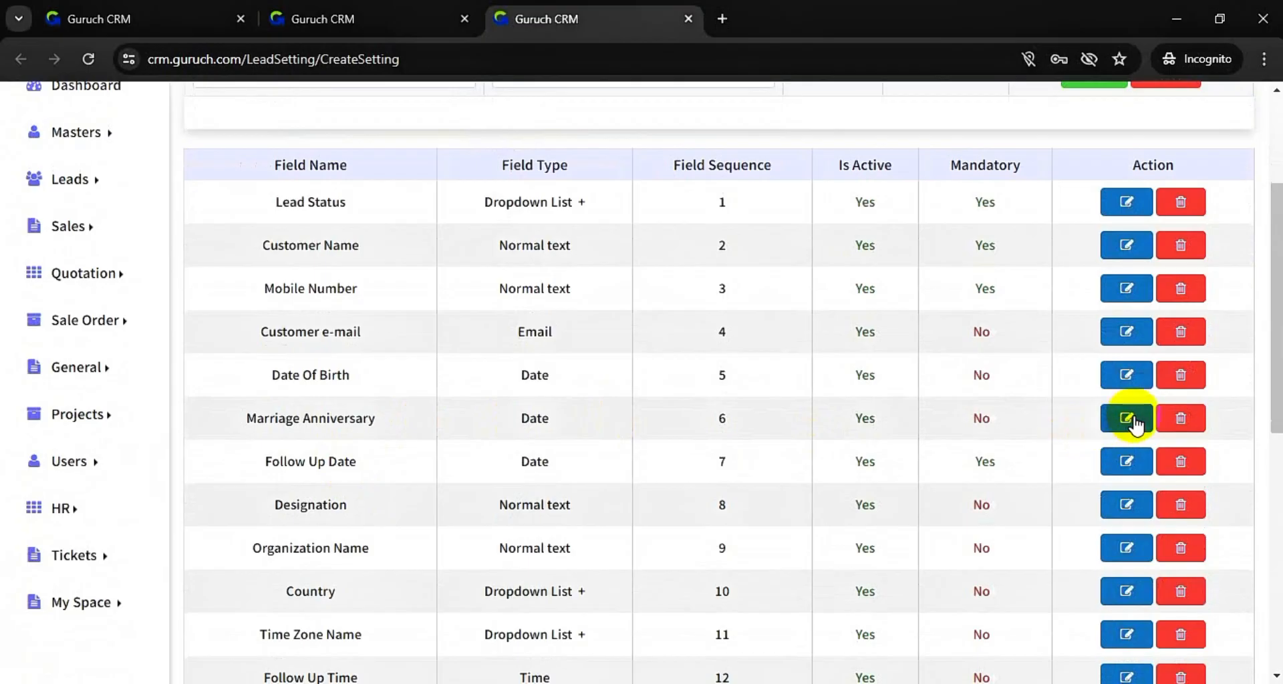
# - Rename the Marriage Anniversary field to 'Marriage date', keeping the Date type, and save it
pyautogui.click(1129, 418)
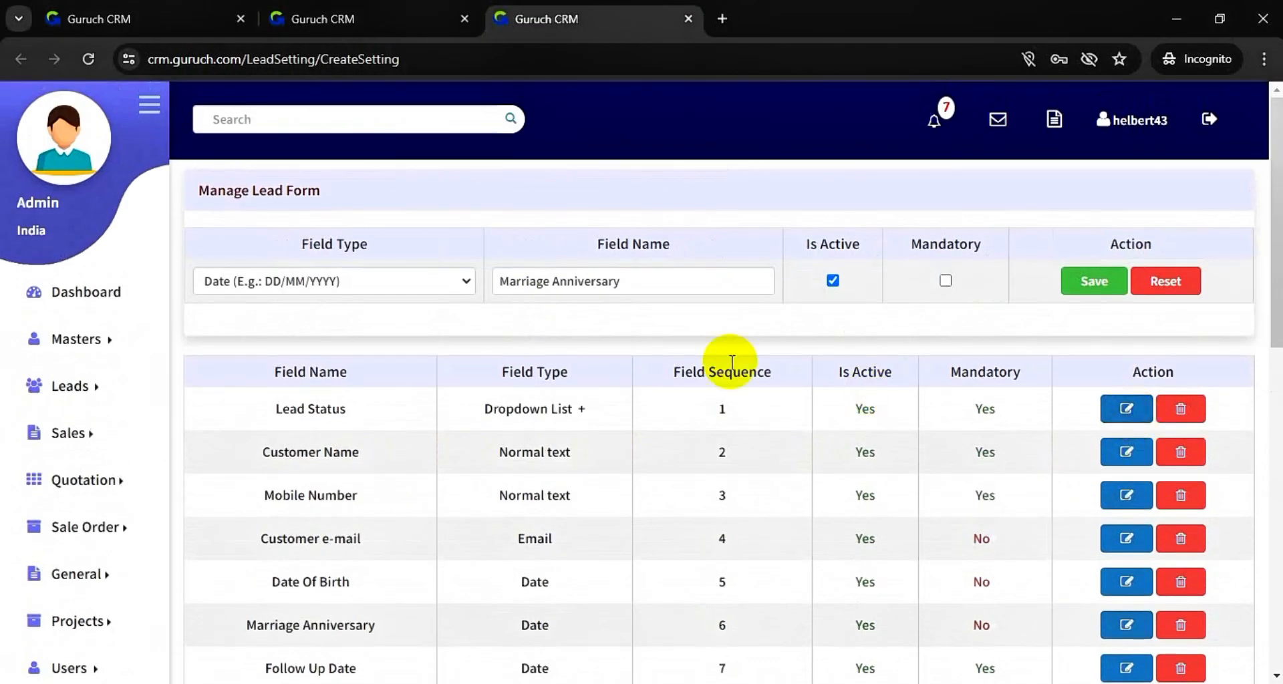
pyautogui.click(672, 280)
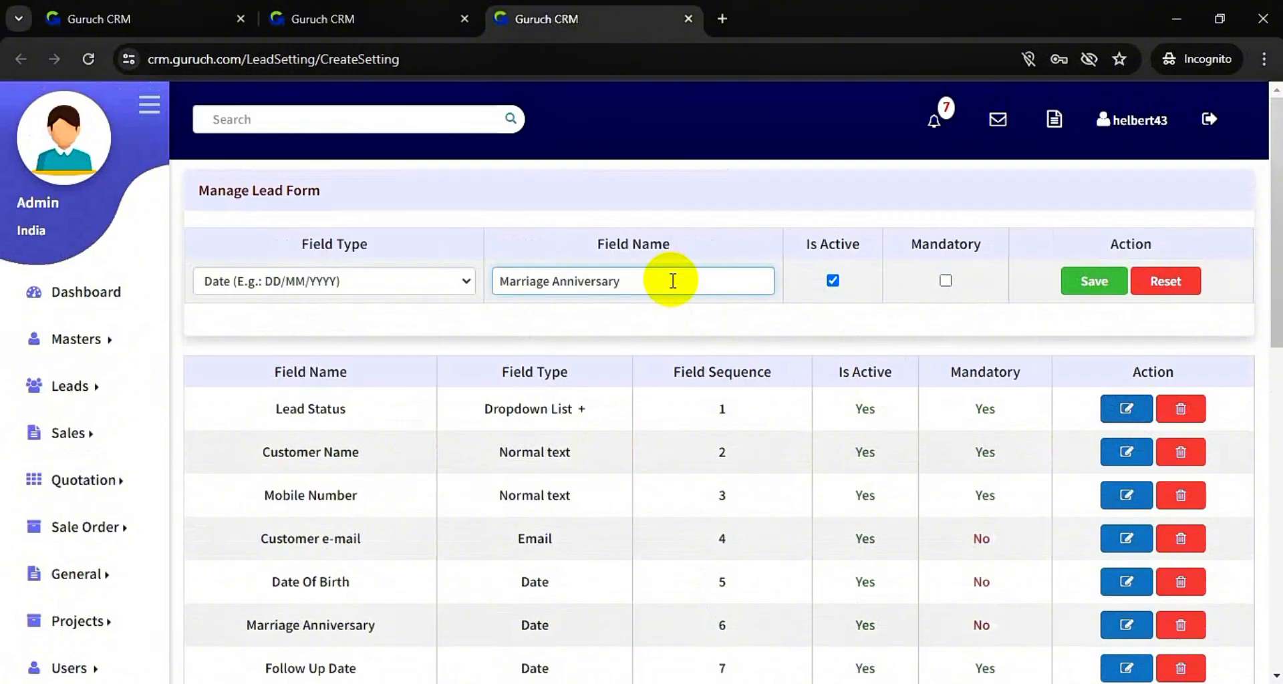
pyautogui.press('BackSpace')
pyautogui.press('BackSpace')
pyautogui.press('BackSpace')
pyautogui.press('BackSpace')
pyautogui.press('BackSpace')
pyautogui.press('BackSpace')
pyautogui.press('BackSpace')
pyautogui.press('BackSpace')
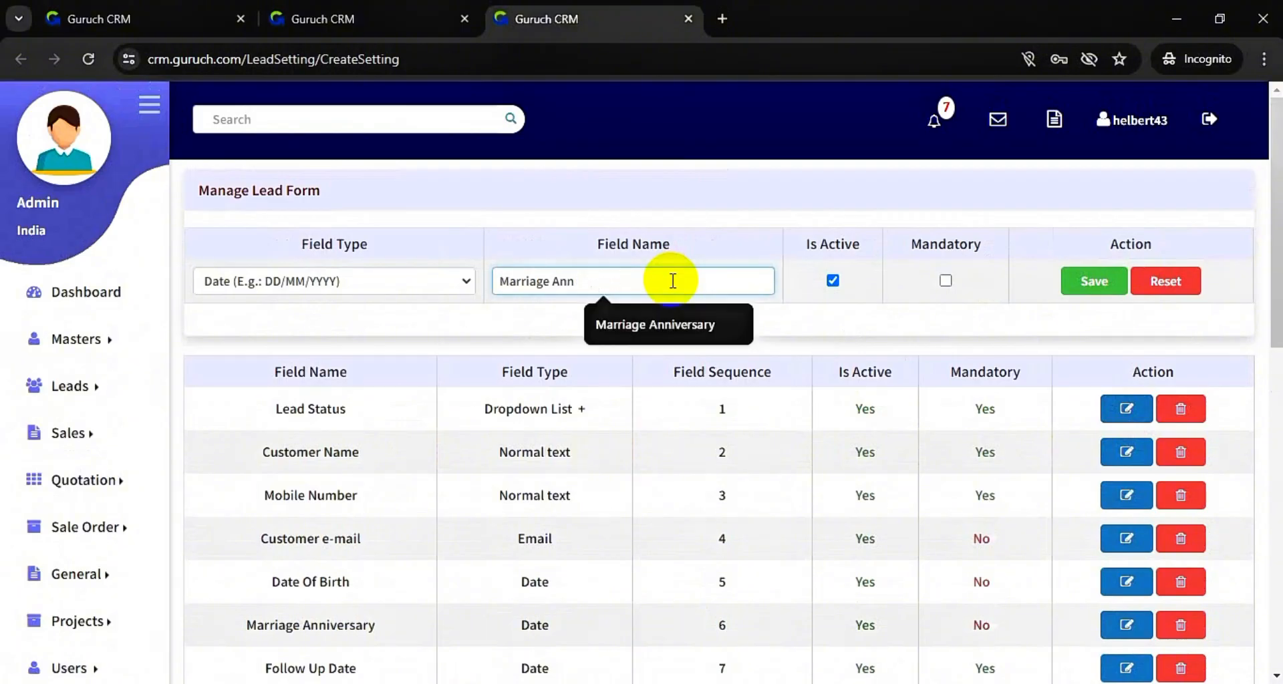
pyautogui.press('BackSpace')
pyautogui.press('BackSpace')
pyautogui.press('BackSpace')
pyautogui.write('dat')
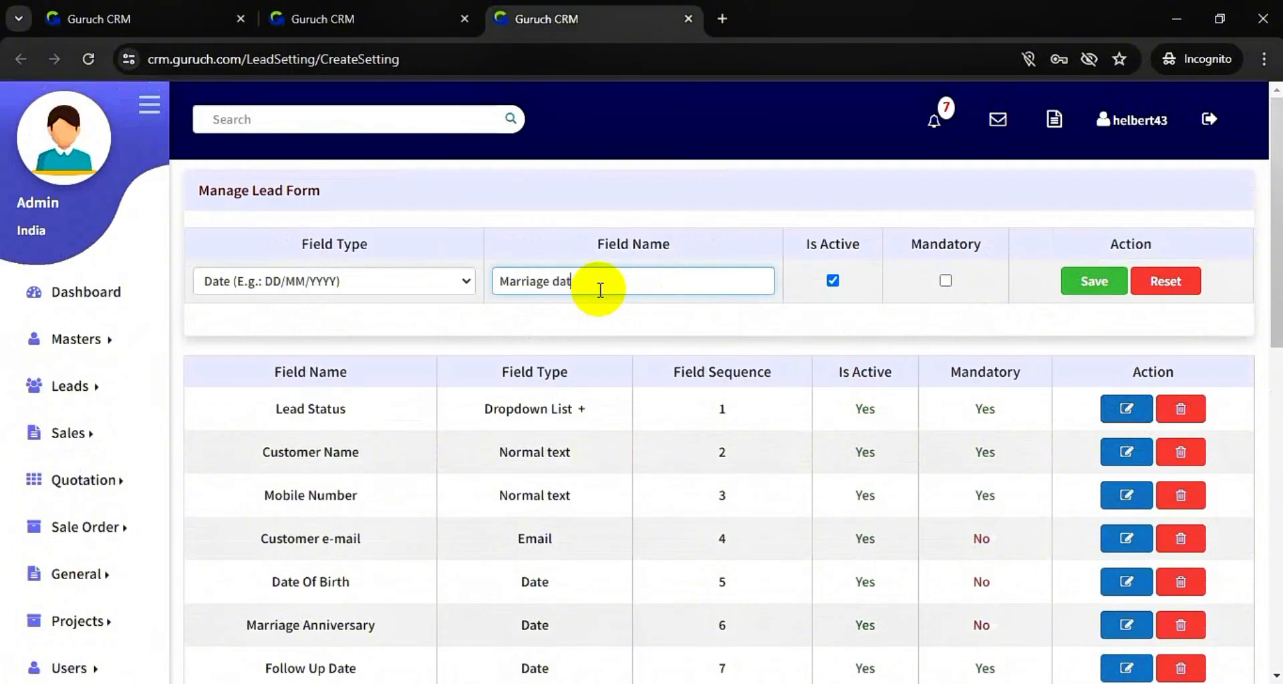
pyautogui.write('e')
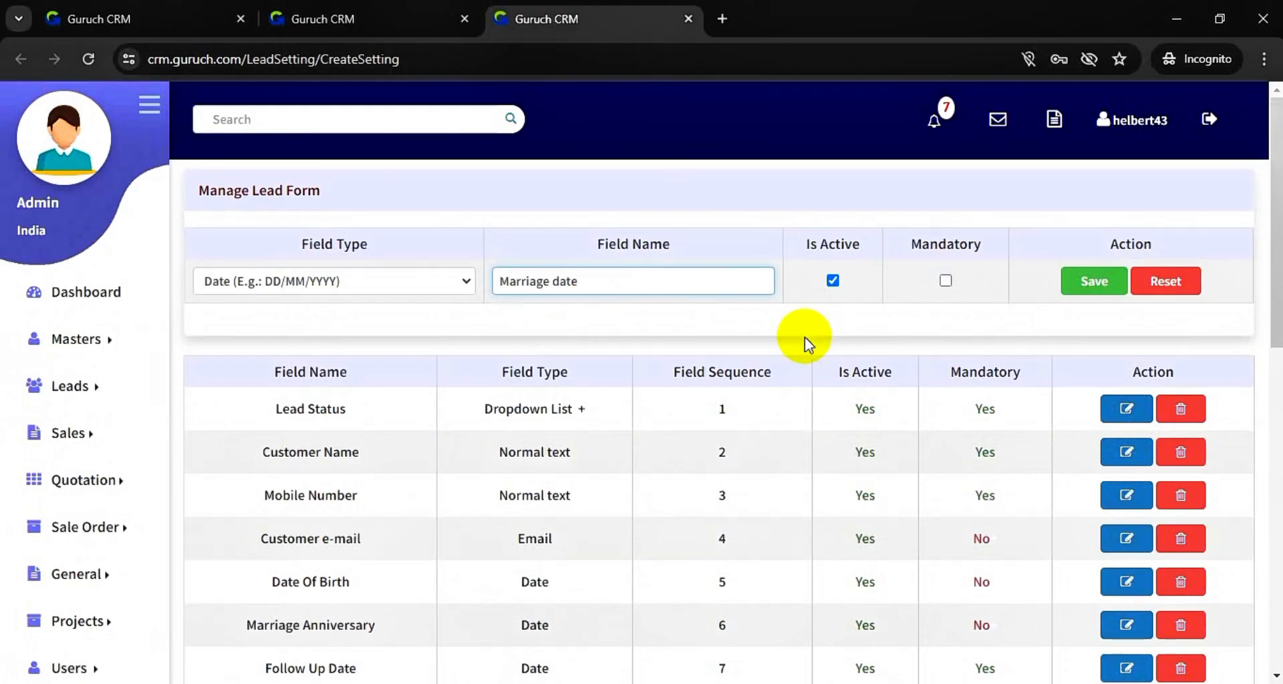
pyautogui.click(431, 288)
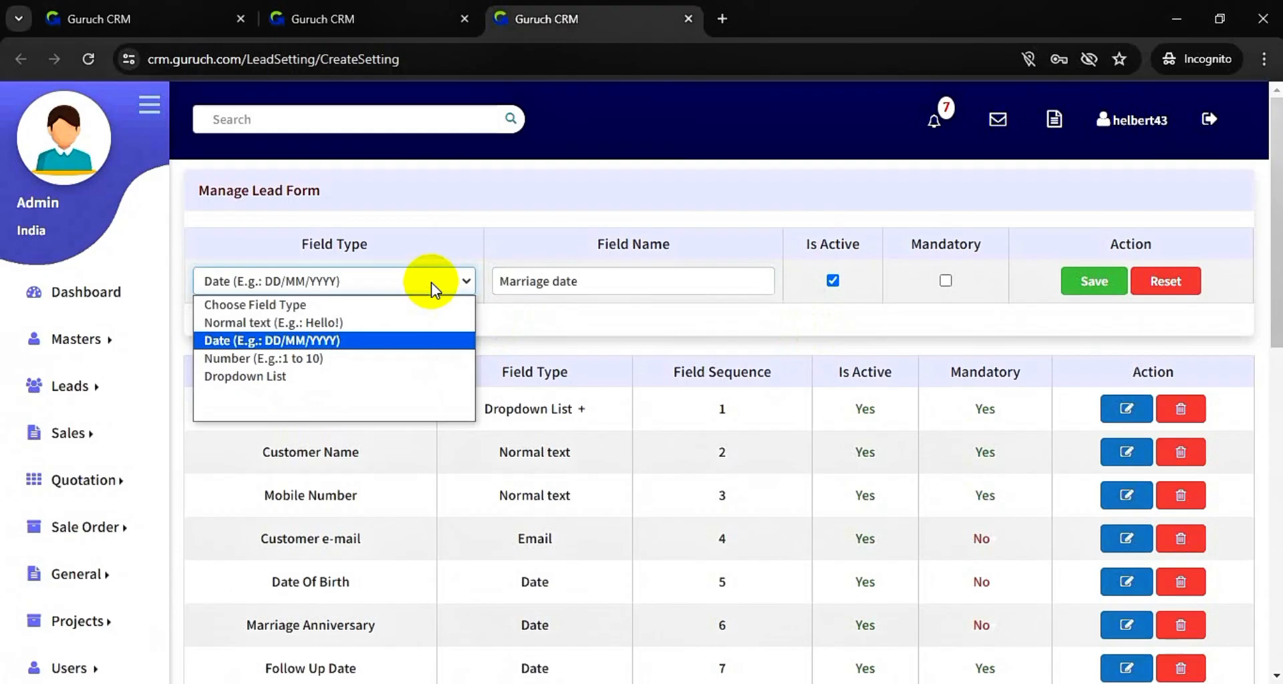
pyautogui.click(416, 341)
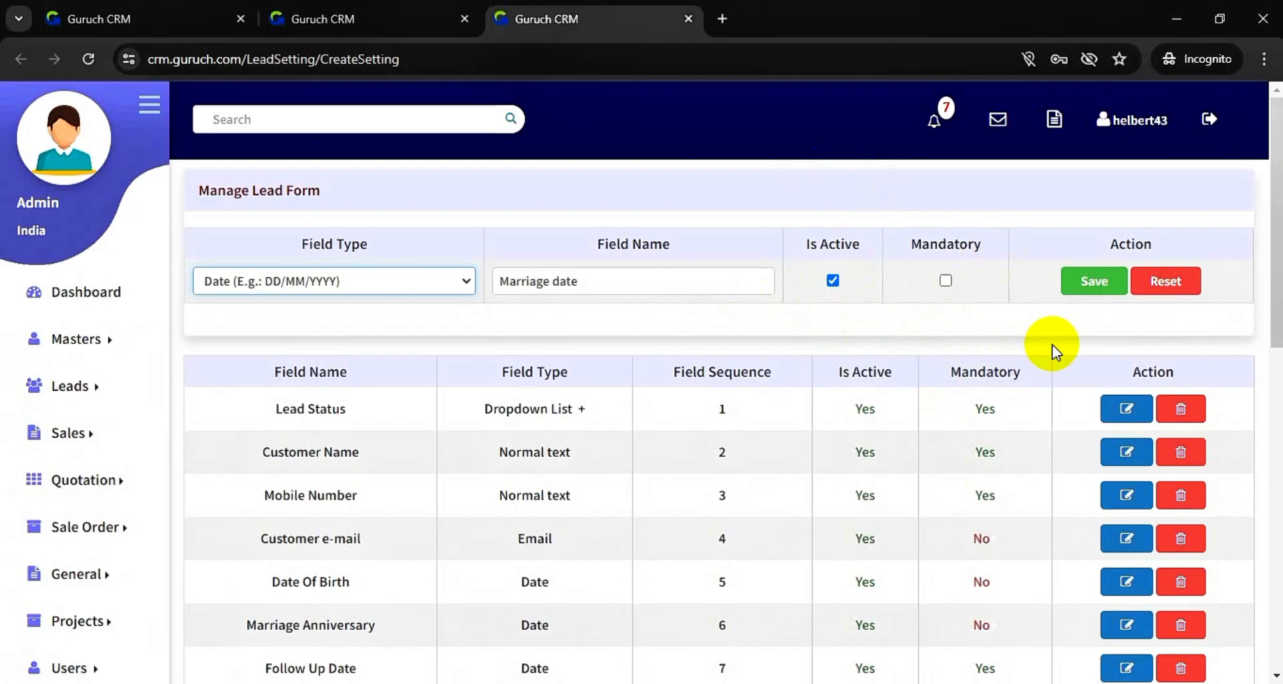
pyautogui.click(1094, 287)
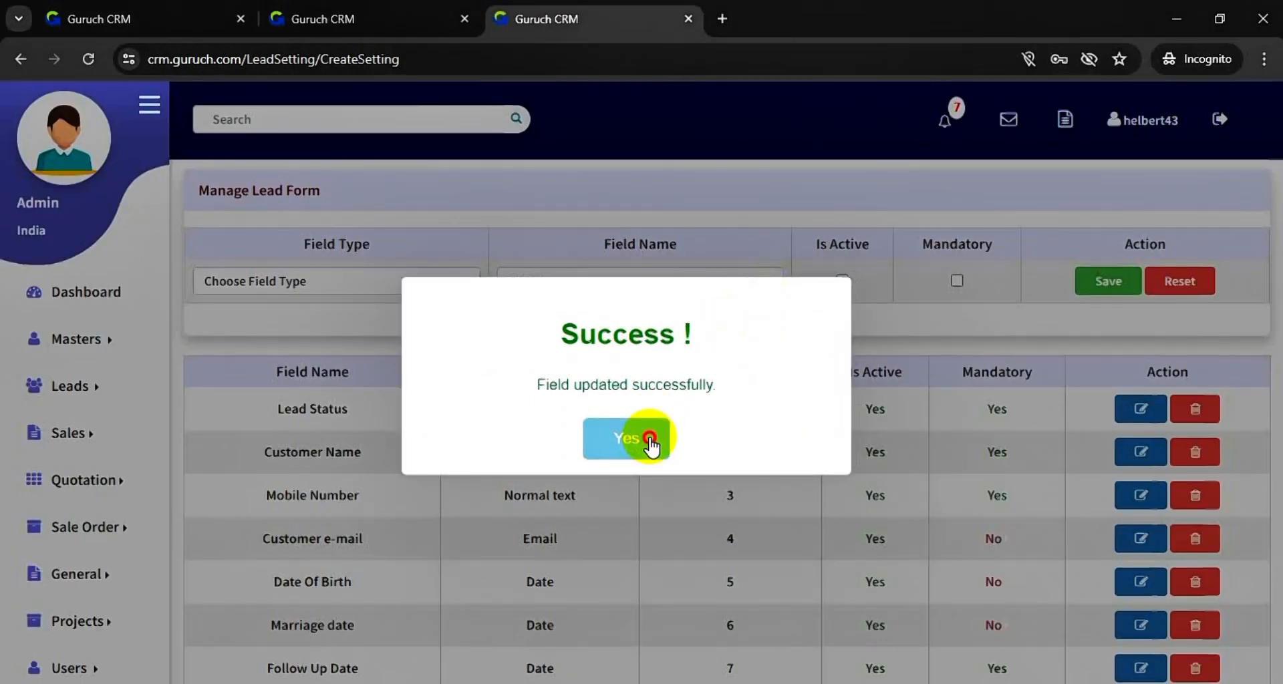
pyautogui.click(651, 435)
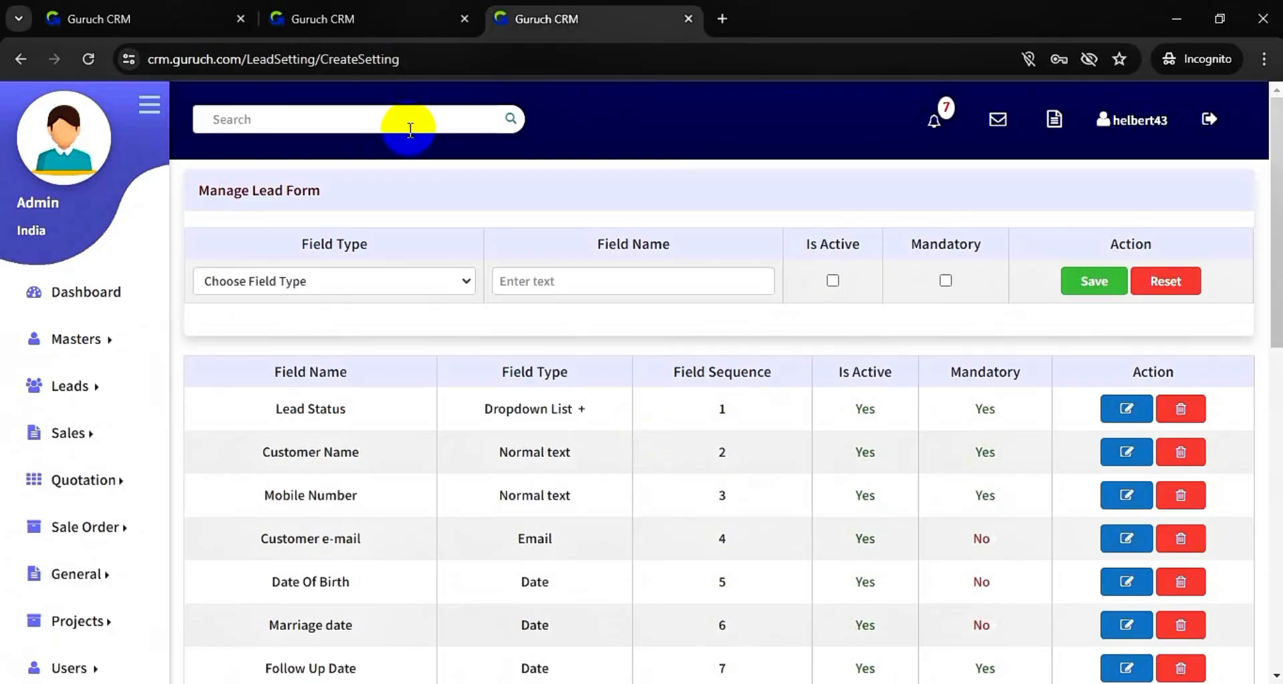
pyautogui.click(374, 10)
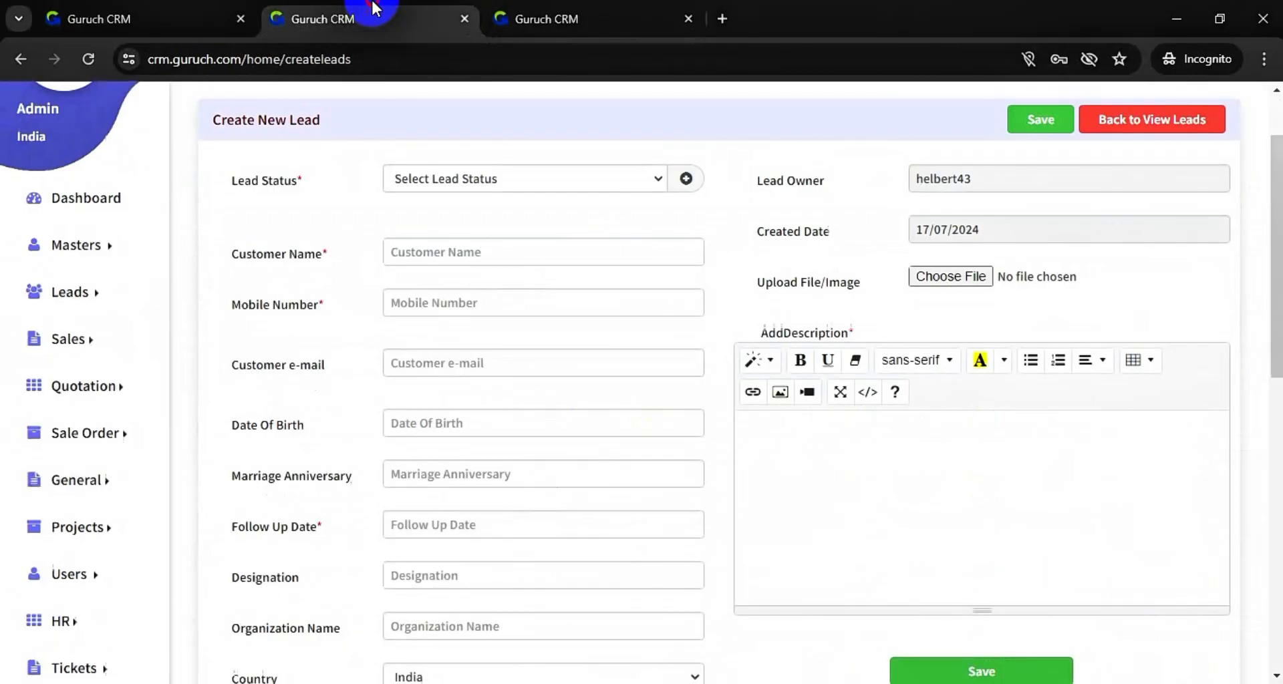
# - Reload the Create New Lead form to confirm the field now reads 'Marriage date'
pyautogui.click(95, 57)
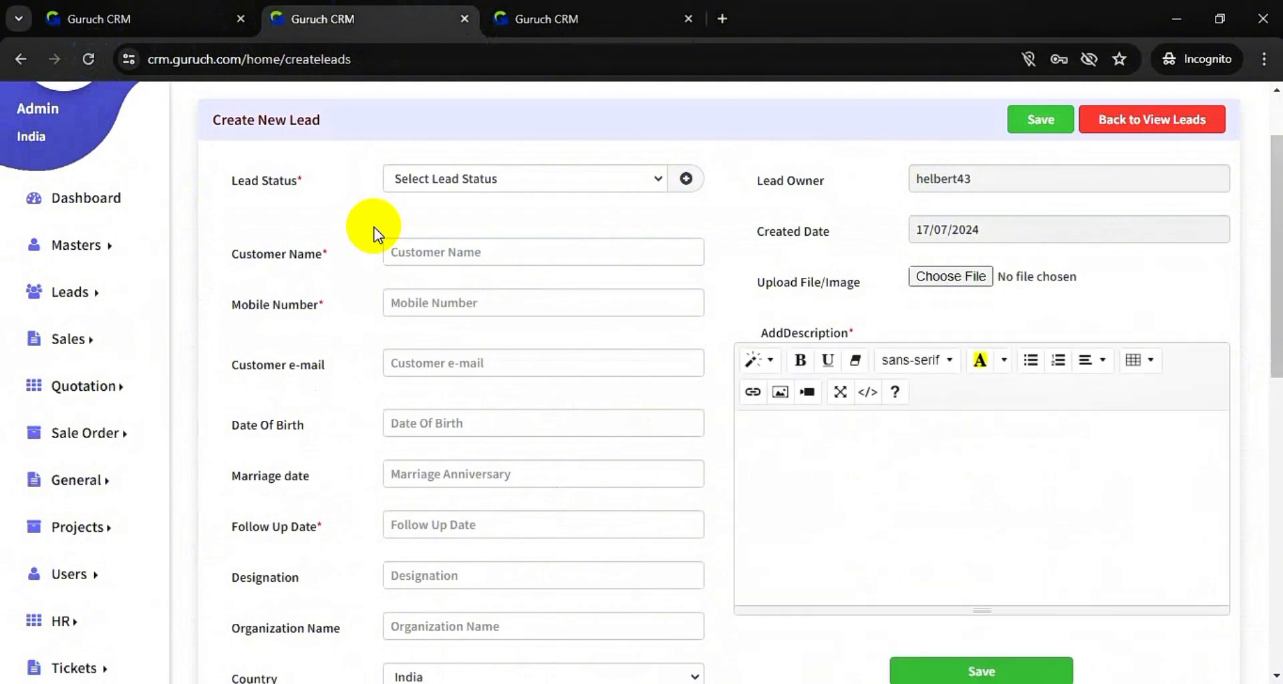
pyautogui.moveTo(321, 471); pyautogui.dragTo(237, 480)
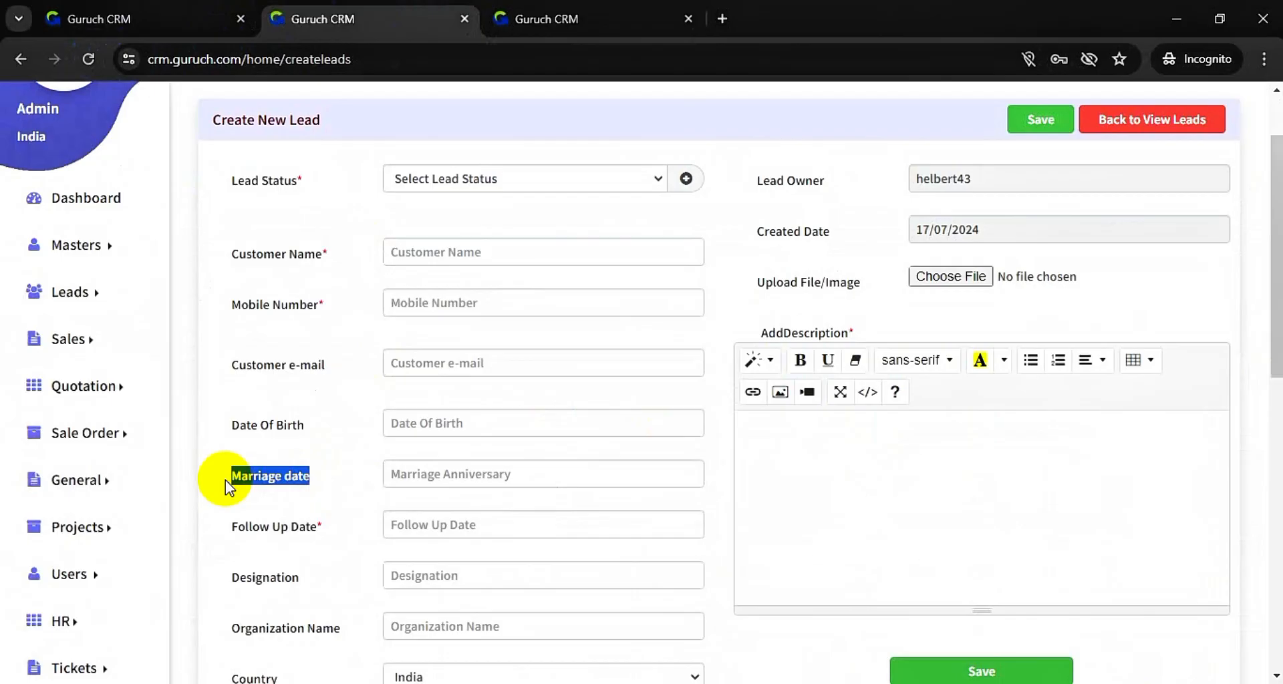
pyautogui.click(384, 366)
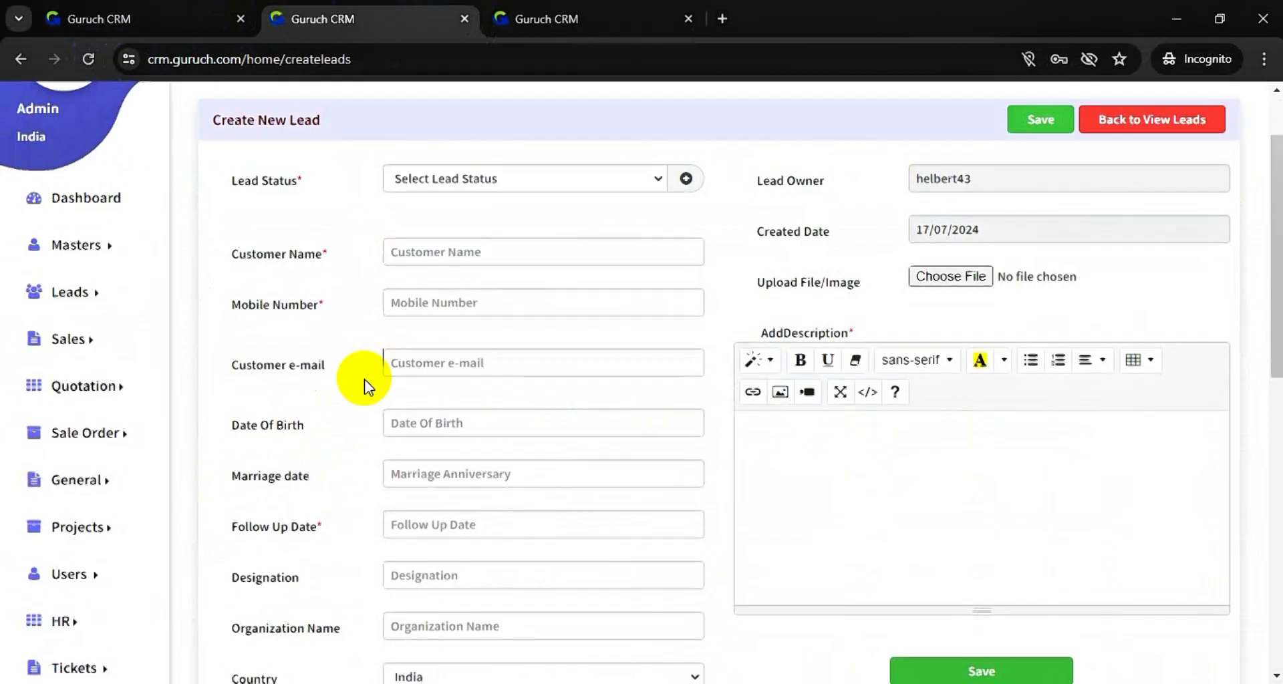
pyautogui.scroll(1, 374, 375)
# - Switch across the browser tabs to the Manage Lead Form settings page
pyautogui.click(172, 9)
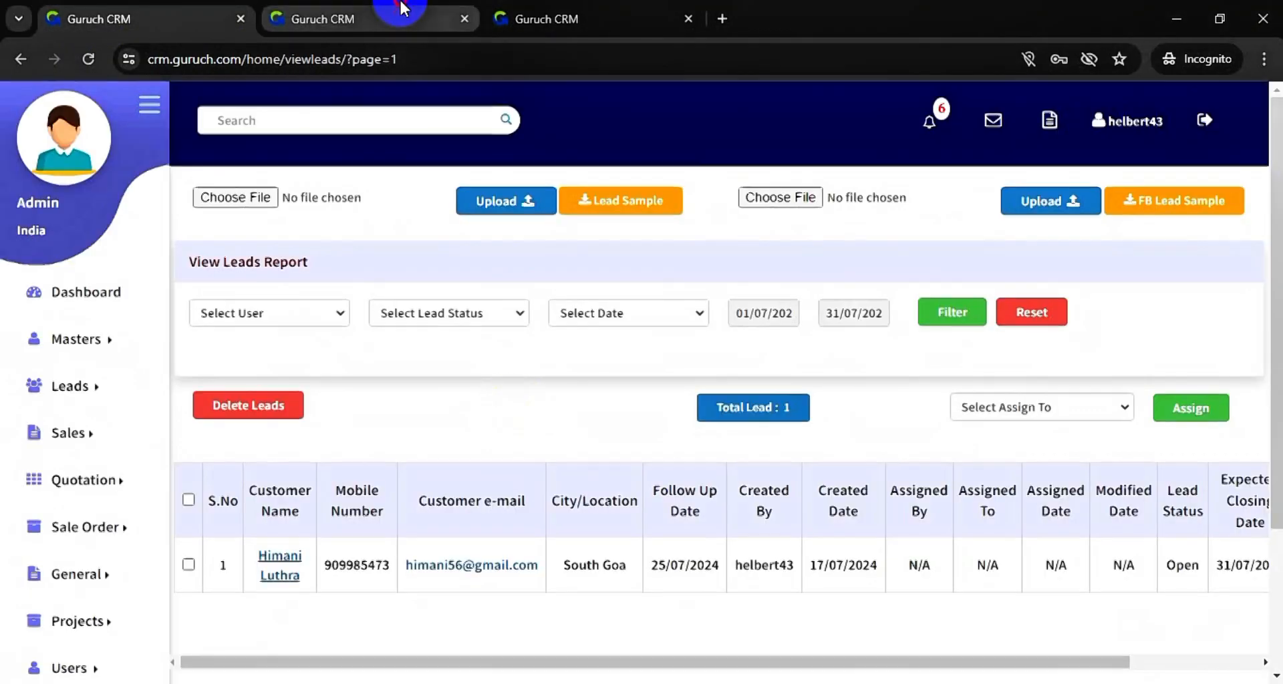
pyautogui.click(401, 8)
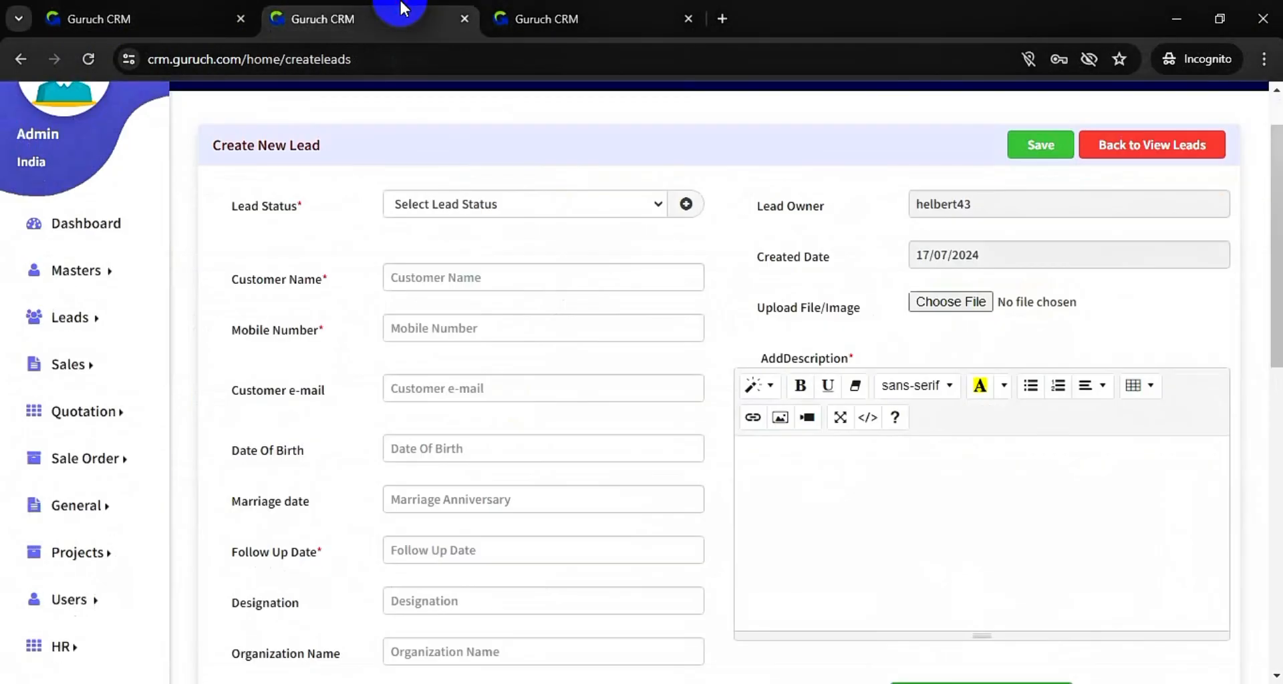
pyautogui.click(564, 10)
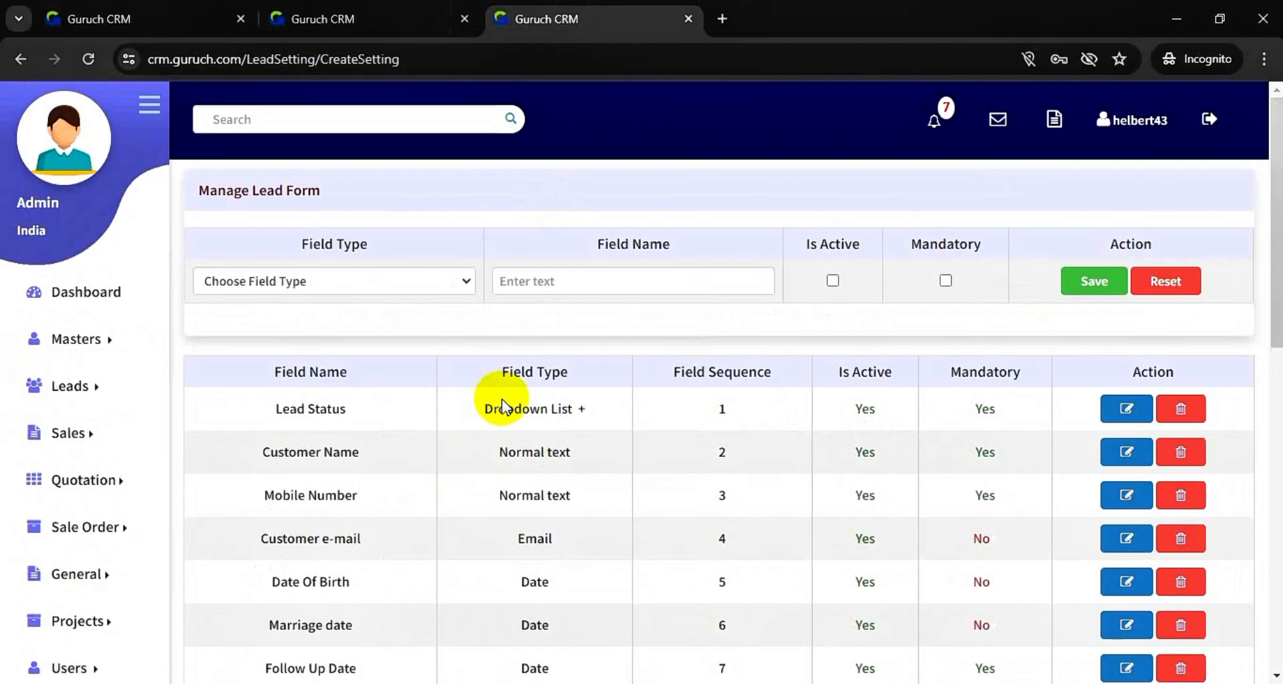
# - Keep Lead Status first in the field order after review, then return to the Create New Lead form
pyautogui.moveTo(504, 407); pyautogui.dragTo(522, 545)
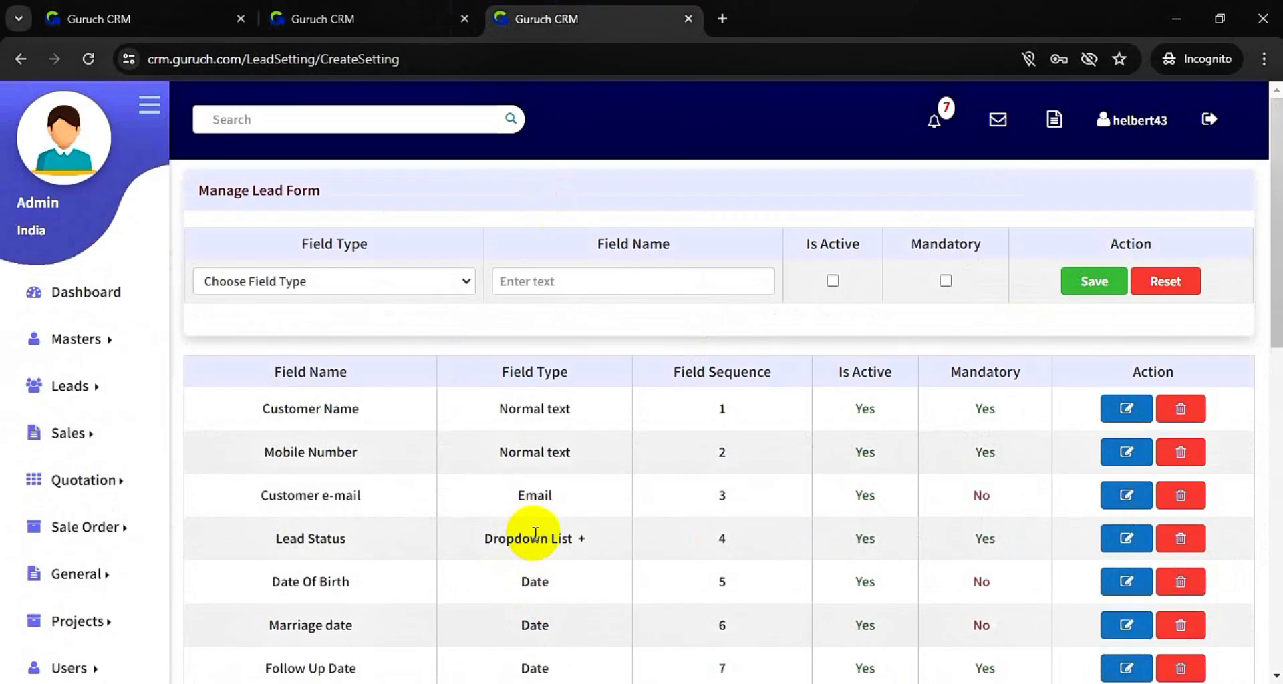
pyautogui.moveTo(467, 541); pyautogui.dragTo(518, 395)
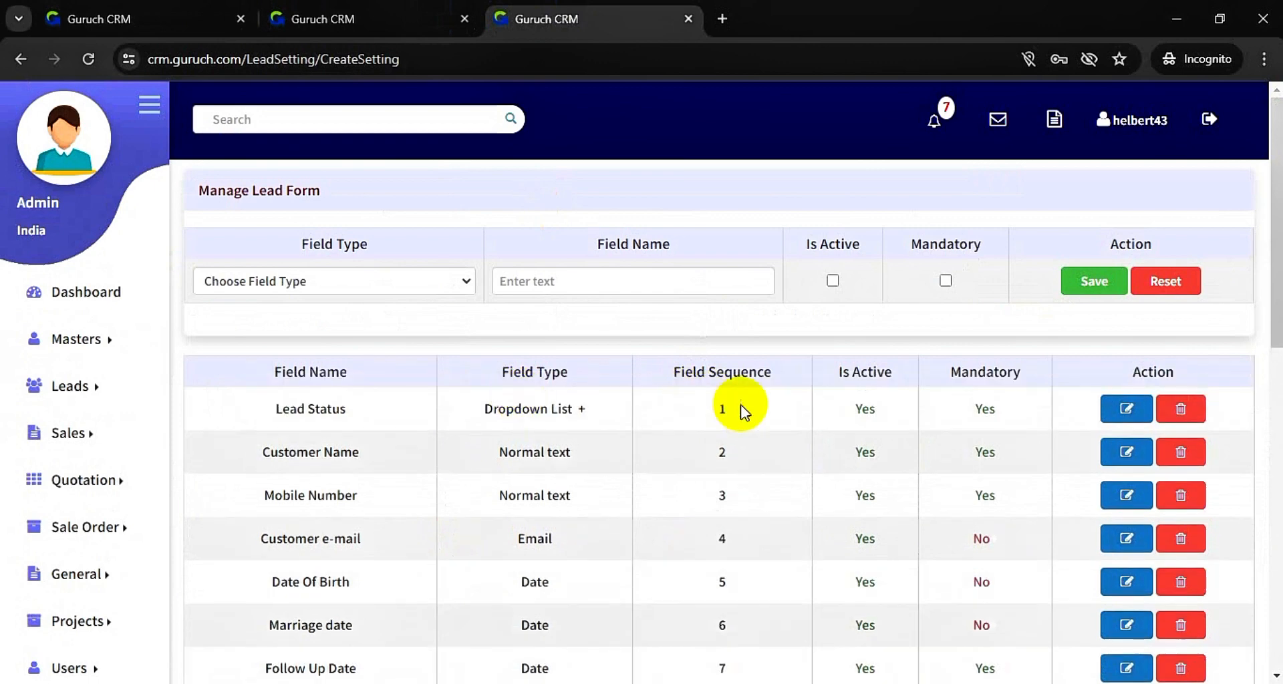
pyautogui.scroll(-5, 566, 560)
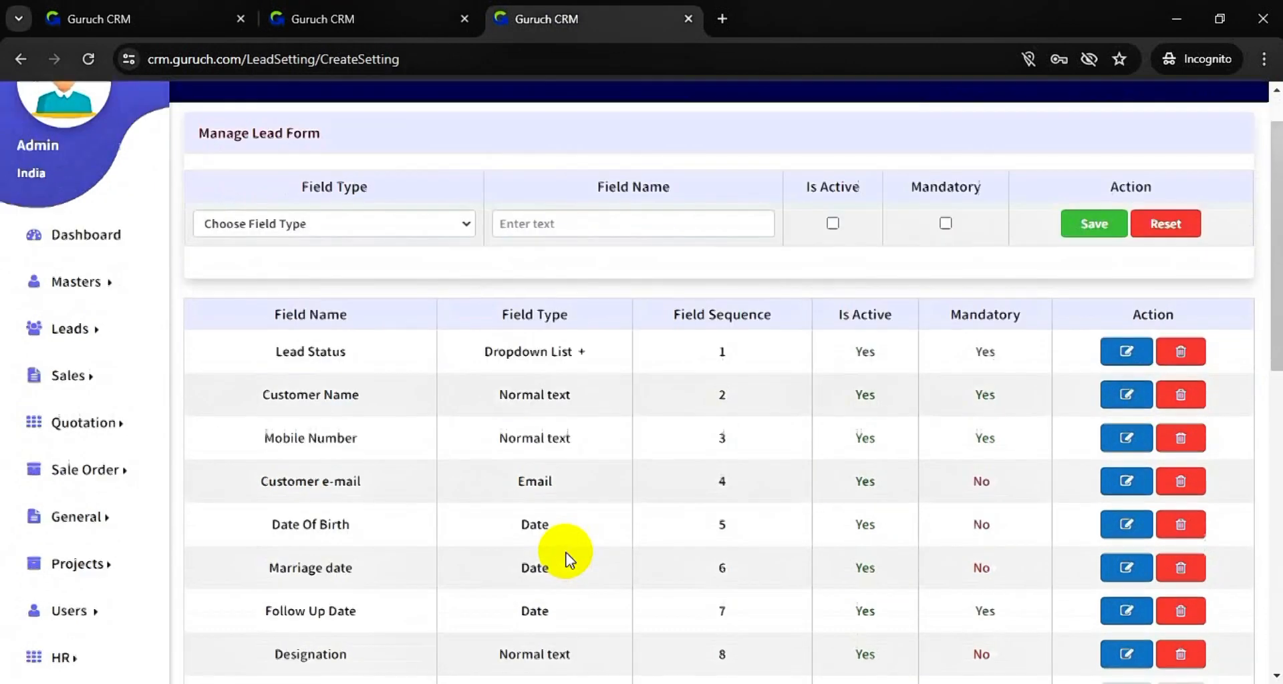
pyautogui.scroll(-5, 566, 558)
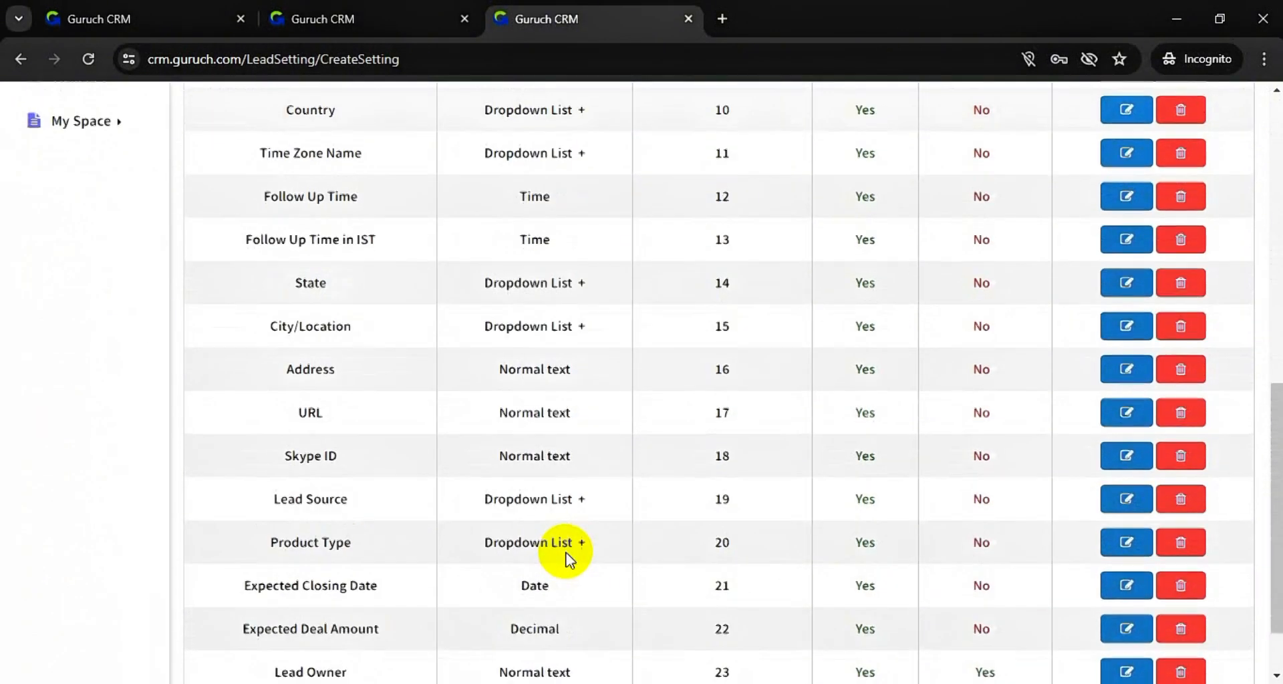
pyautogui.scroll(-2, 567, 552)
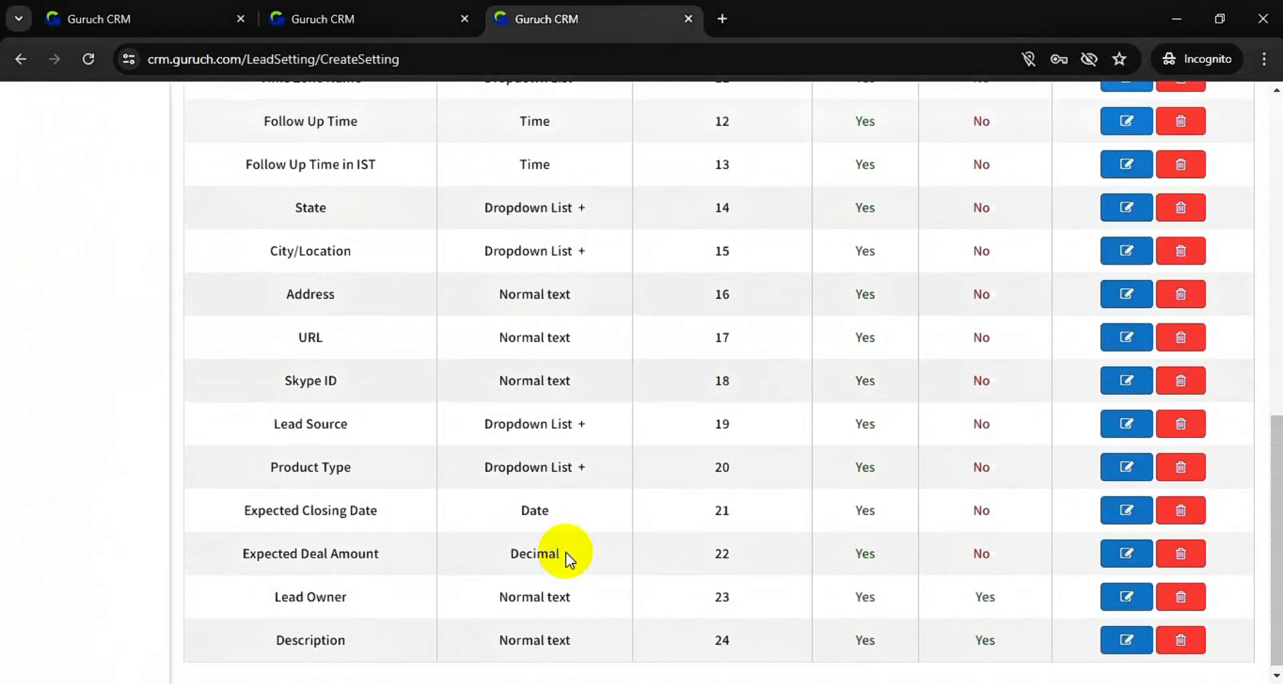
pyautogui.scroll(11, 566, 559)
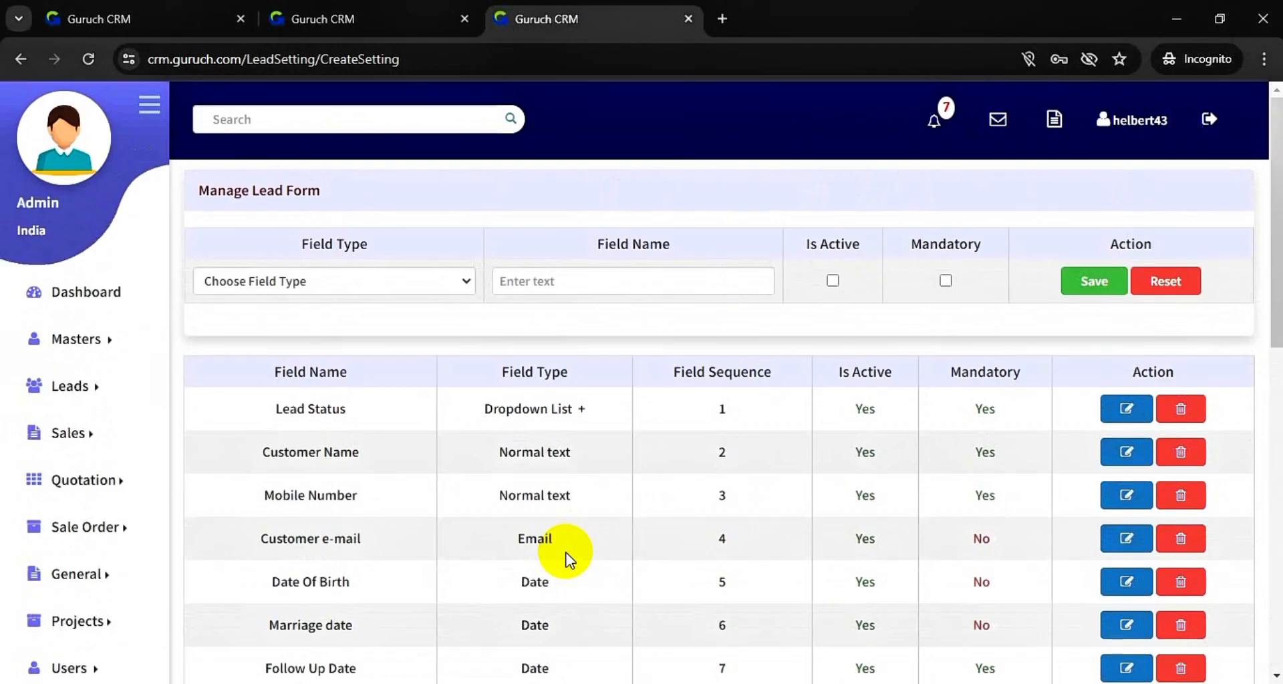
pyautogui.click(401, 34)
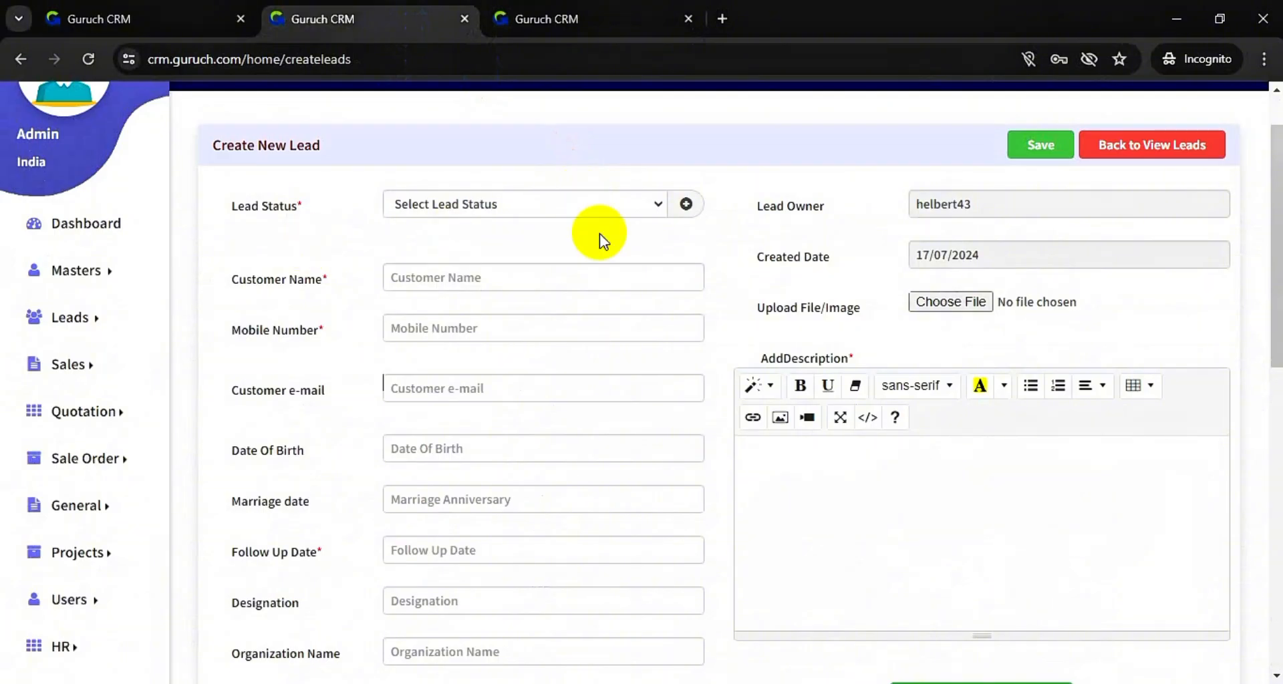
pyautogui.click(620, 211)
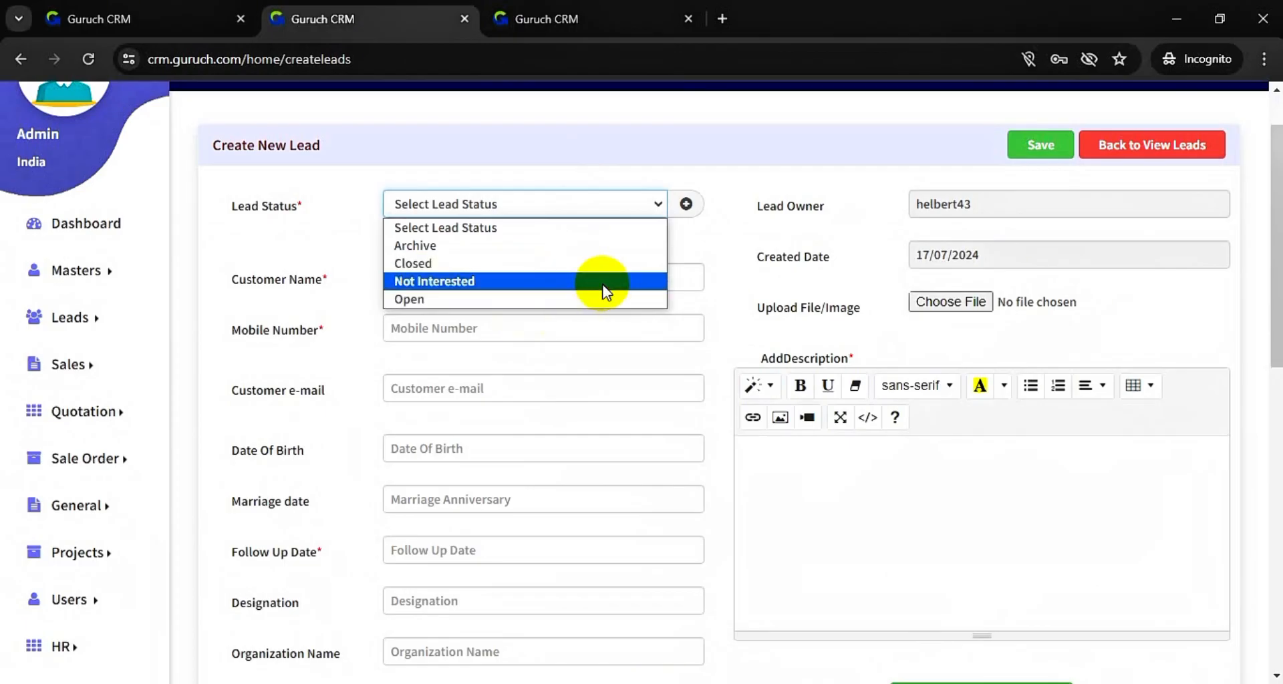
pyautogui.click(687, 208)
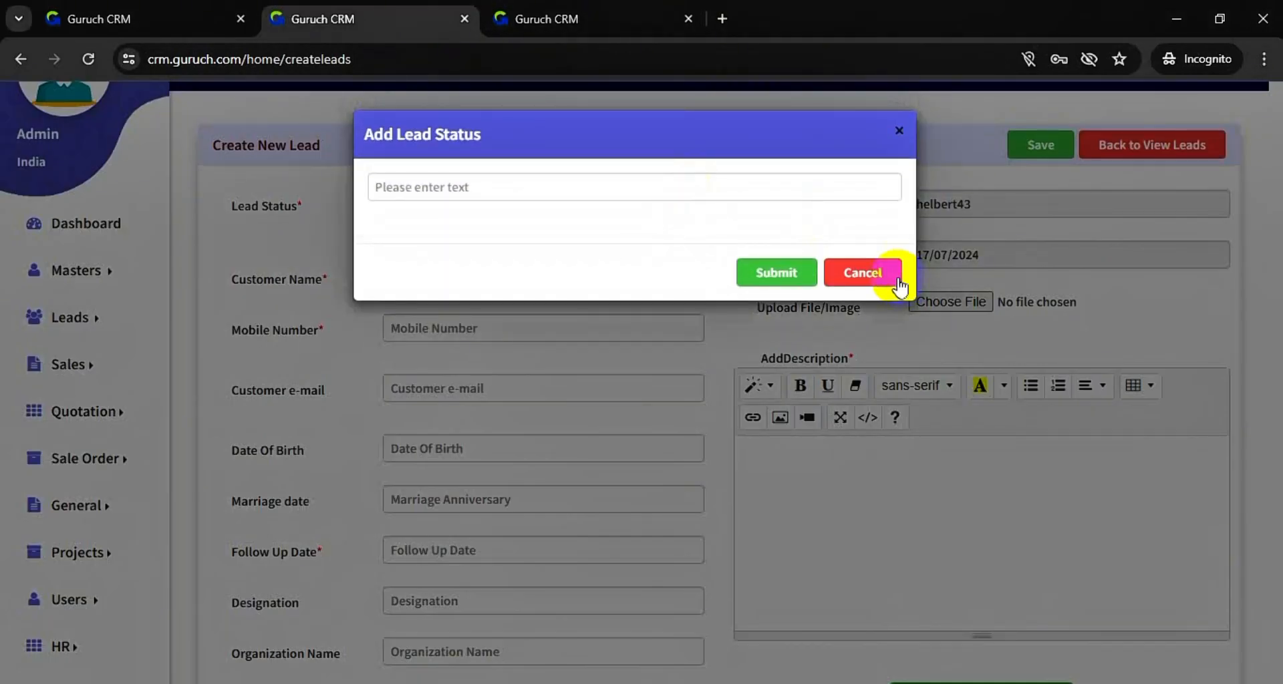
pyautogui.click(876, 274)
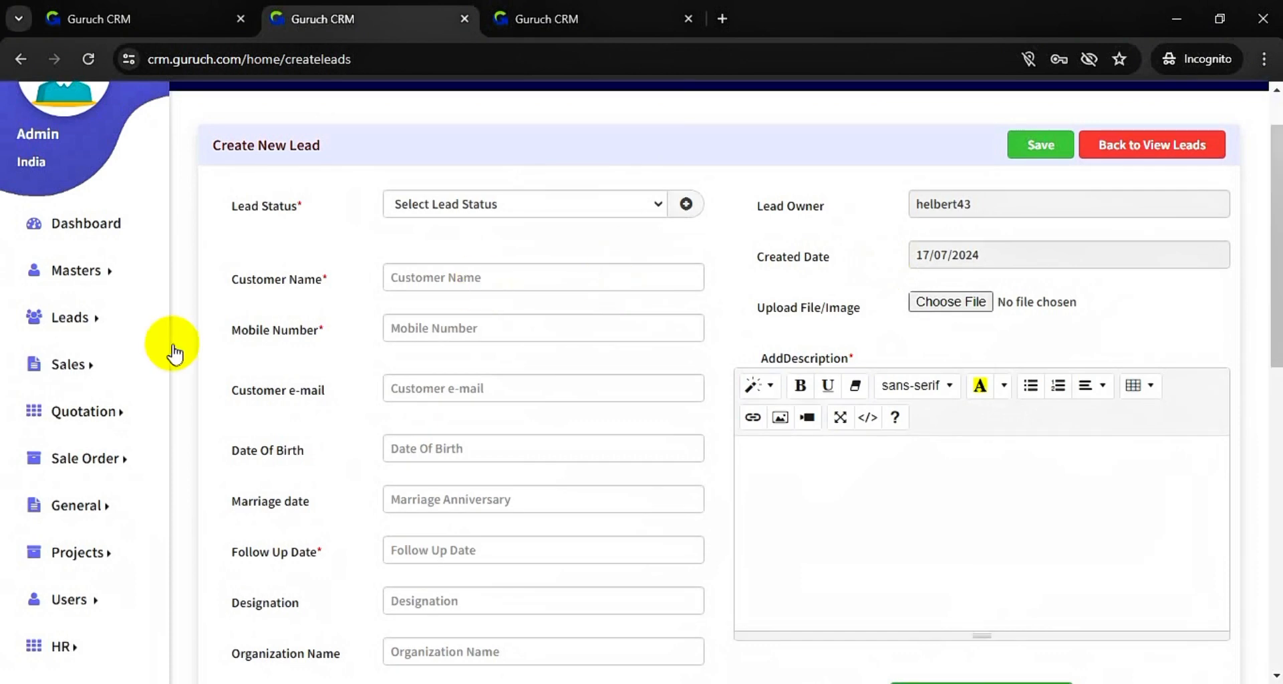
pyautogui.click(82, 316)
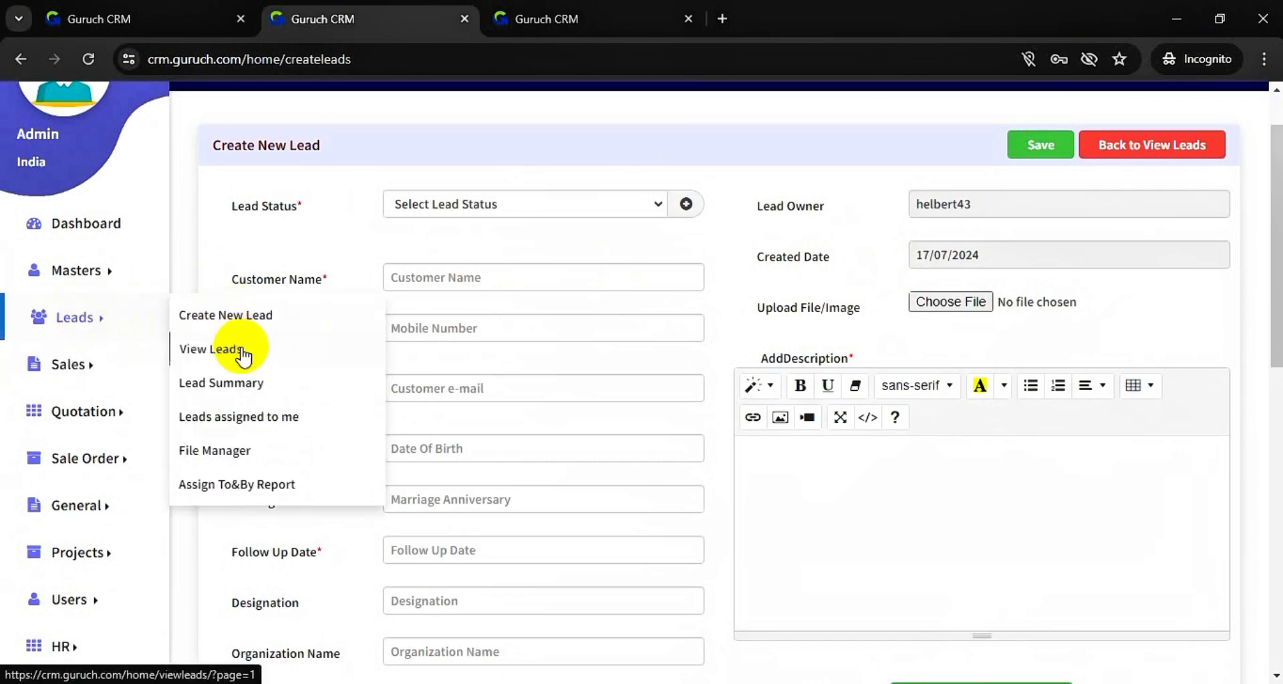
# - Open Lead Status management in a new tab and close the Lead Form settings tab
pyautogui.click(121, 267)
pyautogui.moveTo(261, 367)
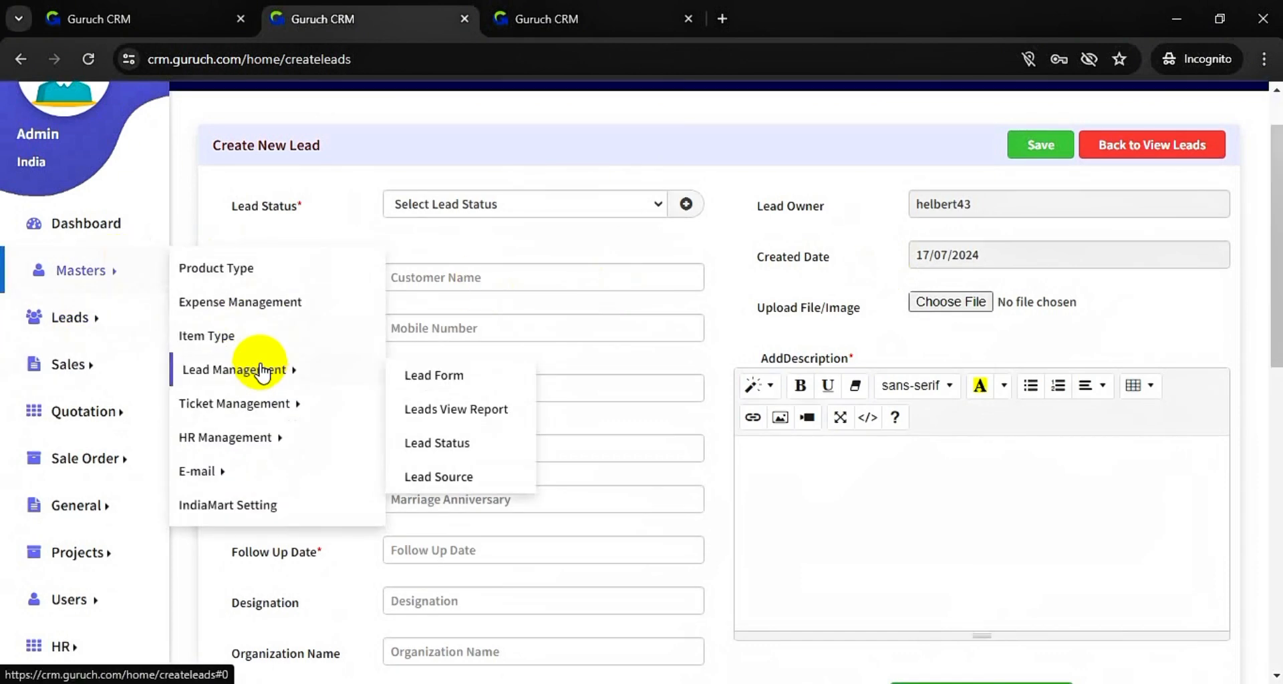
pyautogui.rightClick(454, 445)
pyautogui.click(488, 457)
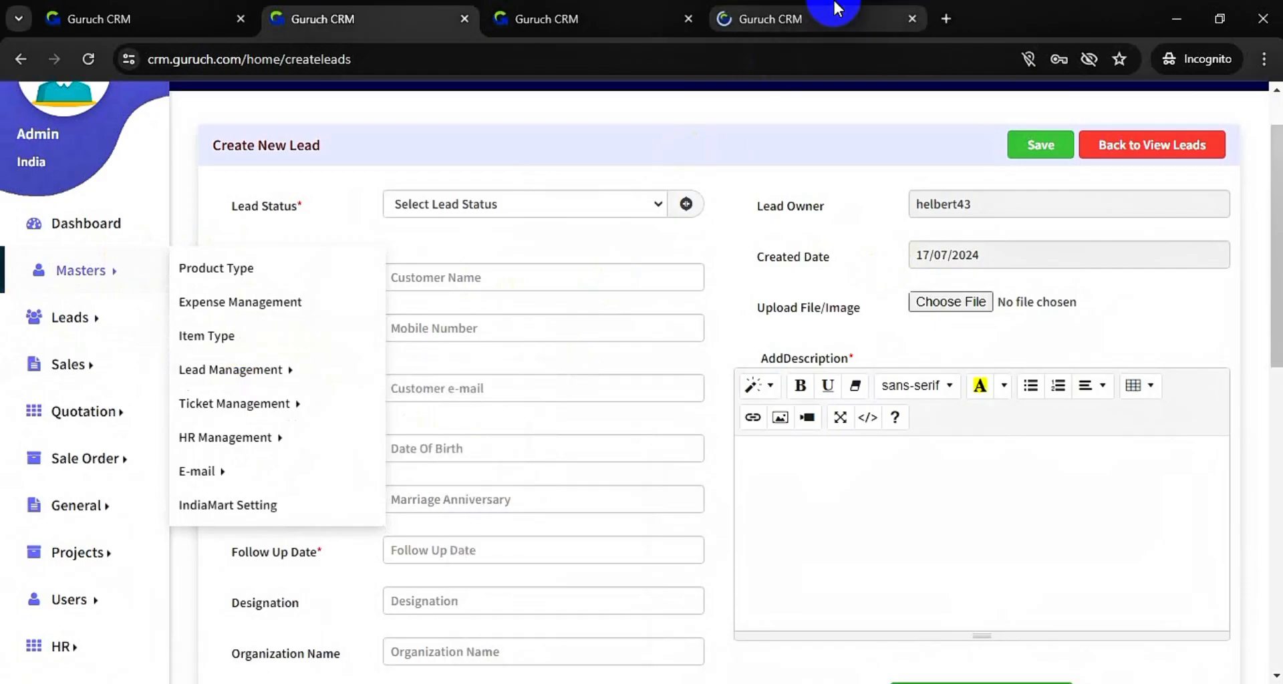
pyautogui.click(833, 8)
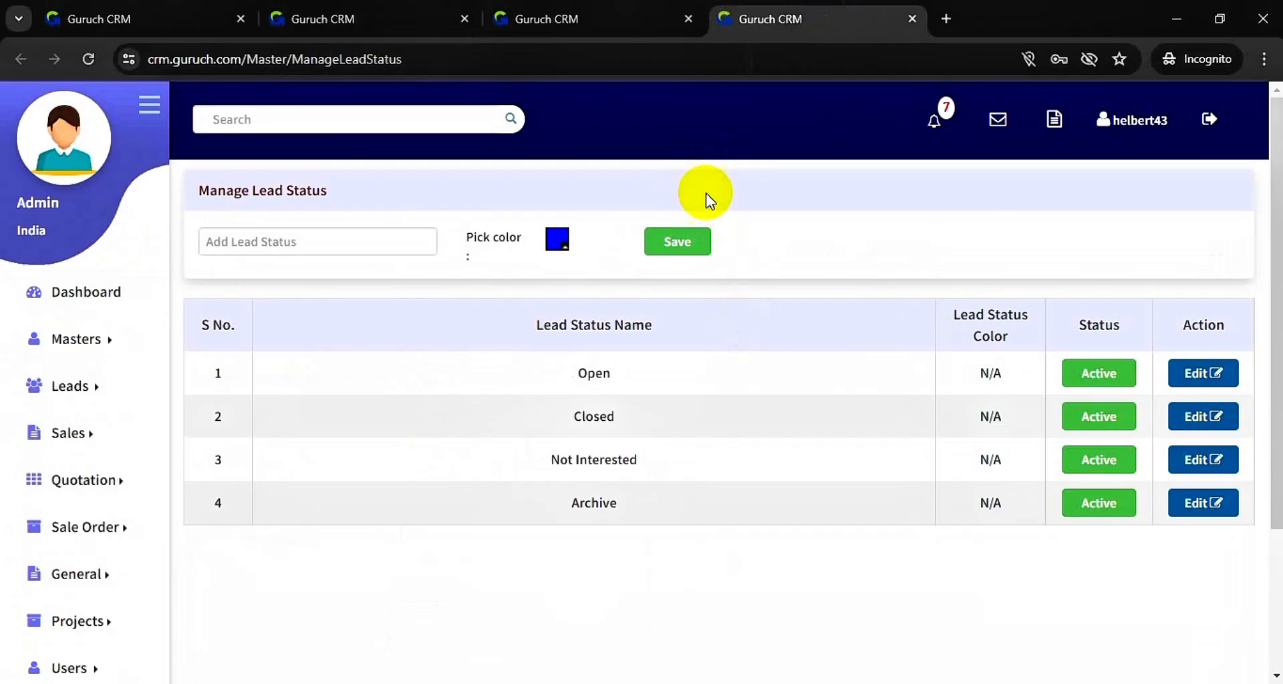
pyautogui.click(688, 24)
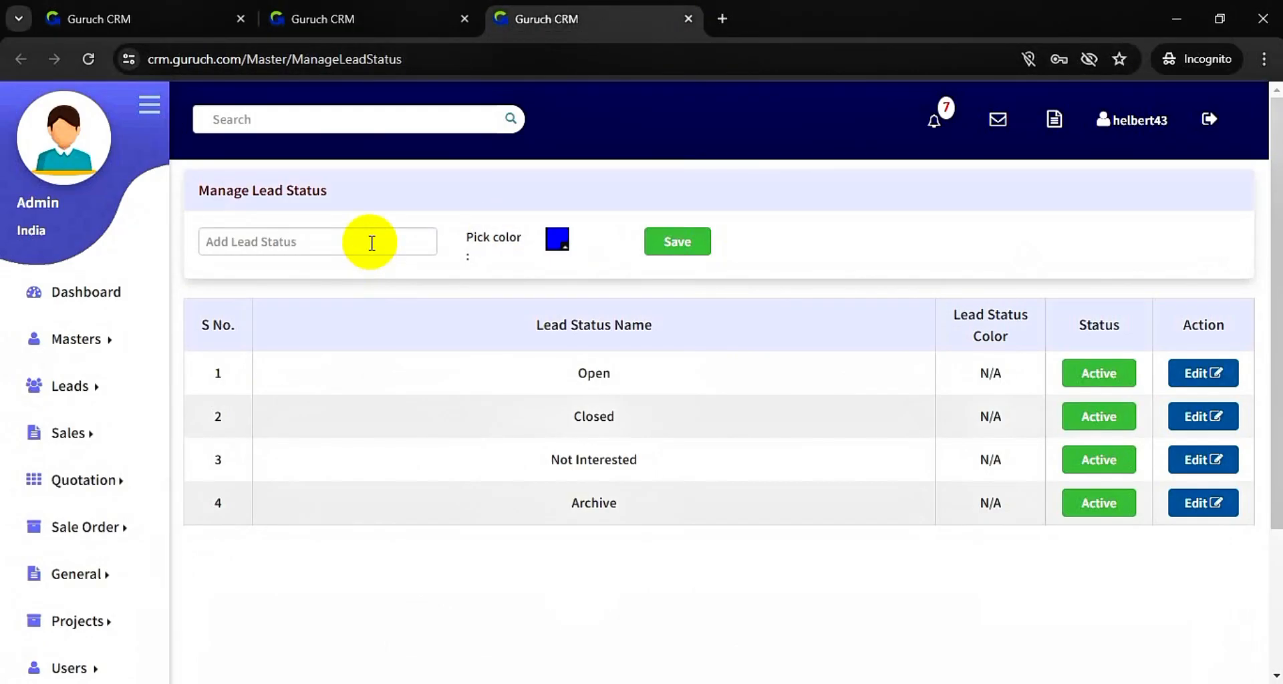
# - Add and save a new lead status 'Hot prospect', then go back to the lead form
pyautogui.click(371, 242)
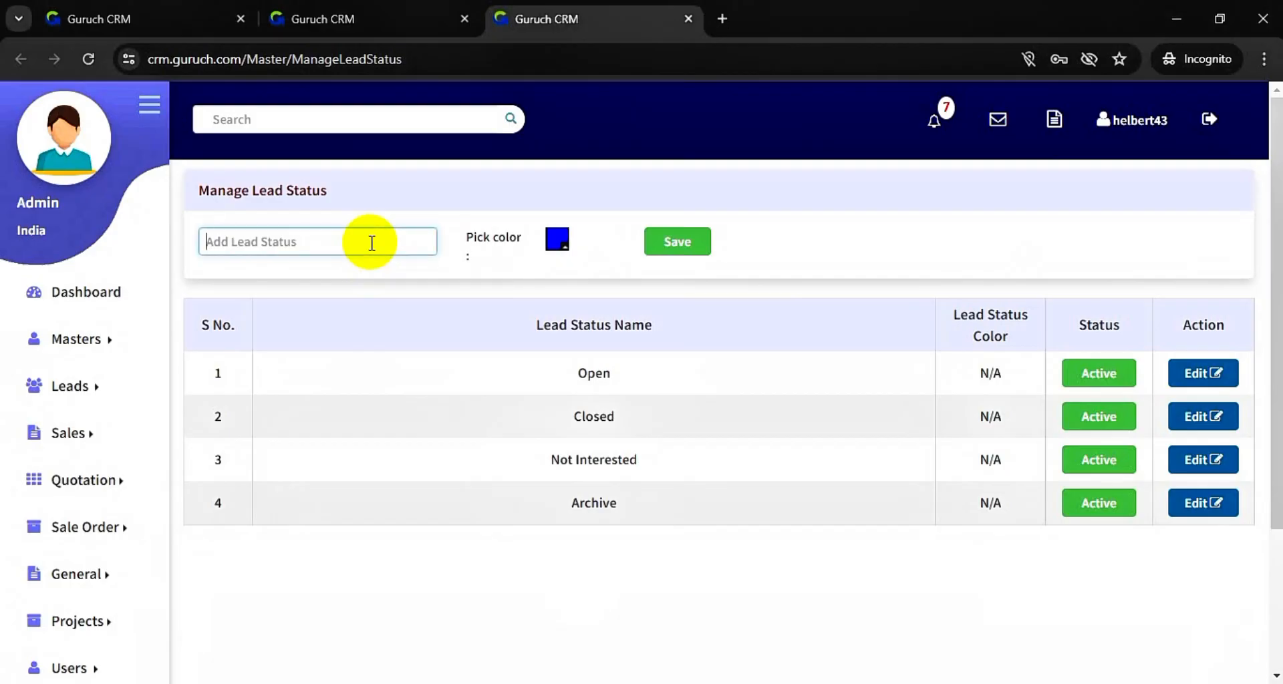
pyautogui.write('Hot prospect')
pyautogui.click(703, 250)
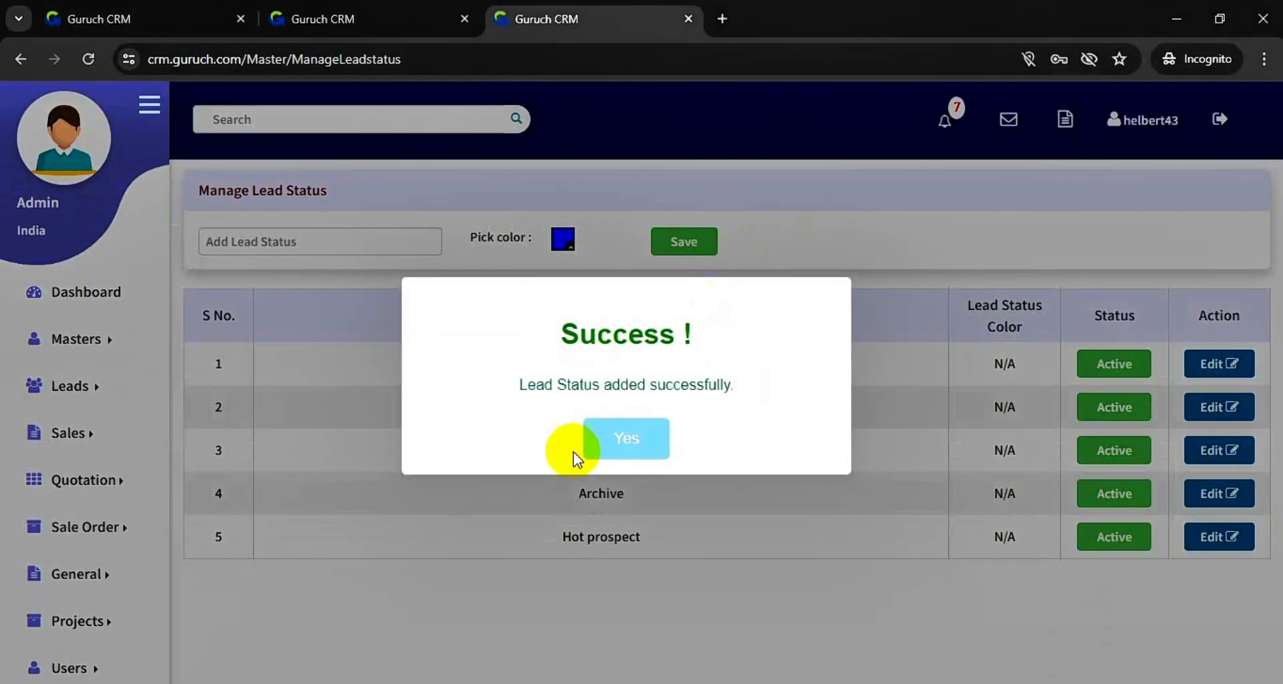
pyautogui.click(625, 455)
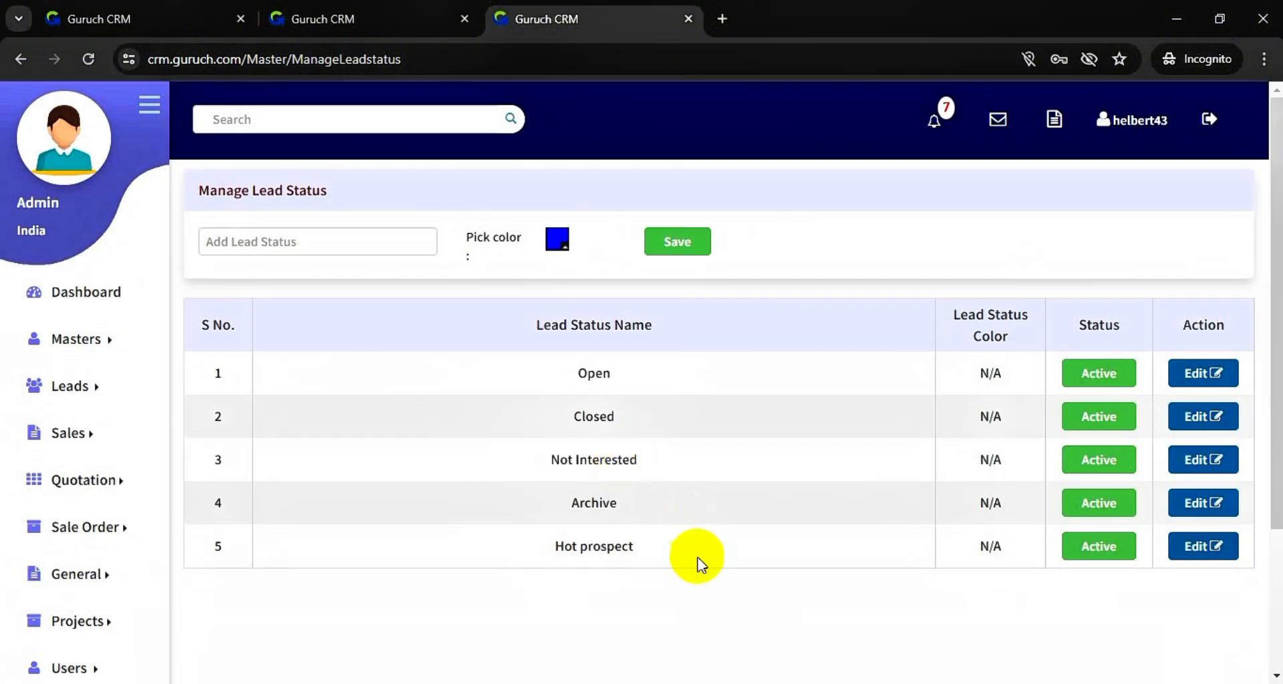
pyautogui.click(361, 19)
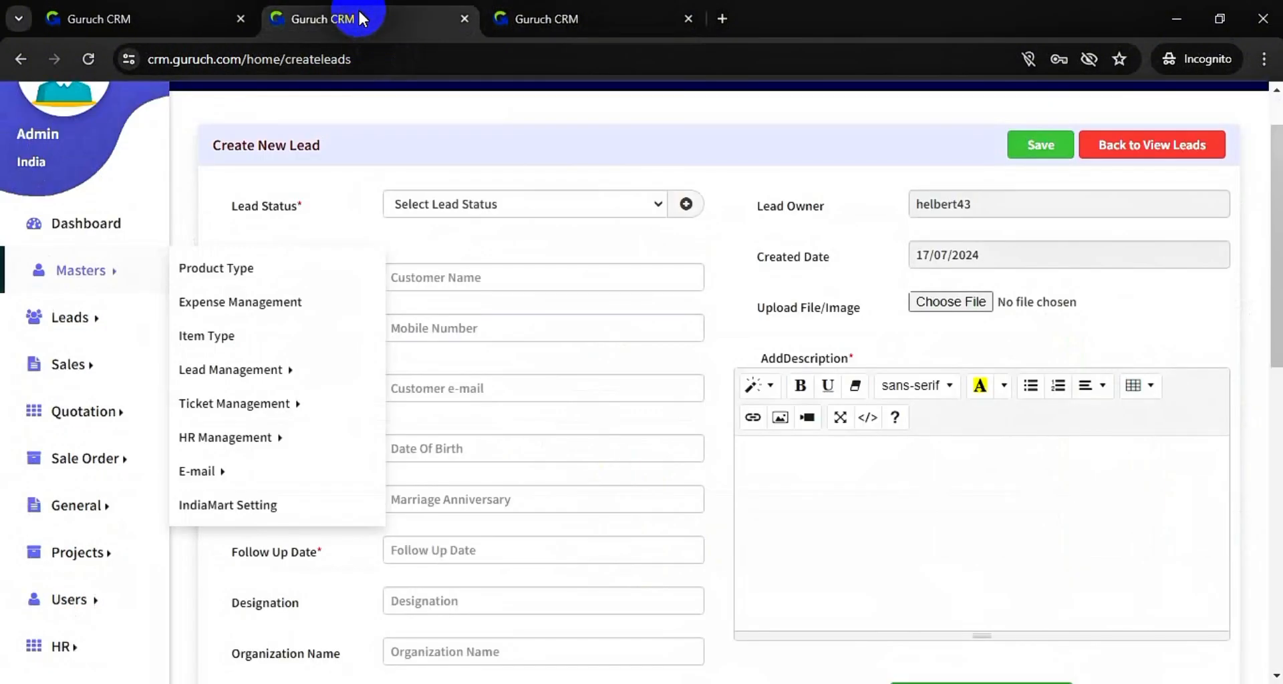
# - Reload the lead form and choose Hot Prospect as the Lead Status
pyautogui.click(88, 59)
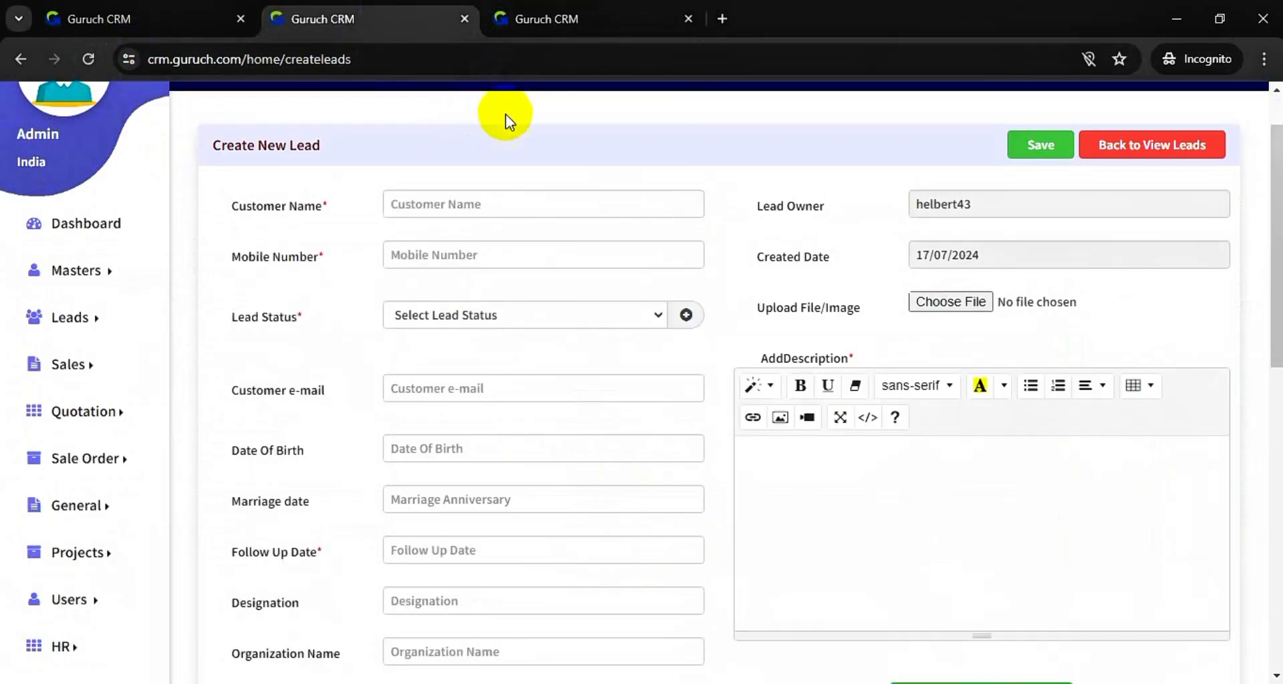
pyautogui.click(615, 326)
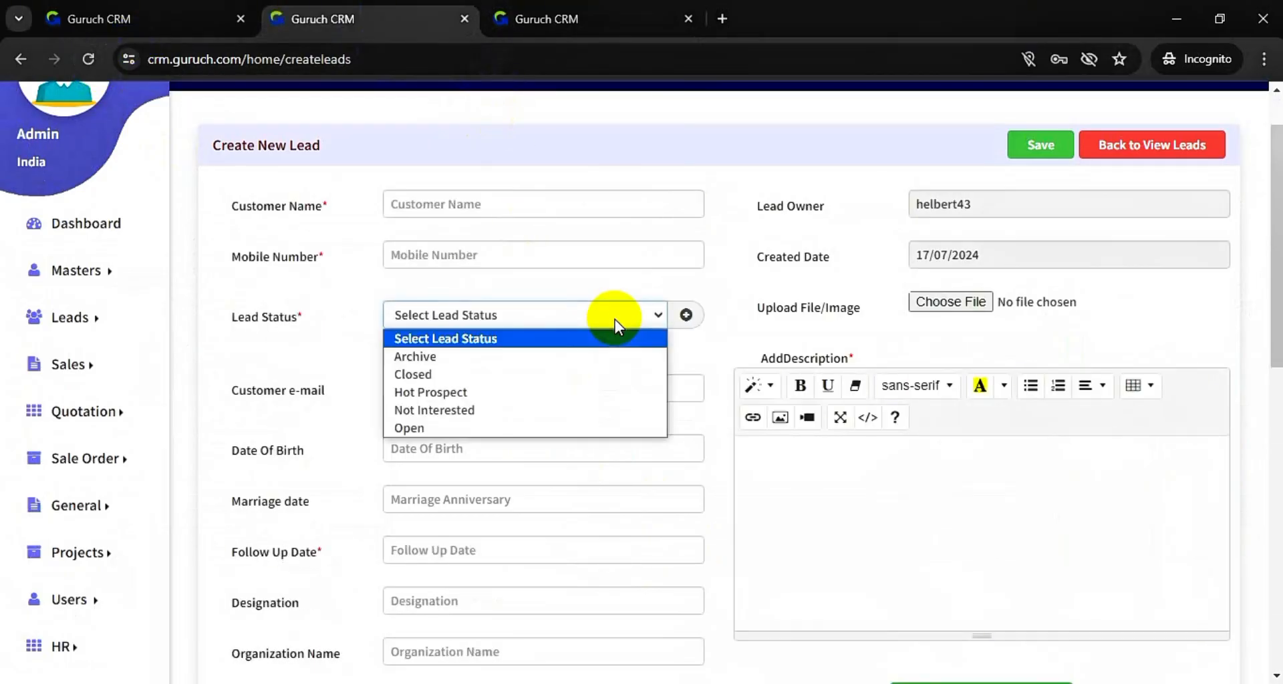
pyautogui.click(591, 394)
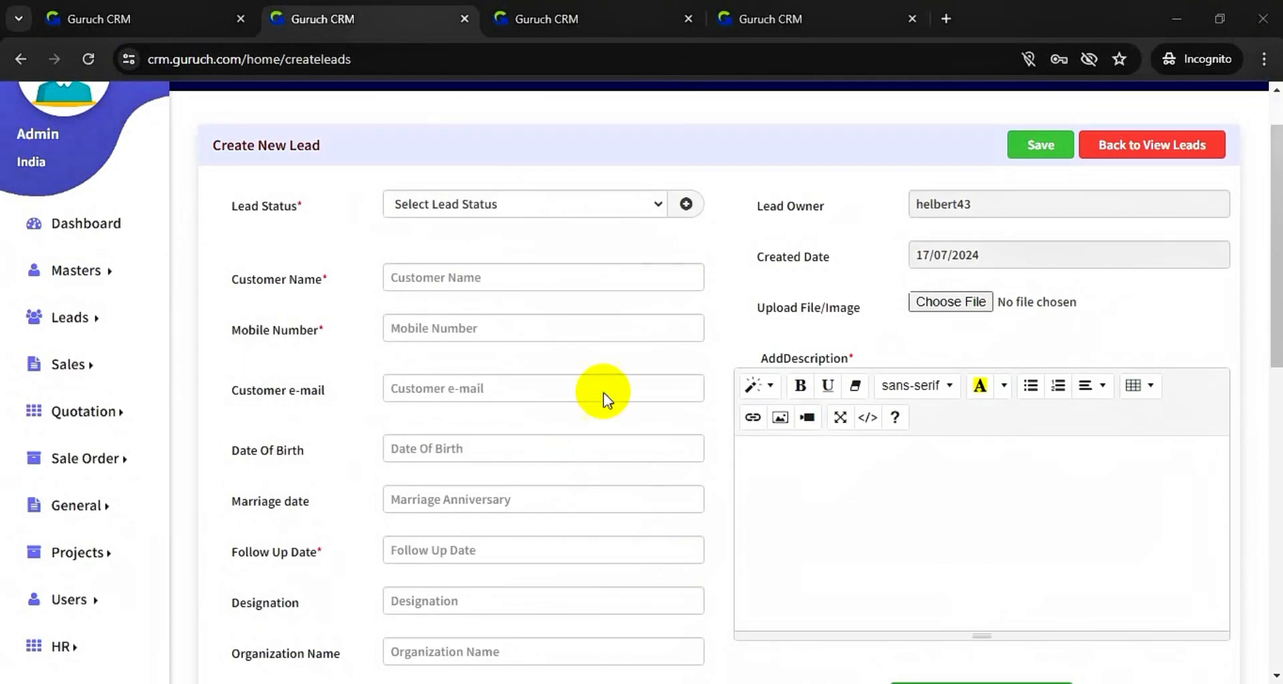
pyautogui.click(620, 210)
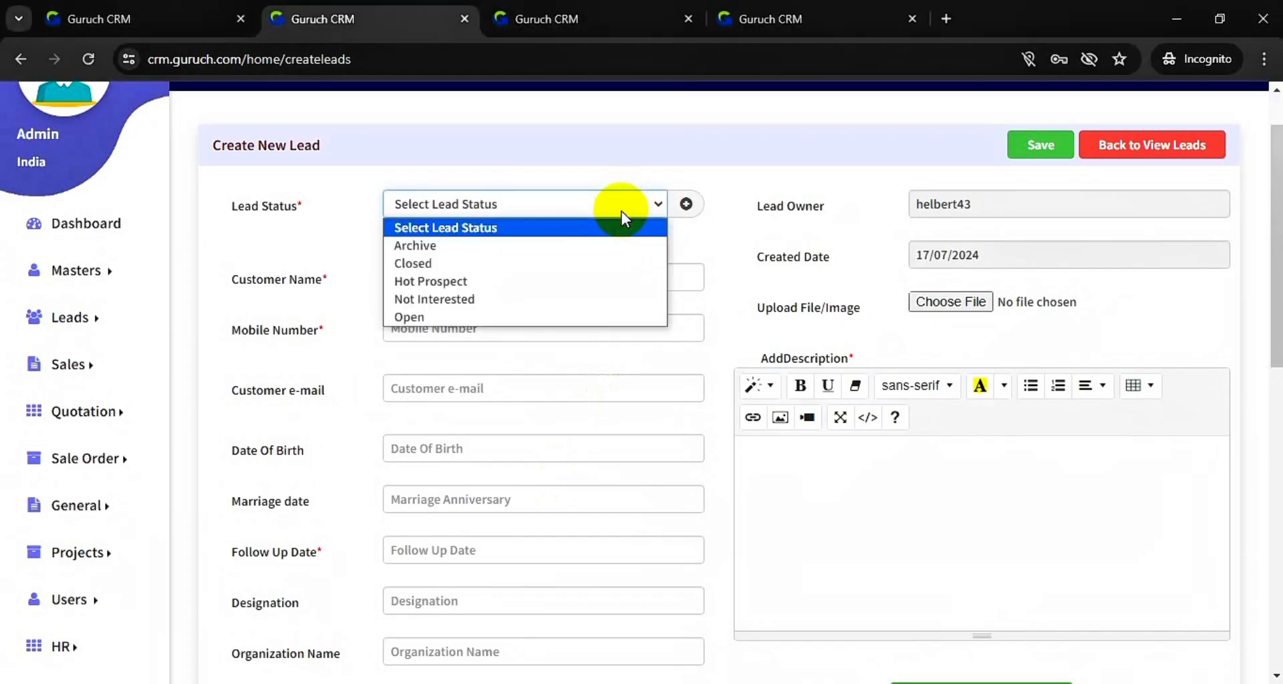
pyautogui.click(574, 282)
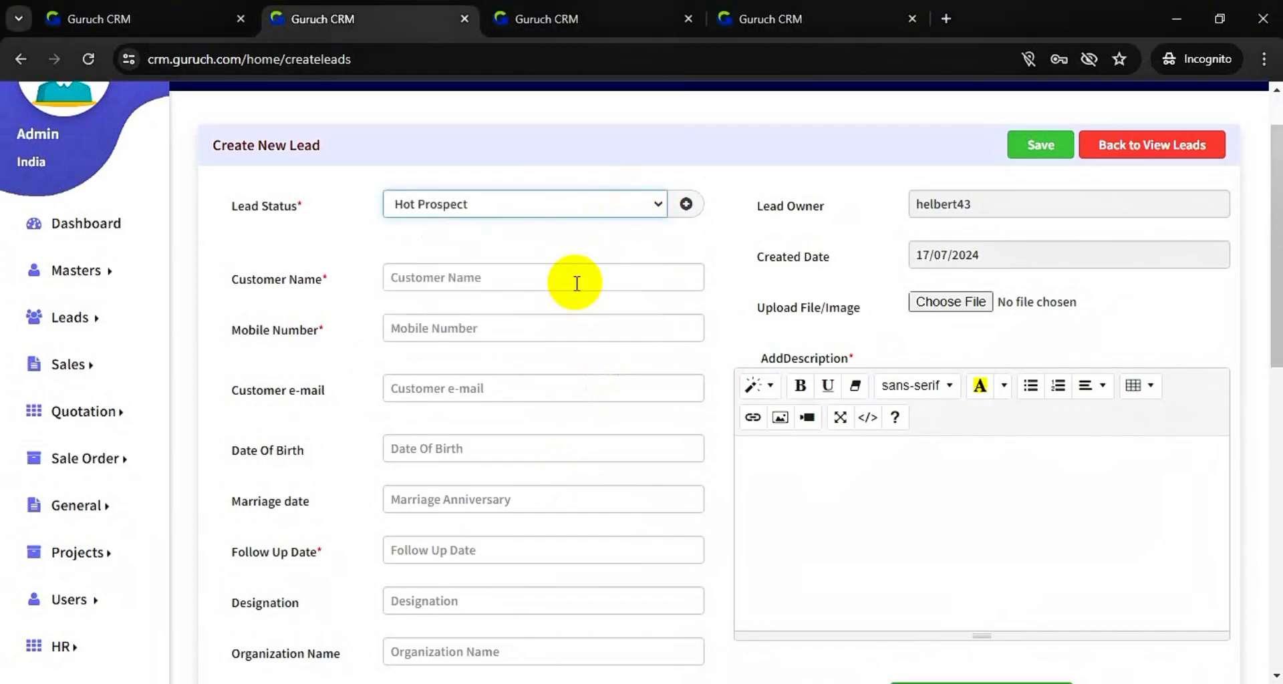
pyautogui.click(597, 272)
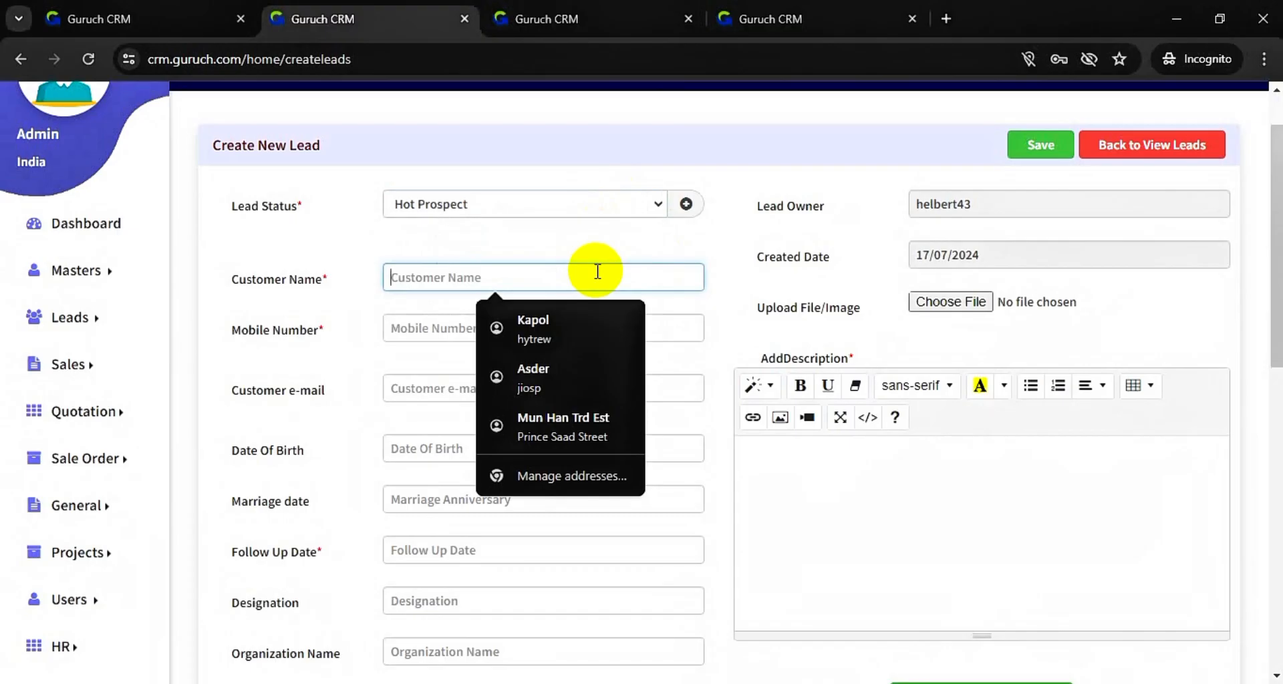
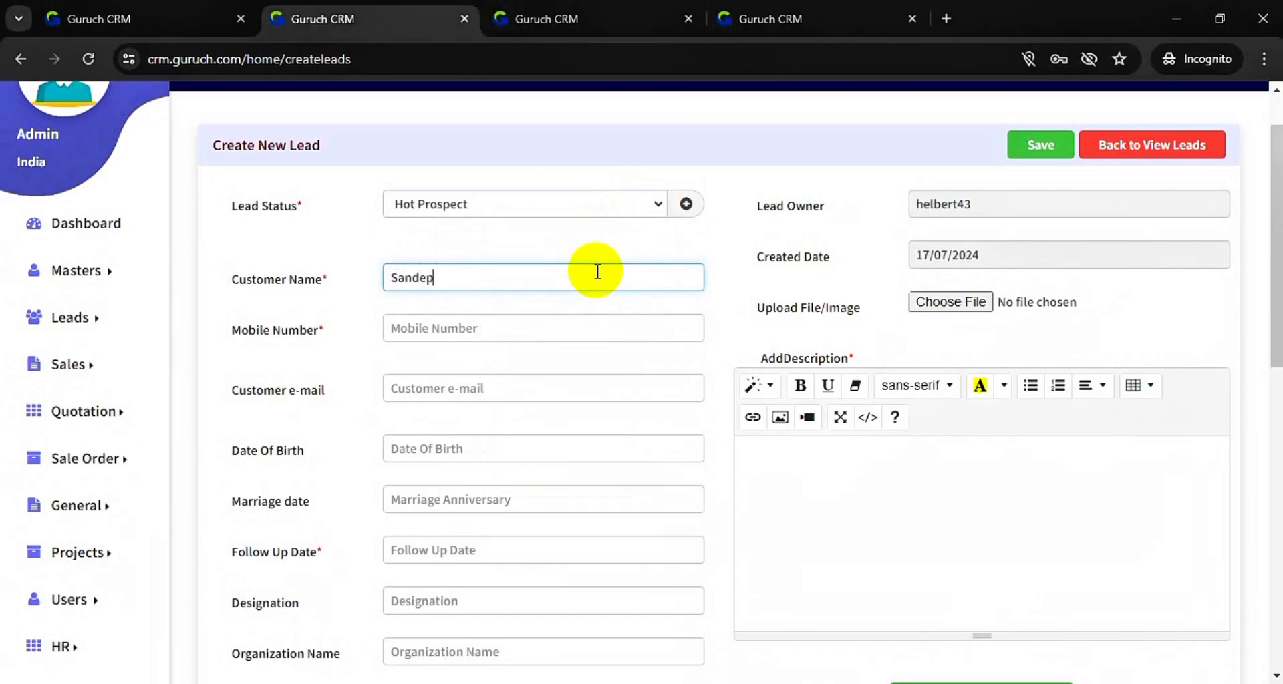
# - Enter the customer's full name, mobile number and e-mail address
pyautogui.click(552, 328)
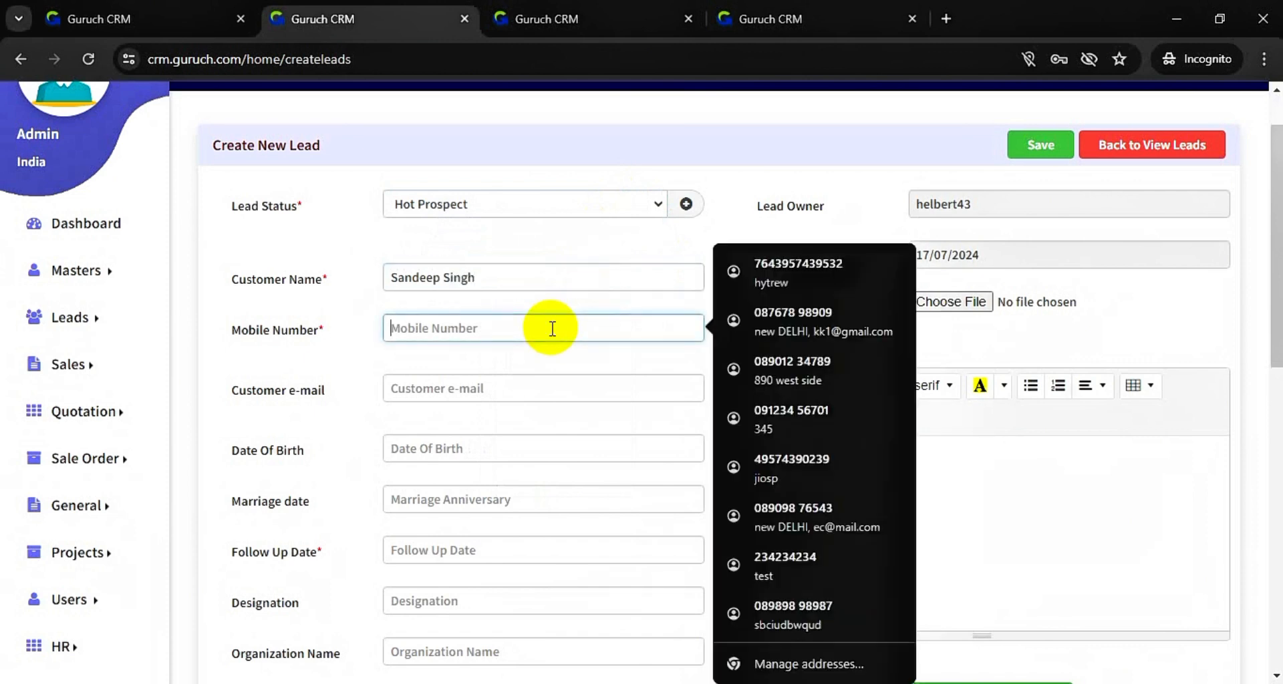
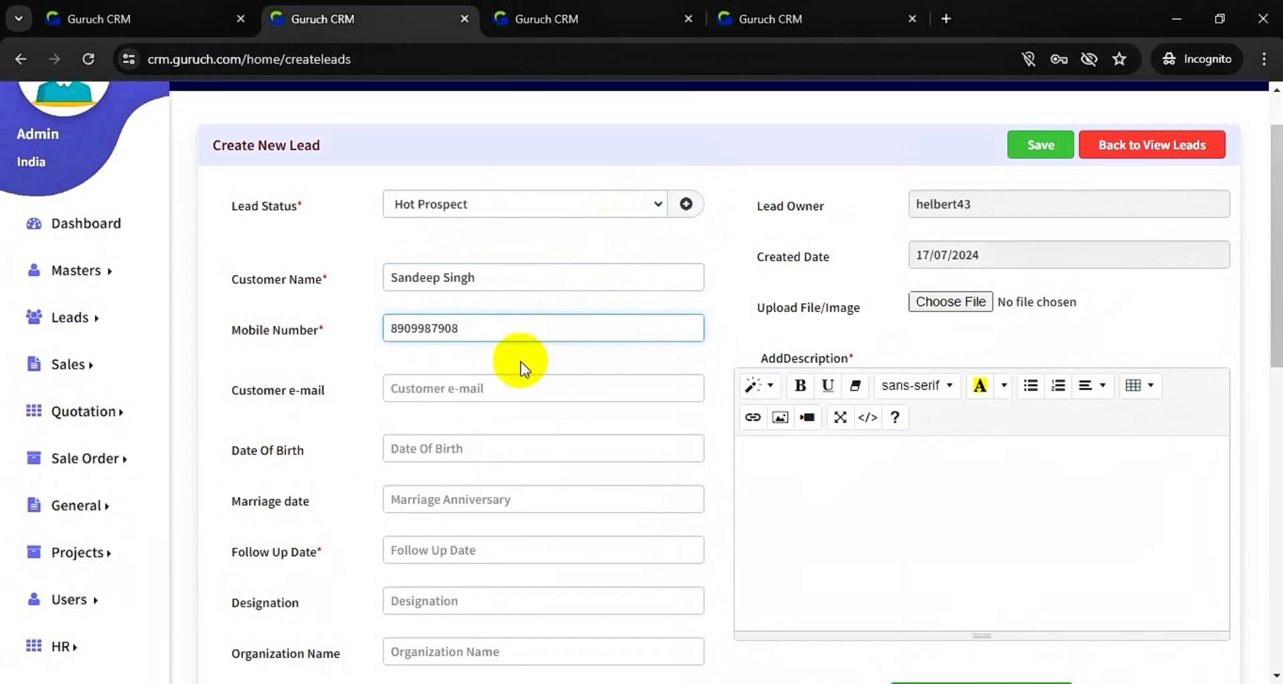
pyautogui.click(508, 385)
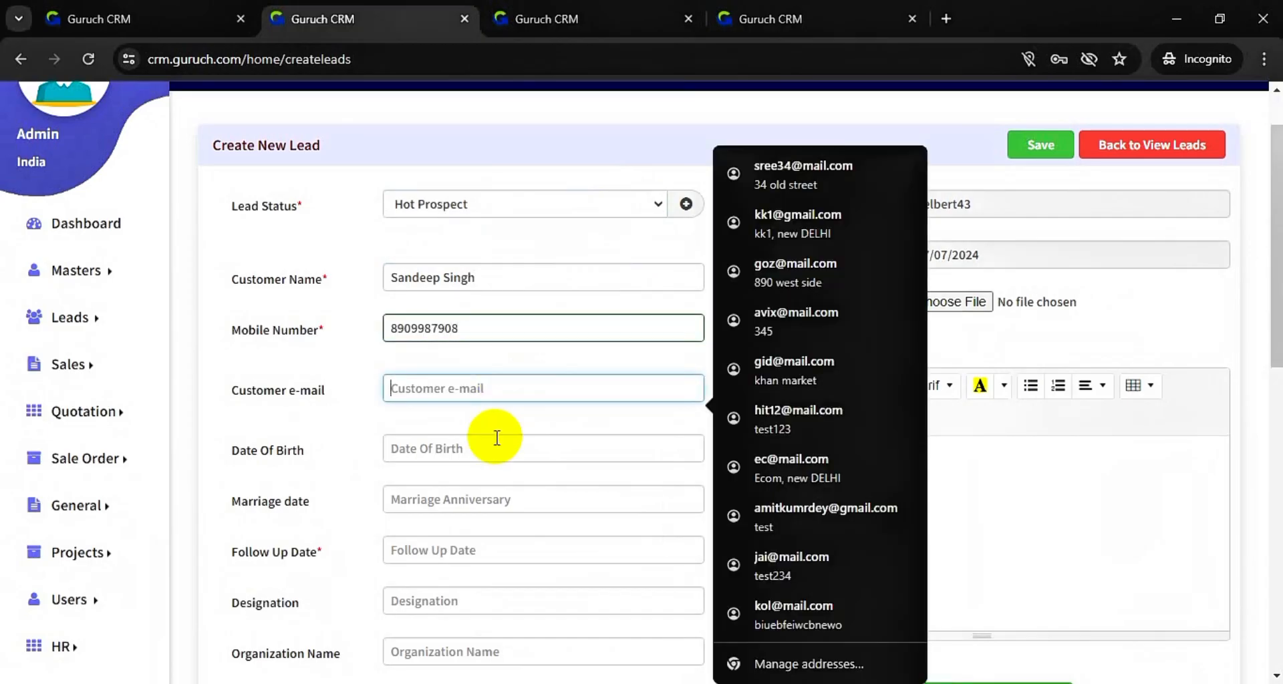
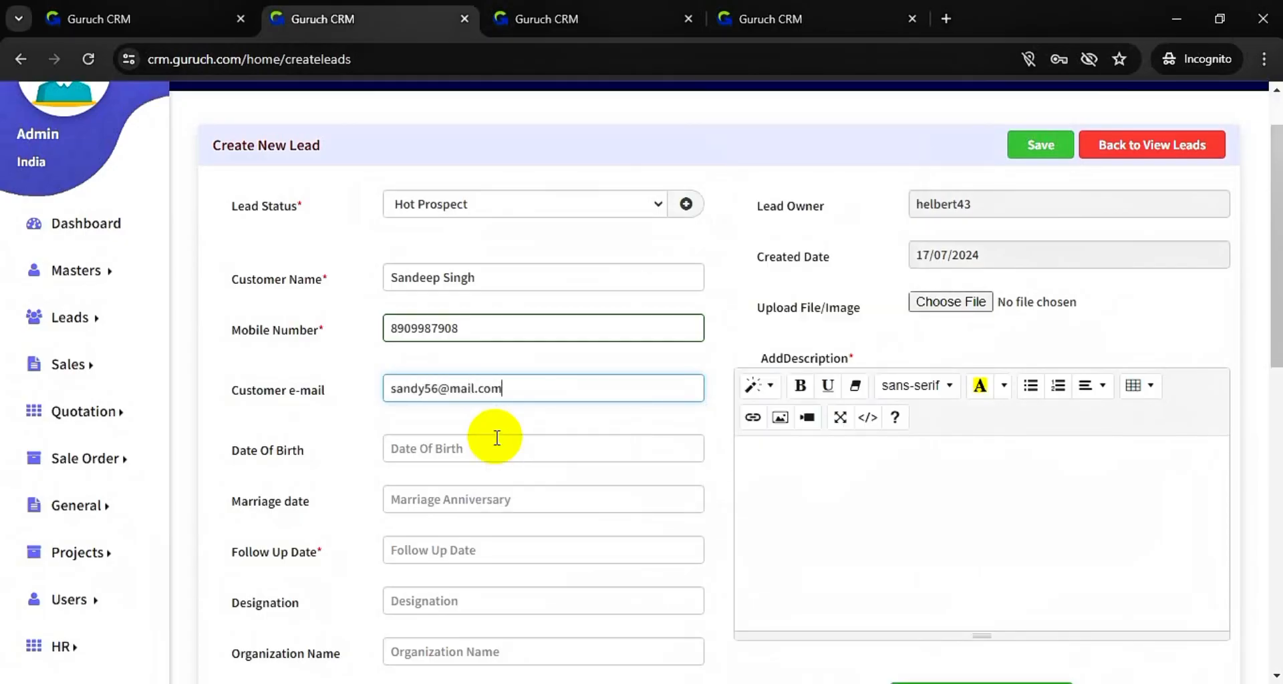
pyautogui.scroll(-2, 497, 438)
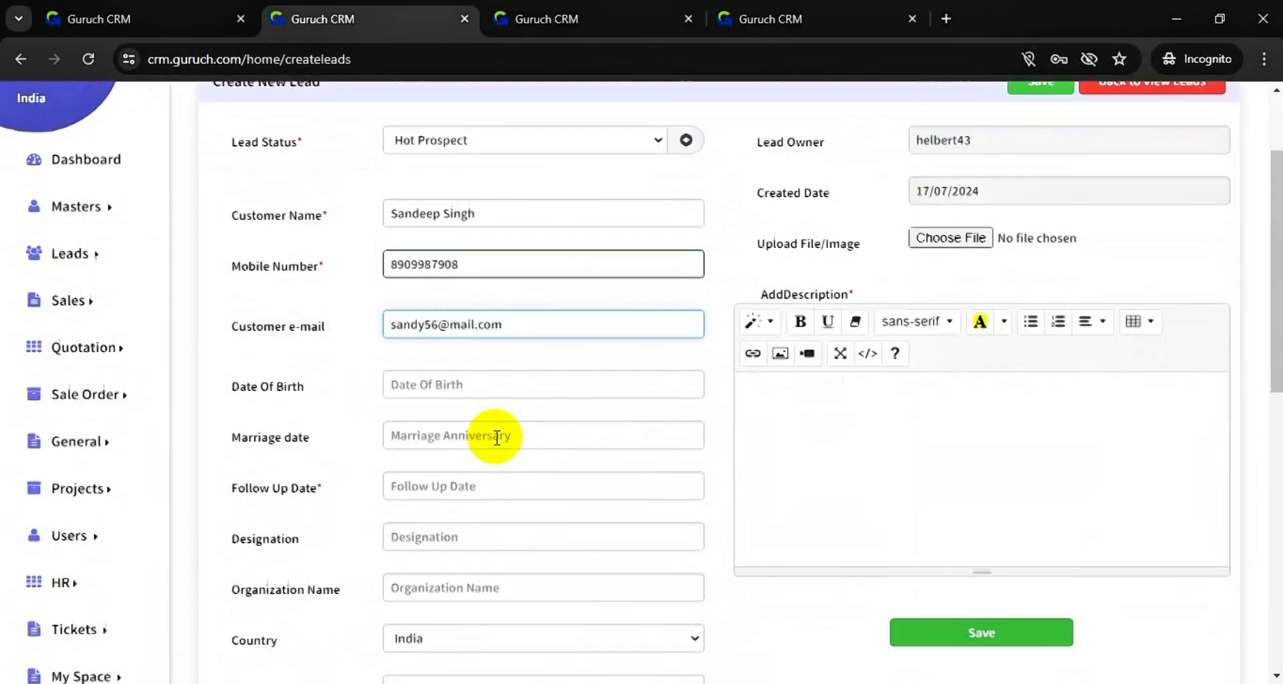
# - Set the date of birth to 13/06/1989 in the calendar picker
pyautogui.click(516, 308)
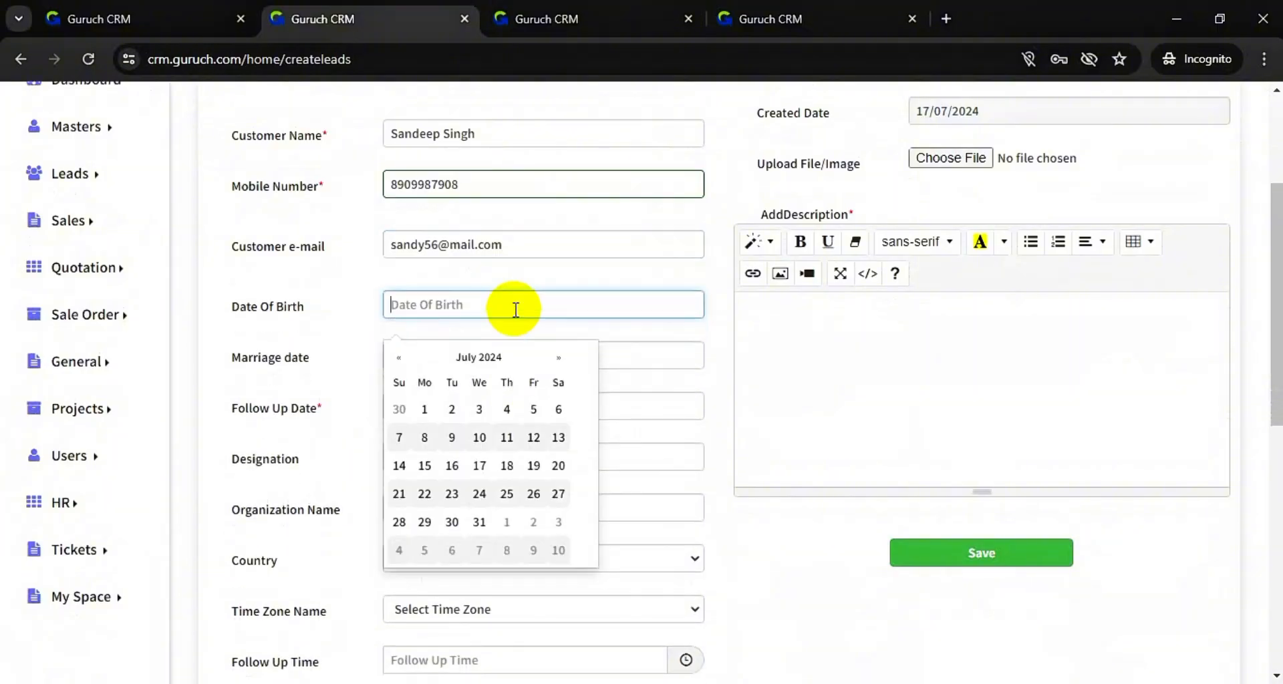
pyautogui.click(458, 357)
pyautogui.scroll(1, 413, 206)
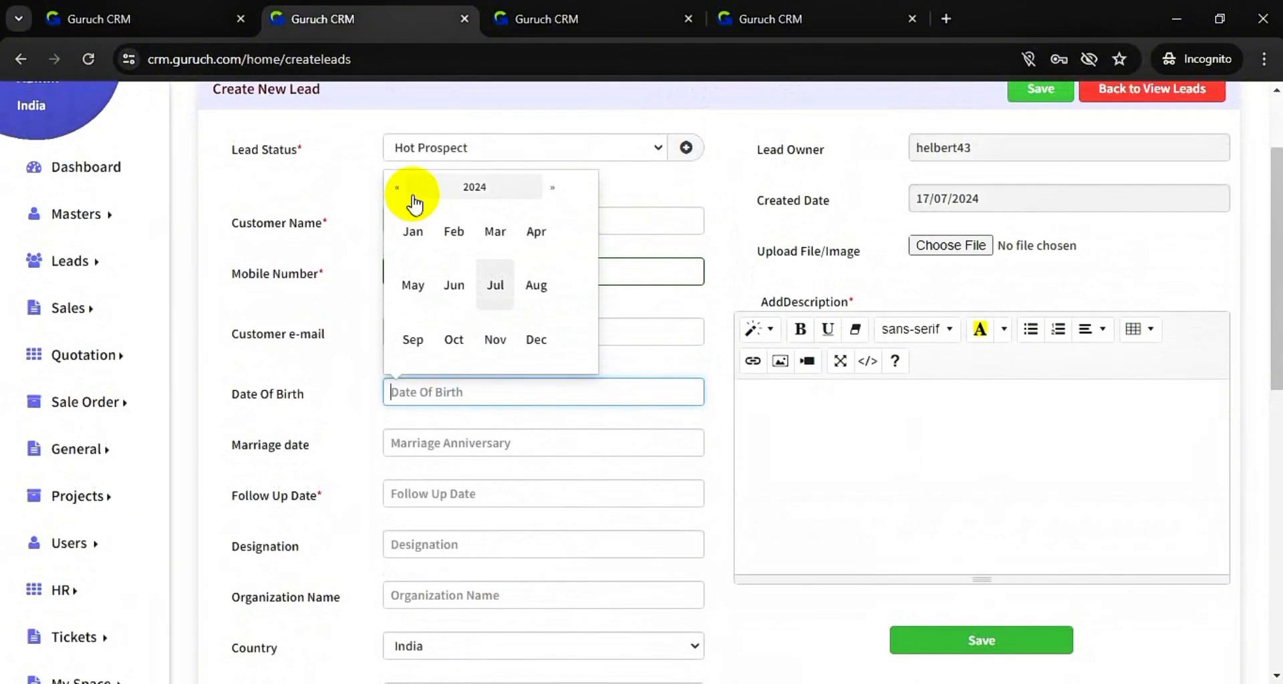
pyautogui.click(399, 188)
pyautogui.click(400, 191)
pyautogui.click(401, 192)
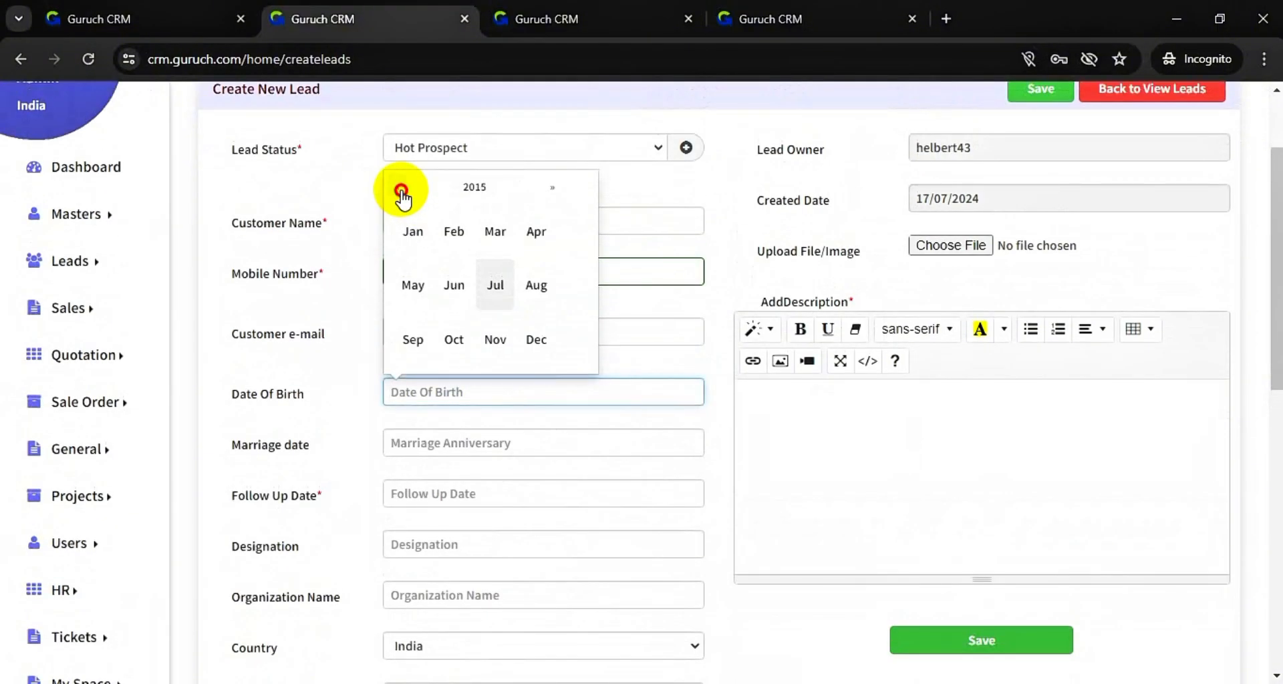
pyautogui.click(473, 189)
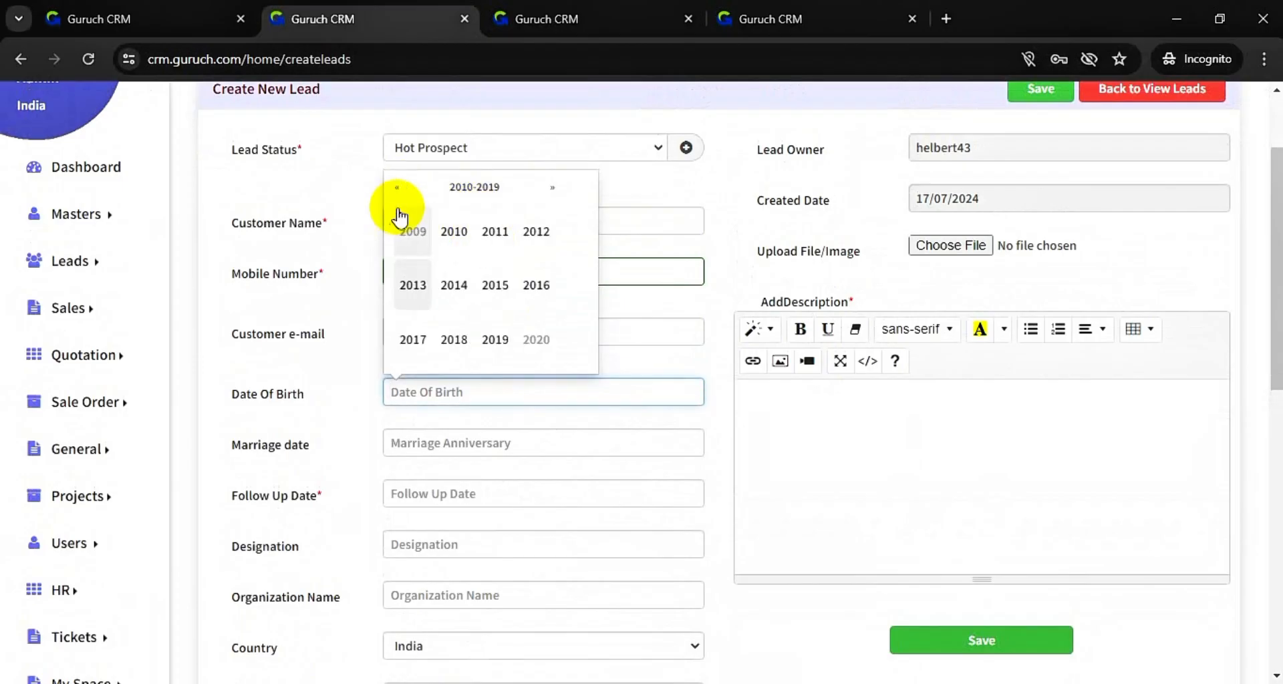
pyautogui.click(398, 188)
pyautogui.click(400, 189)
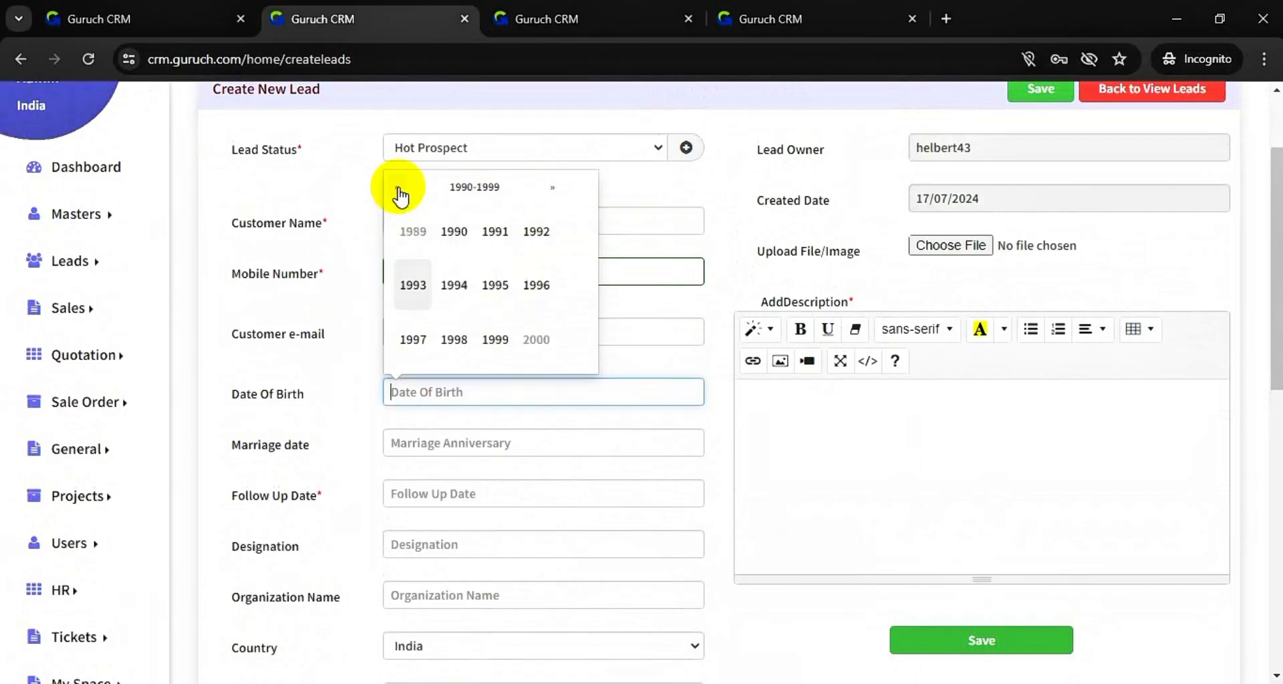
pyautogui.click(416, 231)
pyautogui.click(453, 280)
pyautogui.click(453, 273)
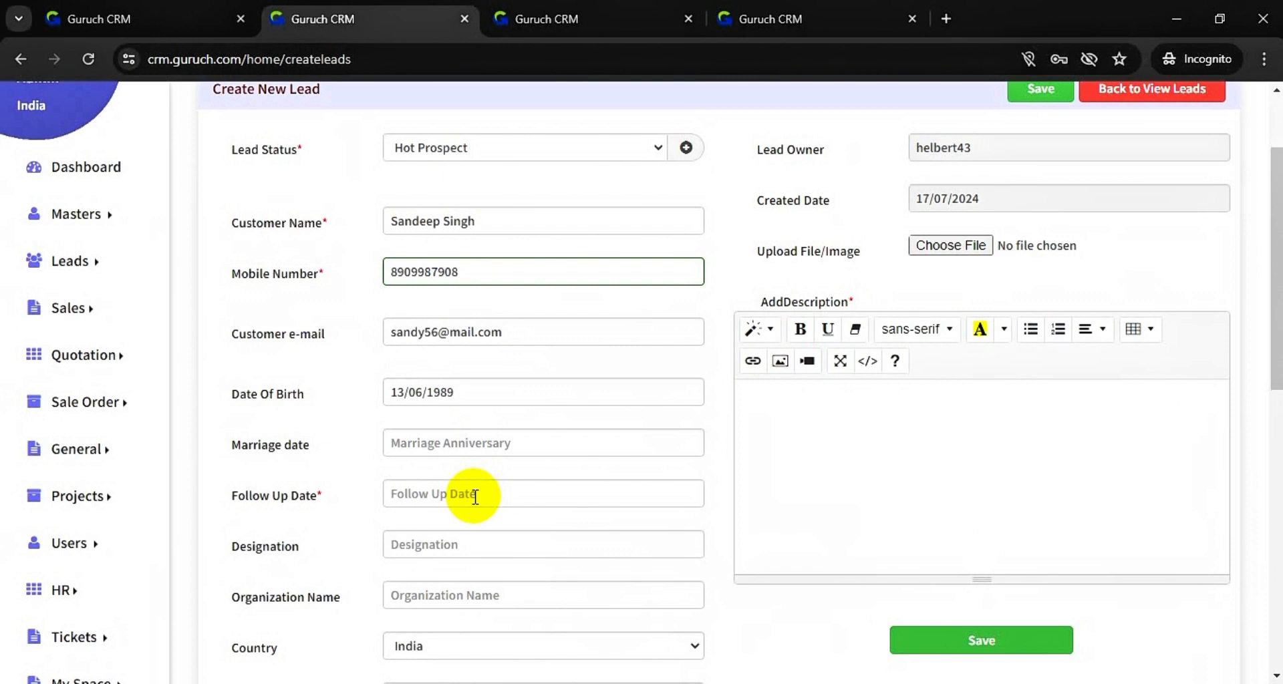
# - Set the follow-up date to 22/07/2024 and the designation to Sales Head
pyautogui.click(535, 496)
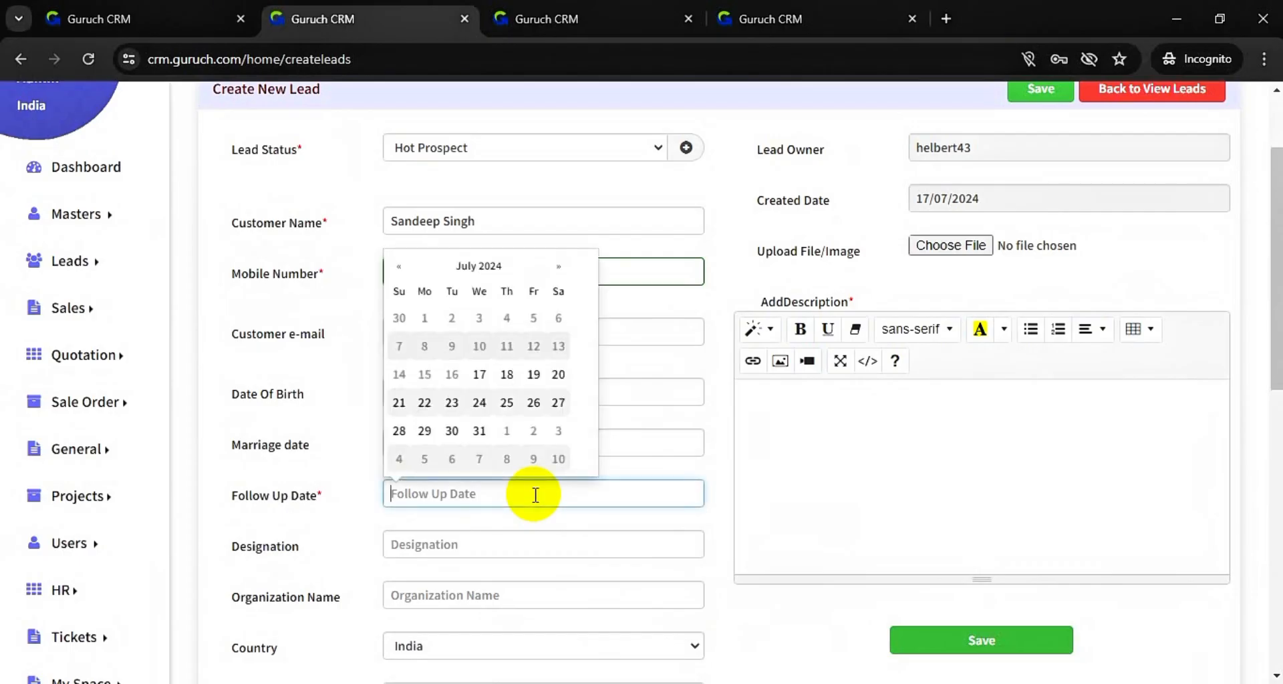
pyautogui.click(424, 402)
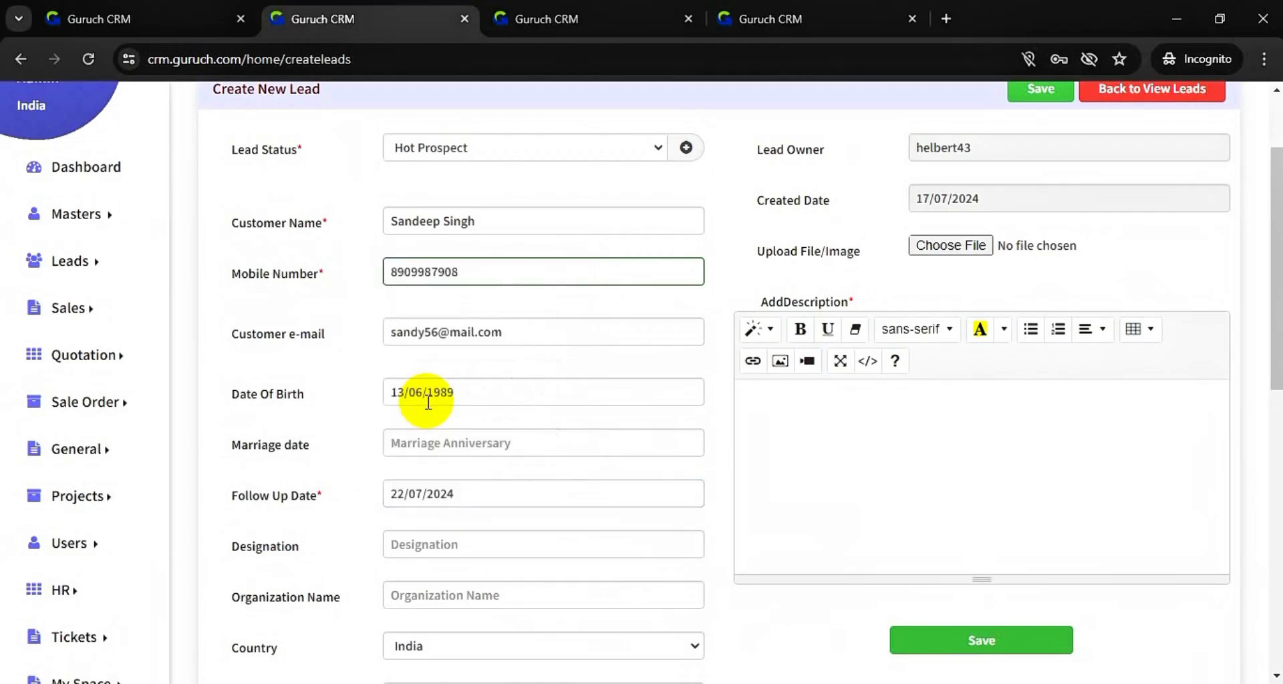
pyautogui.click(525, 551)
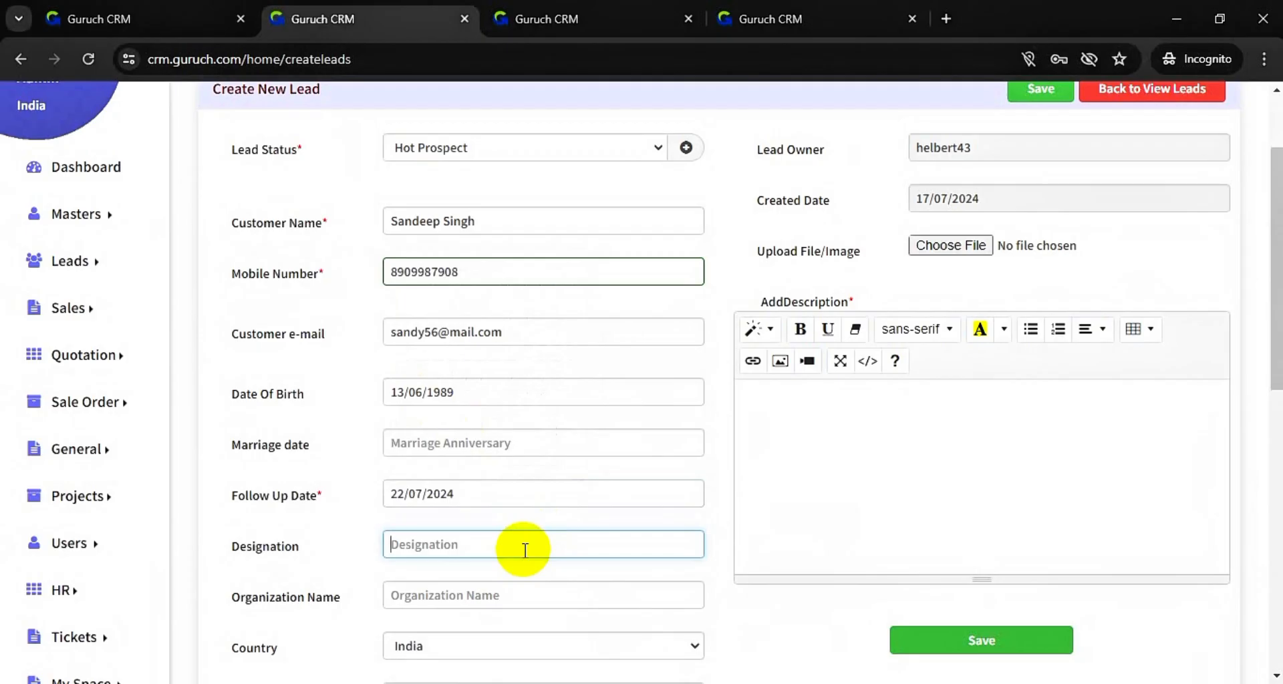
pyautogui.write('Sales Head')
pyautogui.scroll(-3, 523, 551)
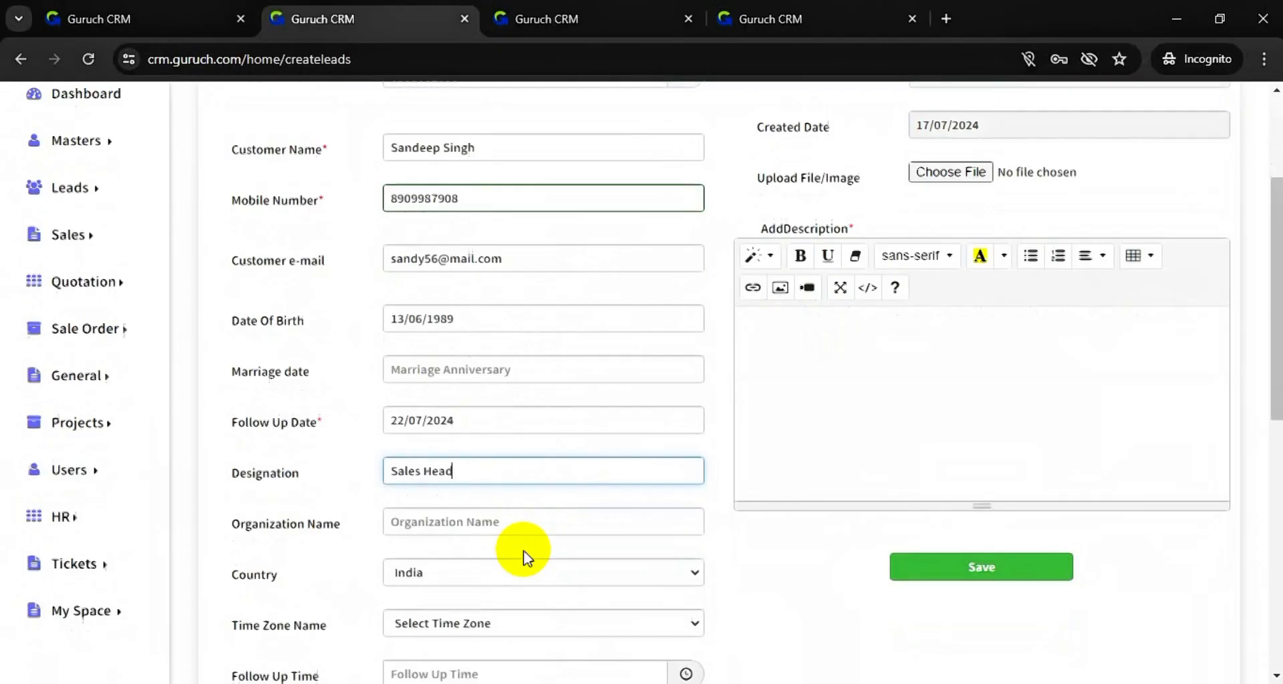
# - Enter 'Chitra technologies' as the organization name
pyautogui.click(548, 395)
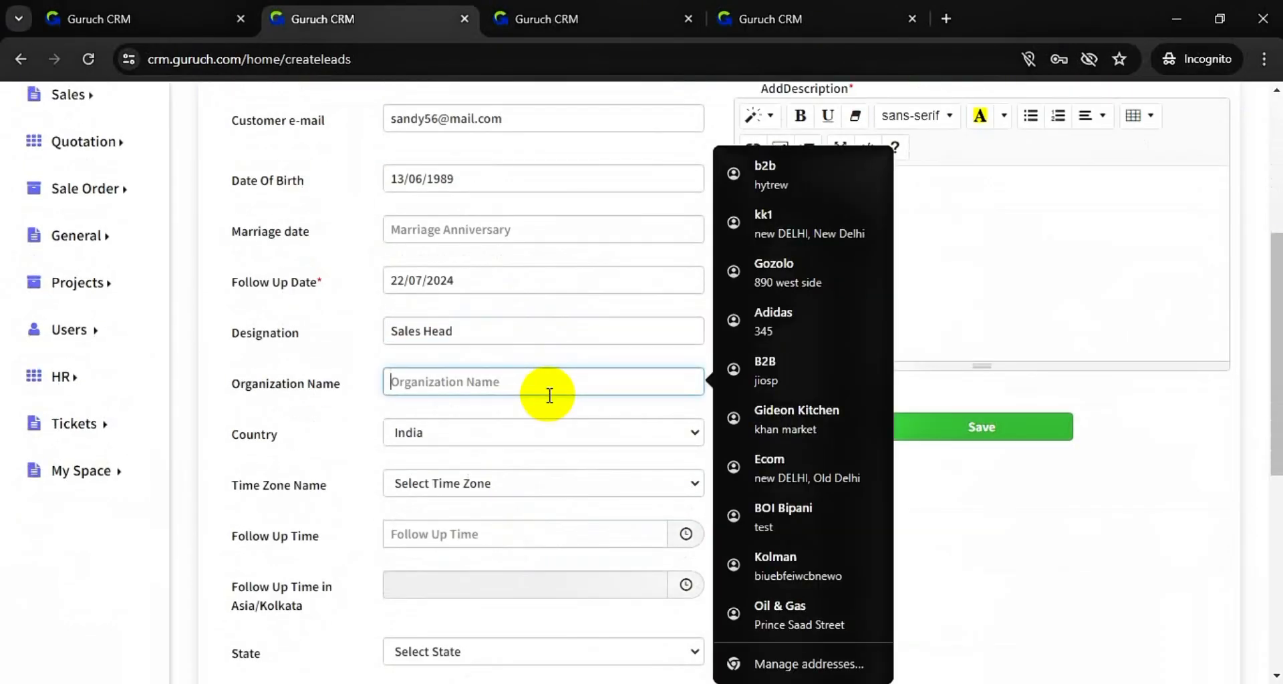
pyautogui.write('s')
pyautogui.press('BackSpace')
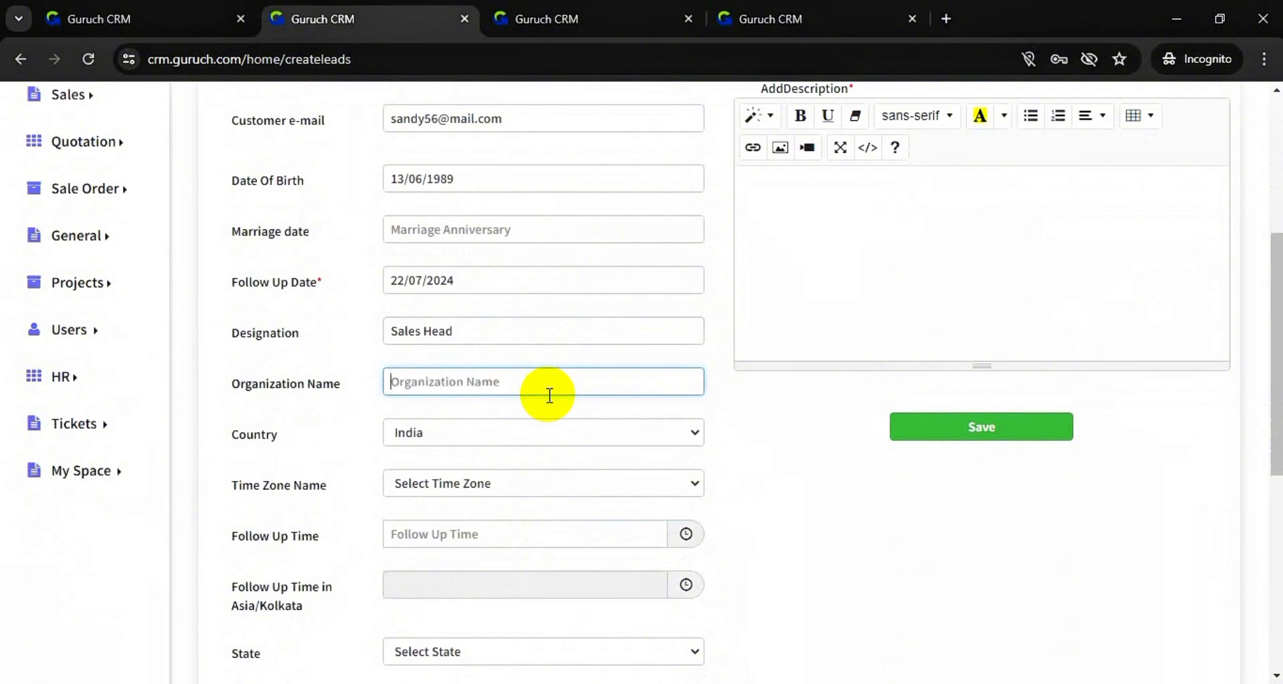
pyautogui.write('c')
pyautogui.press('BackSpace')
pyautogui.write('c')
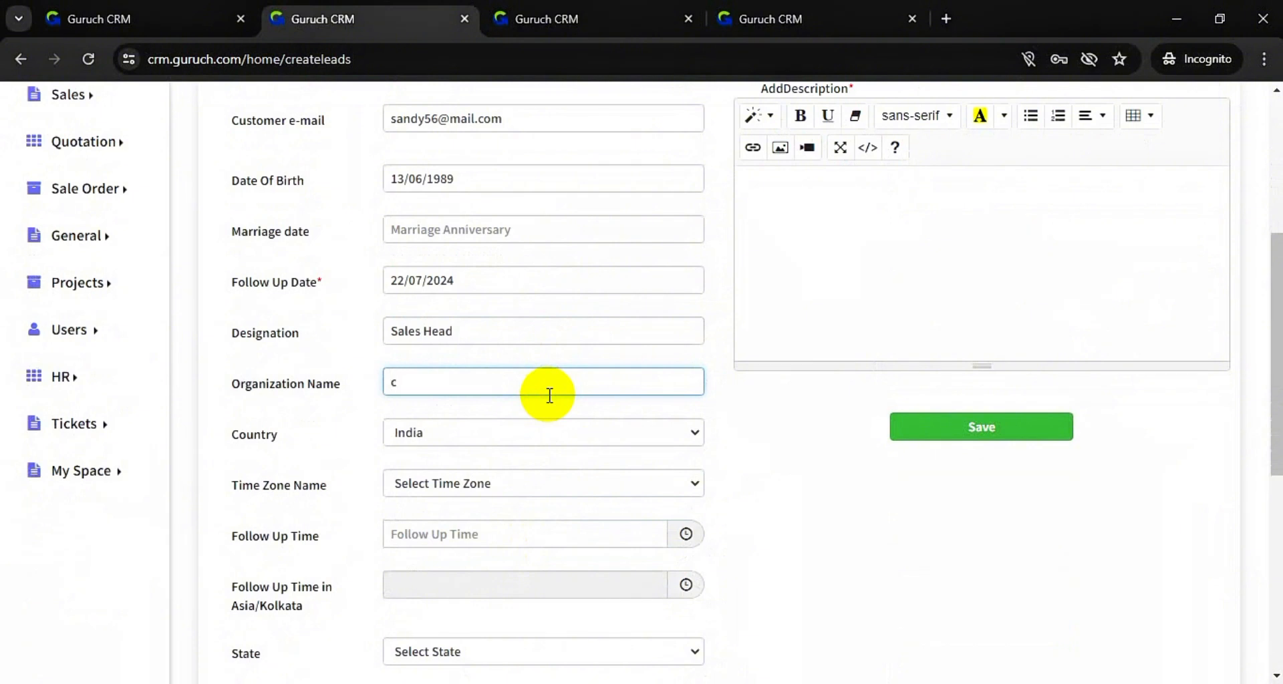
pyautogui.press('BackSpace')
pyautogui.write('Chitra p')
pyautogui.press('BackSpace')
pyautogui.write('technologies')
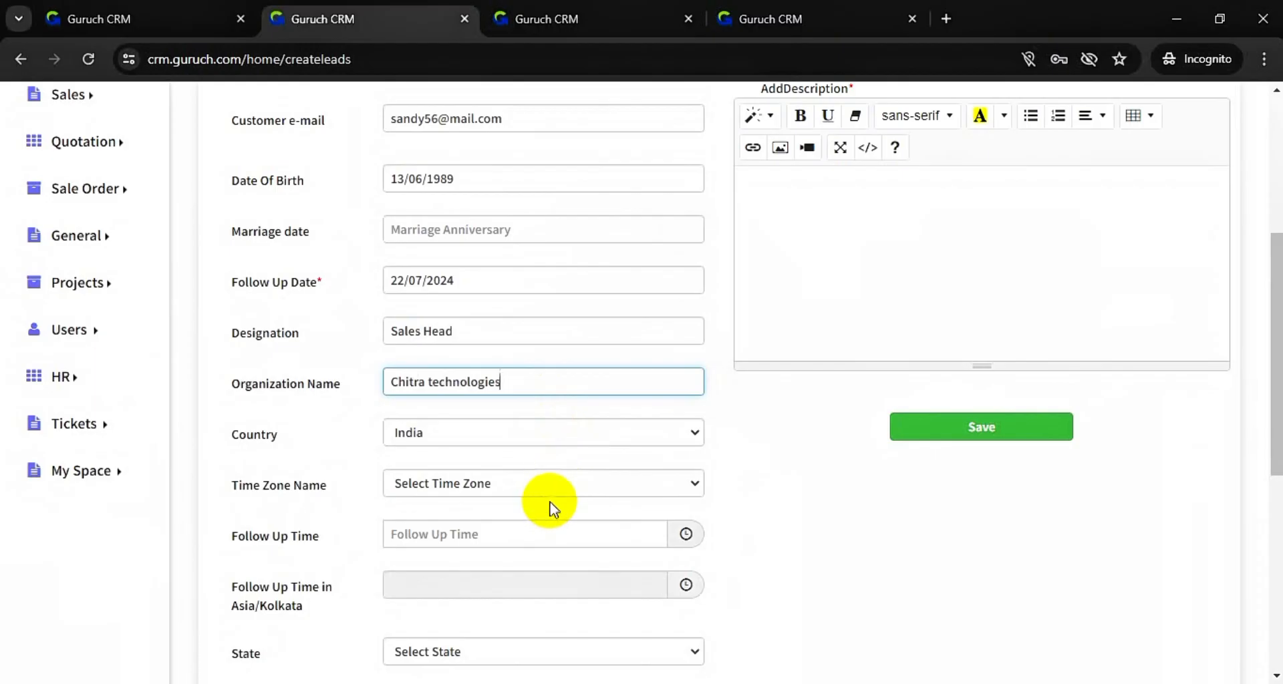
# - Choose Asia/Kolkata as the time zone
pyautogui.click(563, 474)
pyautogui.click(548, 521)
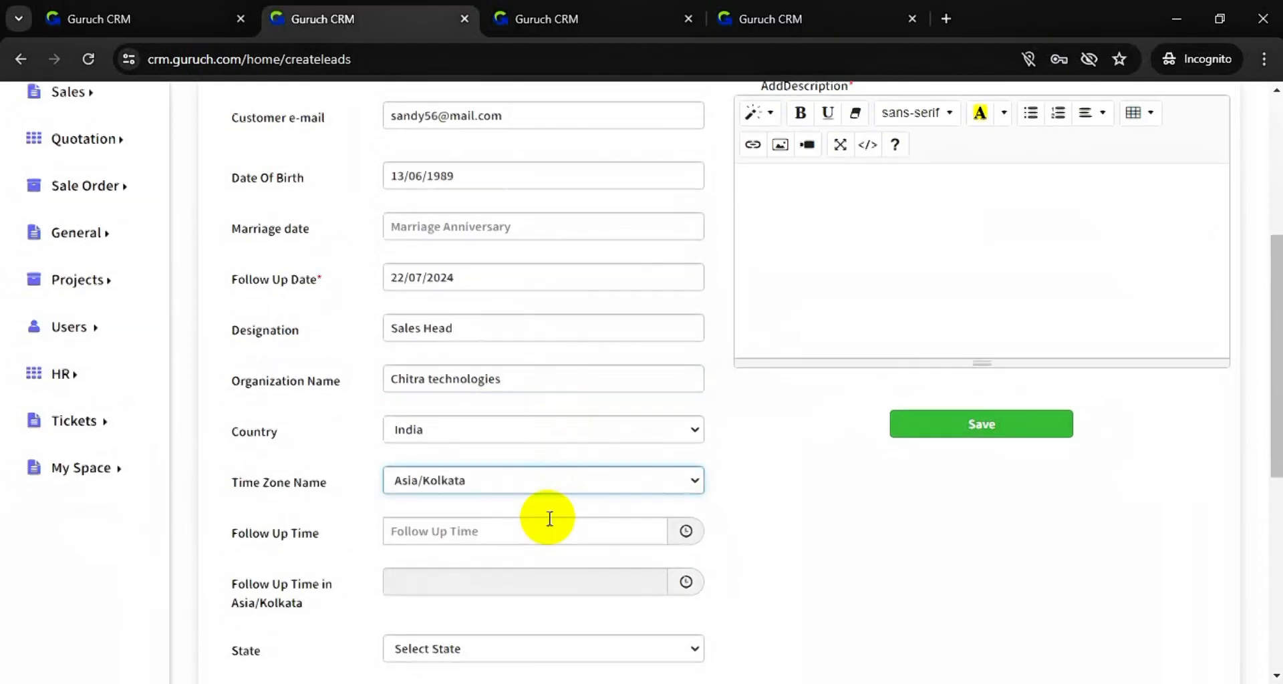
pyautogui.scroll(-1, 548, 519)
pyautogui.scroll(-3, 548, 519)
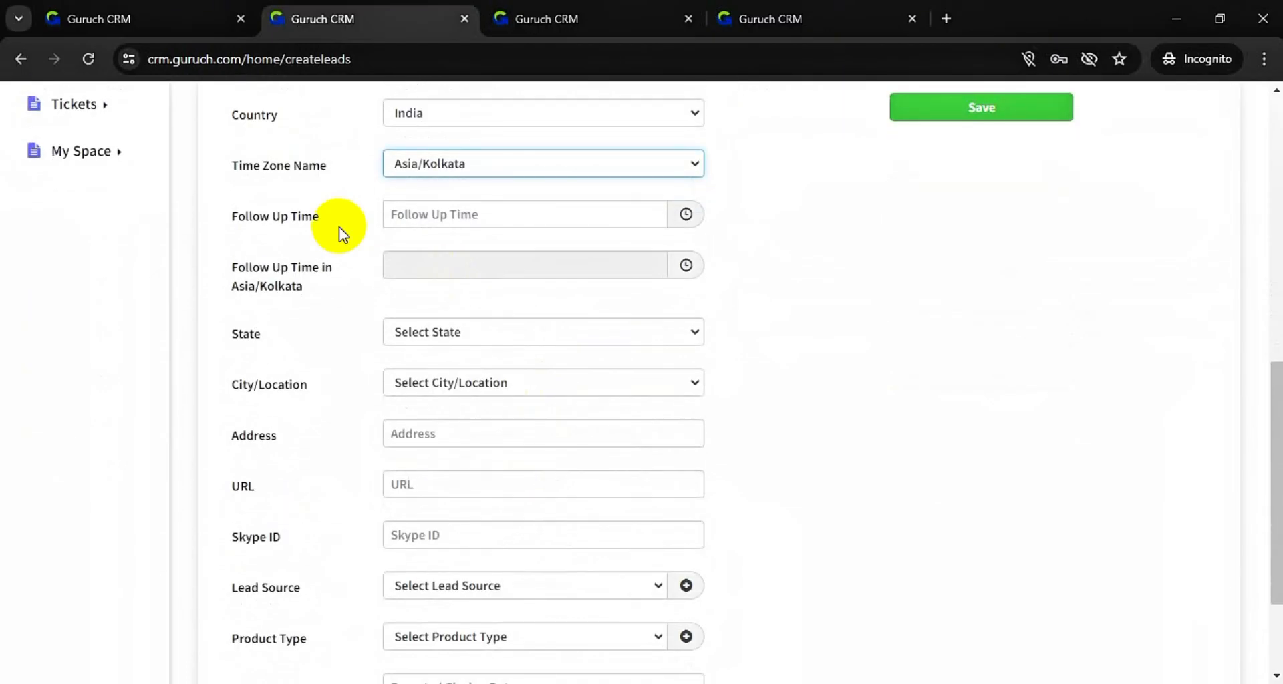
# - Set the follow-up time to 01:00 PM
pyautogui.click(635, 225)
pyautogui.click(686, 214)
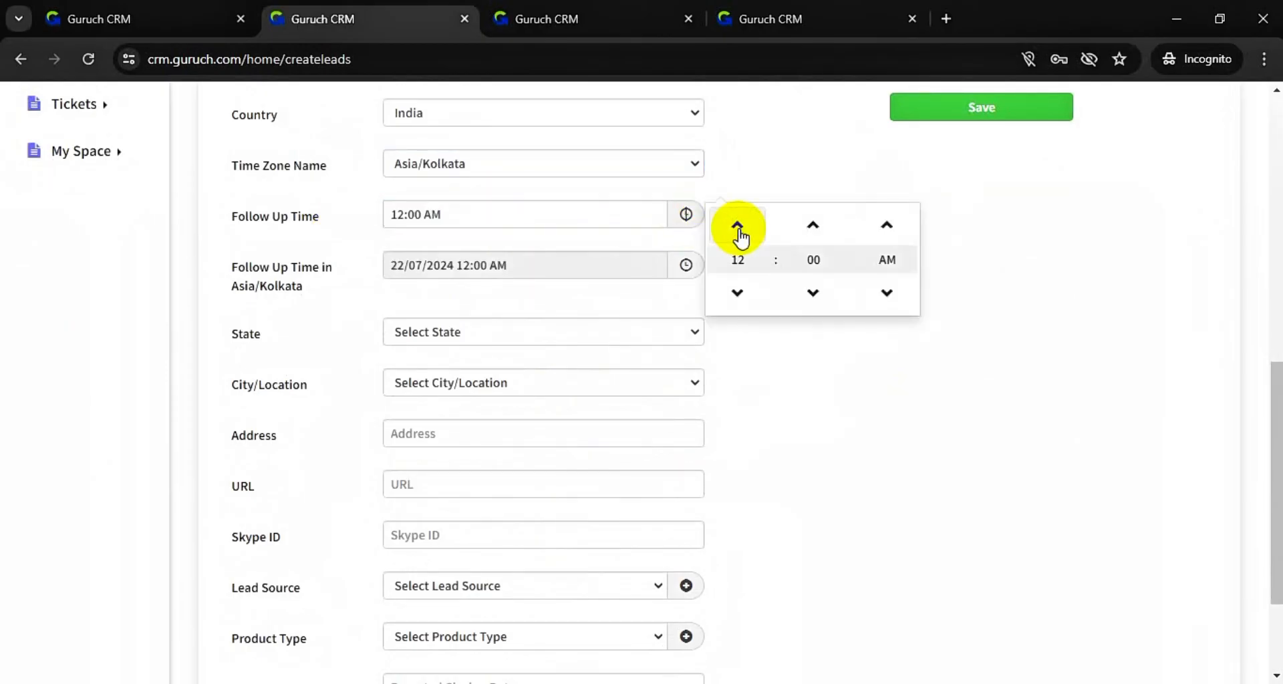
pyautogui.click(738, 225)
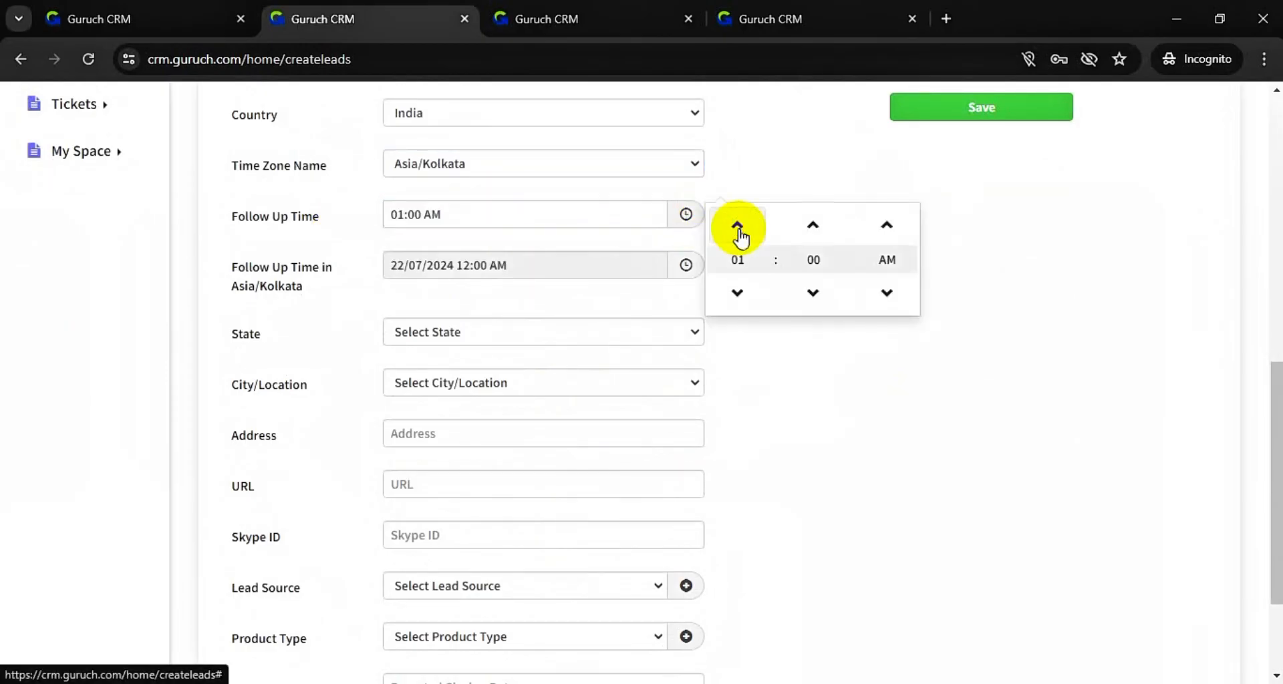
pyautogui.click(881, 227)
pyautogui.click(830, 362)
# - Choose Assam as the state and Kokrajhar as the city
pyautogui.click(628, 332)
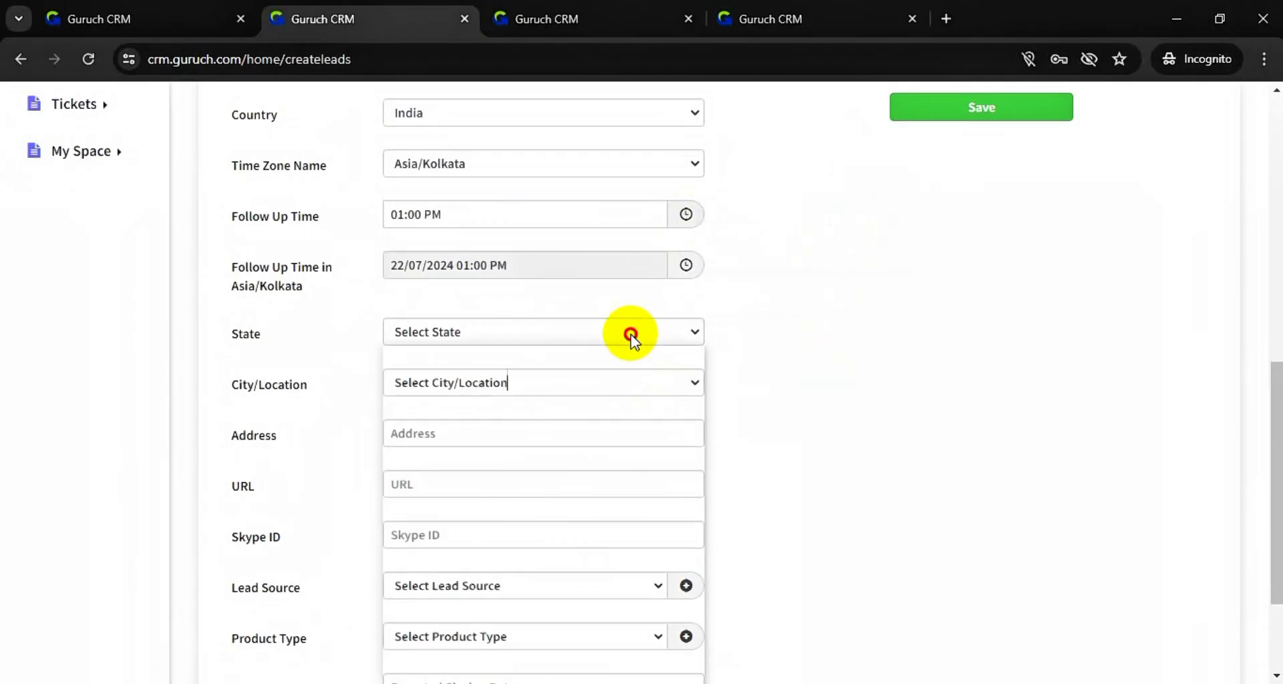
pyautogui.click(593, 433)
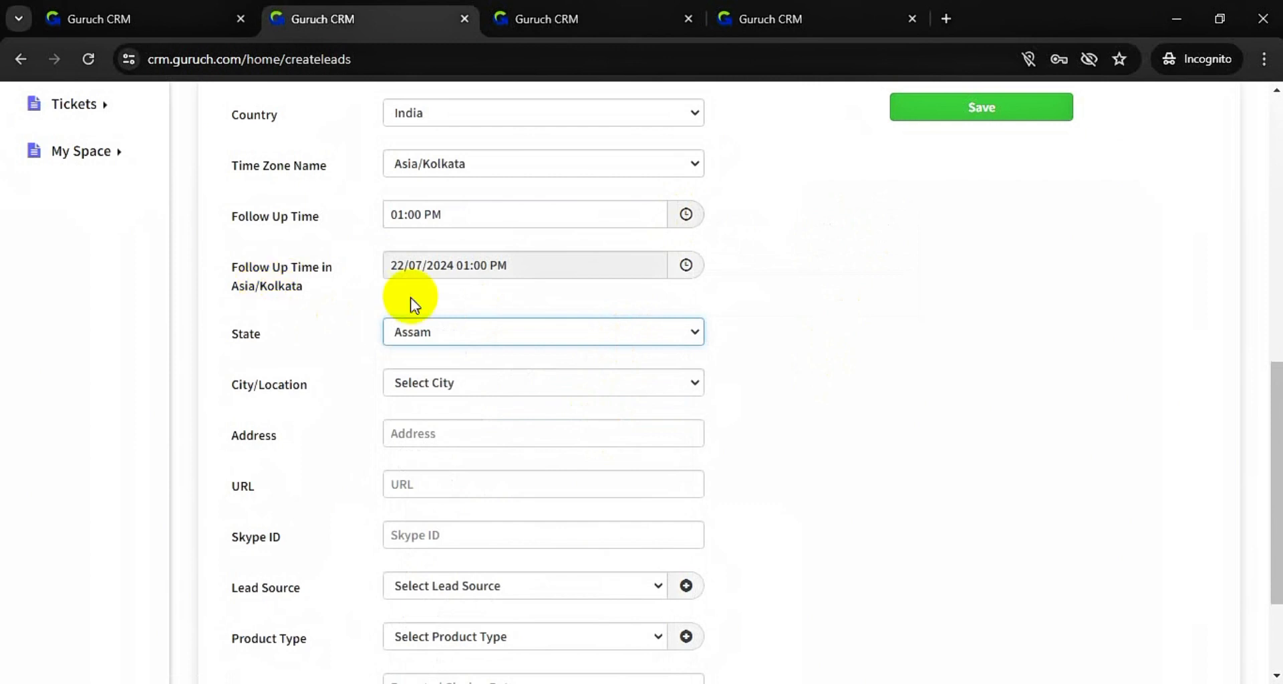
pyautogui.click(499, 385)
pyautogui.click(497, 296)
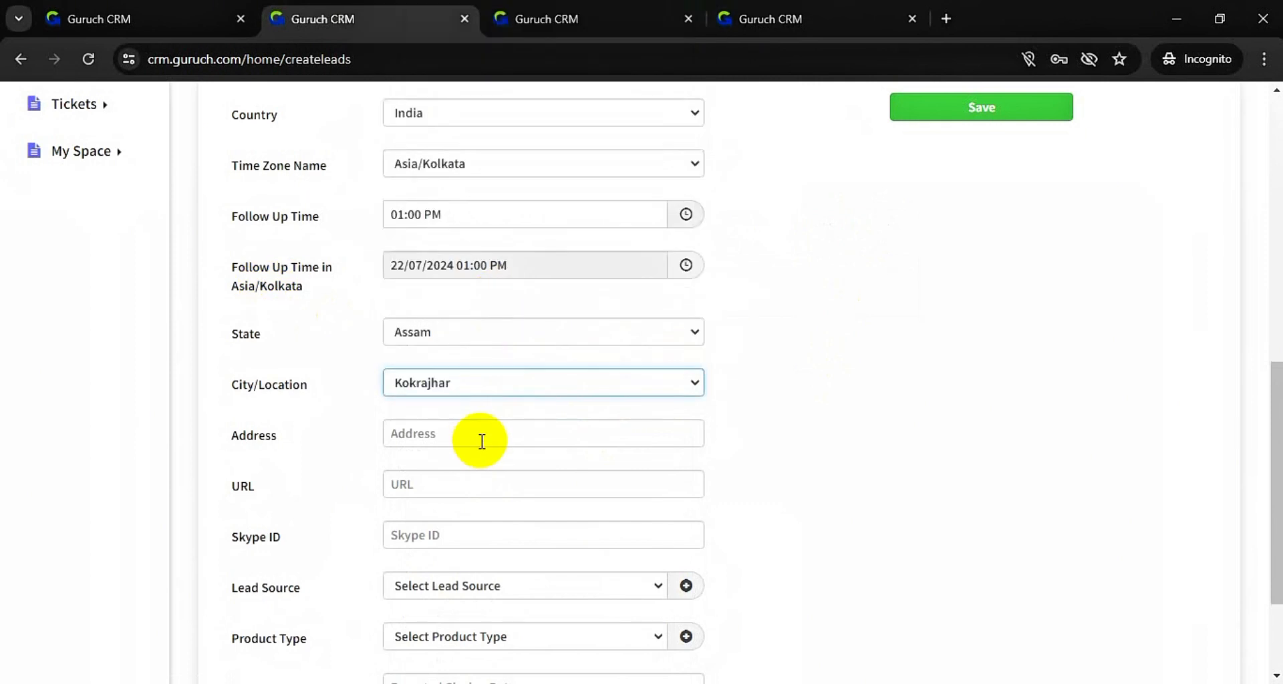
pyautogui.scroll(-2, 506, 543)
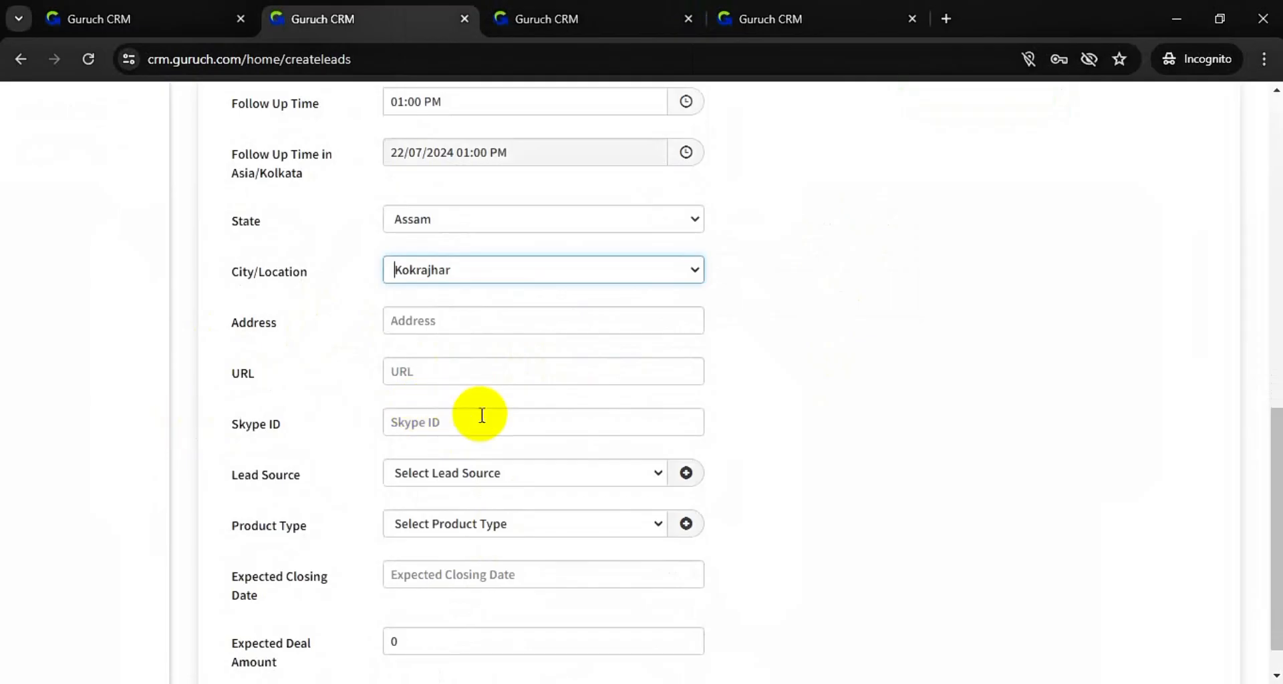
pyautogui.scroll(-1, 496, 421)
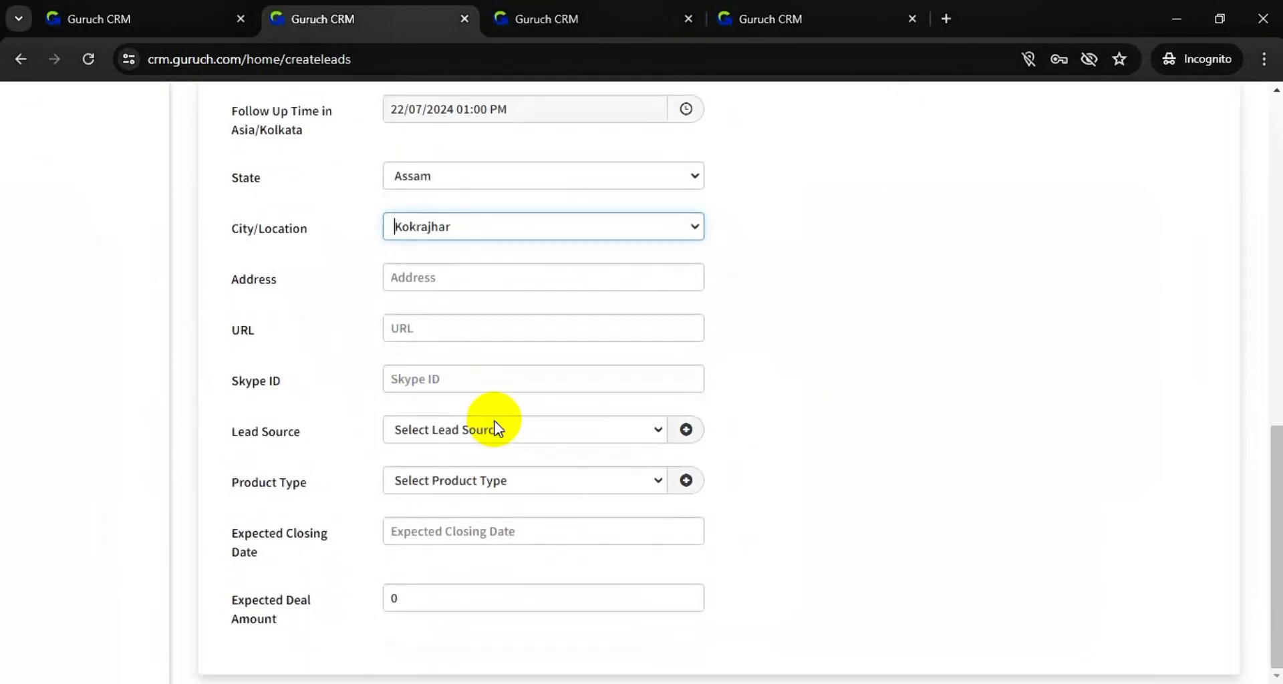
# - Add 'Google ads' as a new lead source, replacing Facebook Ads on this lead
pyautogui.click(634, 433)
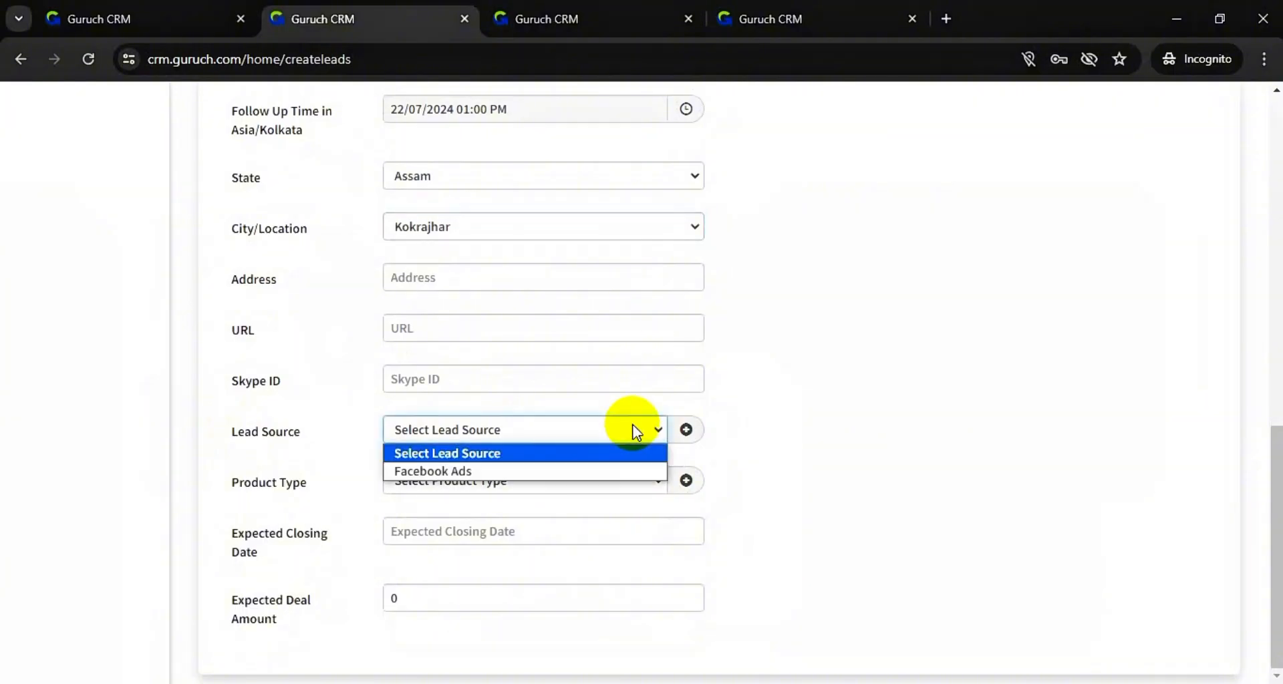
pyautogui.click(591, 473)
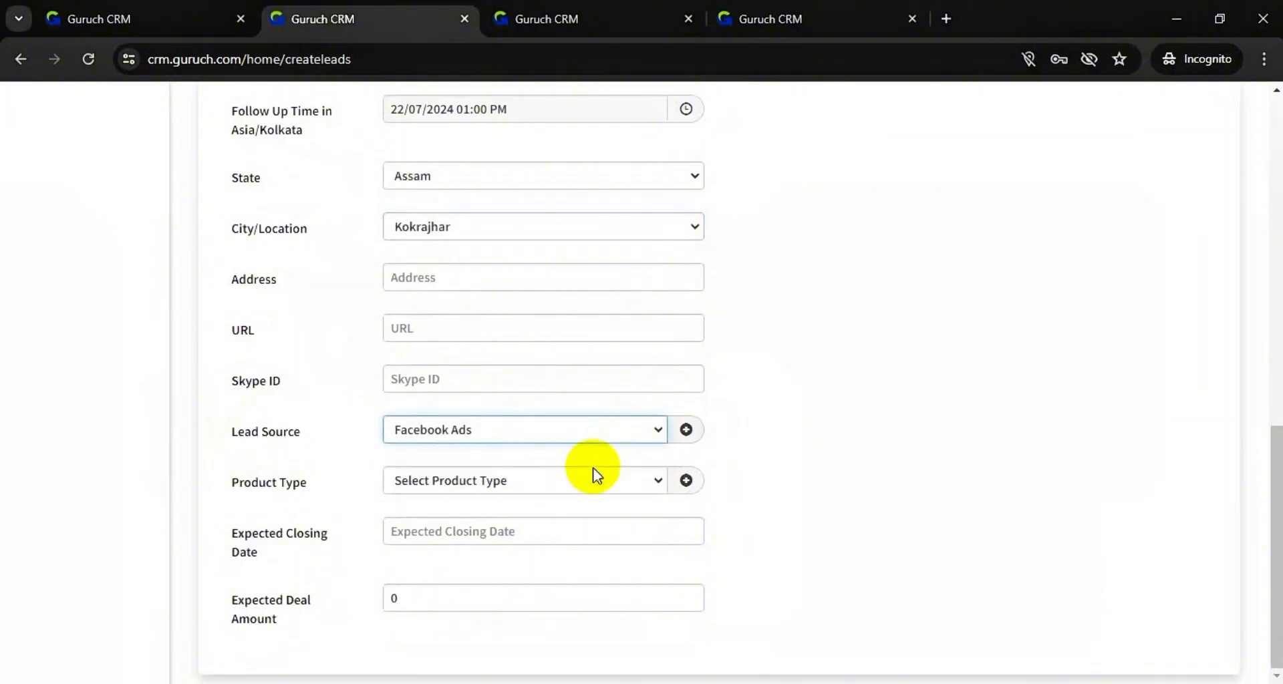
pyautogui.click(687, 431)
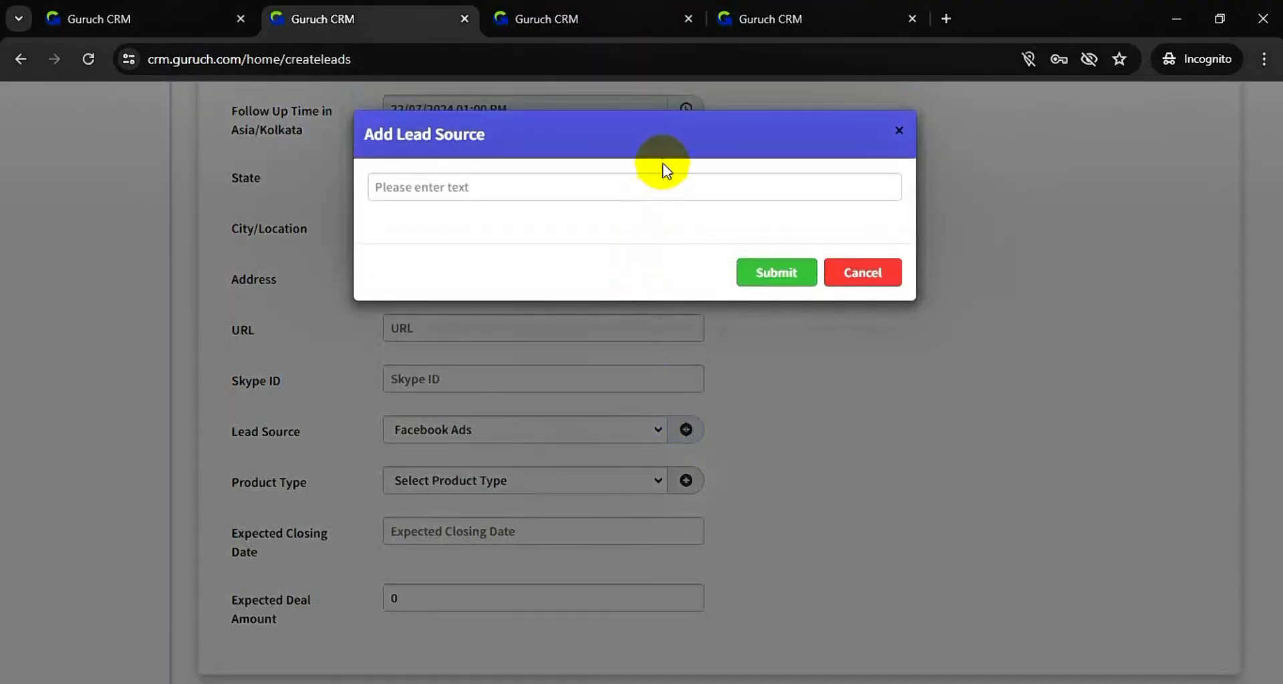
pyautogui.click(646, 188)
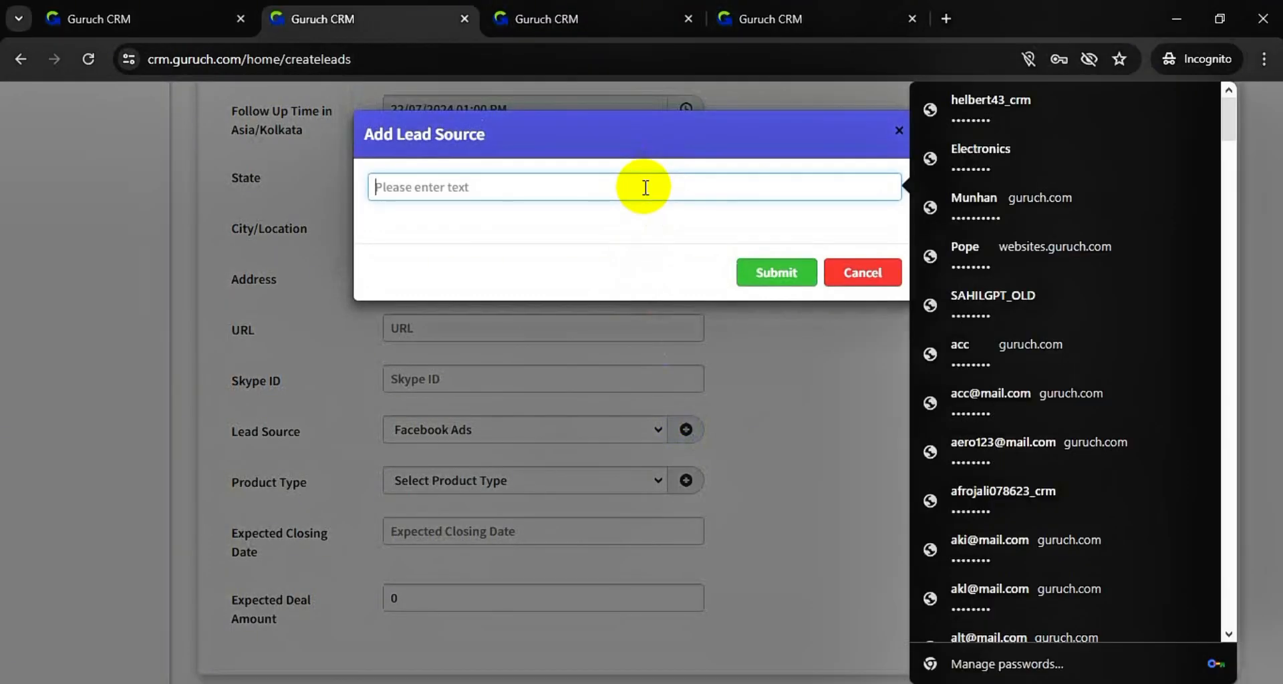
pyautogui.write('Google')
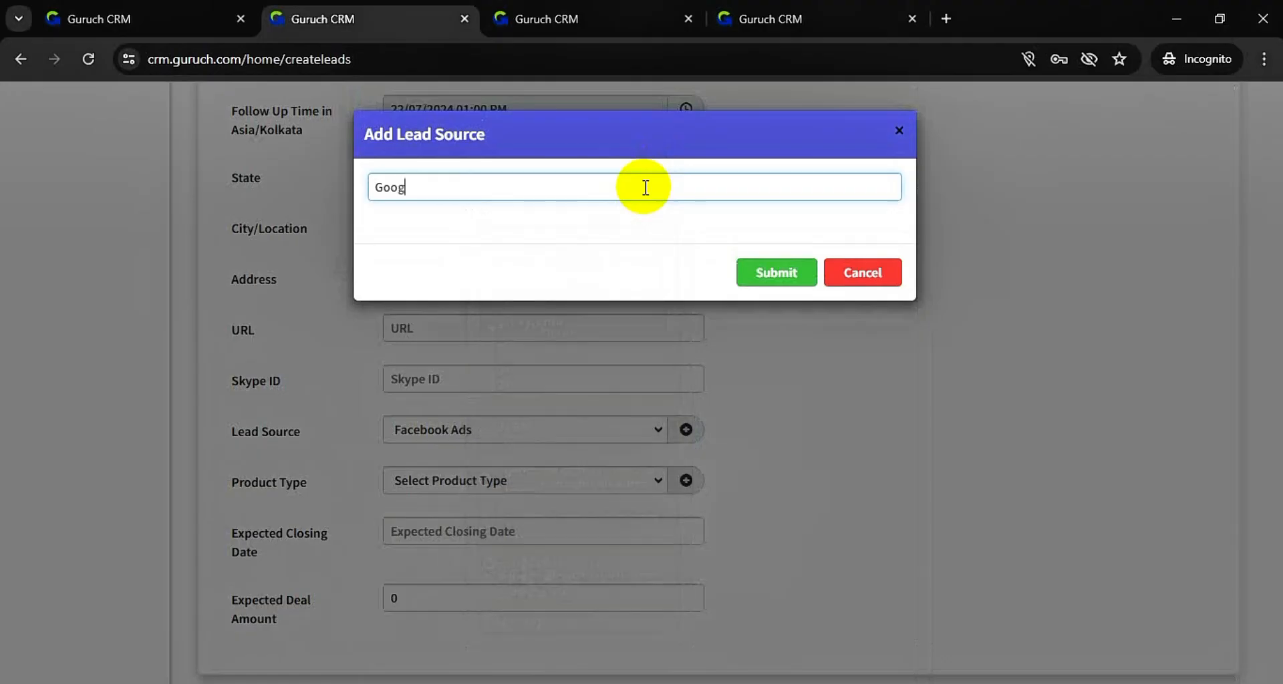
pyautogui.write(' ads')
pyautogui.click(778, 272)
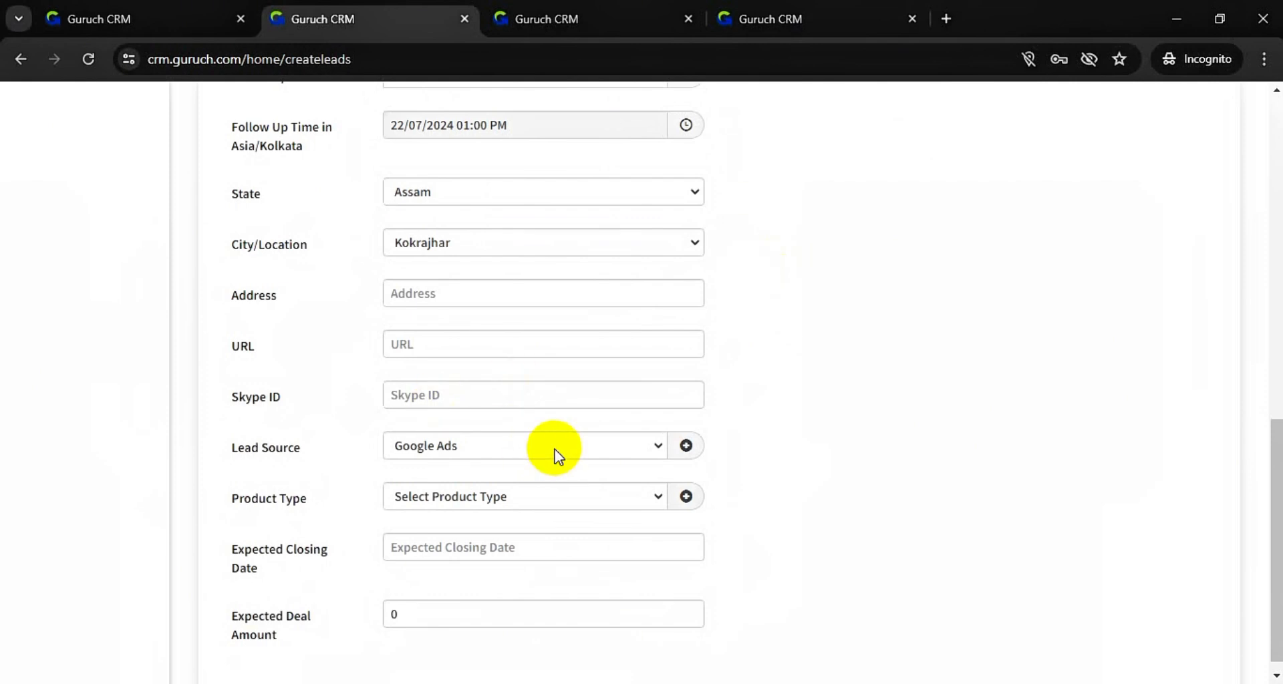
# - Look through the master data options and dismiss the new product type form
pyautogui.scroll(10, 555, 450)
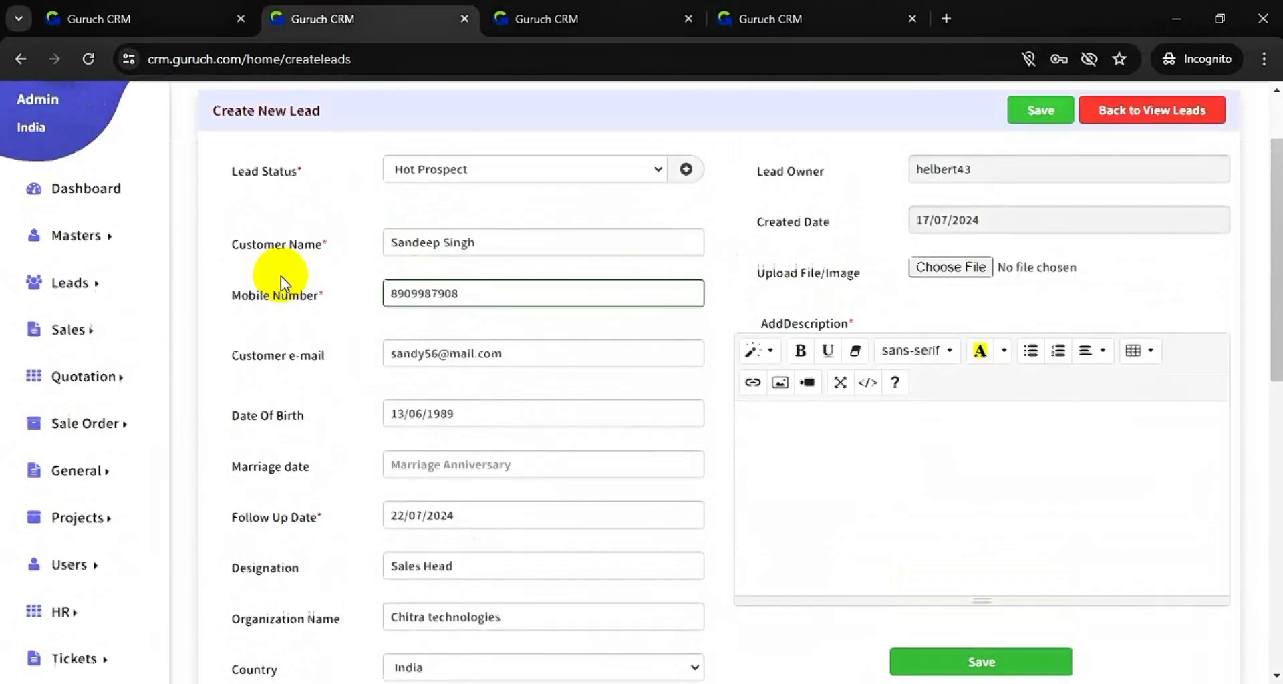
pyautogui.scroll(1, 281, 276)
pyautogui.click(134, 269)
pyautogui.moveTo(261, 369)
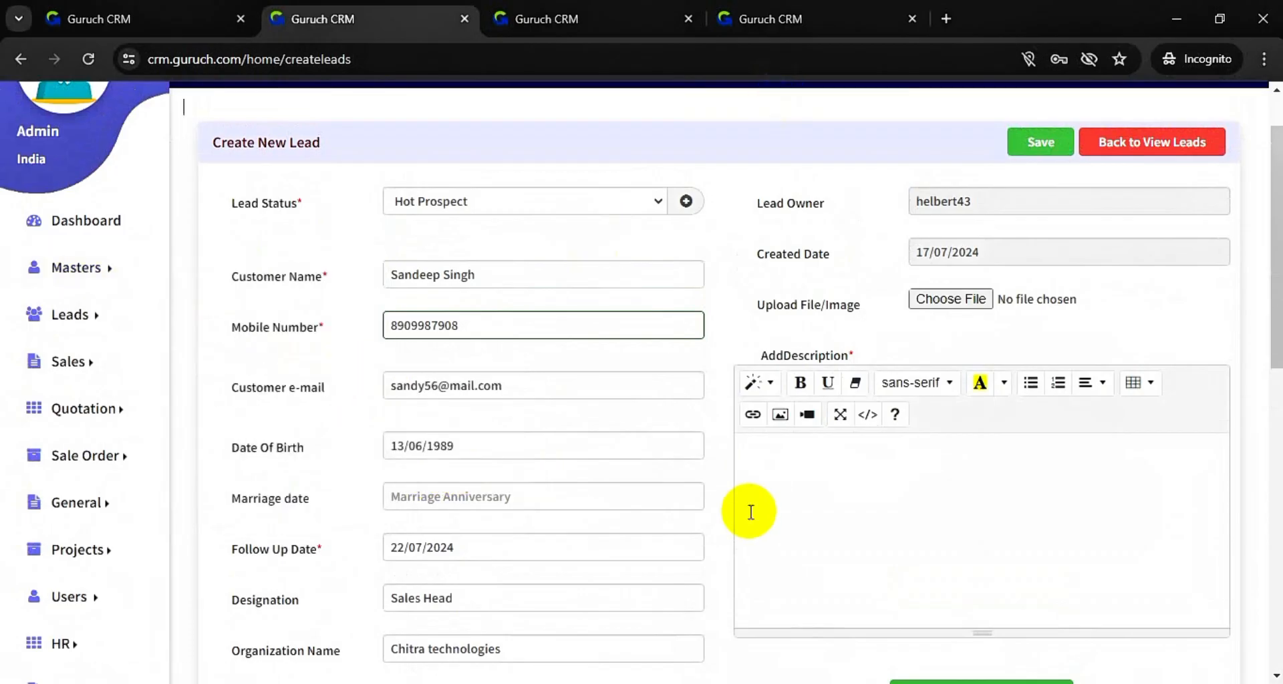
pyautogui.scroll(-10, 789, 603)
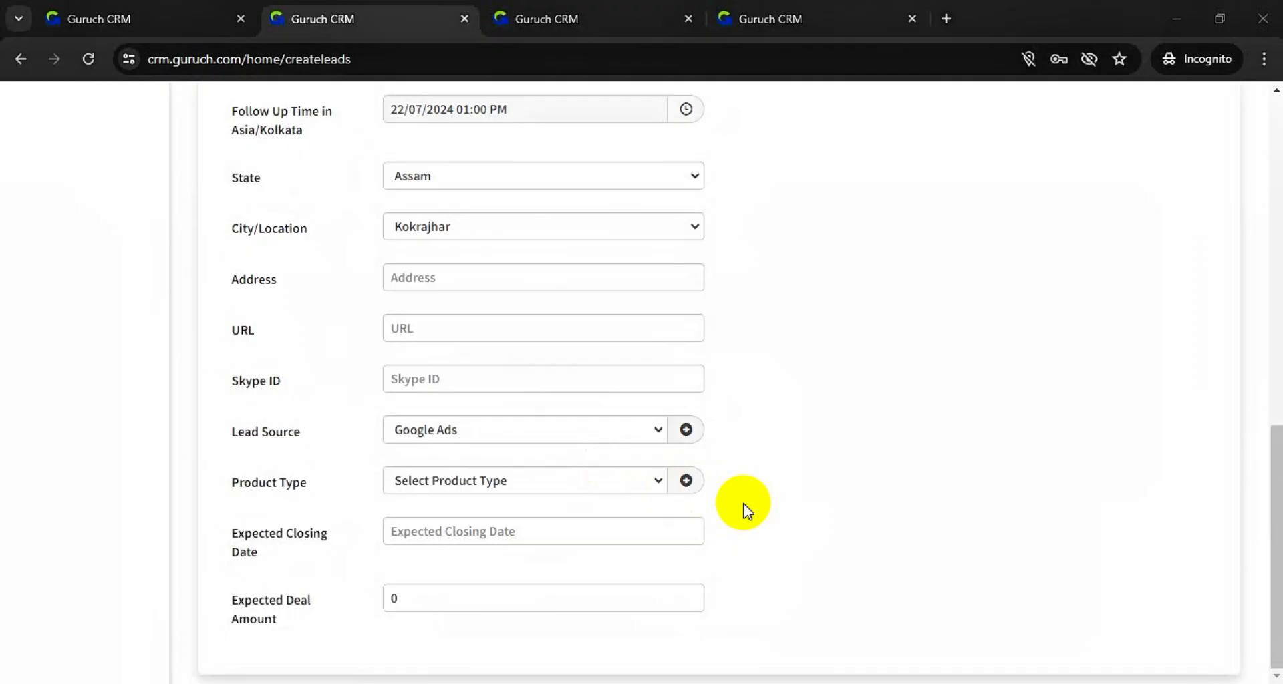
pyautogui.click(685, 481)
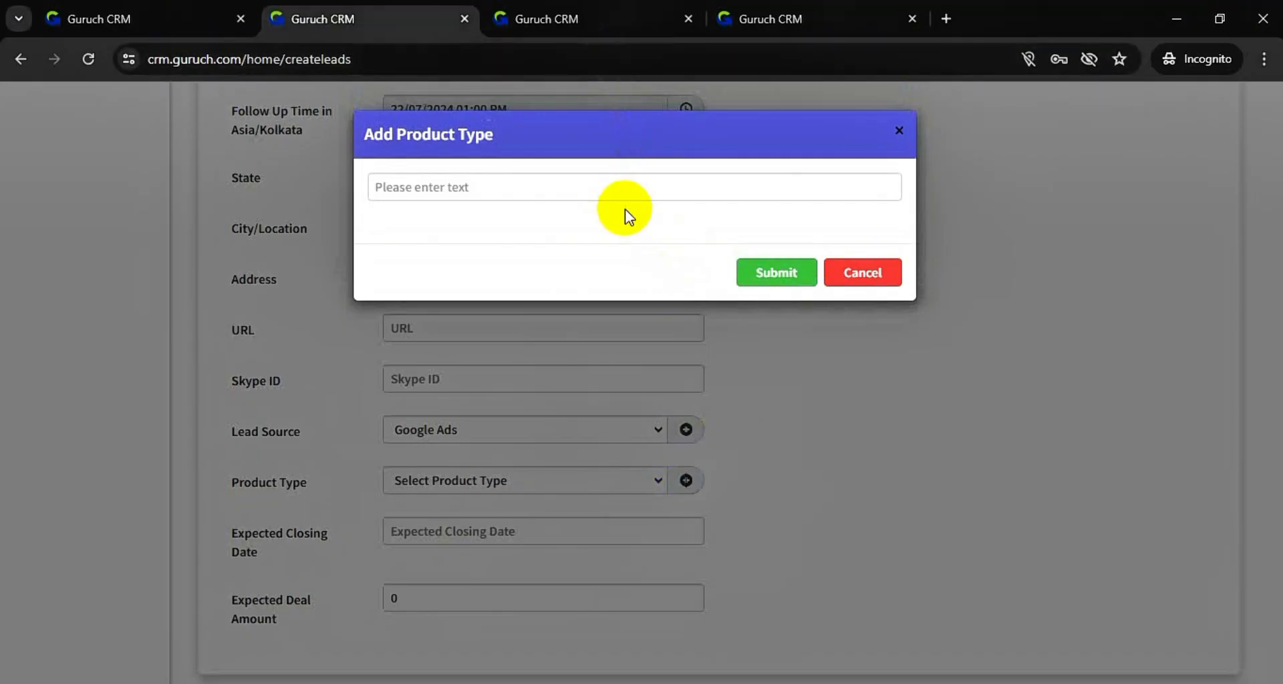
pyautogui.click(870, 274)
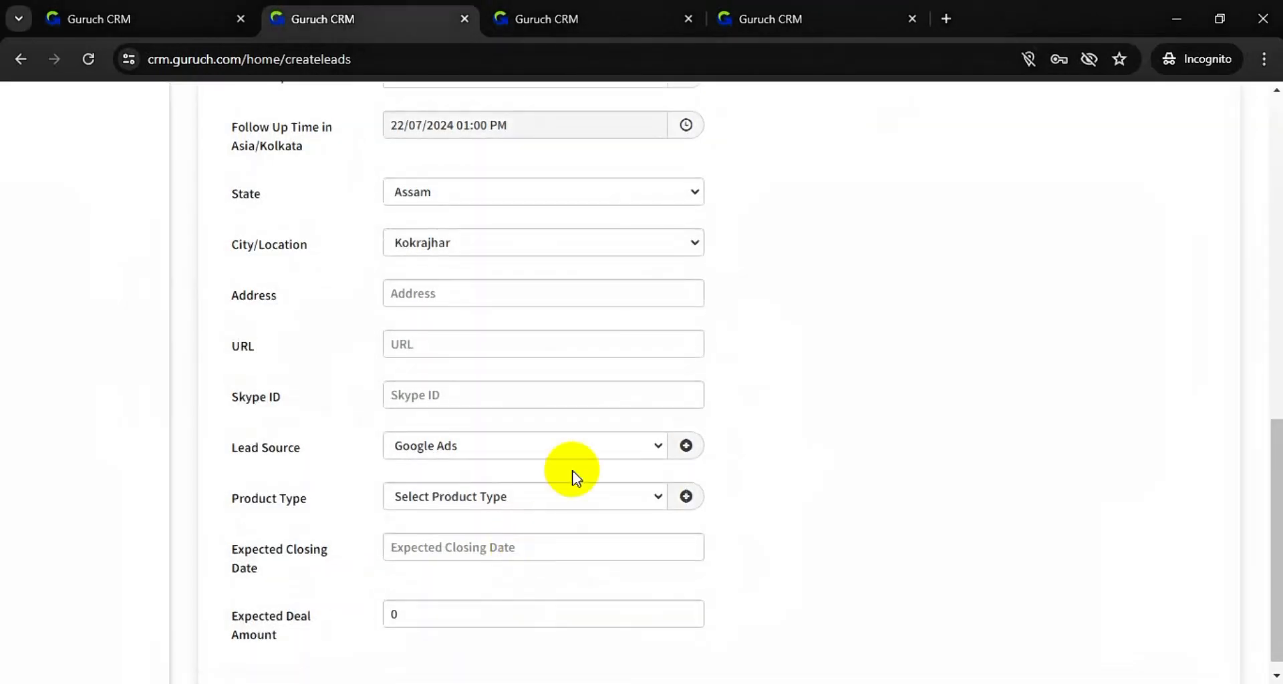
# - Choose CRM MODULE as the lead's Product Type
pyautogui.click(614, 496)
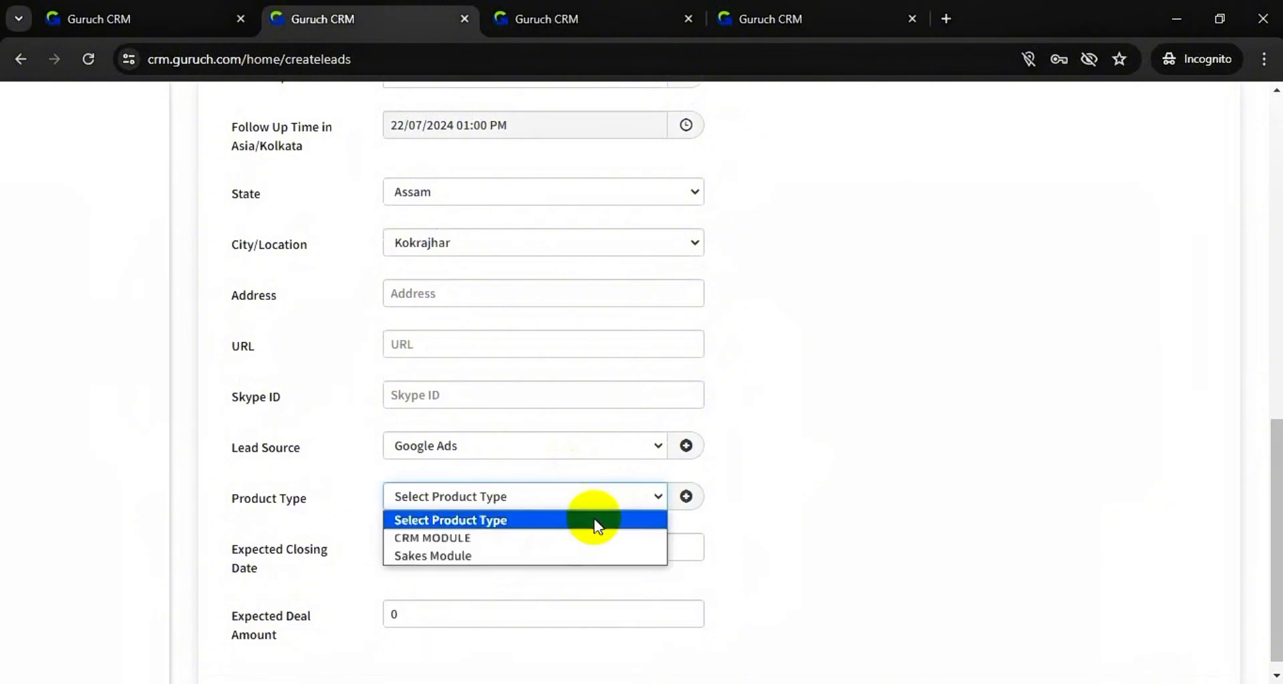
pyautogui.click(575, 539)
pyautogui.scroll(9, 472, 428)
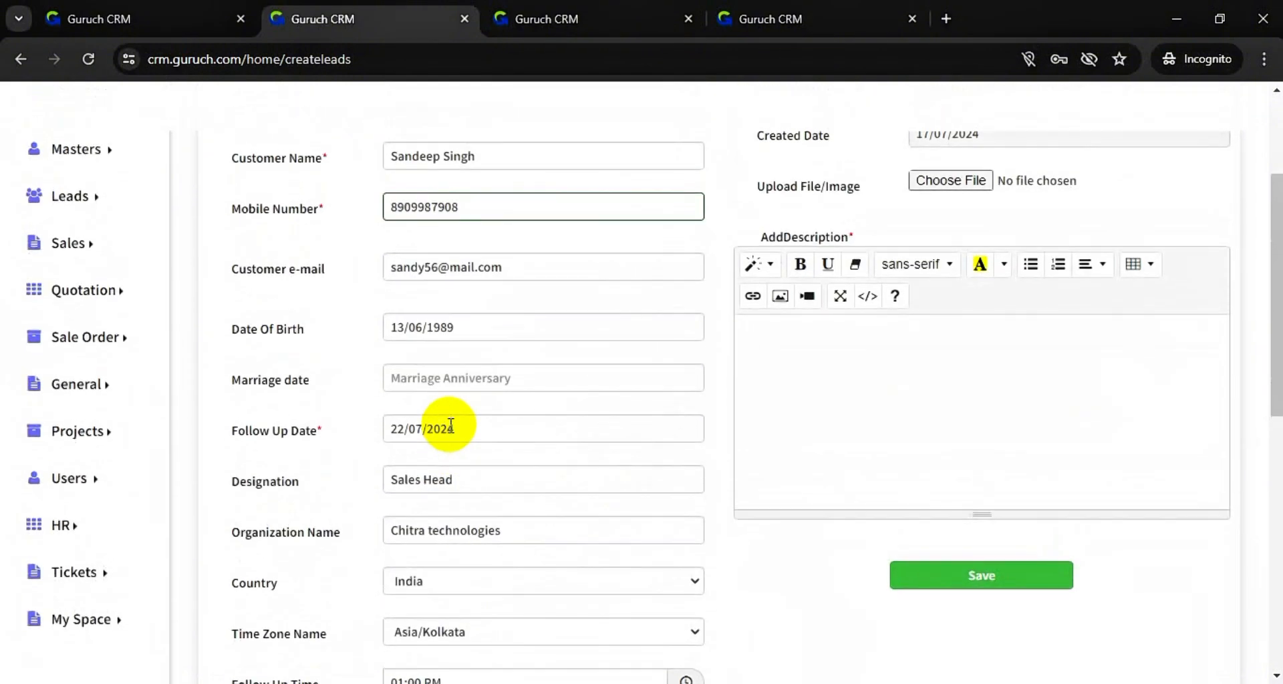
pyautogui.scroll(2, 451, 425)
pyautogui.moveTo(95, 245)
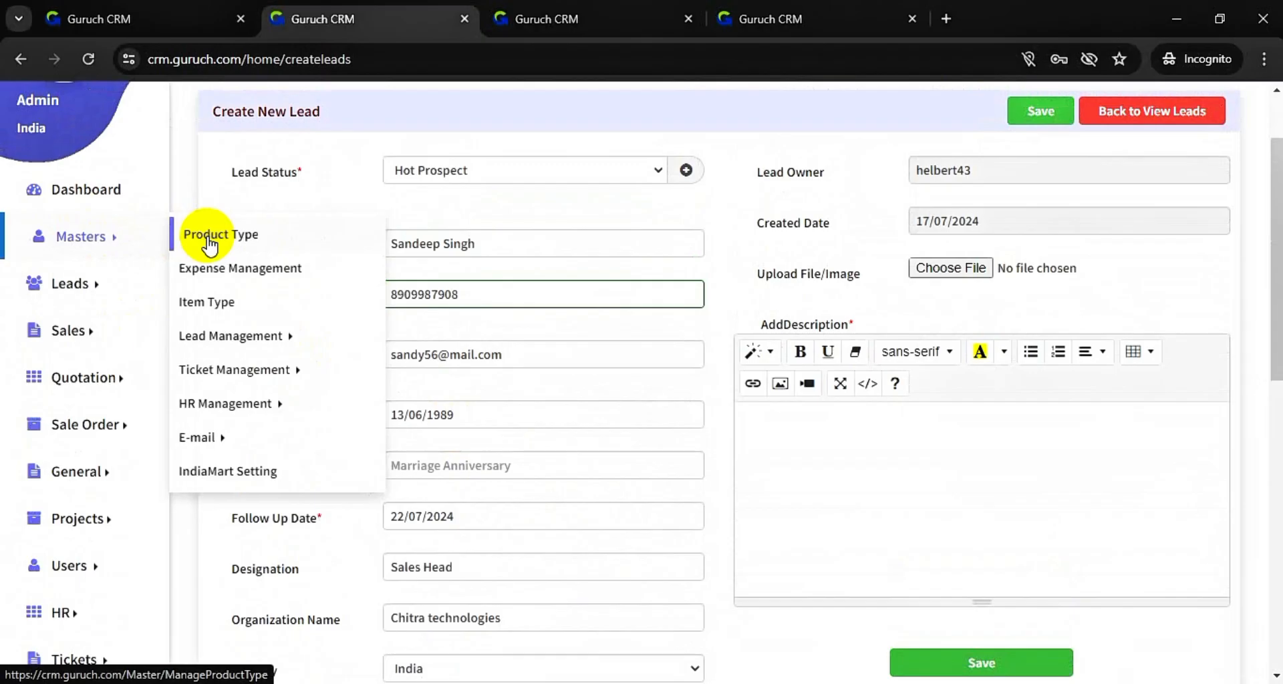
pyautogui.scroll(-10, 289, 298)
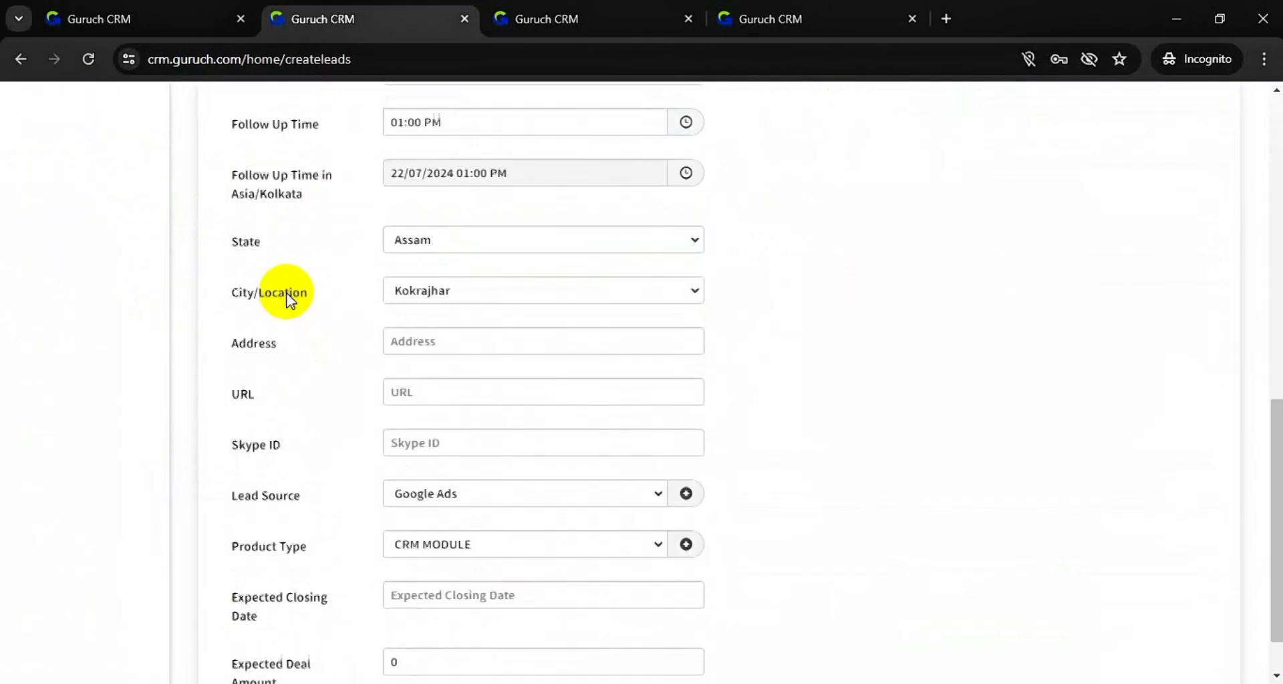
# - Pick 28/07/2024 as the expected closing date from the calendar
pyautogui.scroll(-1, 289, 299)
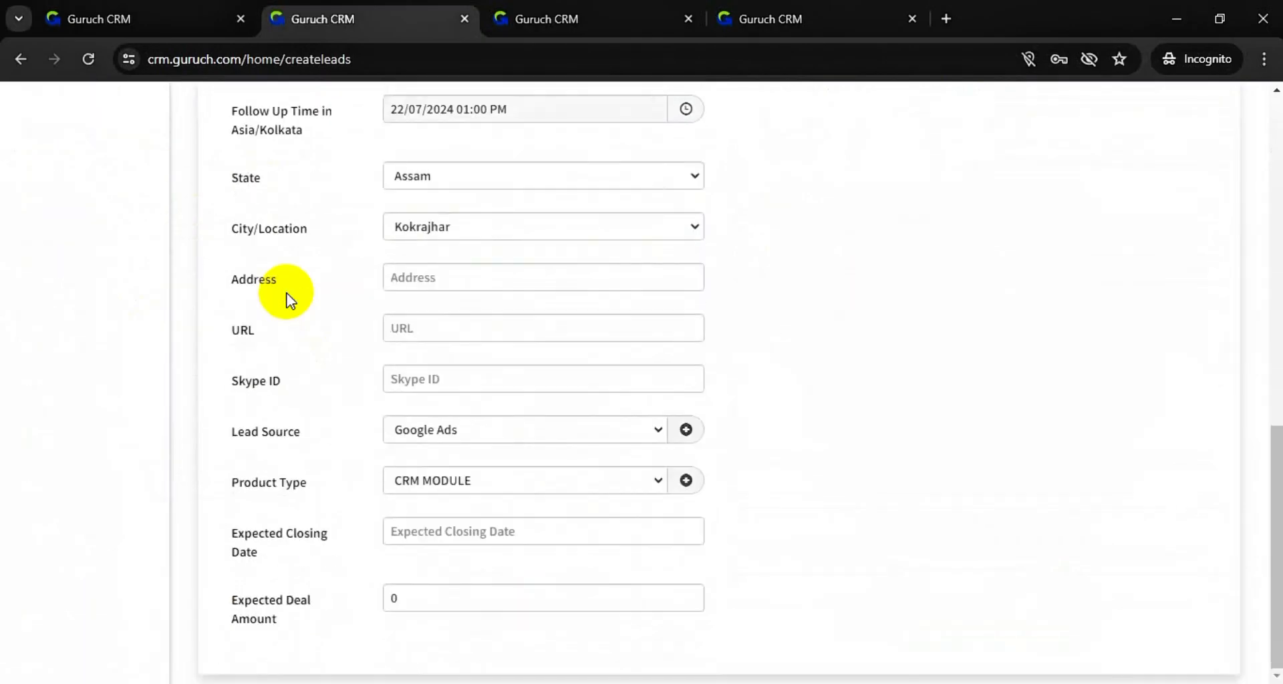
pyautogui.click(536, 531)
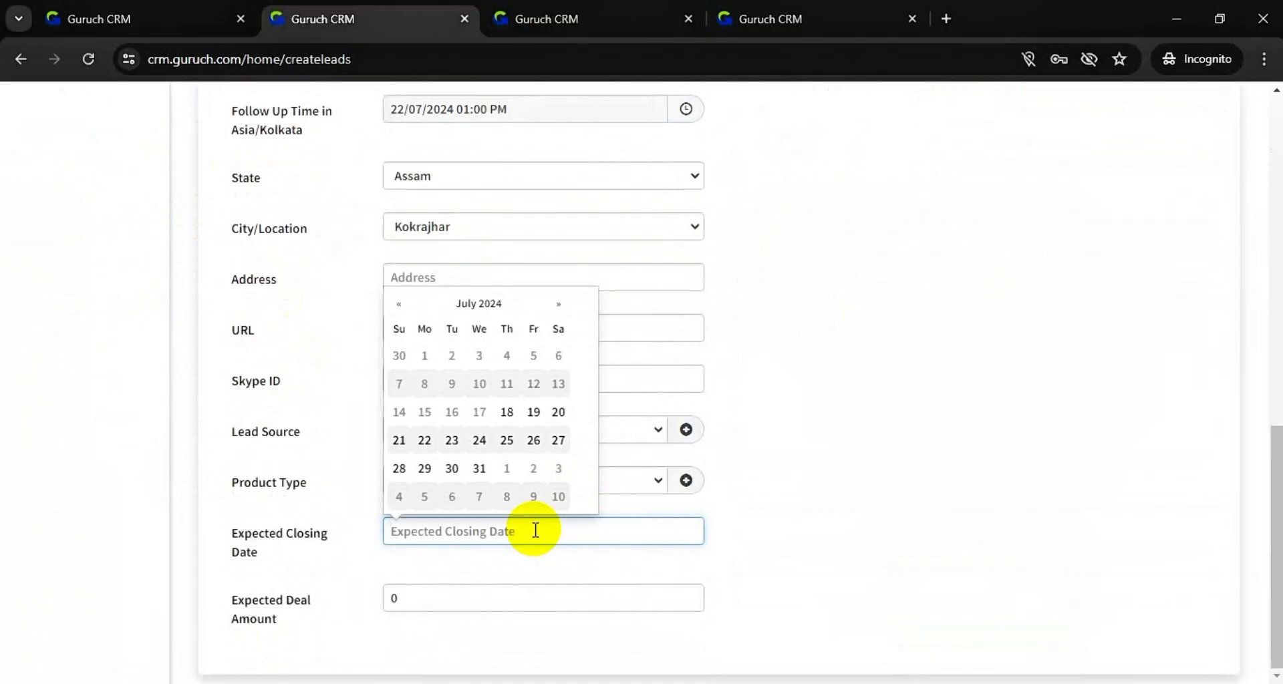
pyautogui.click(405, 466)
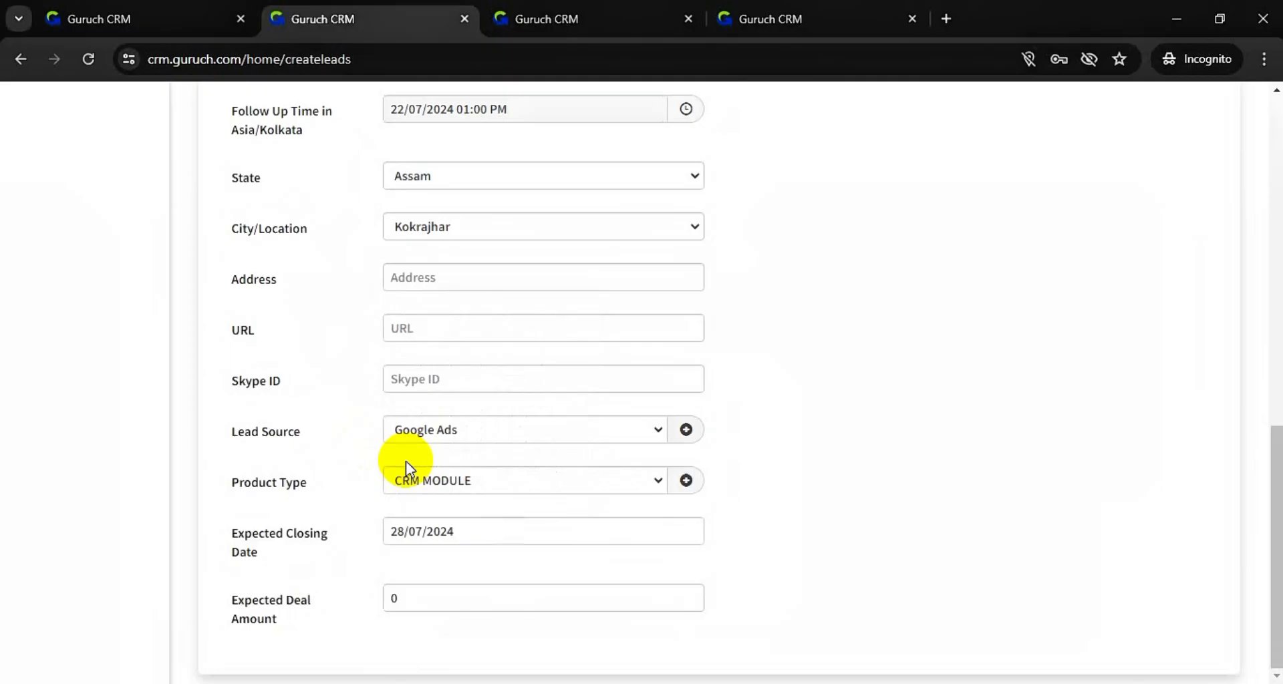
# - Replace the expected deal amount of 0 with 5000
pyautogui.click(519, 593)
pyautogui.press('BackSpace')
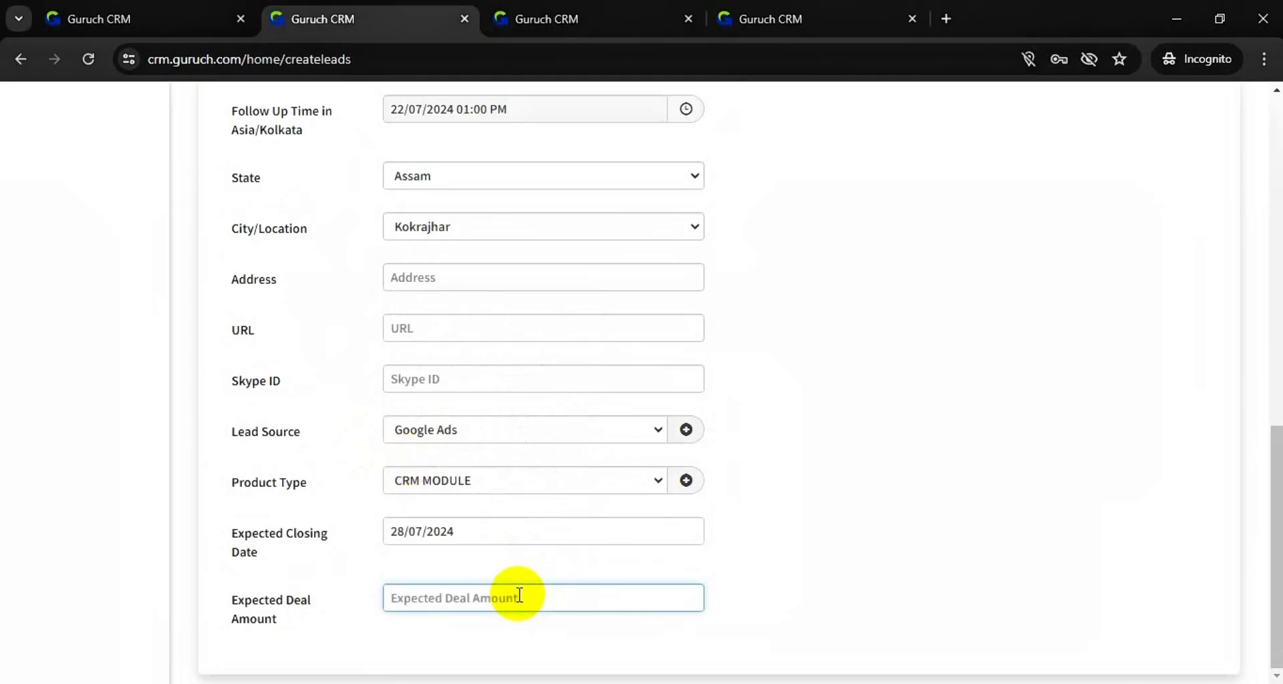
pyautogui.write('5')
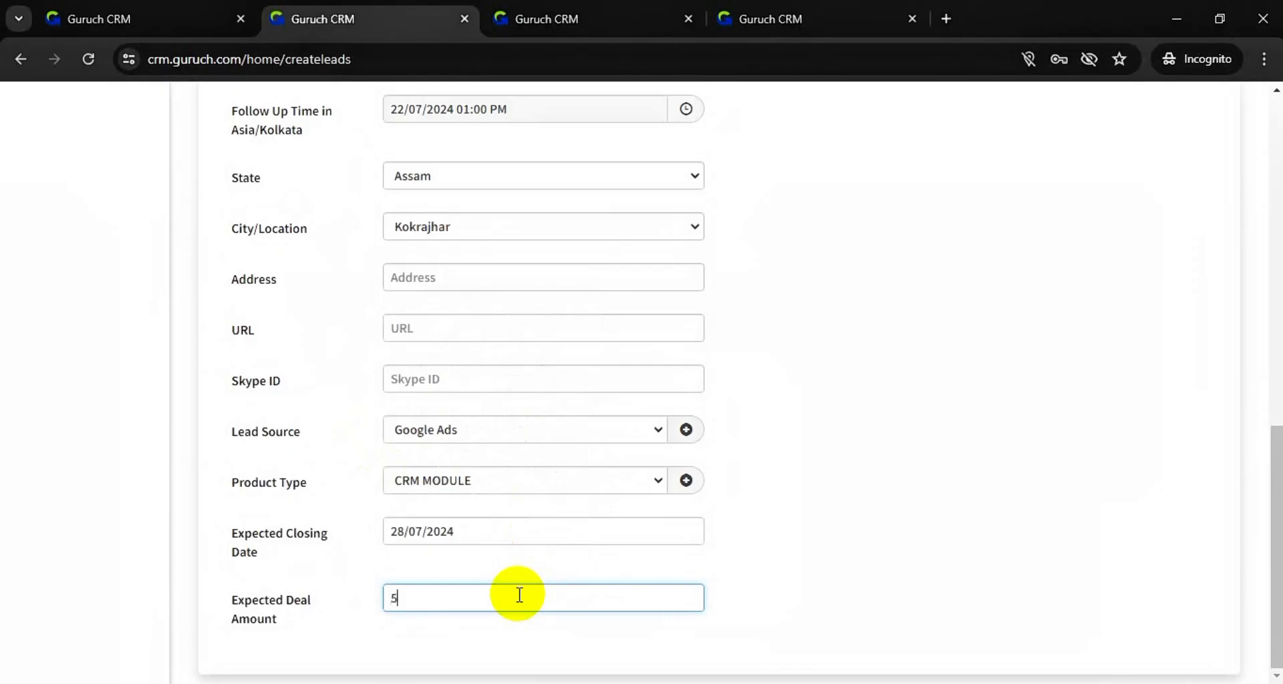
pyautogui.write('000')
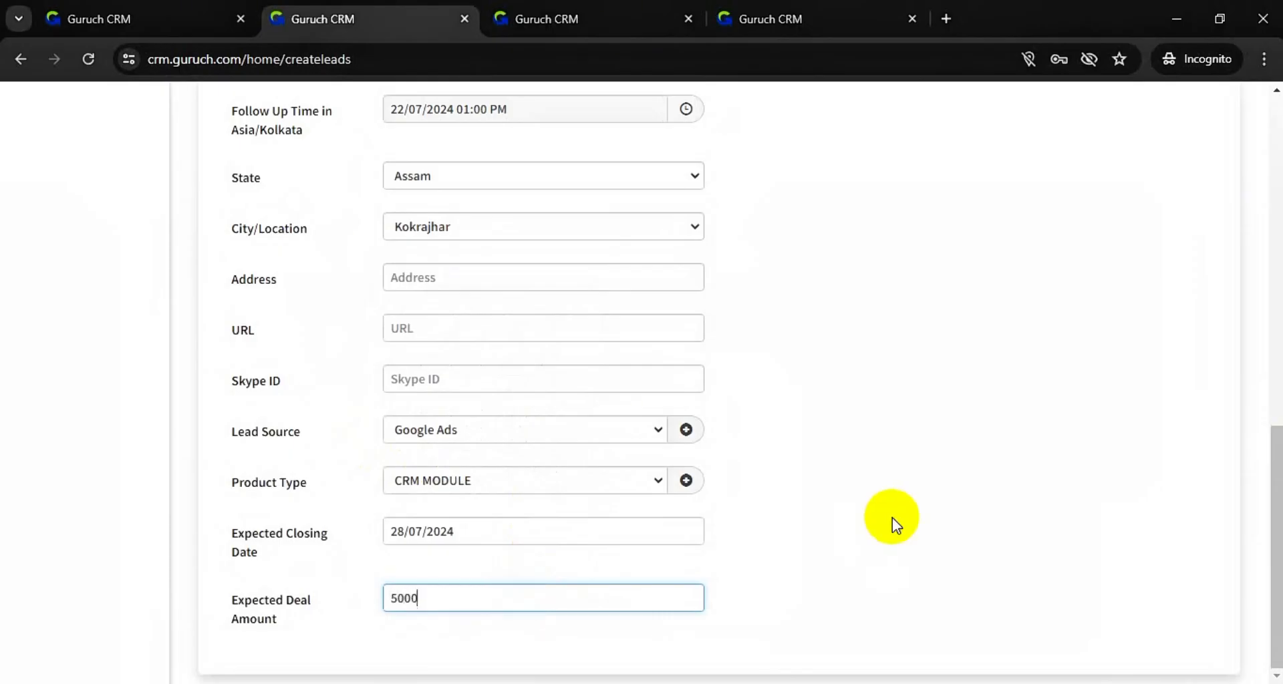
pyautogui.scroll(15, 892, 519)
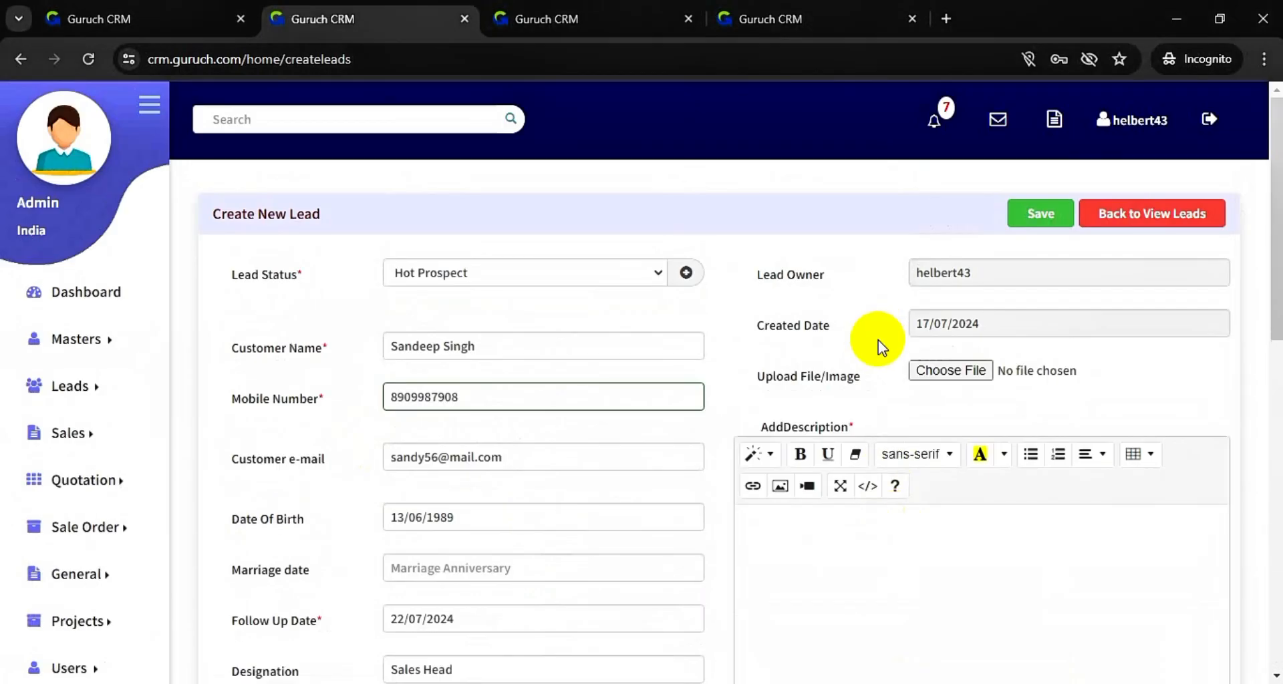
pyautogui.moveTo(758, 275); pyautogui.dragTo(860, 275)
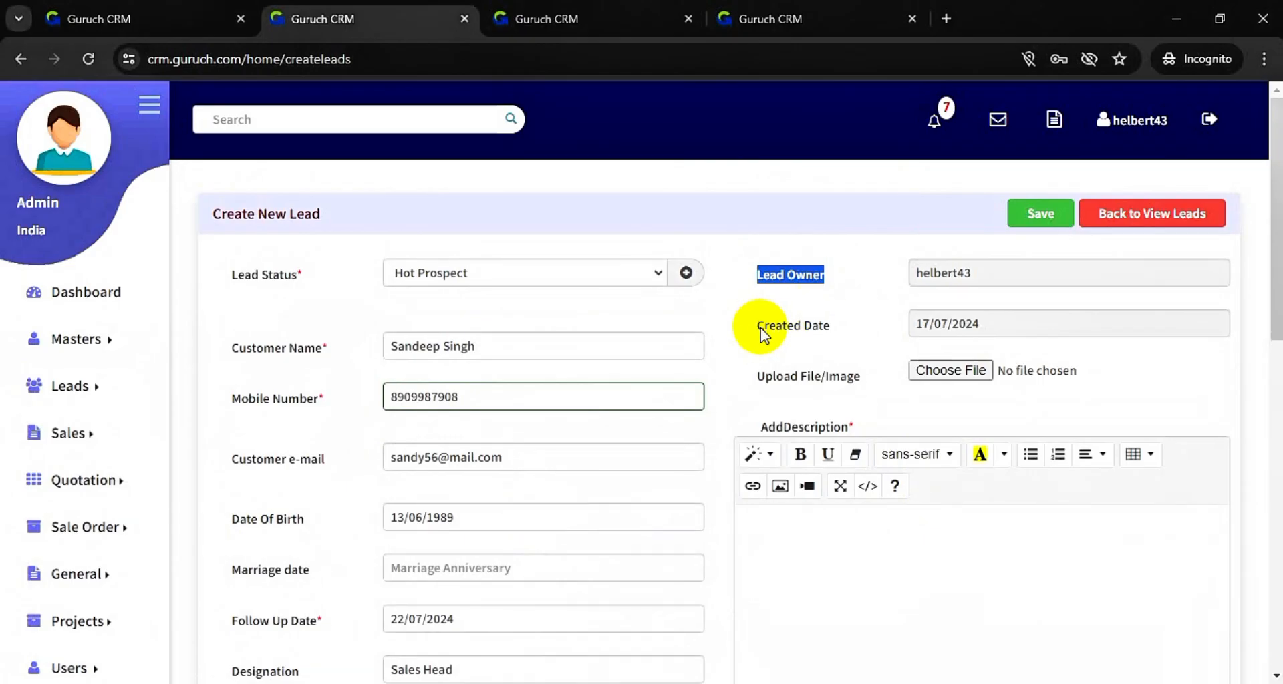
pyautogui.moveTo(759, 327); pyautogui.dragTo(871, 350)
pyautogui.click(871, 350)
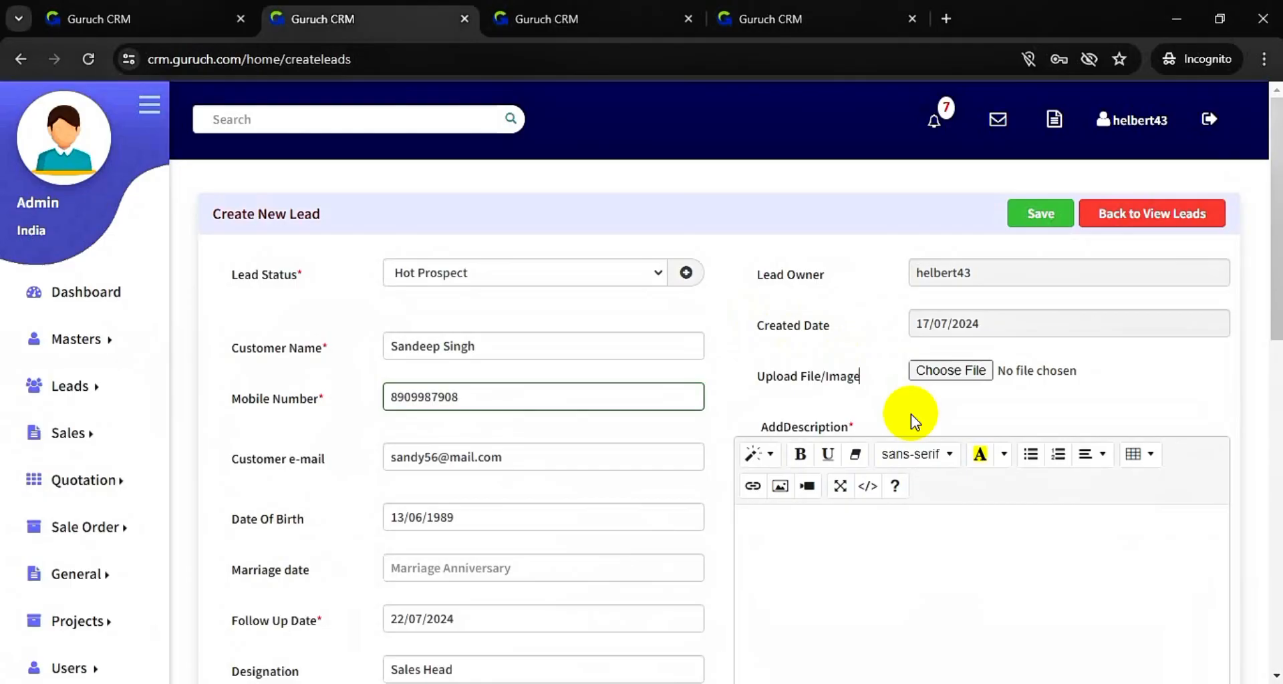
pyautogui.click(955, 374)
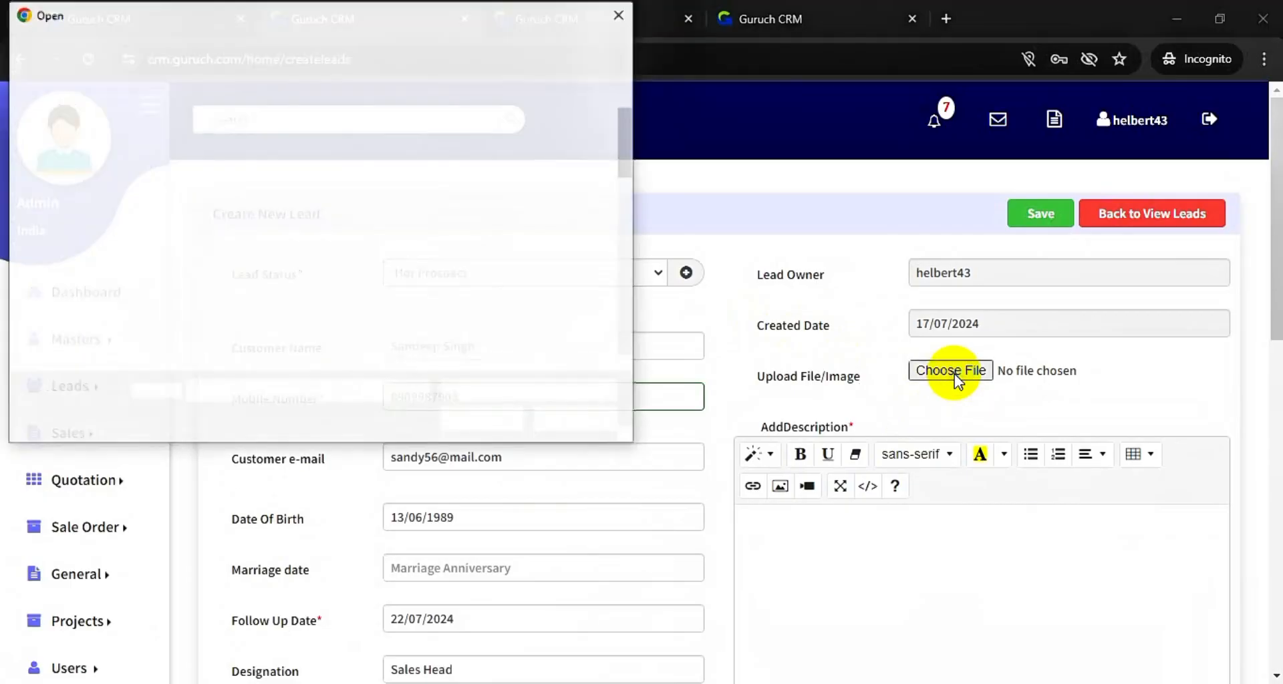
pyautogui.click(616, 13)
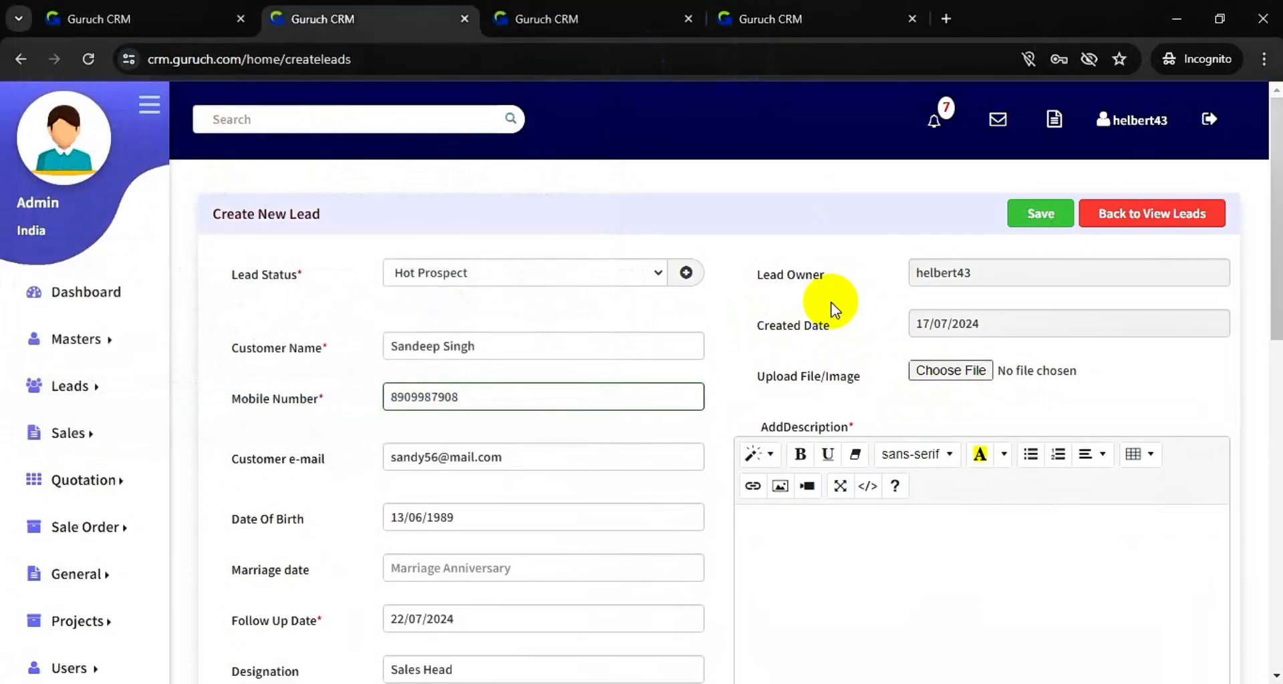
pyautogui.scroll(-3, 849, 348)
pyautogui.click(795, 345)
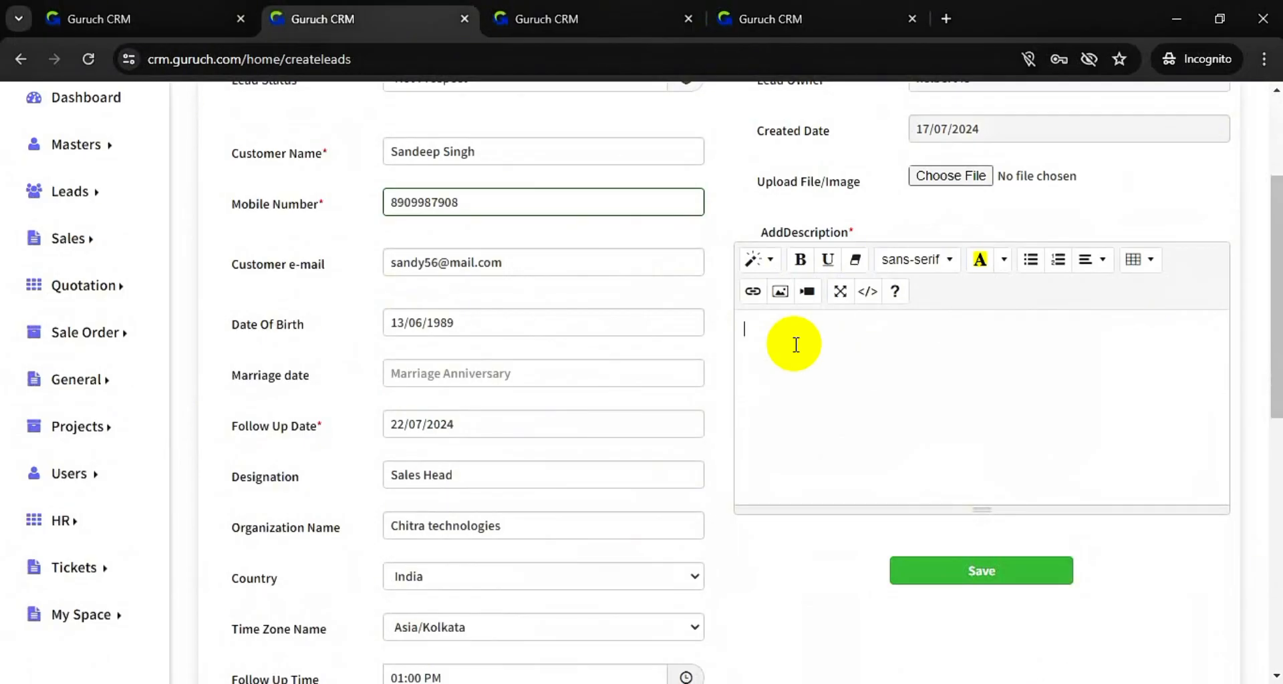
# - Save the lead with description 'Need Crm to manage lead through multiple reporting systems', then return to View Leads
pyautogui.write('Need Crm to manage lead t')
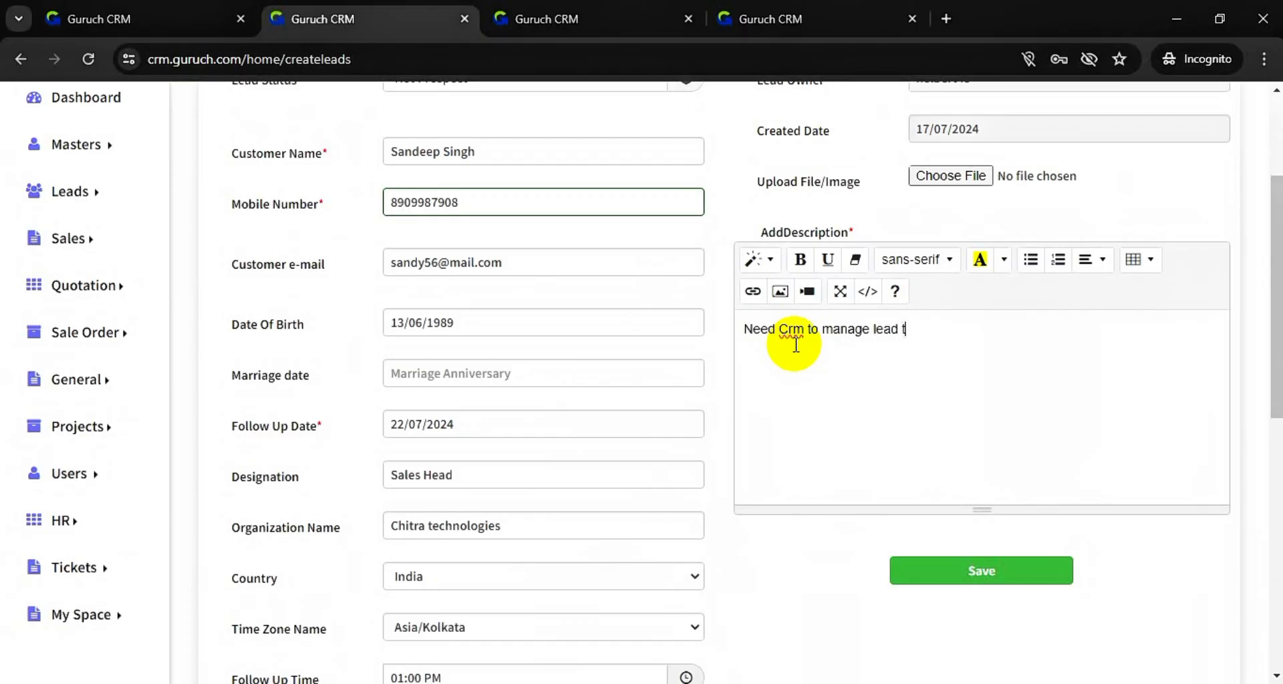
pyautogui.write('hrough multiple reporti')
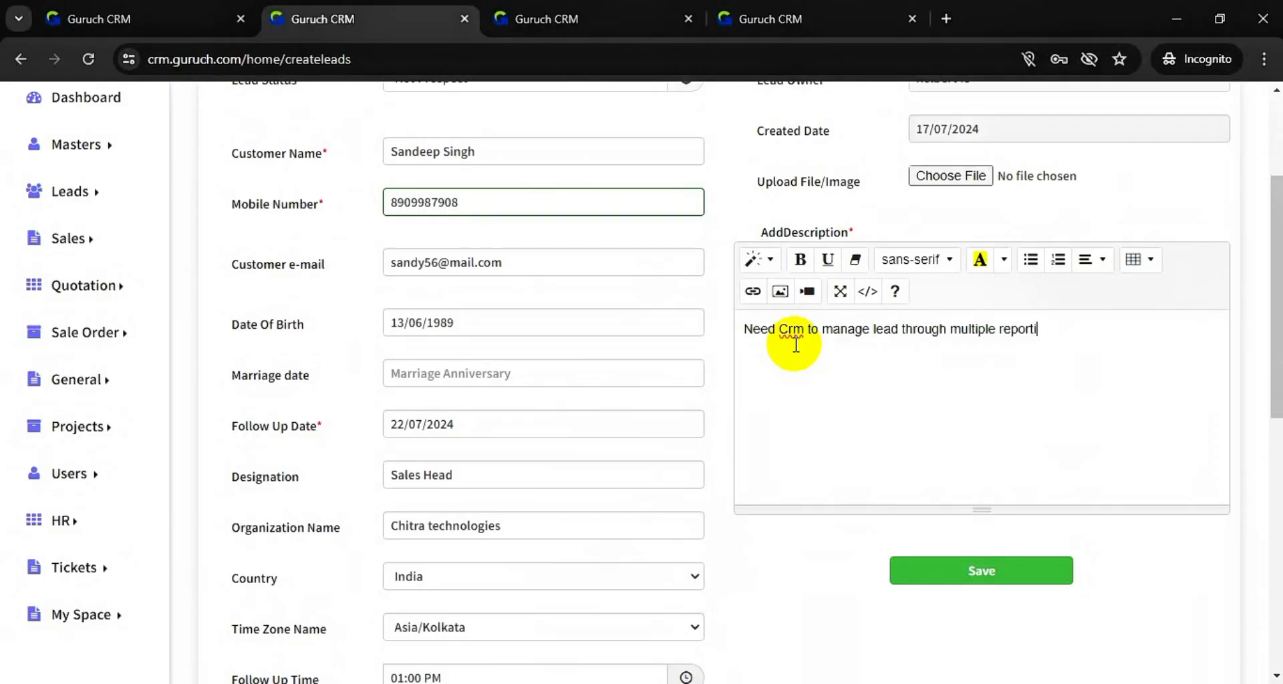
pyautogui.write('ng systems')
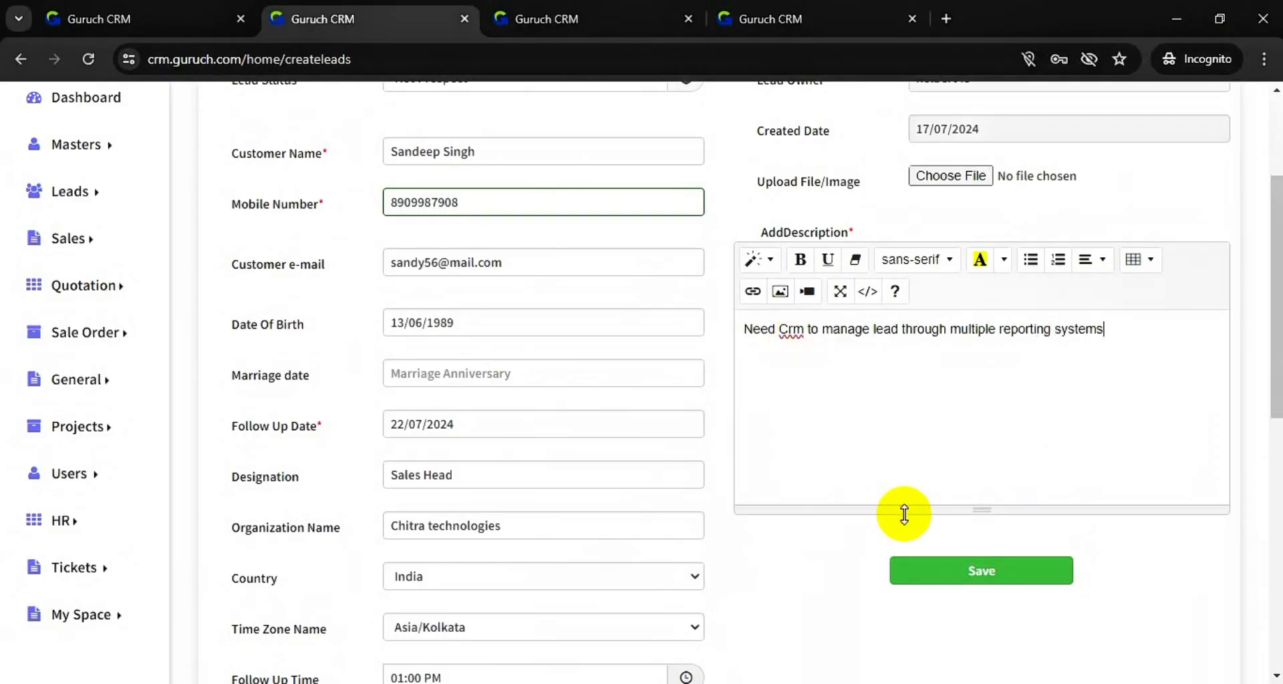
pyautogui.scroll(3, 900, 424)
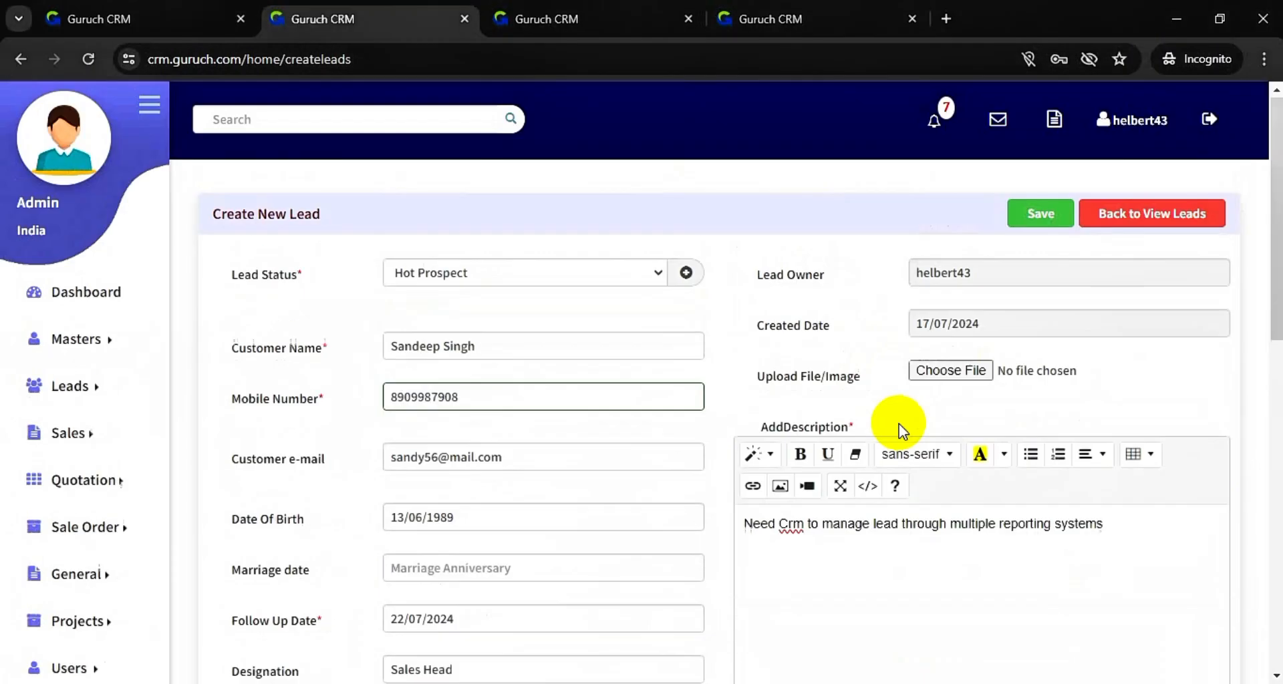
pyautogui.click(1026, 226)
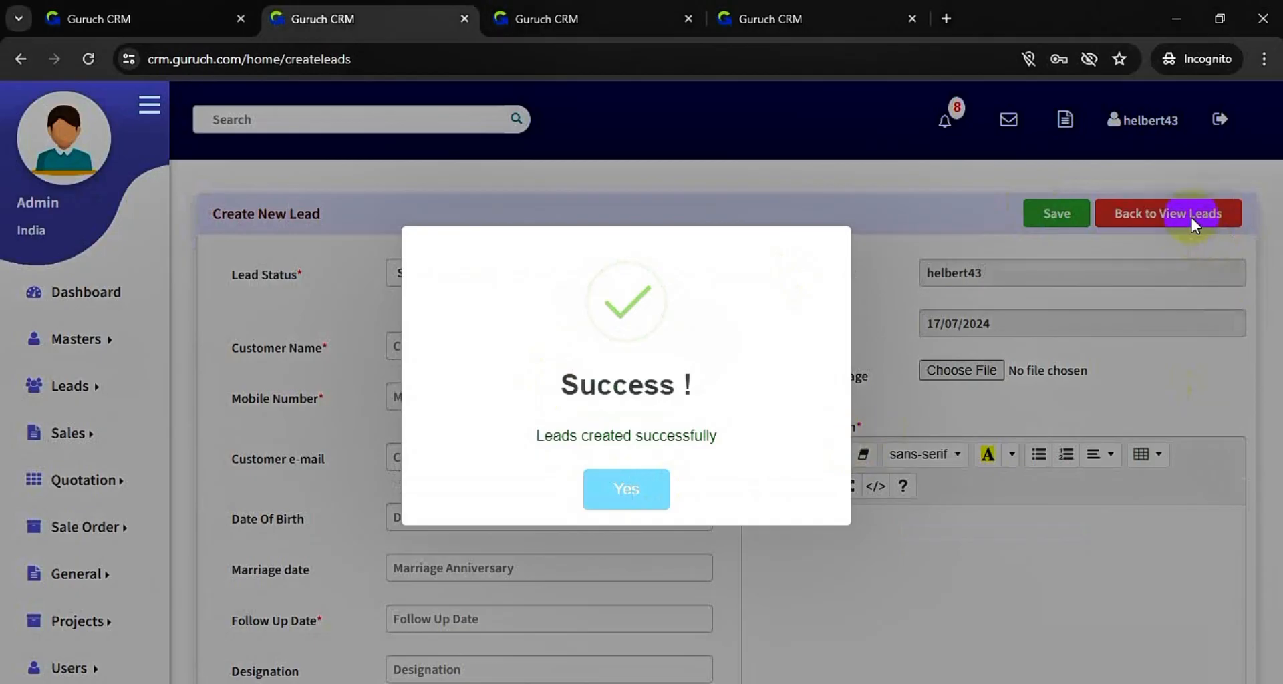
pyautogui.click(626, 495)
pyautogui.click(1140, 227)
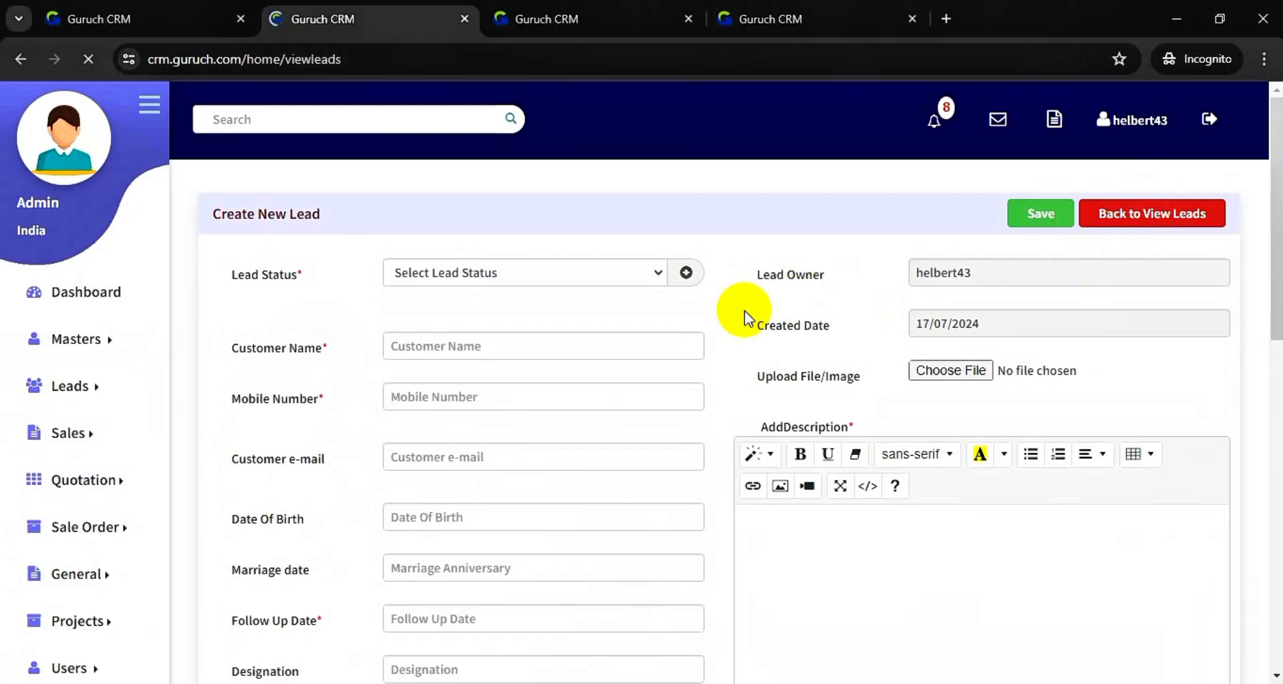
pyautogui.scroll(-2, 425, 460)
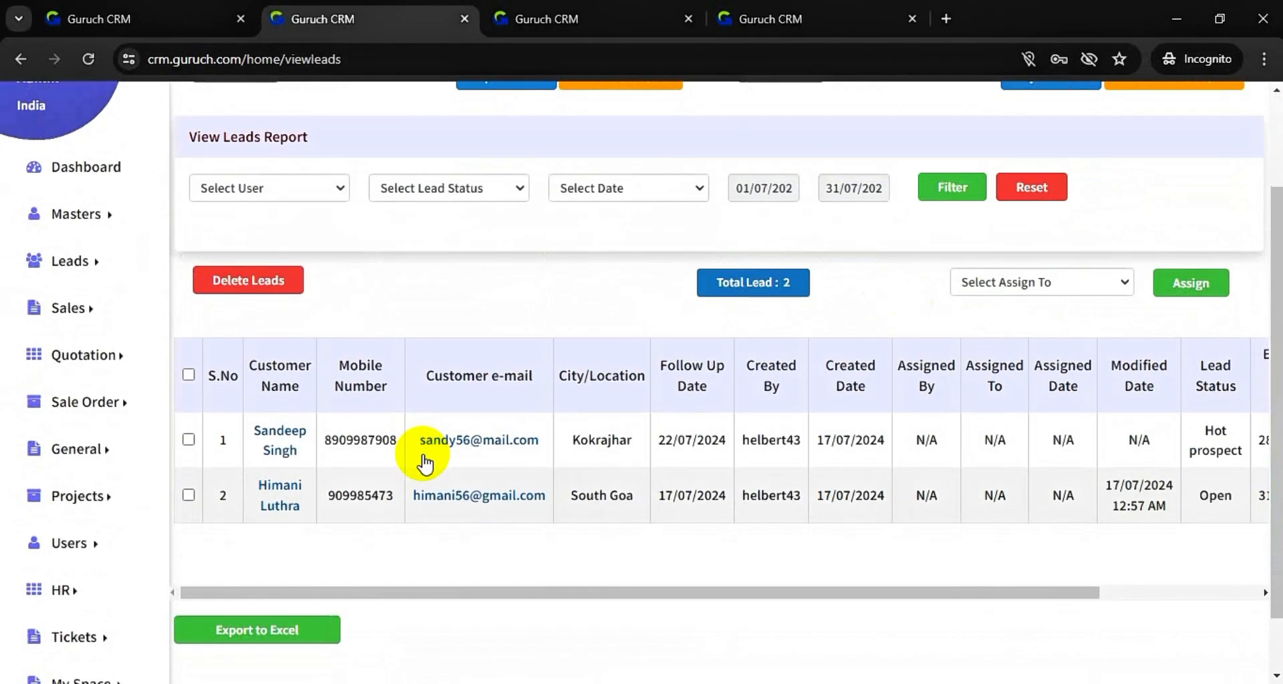
pyautogui.hscroll(3, 425, 460)
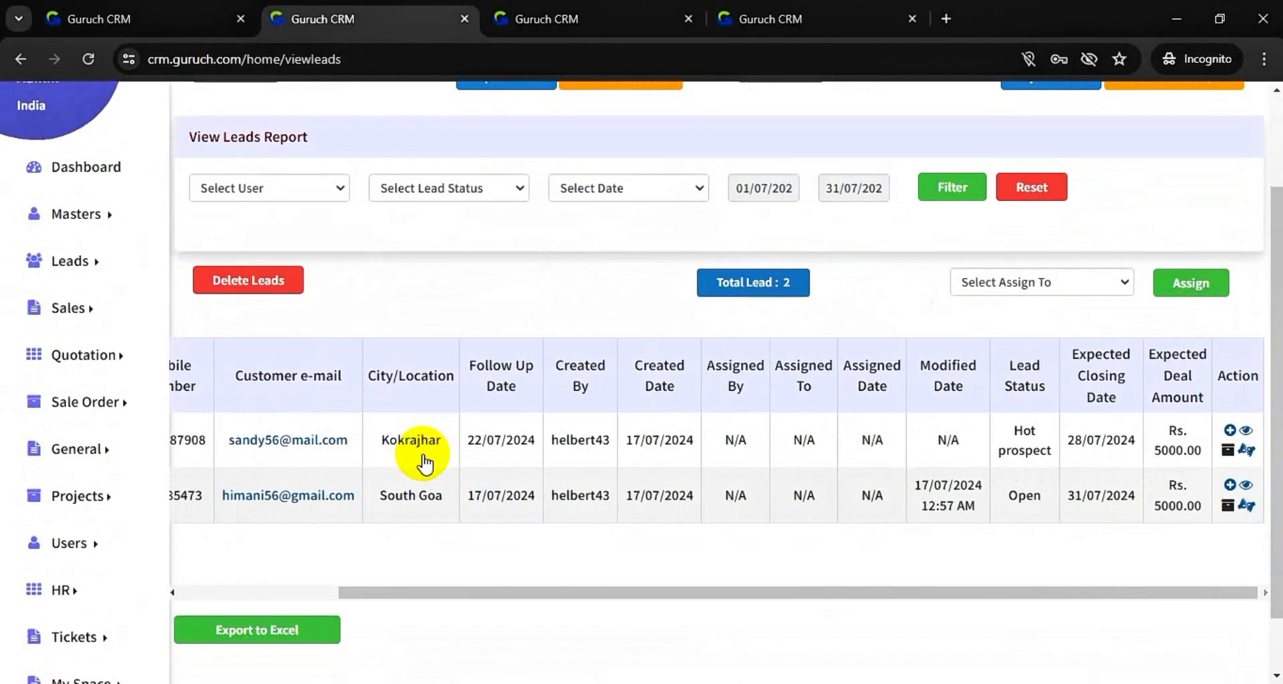
pyautogui.hscroll(-3, 424, 460)
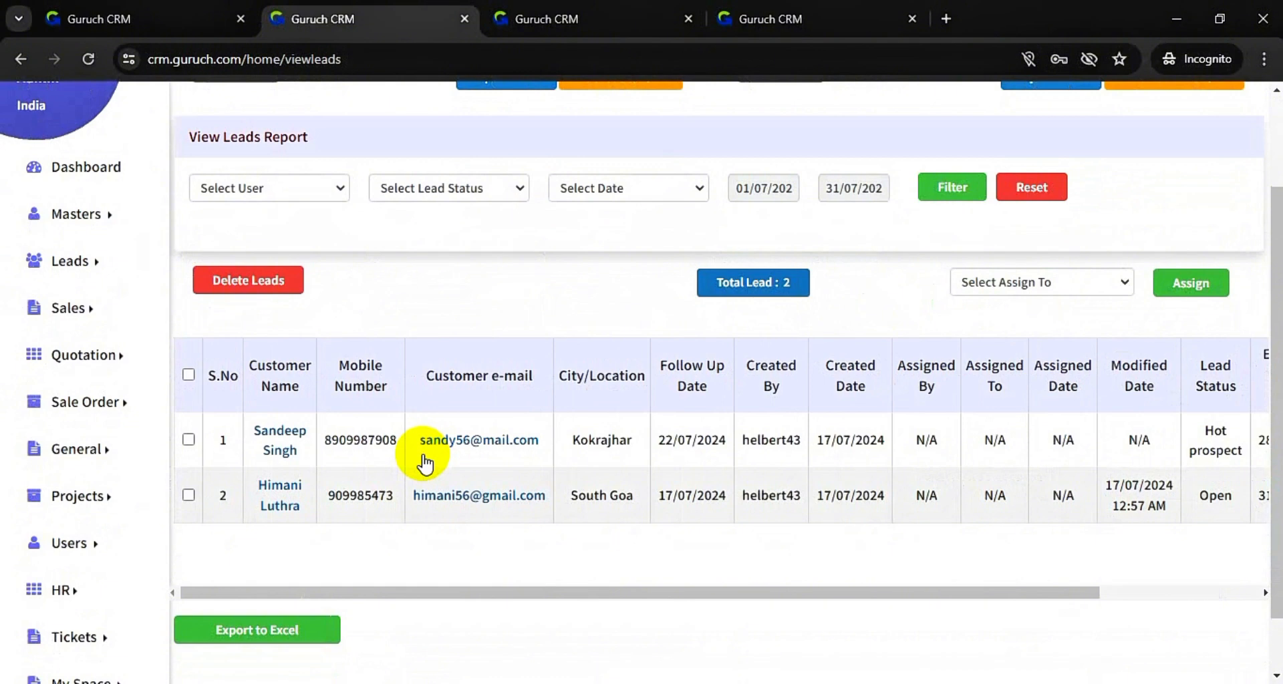
pyautogui.hscroll(3, 424, 460)
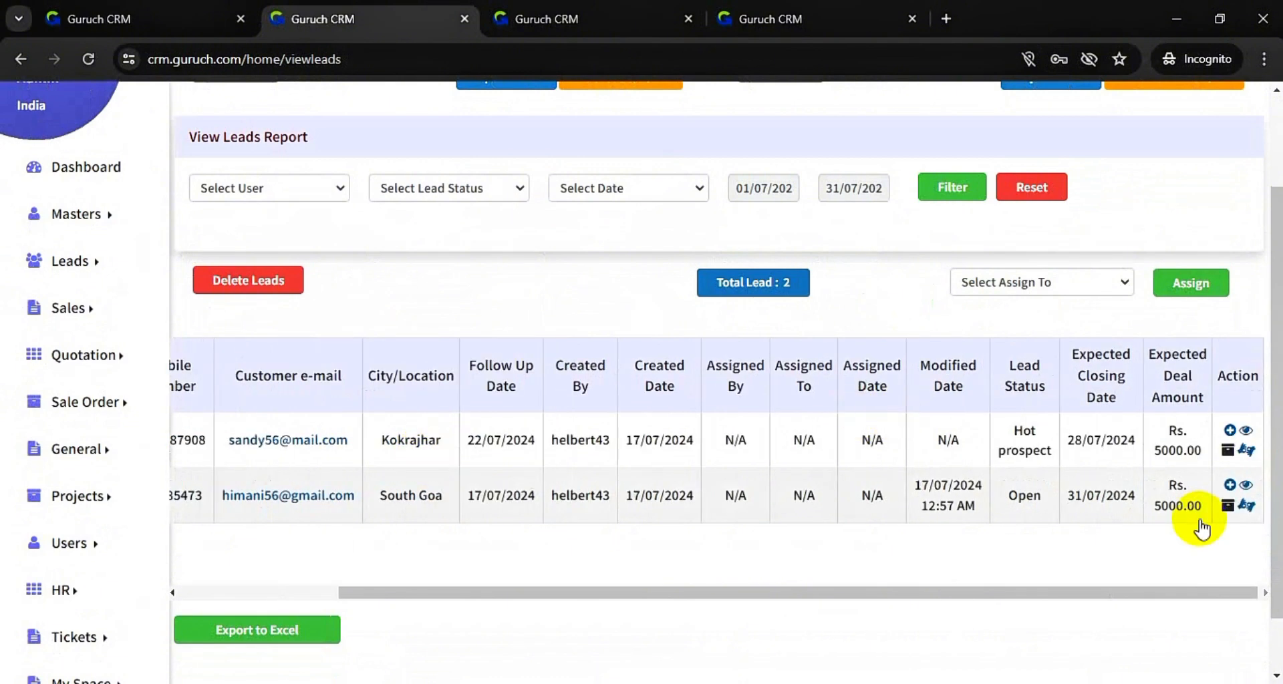
pyautogui.click(1245, 431)
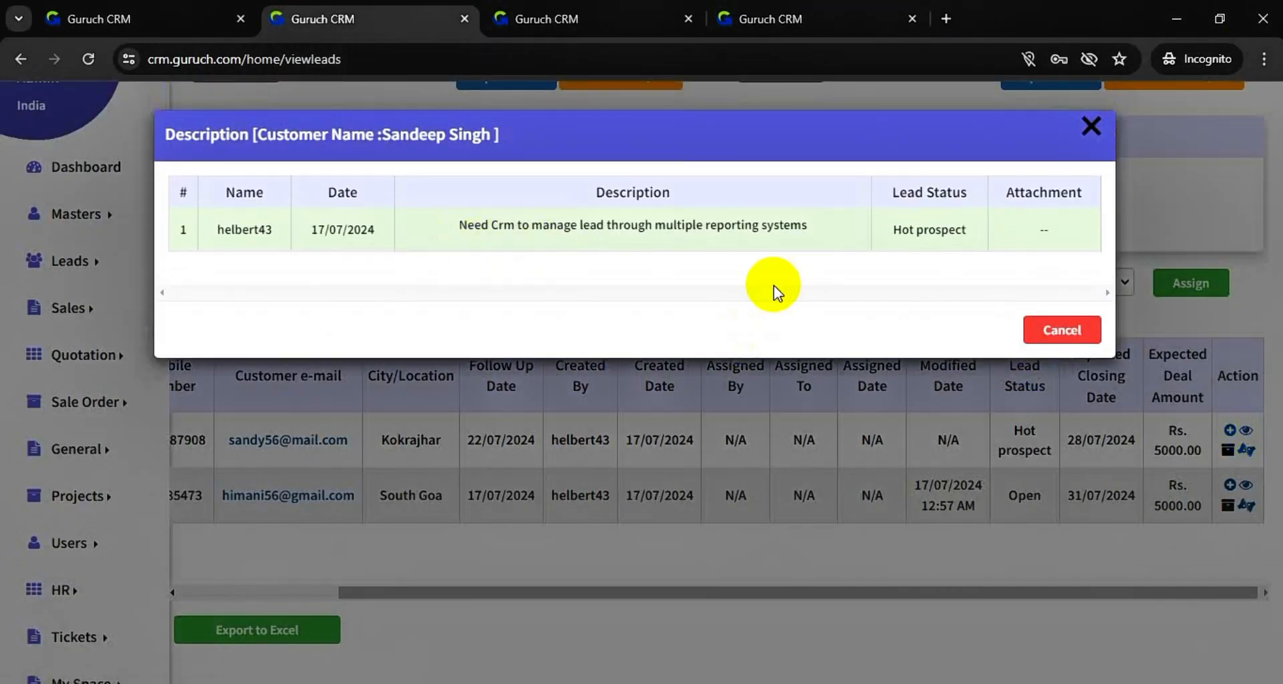
pyautogui.click(1082, 335)
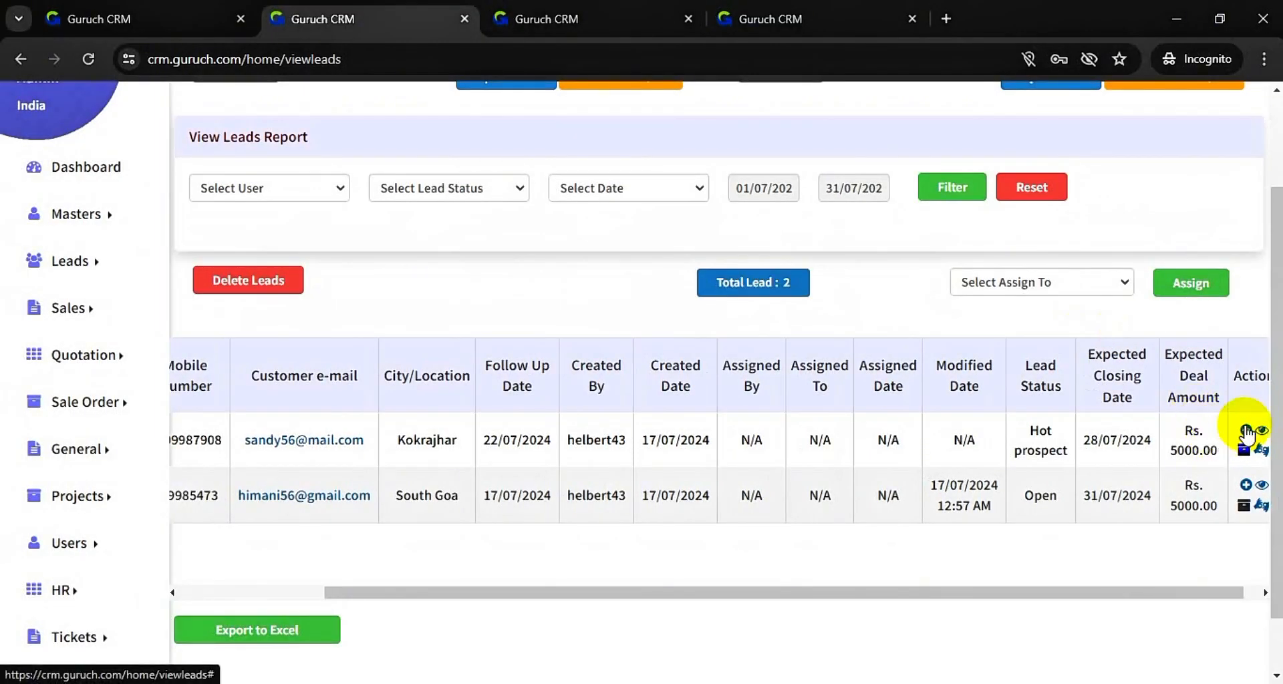
pyautogui.click(1246, 431)
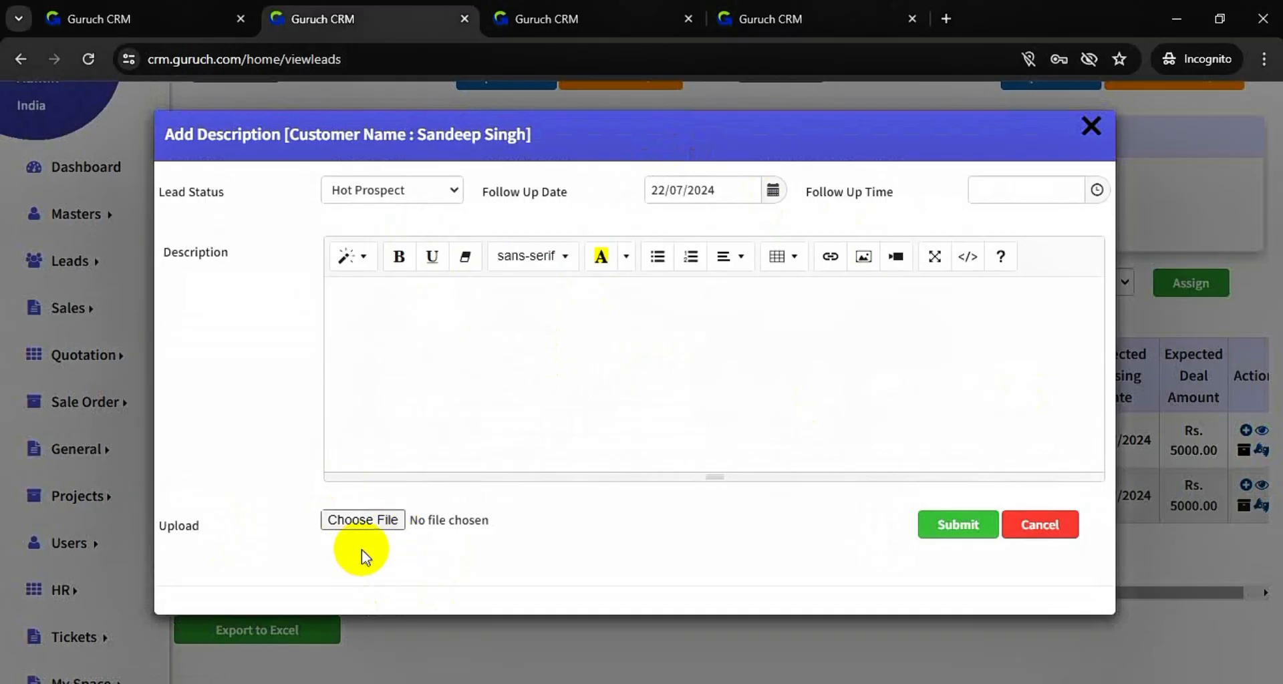
pyautogui.click(364, 520)
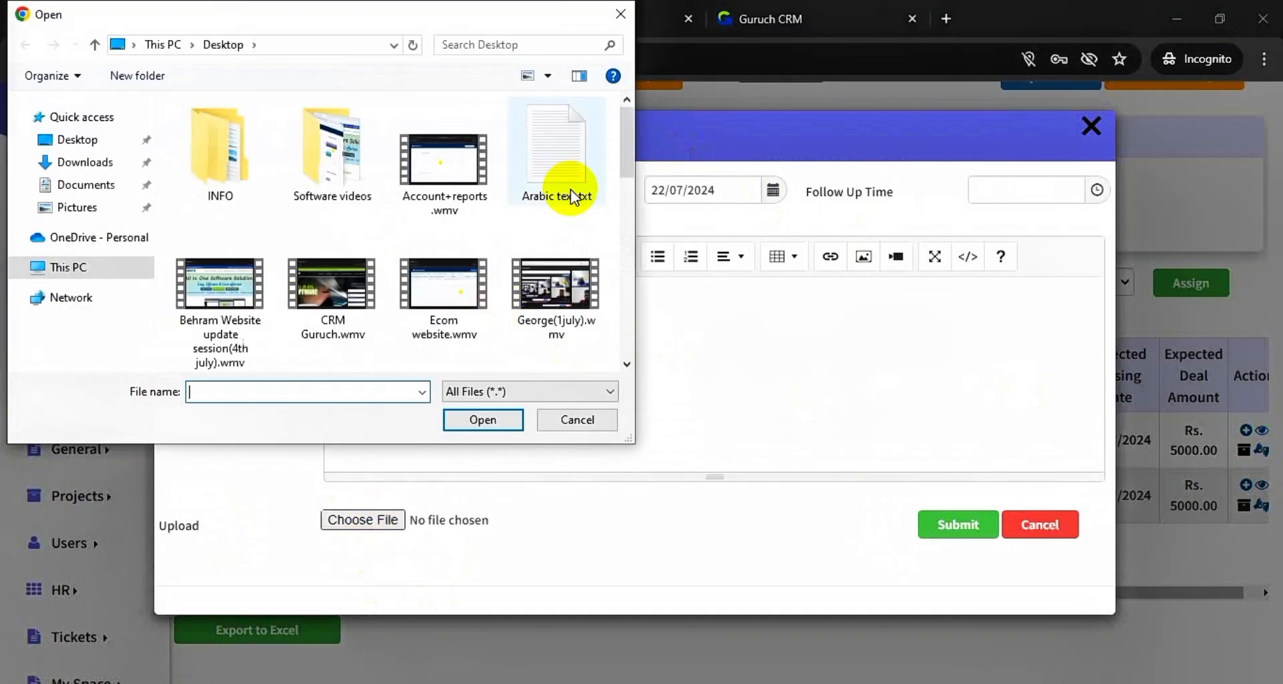
pyautogui.click(618, 14)
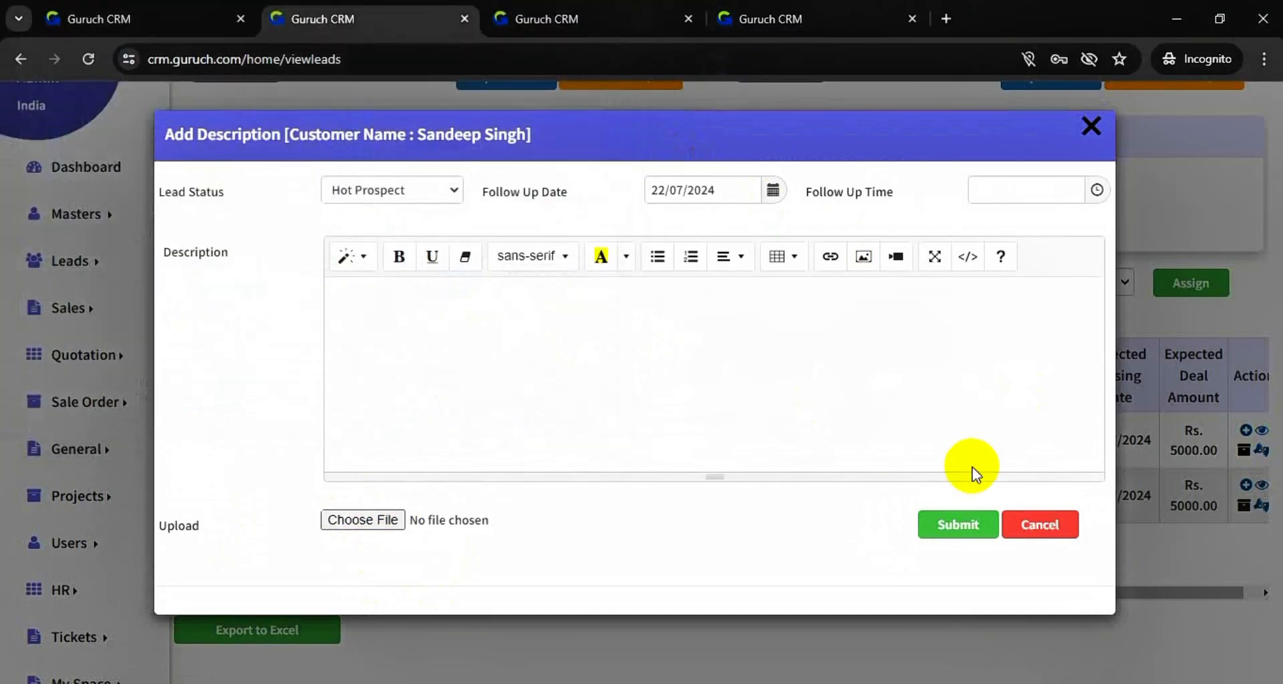
pyautogui.click(1092, 130)
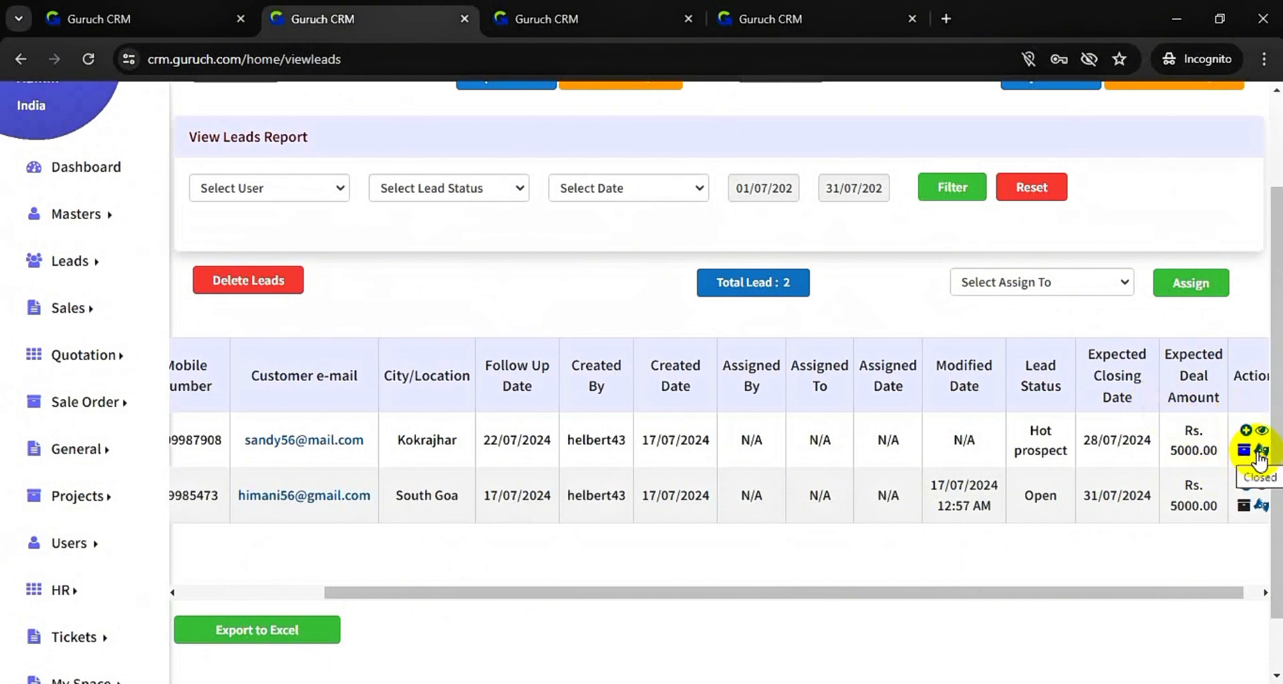
pyautogui.scroll(-1, 808, 443)
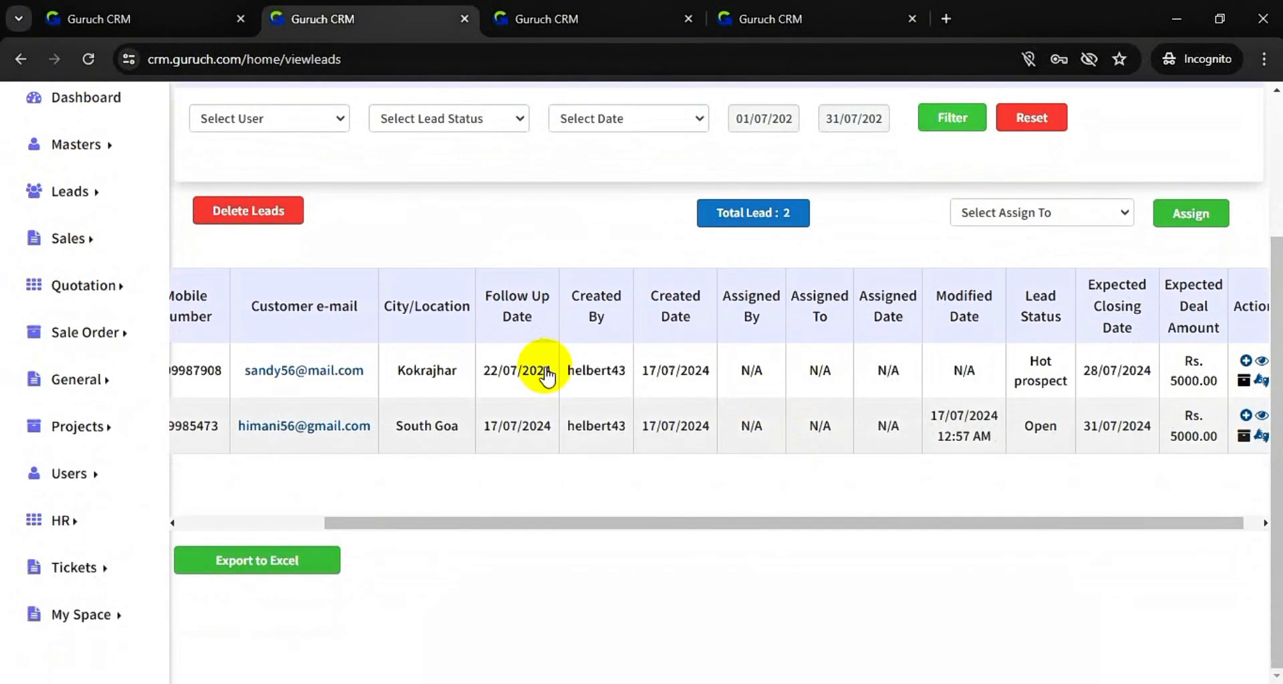
pyautogui.hscroll(-3, 321, 401)
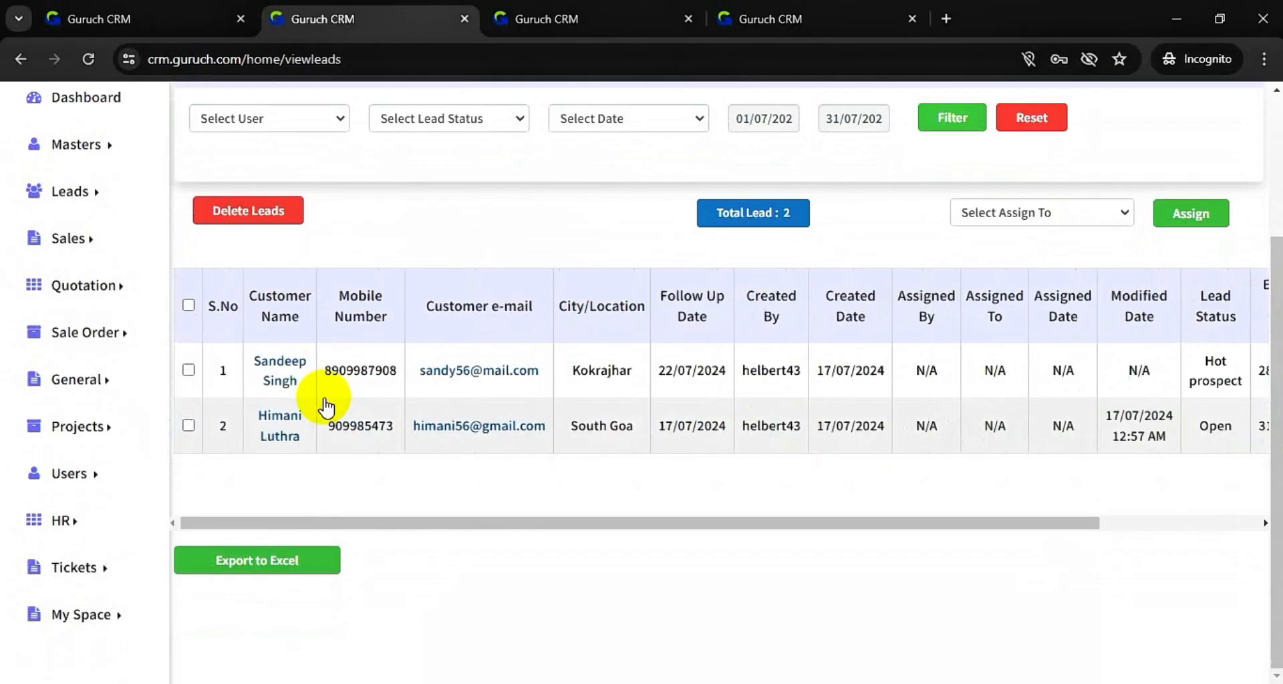
pyautogui.scroll(3, 530, 287)
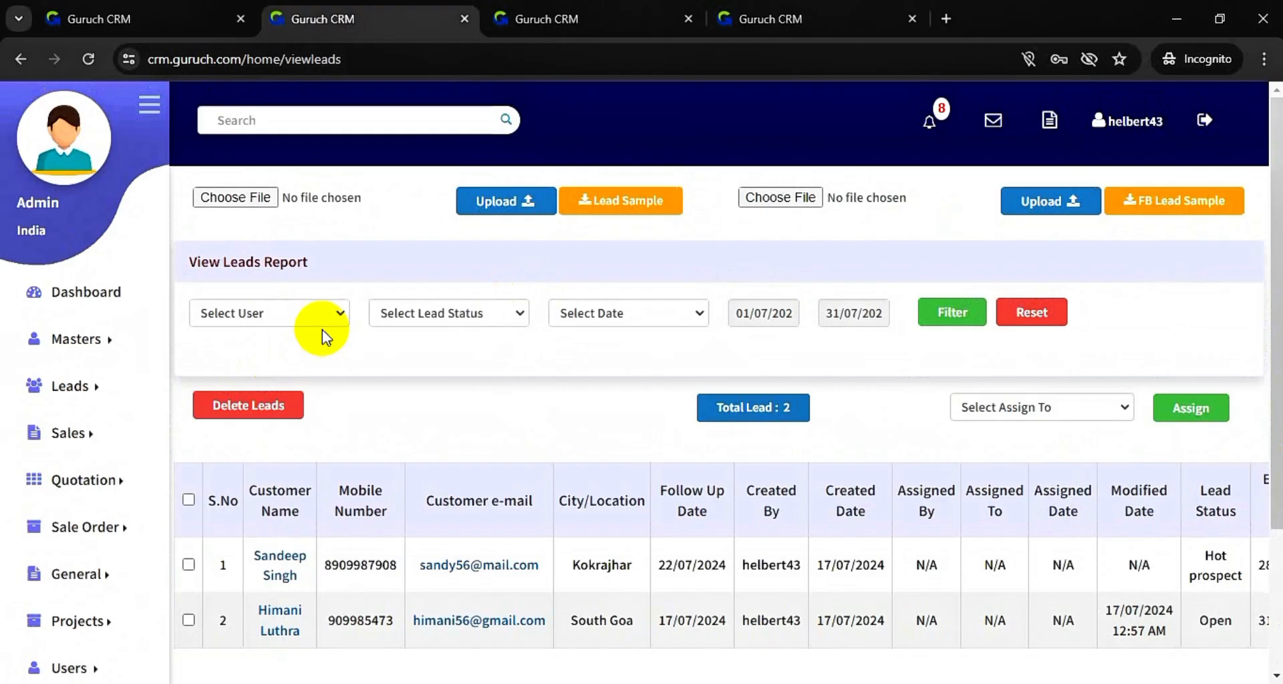
pyautogui.click(512, 324)
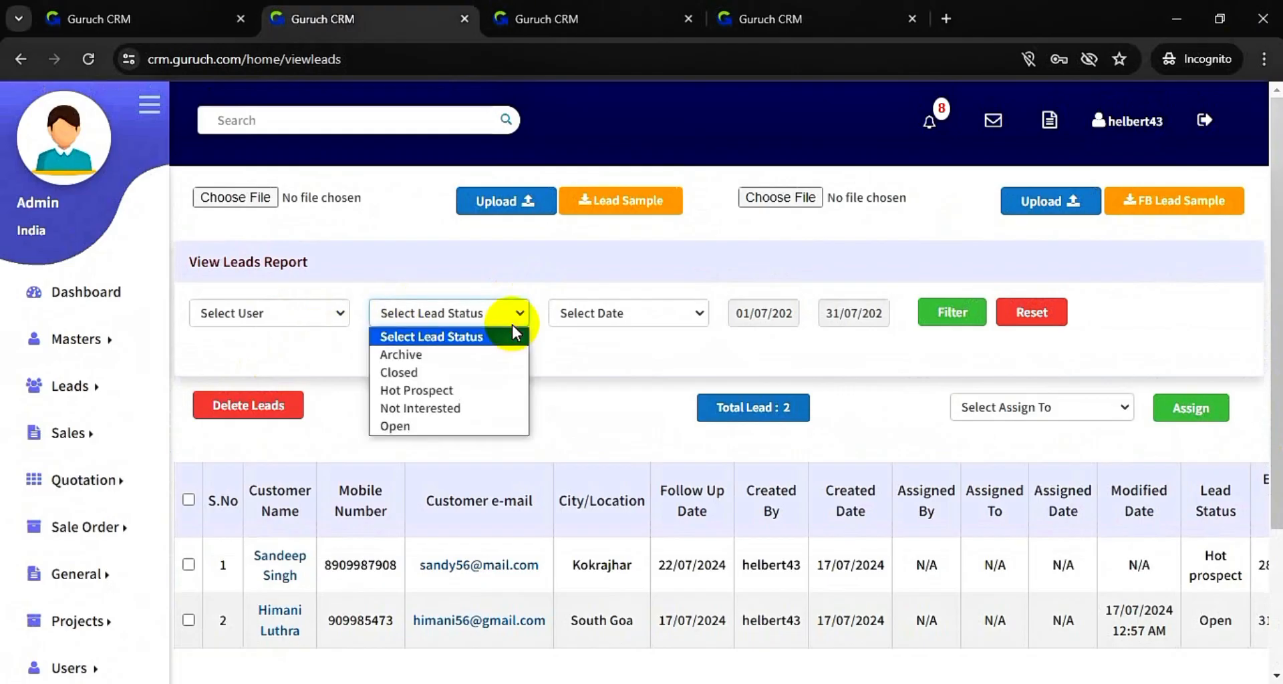
pyautogui.click(595, 313)
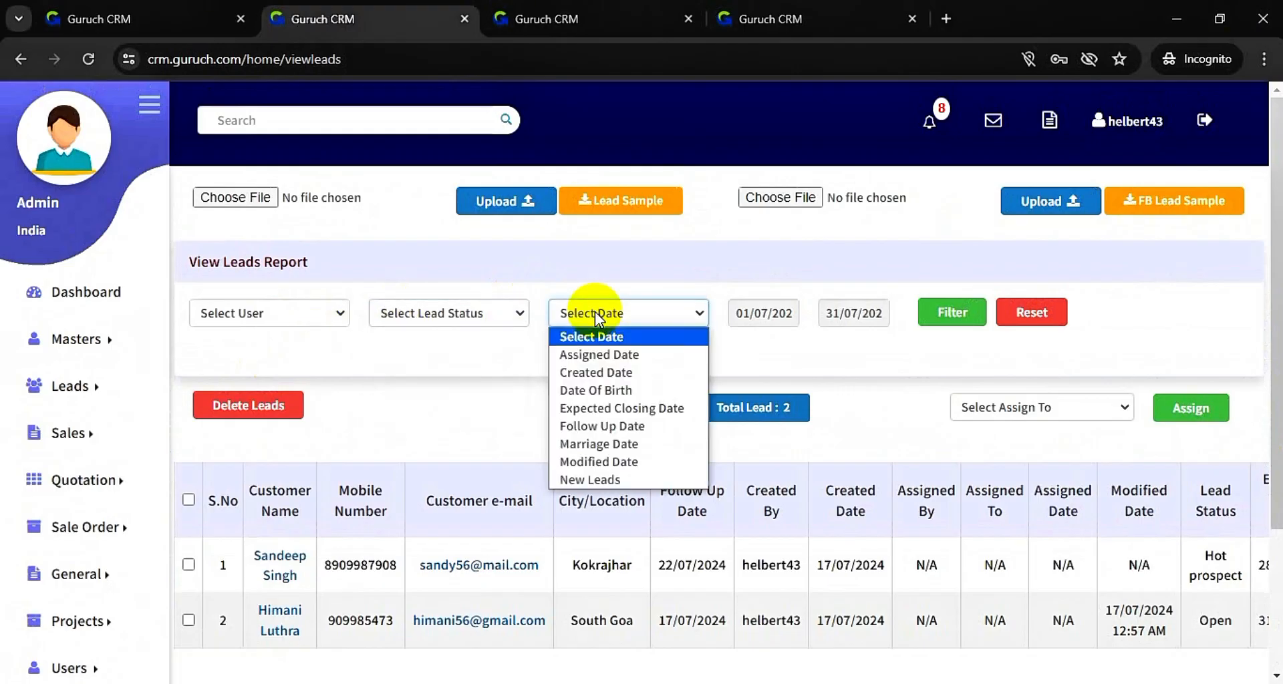
pyautogui.click(740, 313)
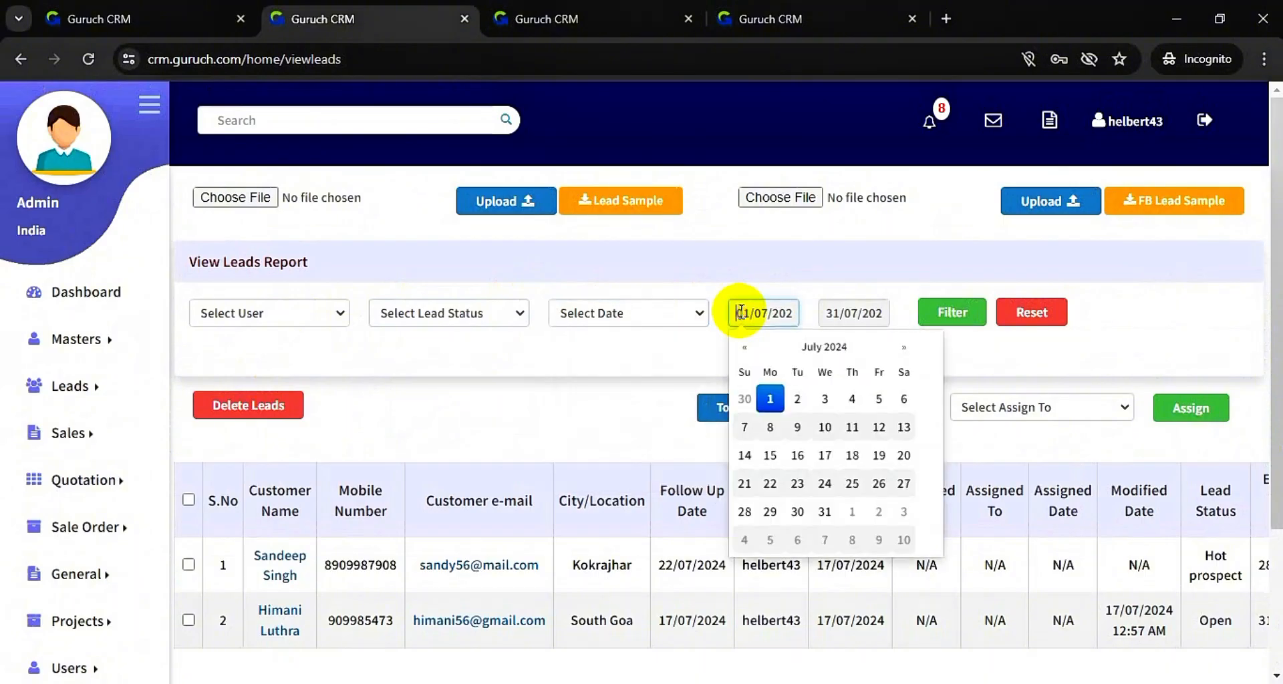
pyautogui.click(650, 319)
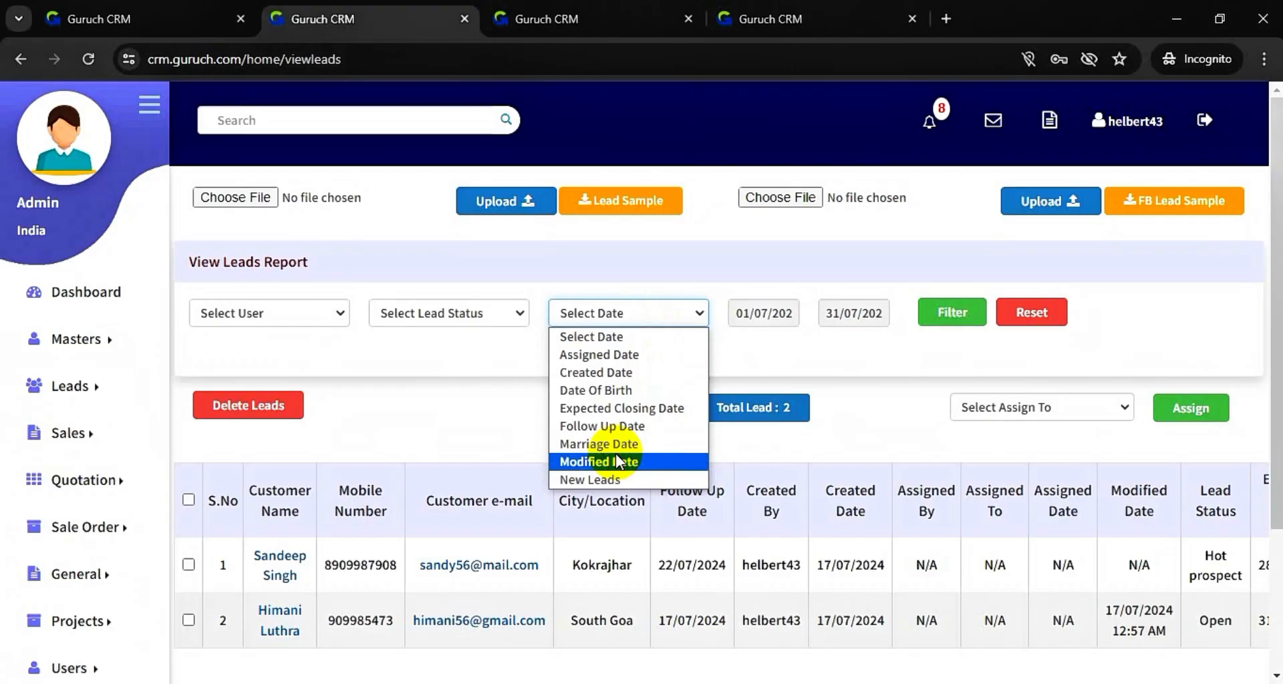
pyautogui.click(443, 402)
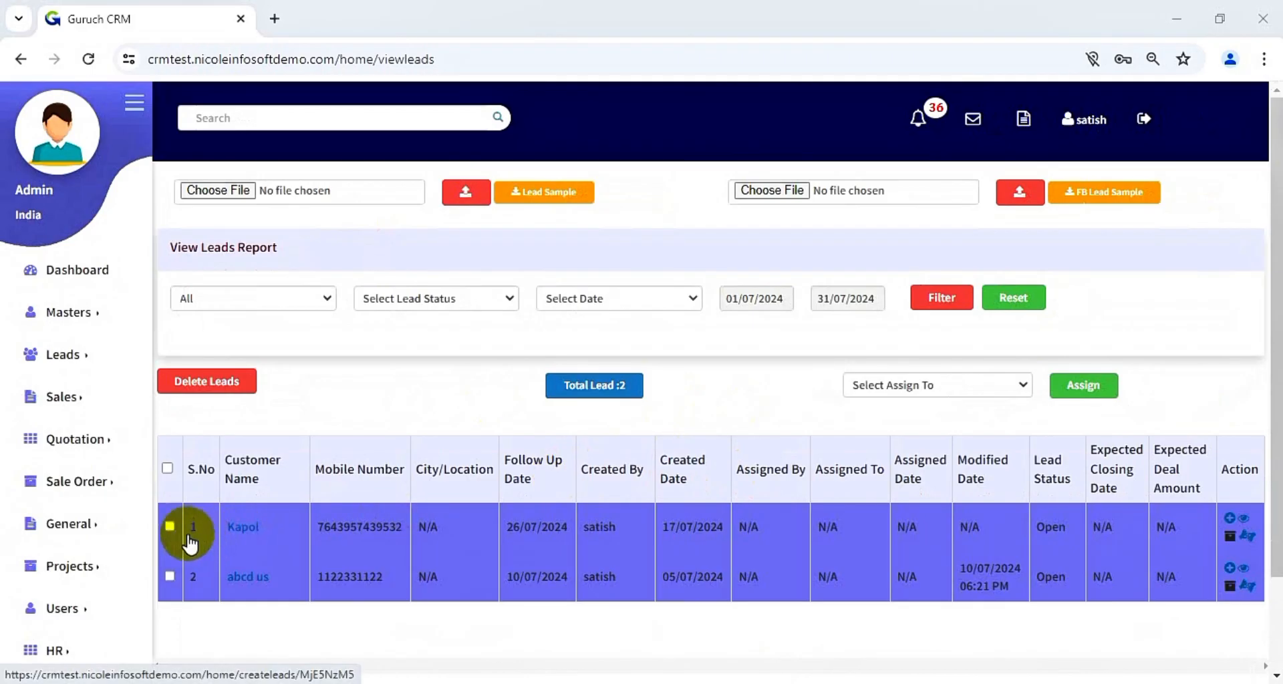
# - Assign the first listed lead to the chosen staff member and acknowledge the success message
pyautogui.click(170, 526)
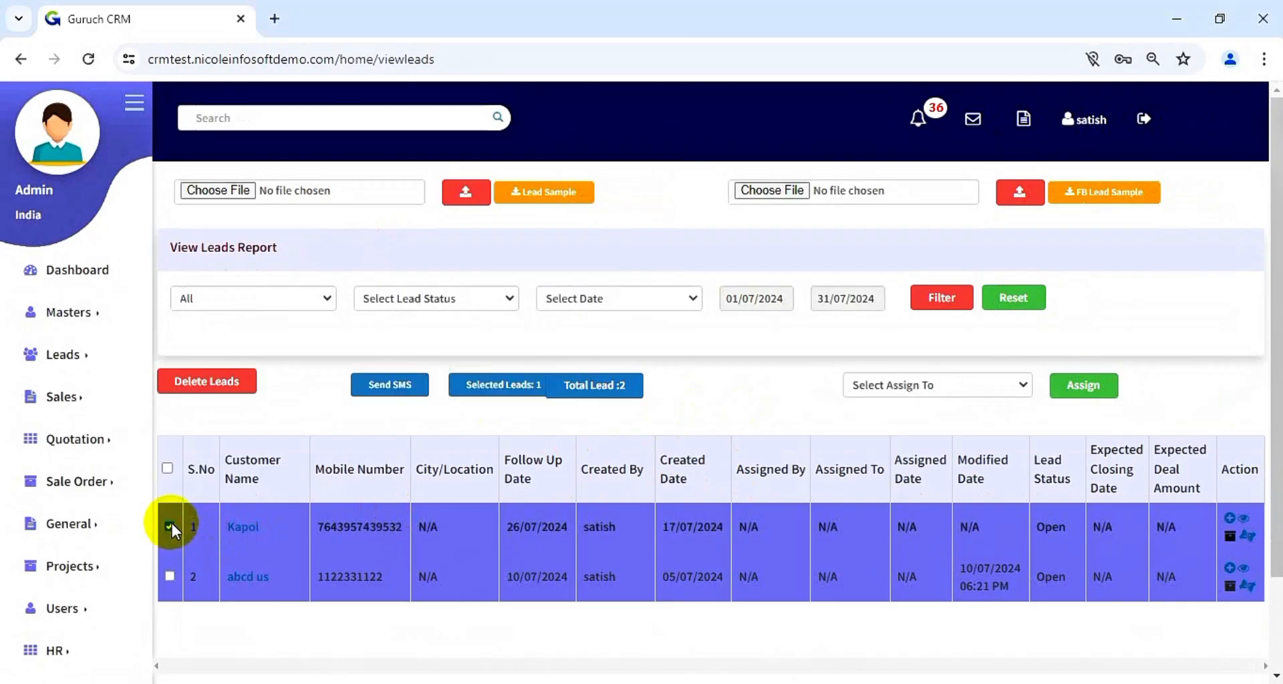
pyautogui.click(919, 390)
pyautogui.click(920, 424)
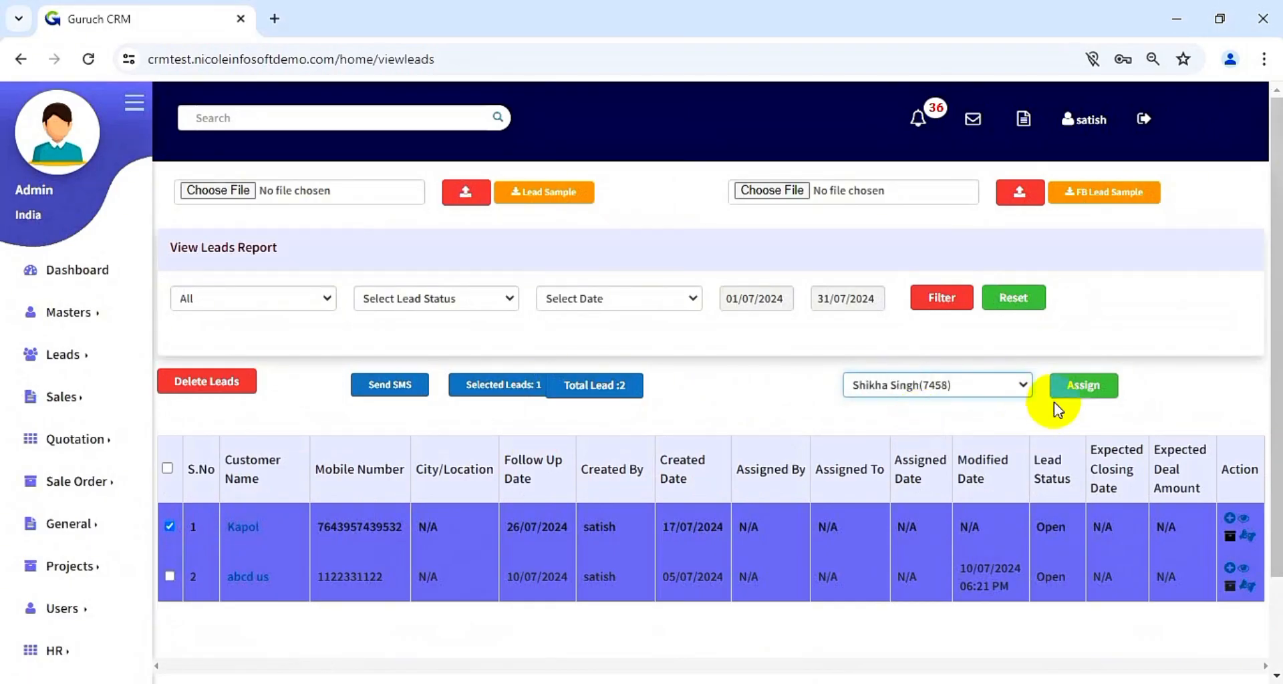
pyautogui.click(1083, 386)
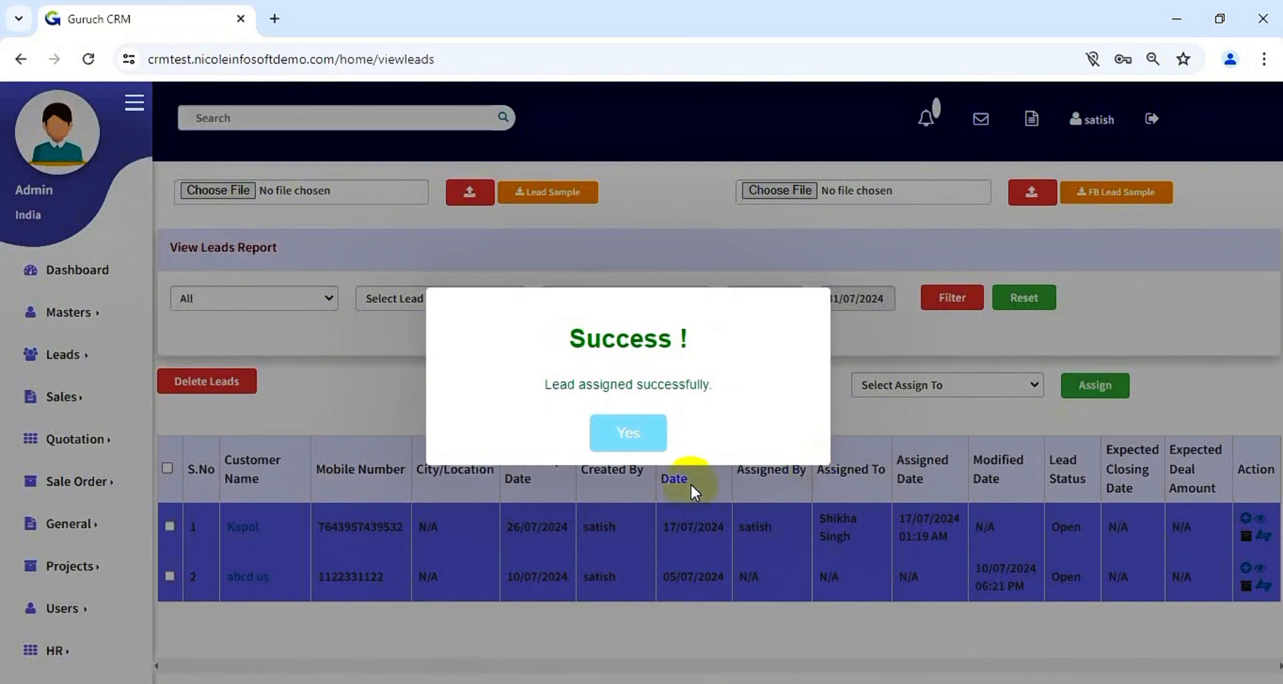
pyautogui.click(631, 449)
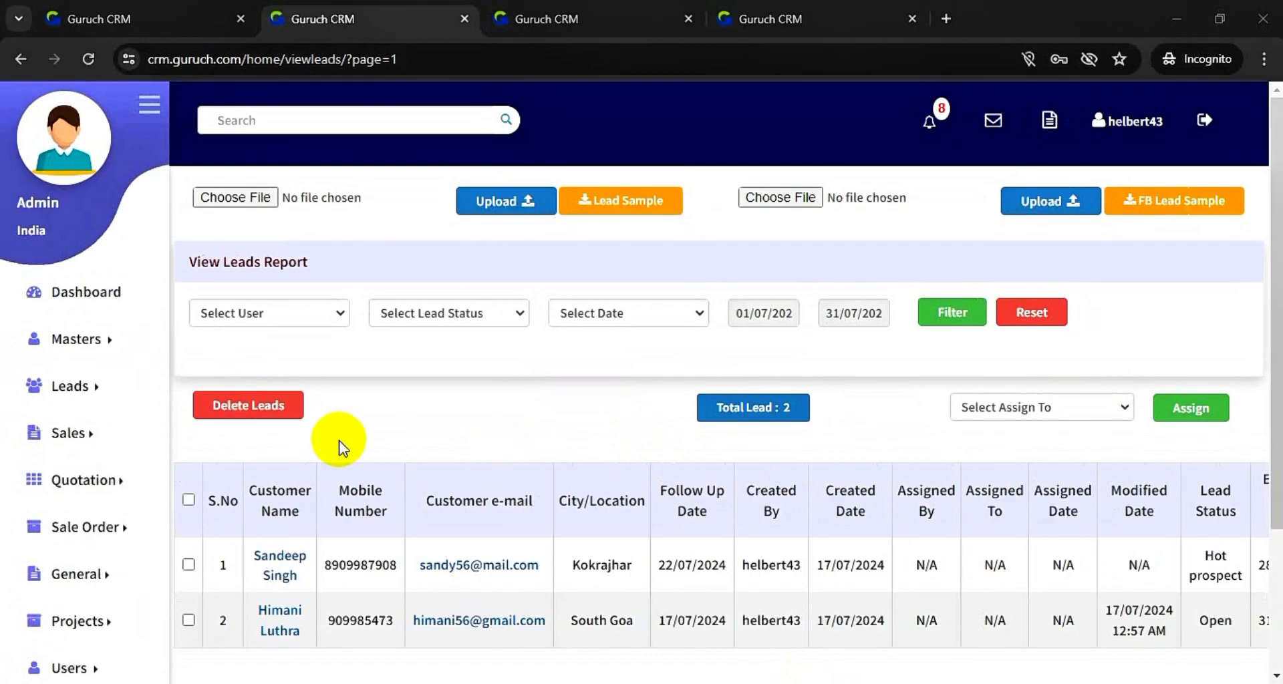
# - Open the Lead Summary report and dismiss the Today Follow Ups popup
pyautogui.click(86, 385)
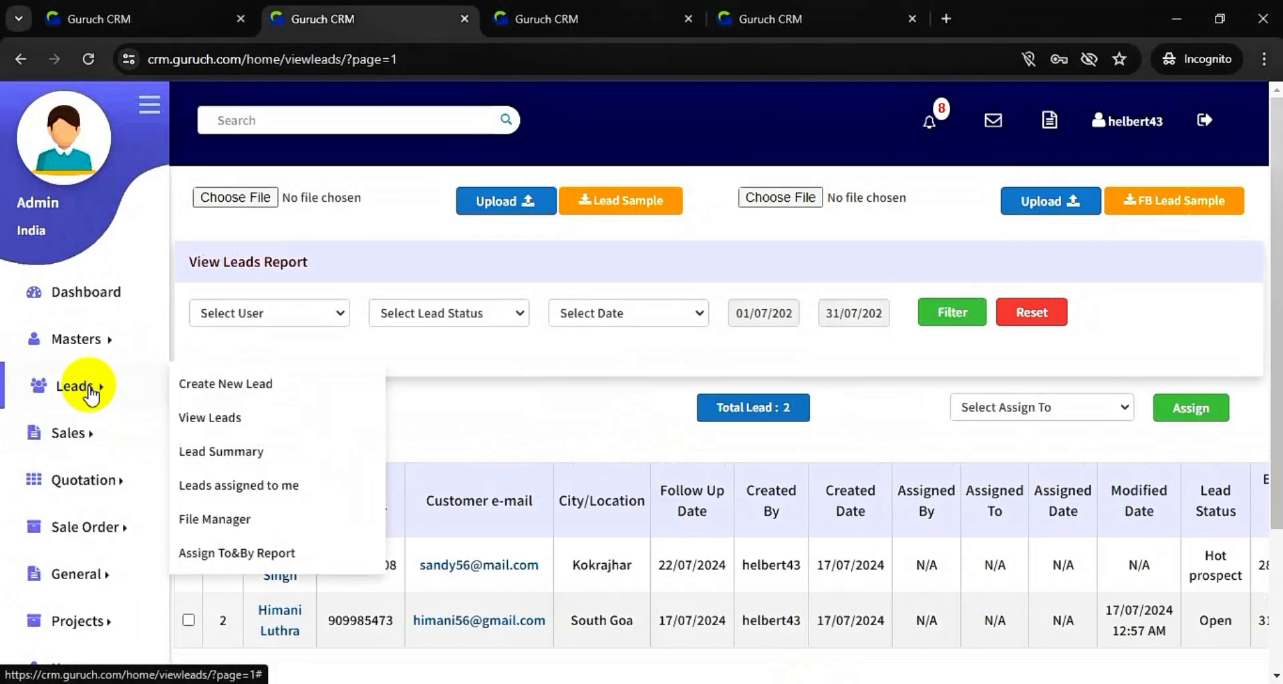
pyautogui.click(227, 452)
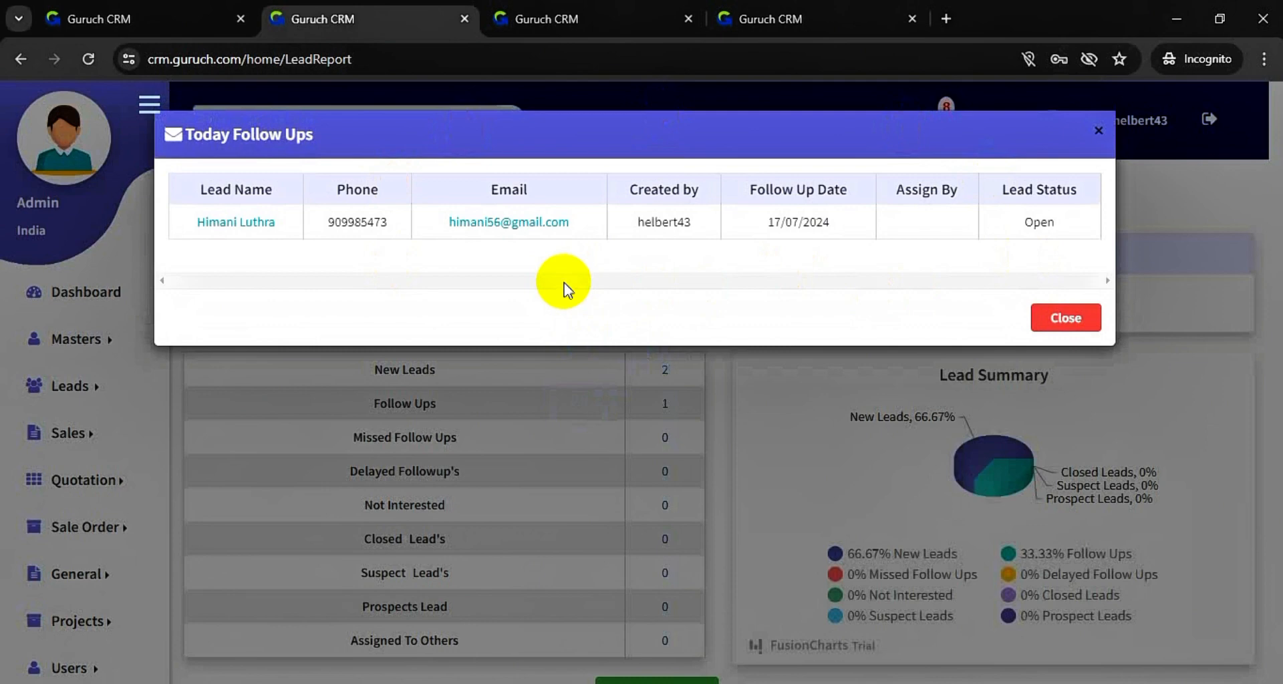
pyautogui.click(1081, 318)
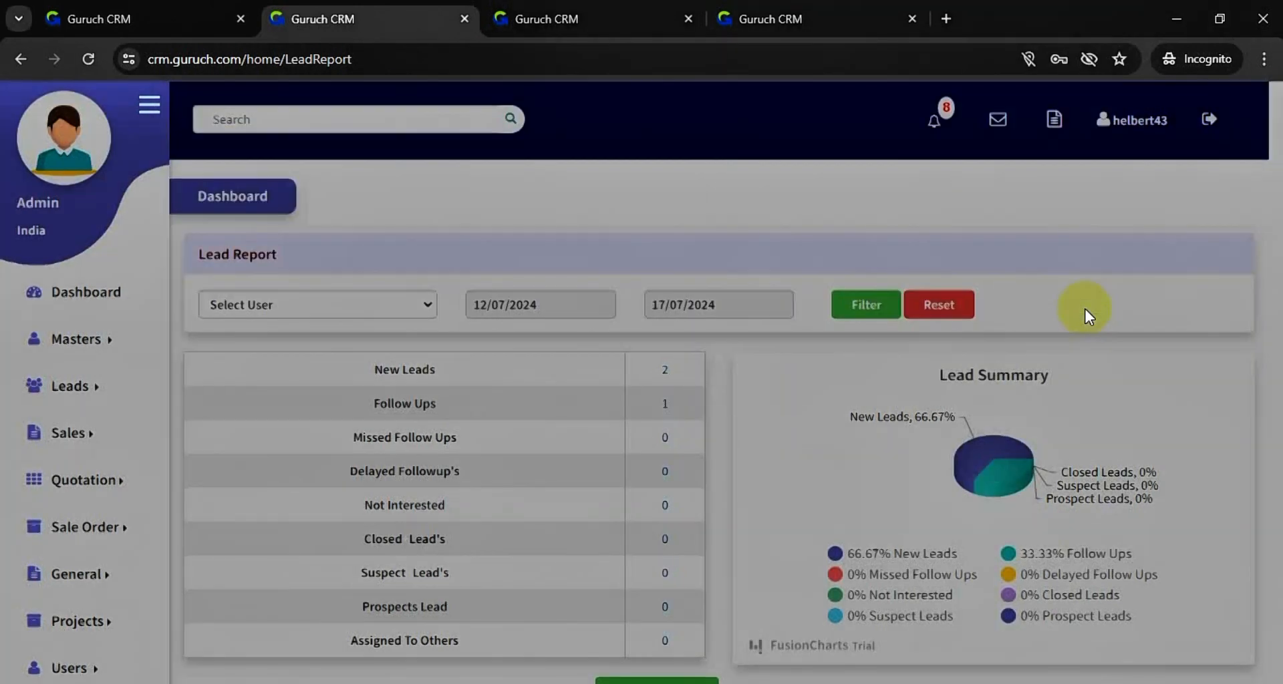
pyautogui.scroll(-1, 484, 423)
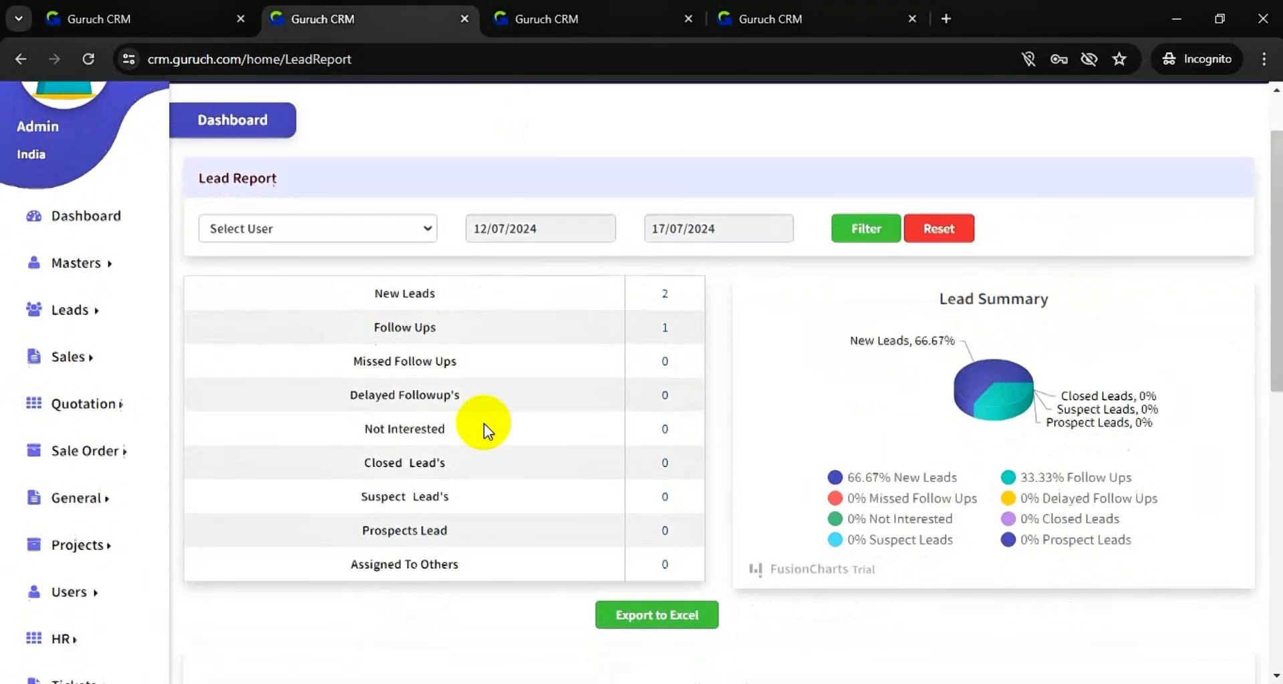
pyautogui.scroll(-3, 434, 328)
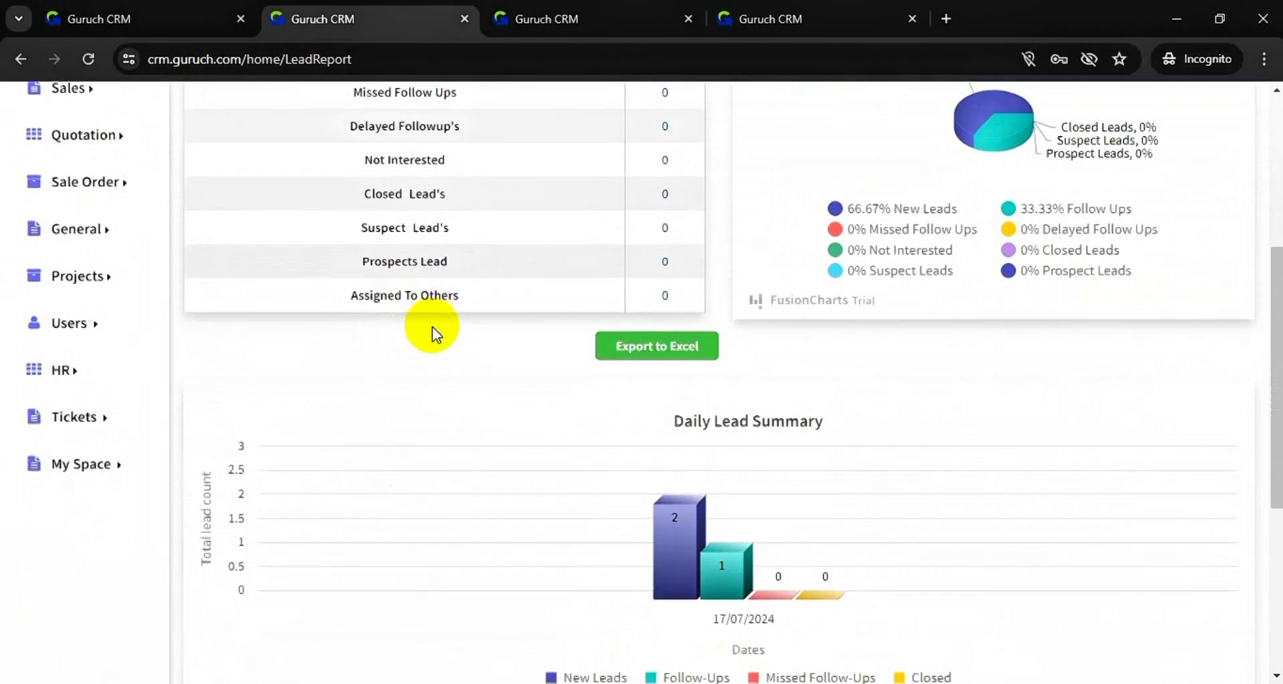
pyautogui.scroll(-4, 436, 334)
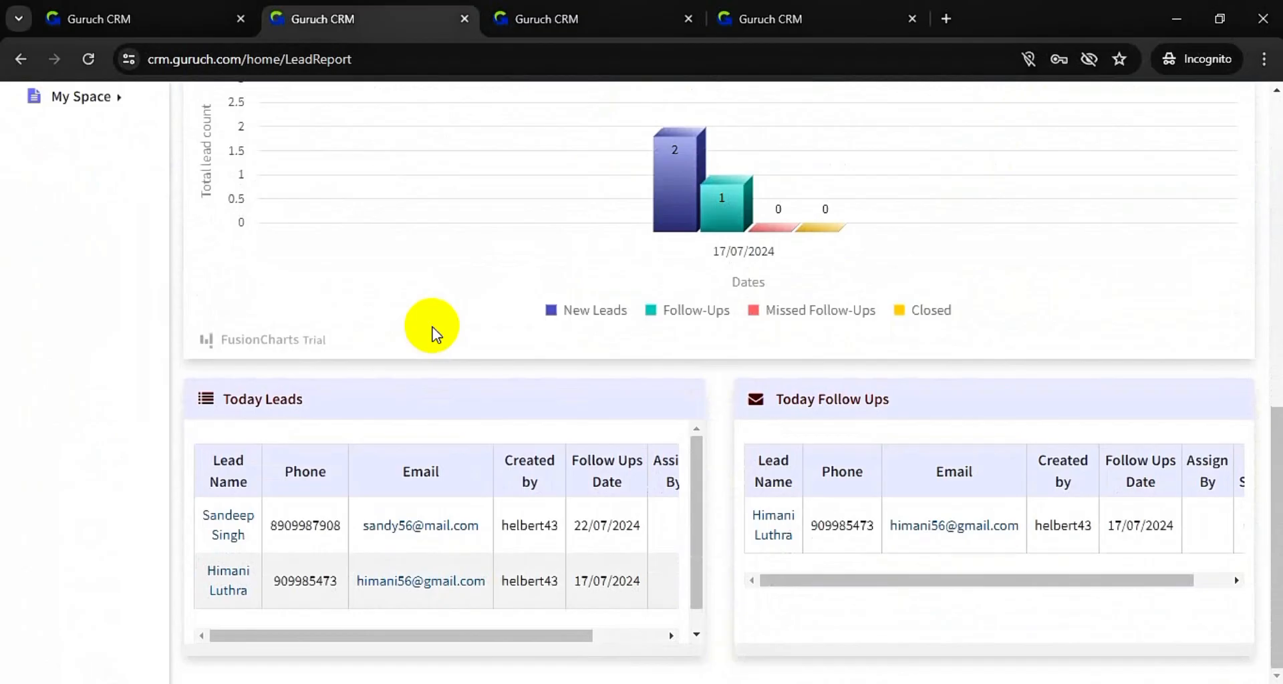
pyautogui.scroll(8, 431, 332)
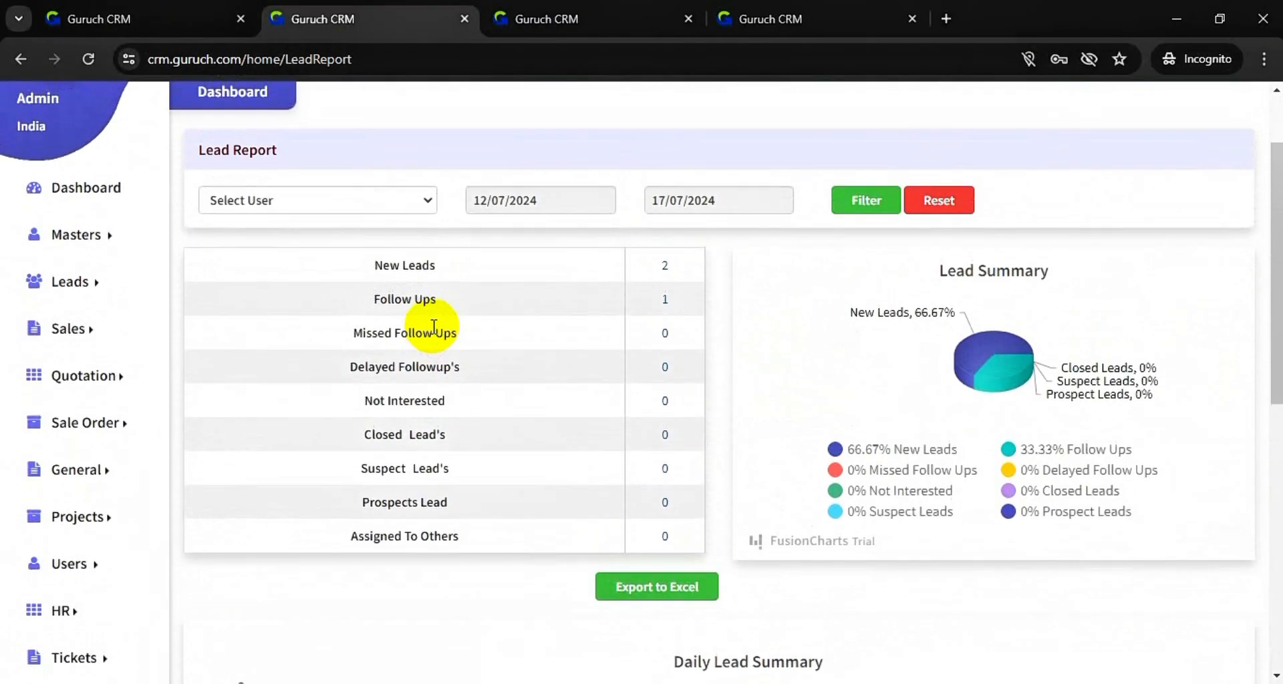
# - Review the 2 New Leads and Follow Ups detail lists, then open Leads assigned to me
pyautogui.click(666, 267)
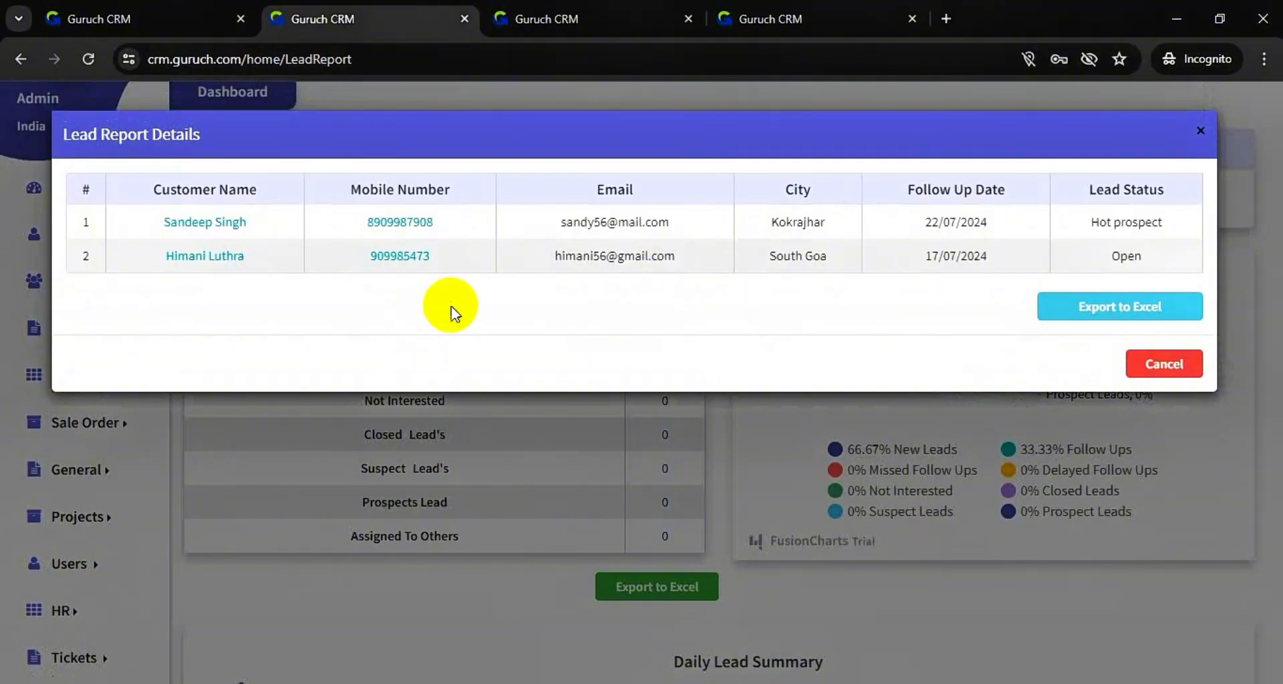
pyautogui.click(1185, 362)
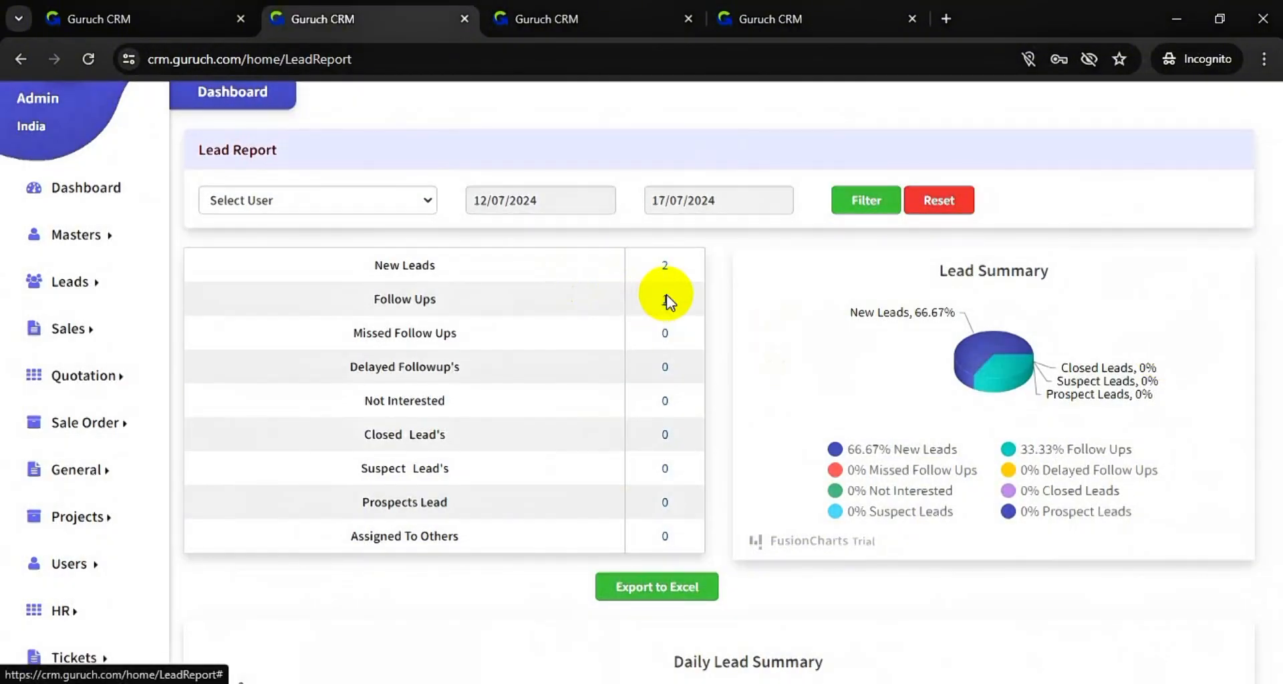
pyautogui.click(666, 298)
pyautogui.click(1157, 338)
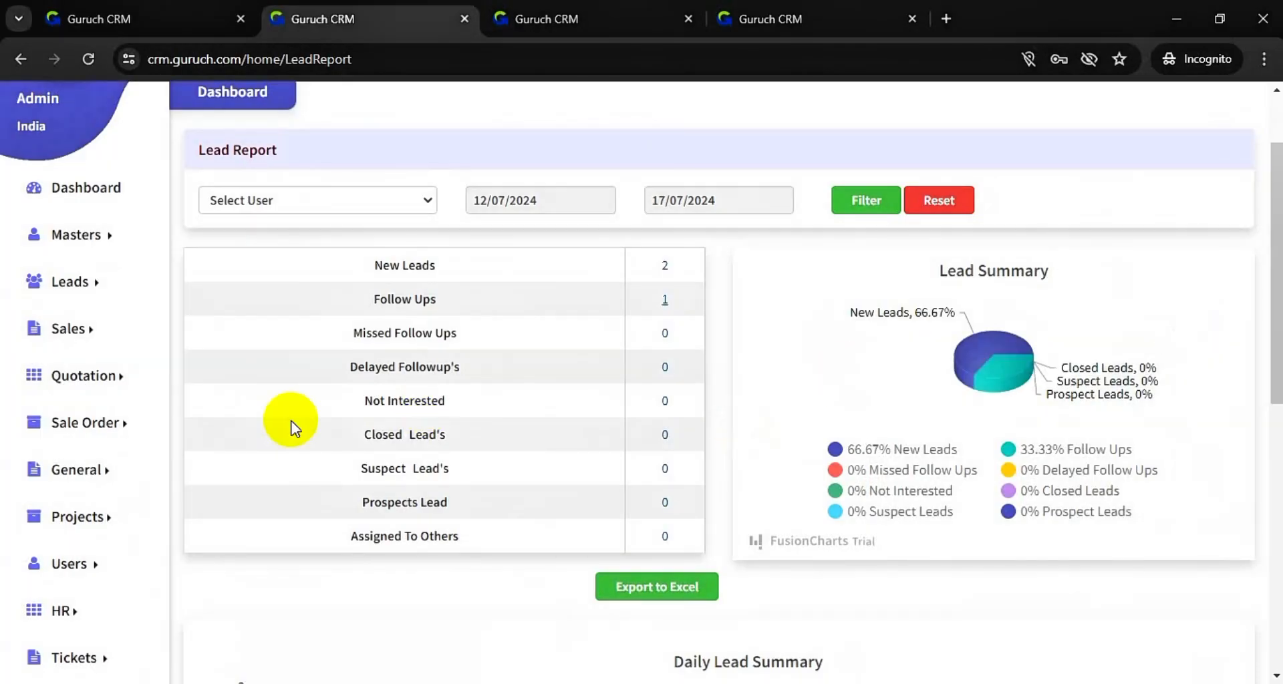
pyautogui.click(62, 287)
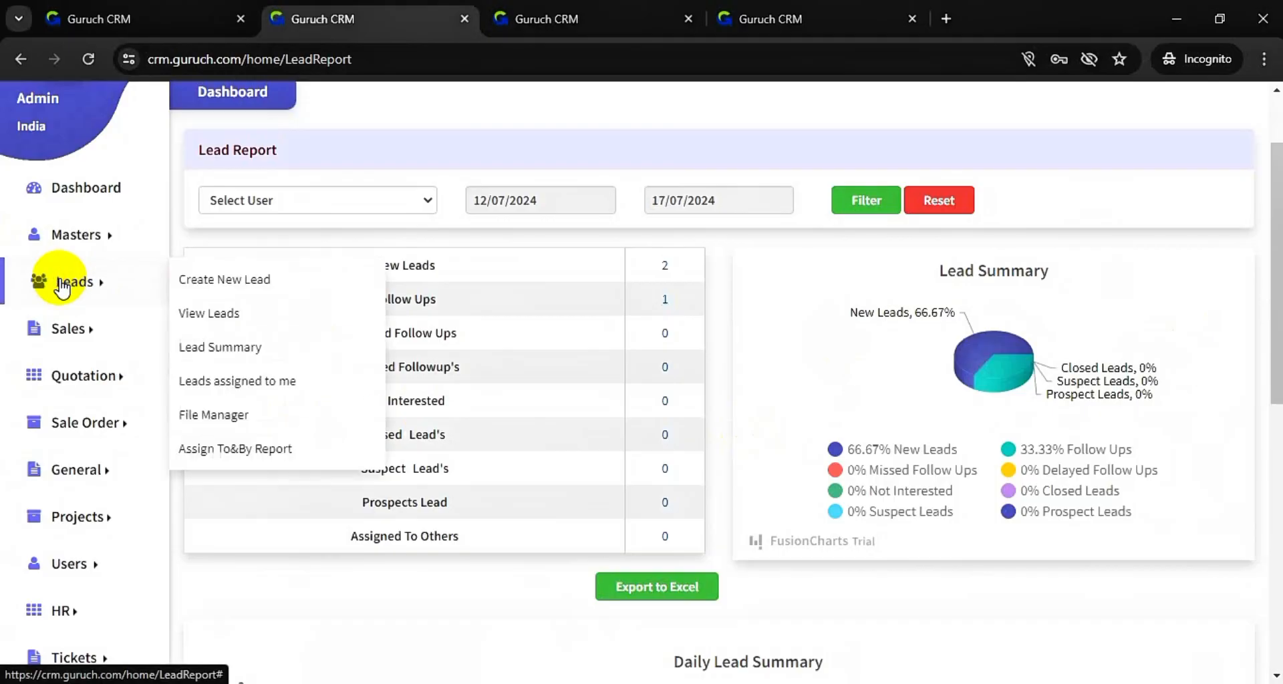
pyautogui.click(275, 384)
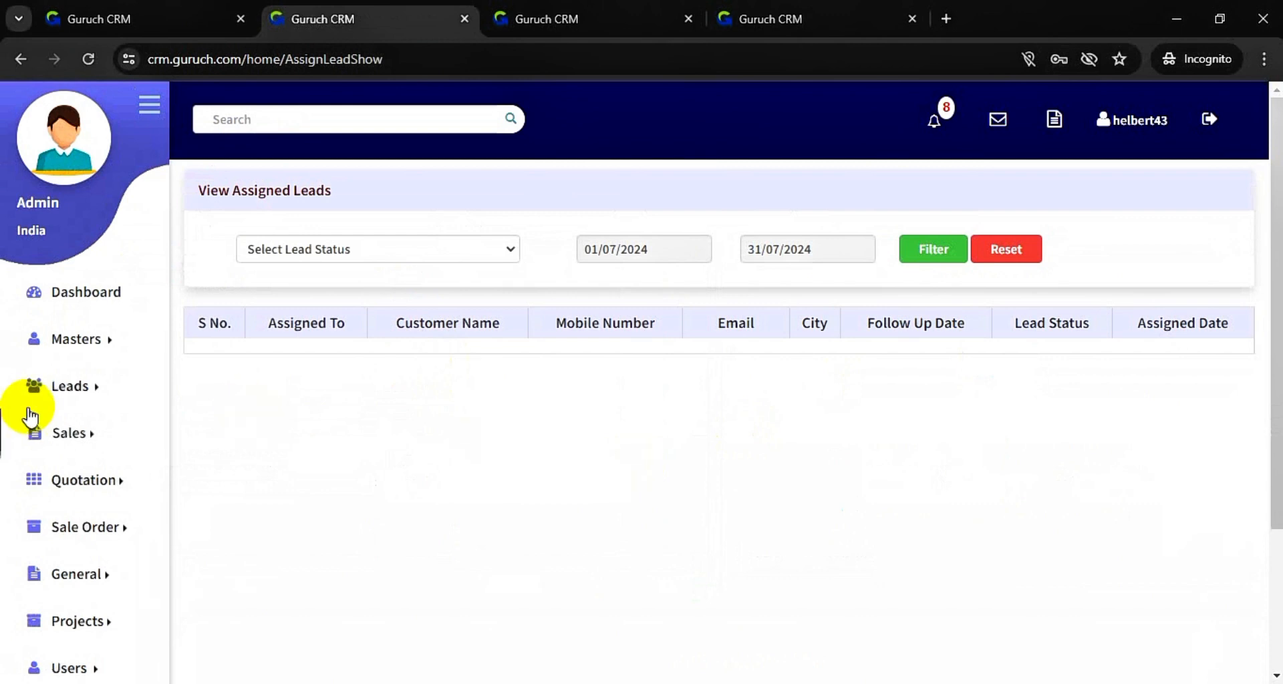
# - Open File Manager from the Leads menu
pyautogui.click(87, 388)
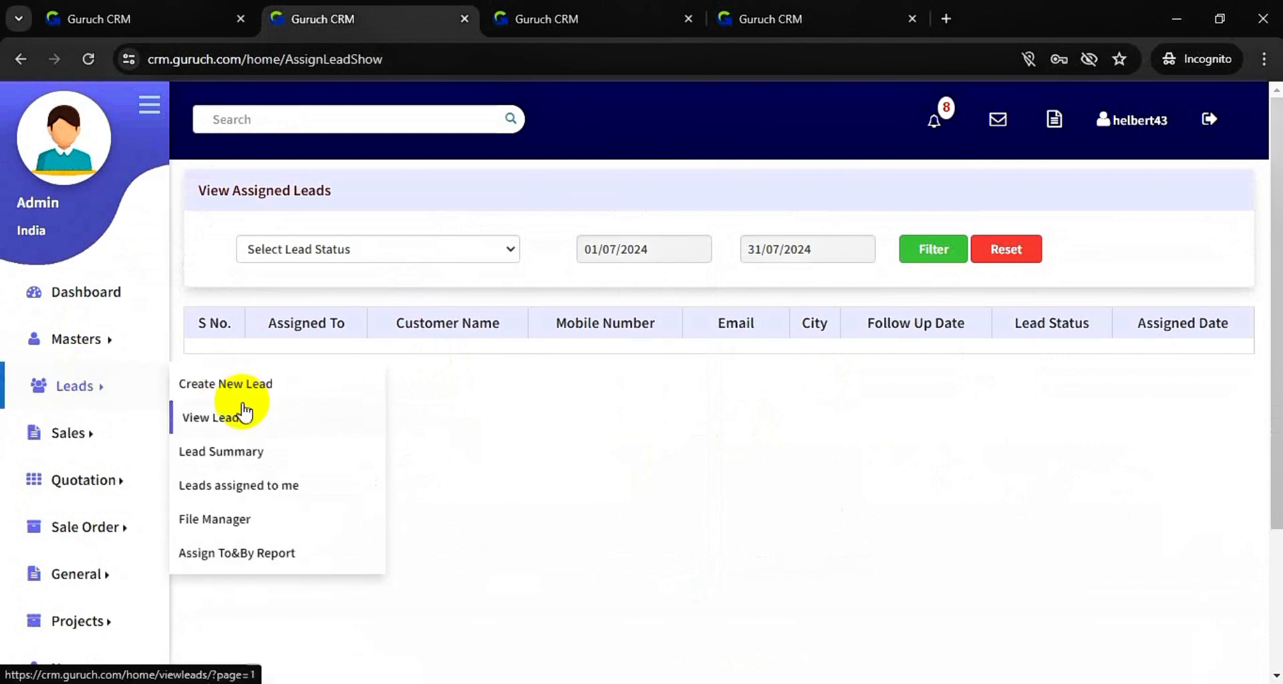
pyautogui.click(230, 518)
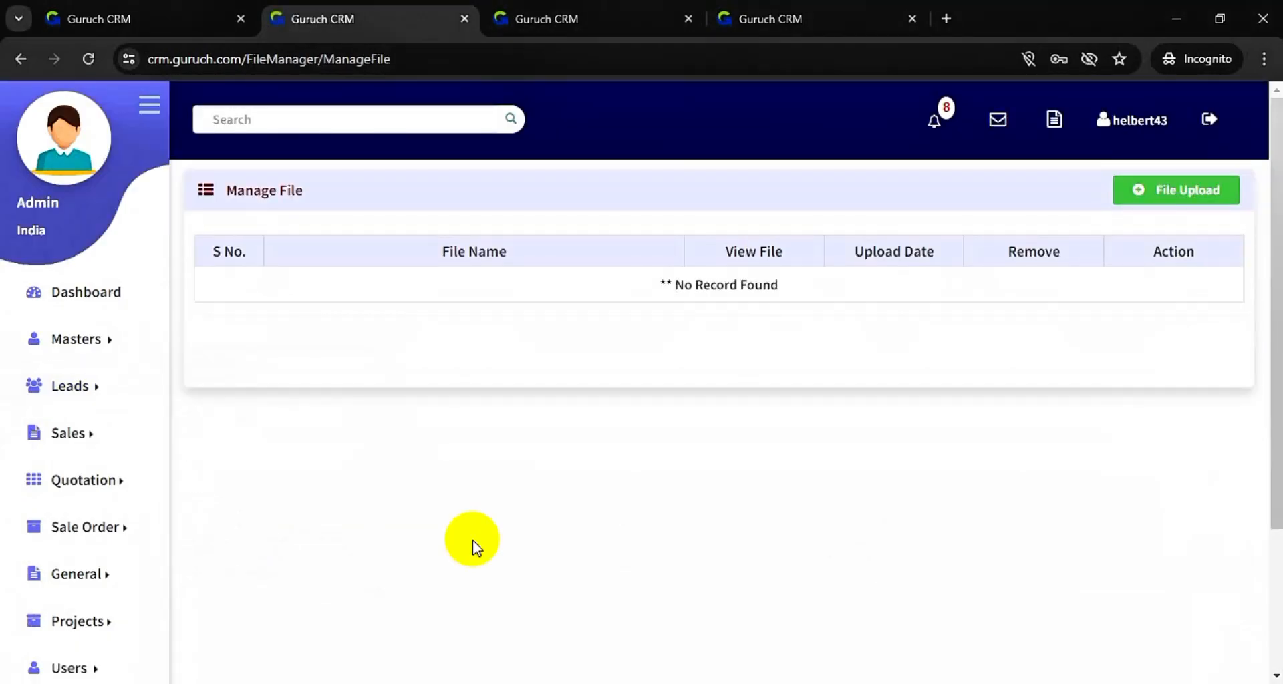
# - Cancel a new file upload and open the Assign To&By lead report
pyautogui.click(1194, 192)
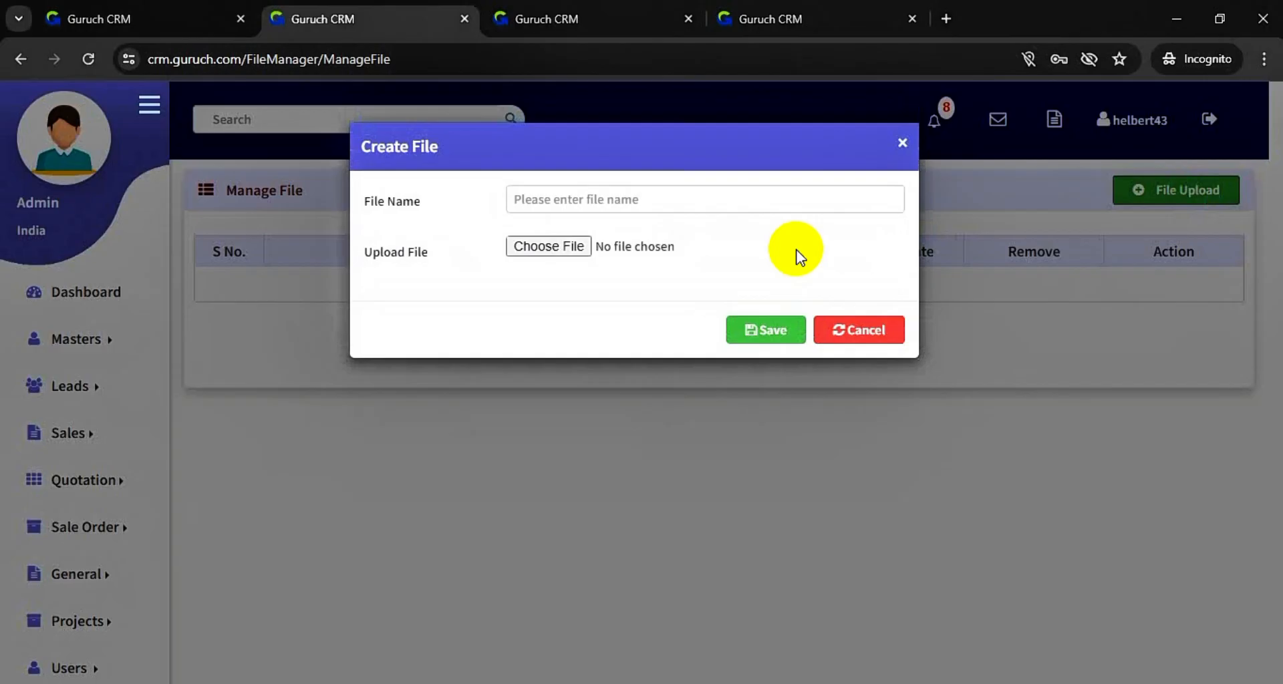
pyautogui.click(879, 331)
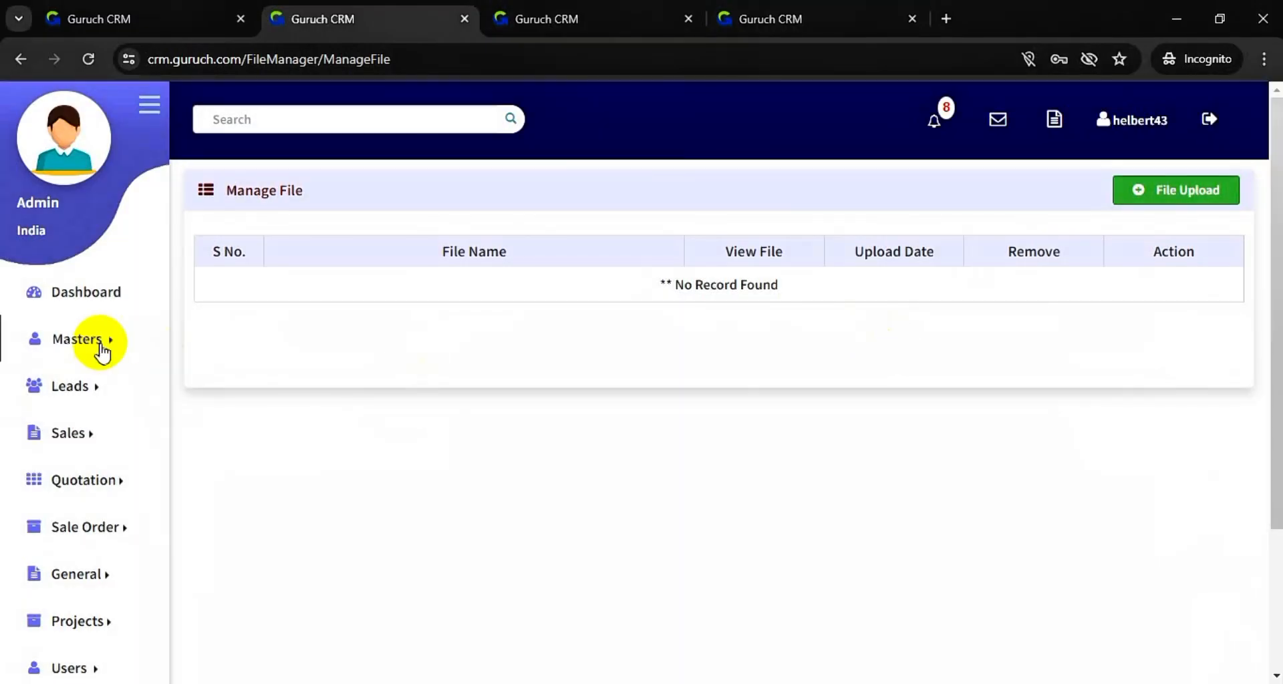
pyautogui.moveTo(83, 395)
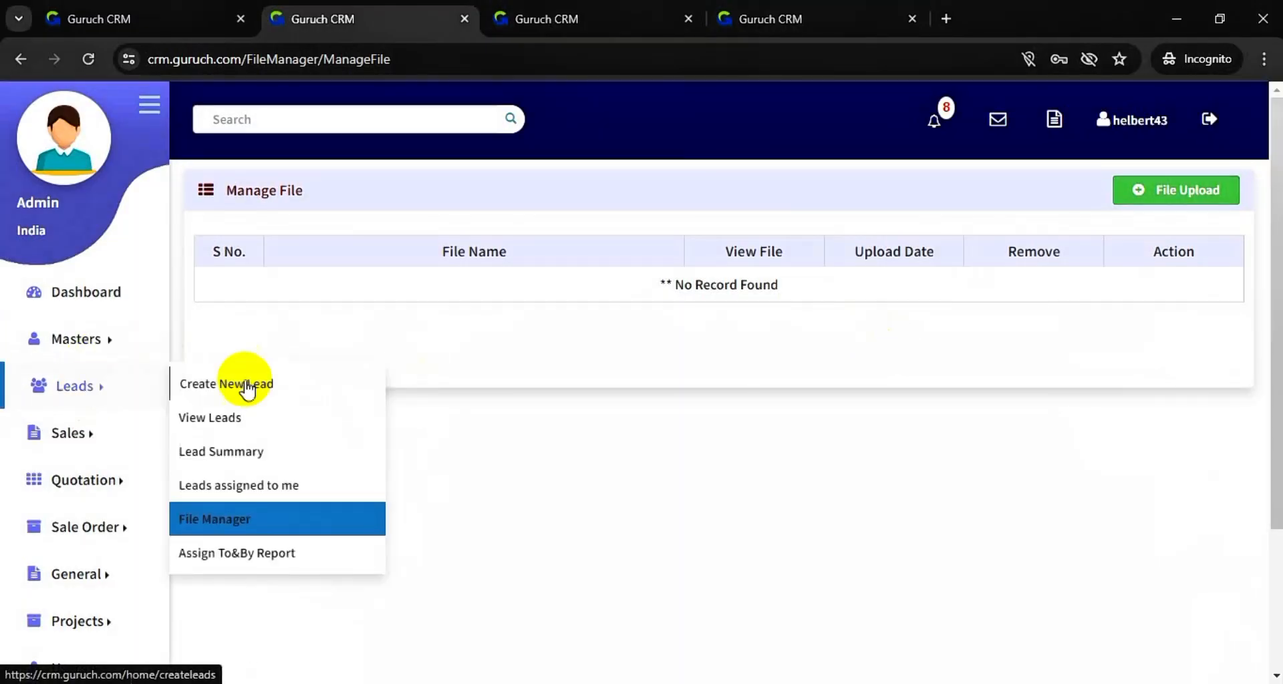
pyautogui.click(286, 560)
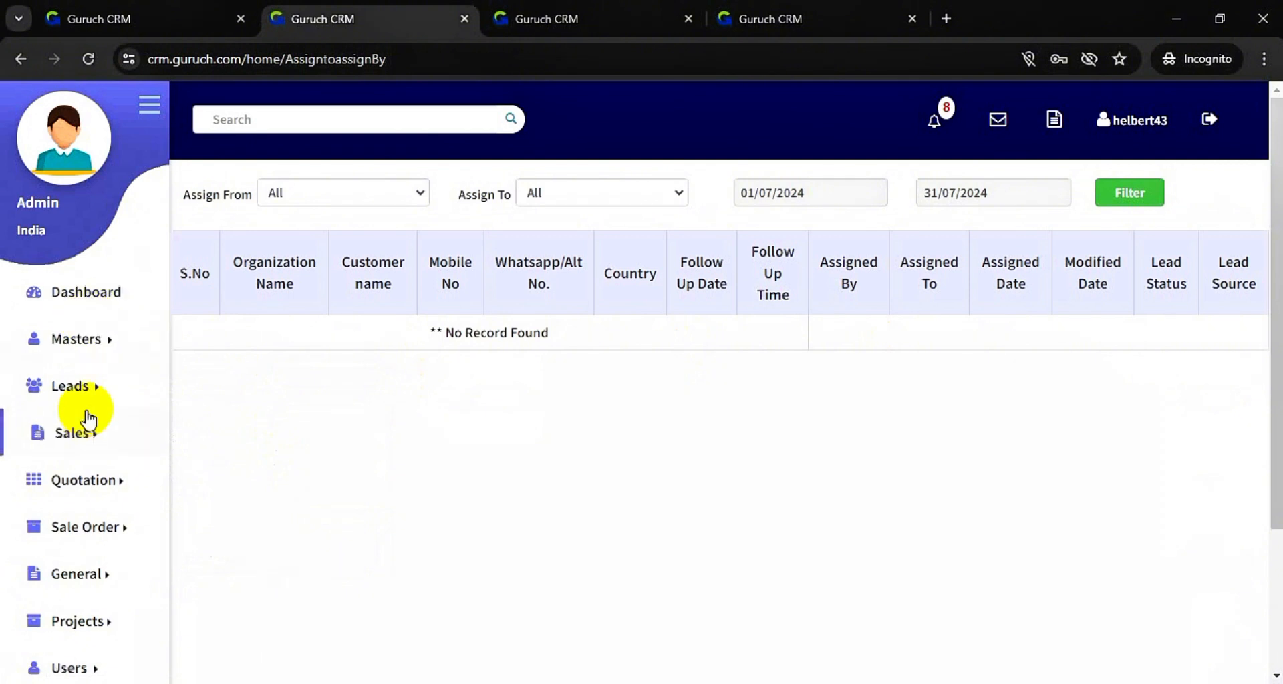
# - Return to the lead File Manager
pyautogui.moveTo(86, 391)
pyautogui.click(240, 519)
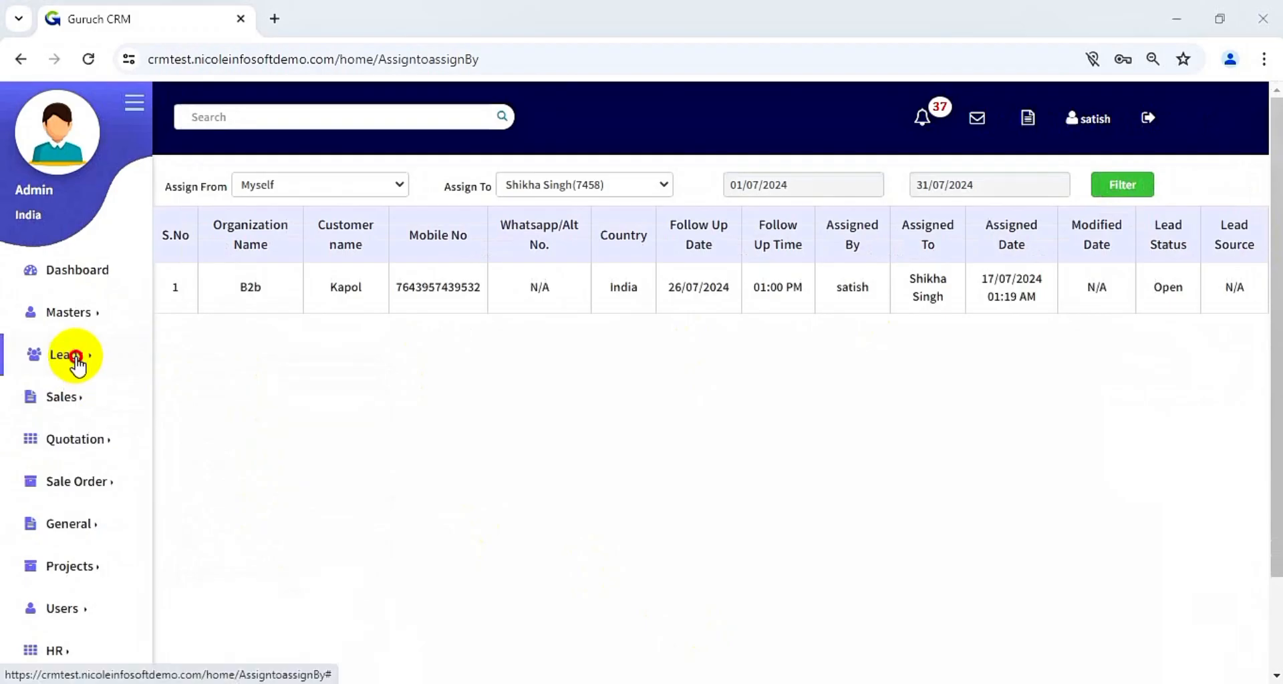
pyautogui.moveTo(78, 357)
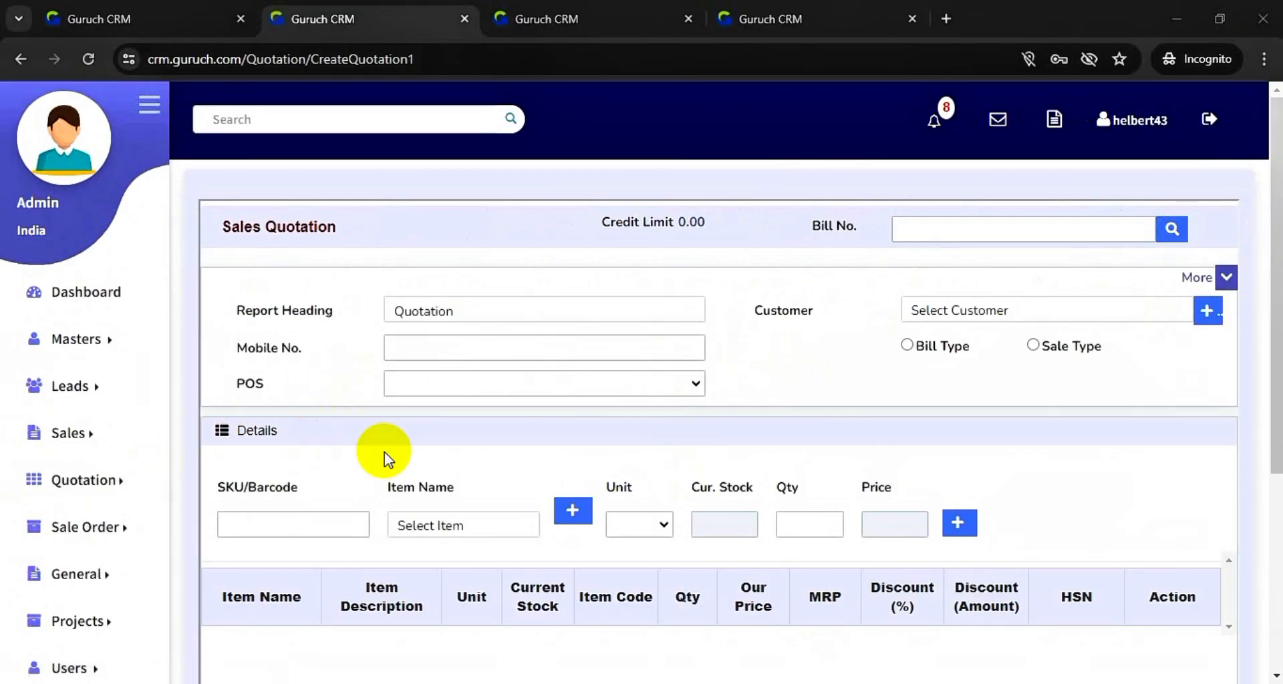
# - Choose the existing customer and add one CRM Module item to the quotation
pyautogui.click(999, 313)
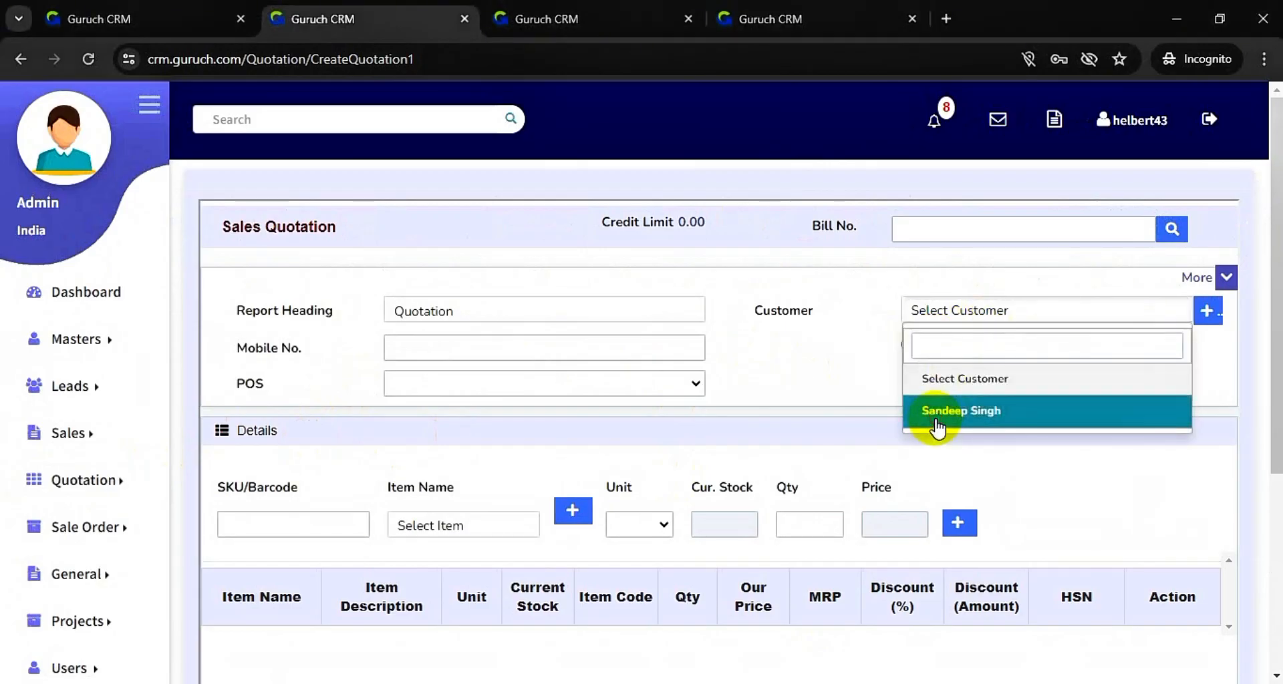
pyautogui.click(935, 419)
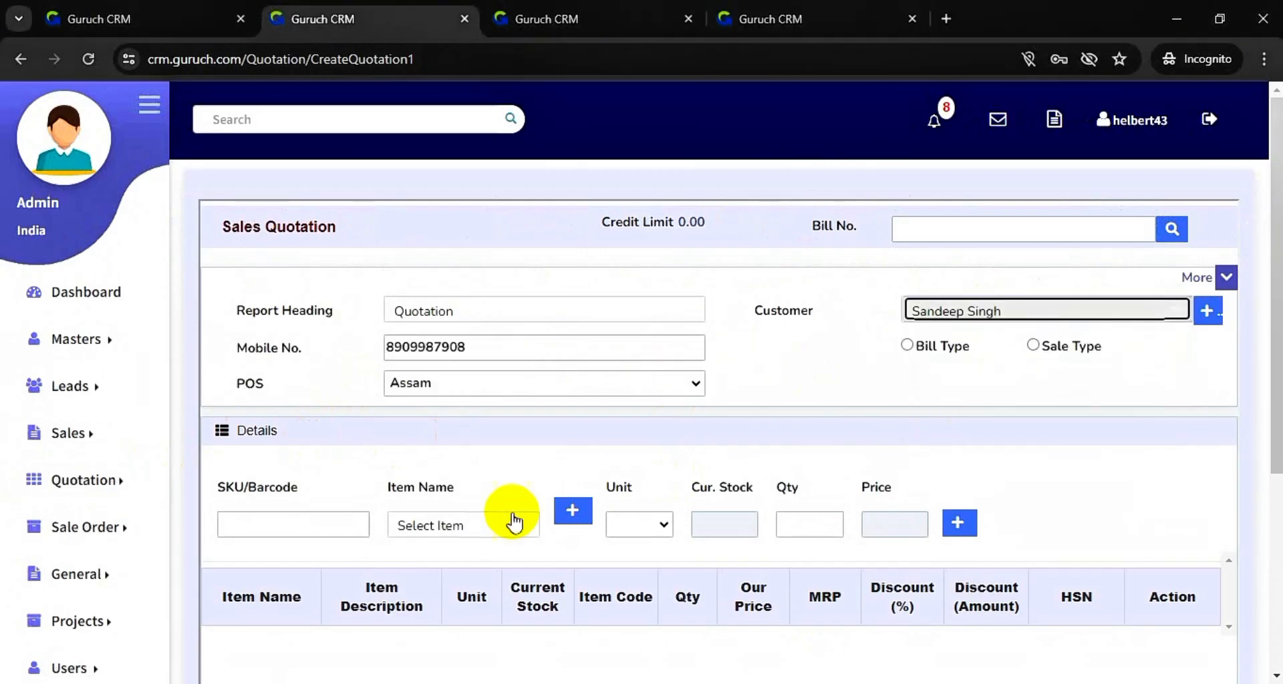
pyautogui.click(488, 531)
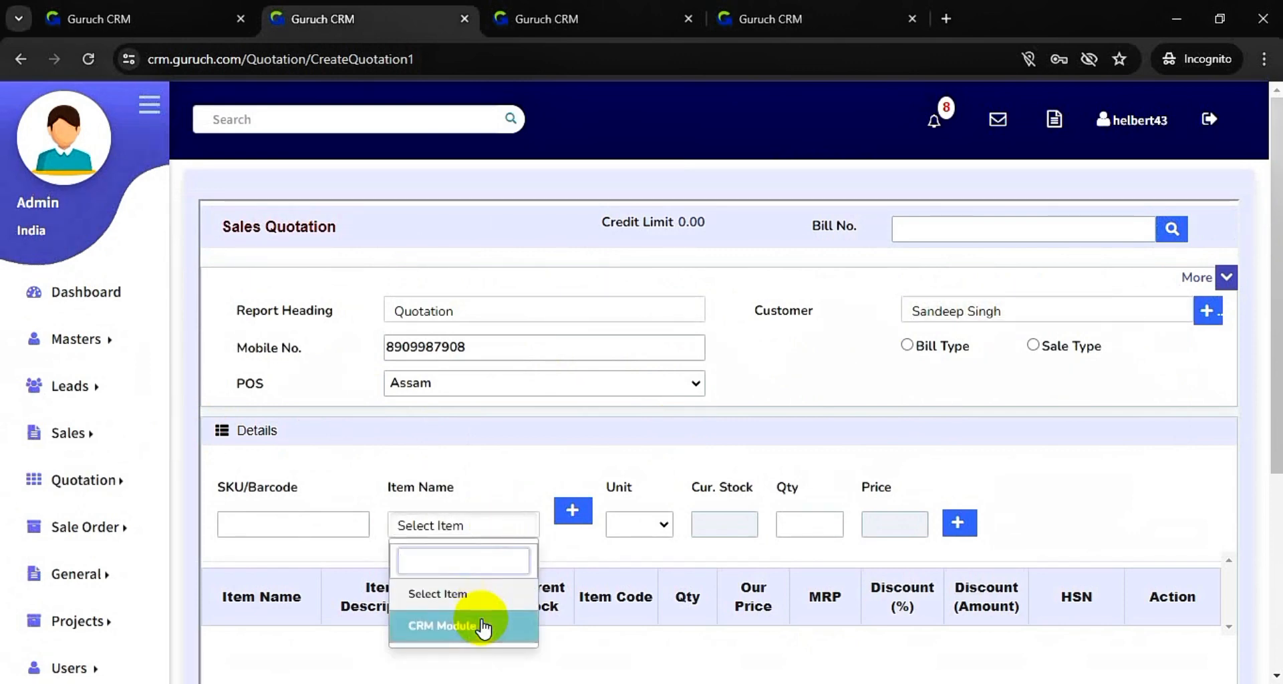
pyautogui.click(482, 626)
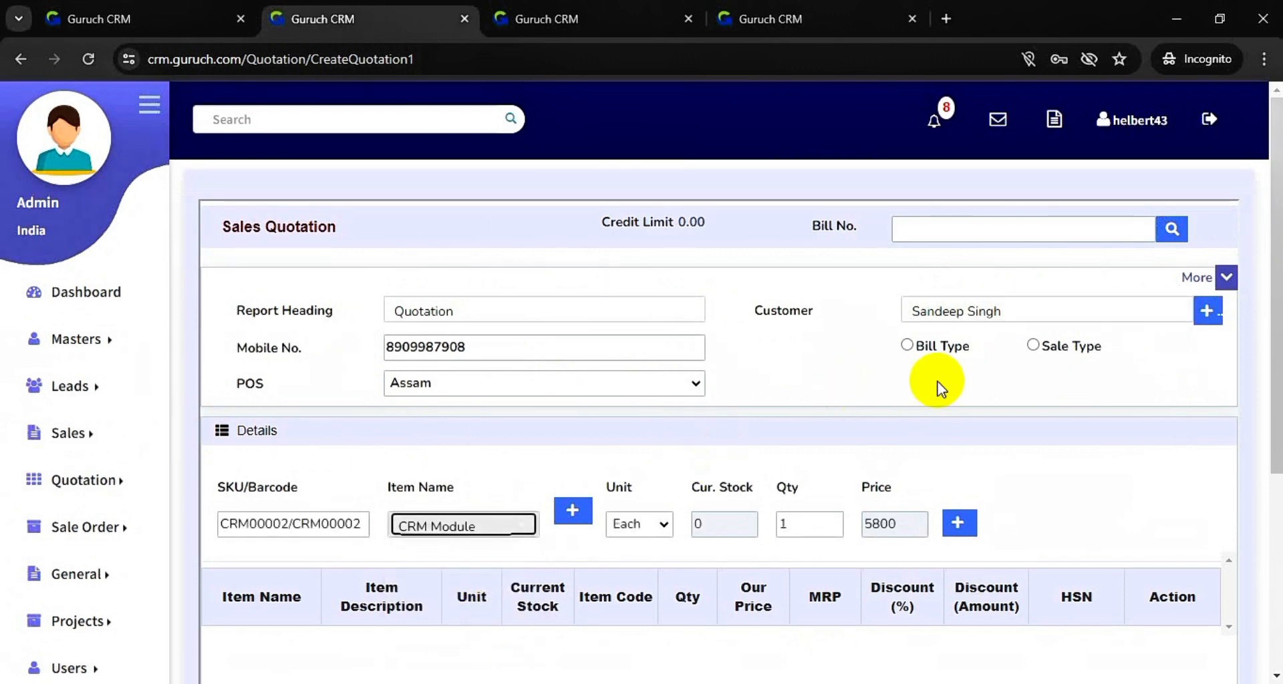
pyautogui.scroll(-1, 937, 381)
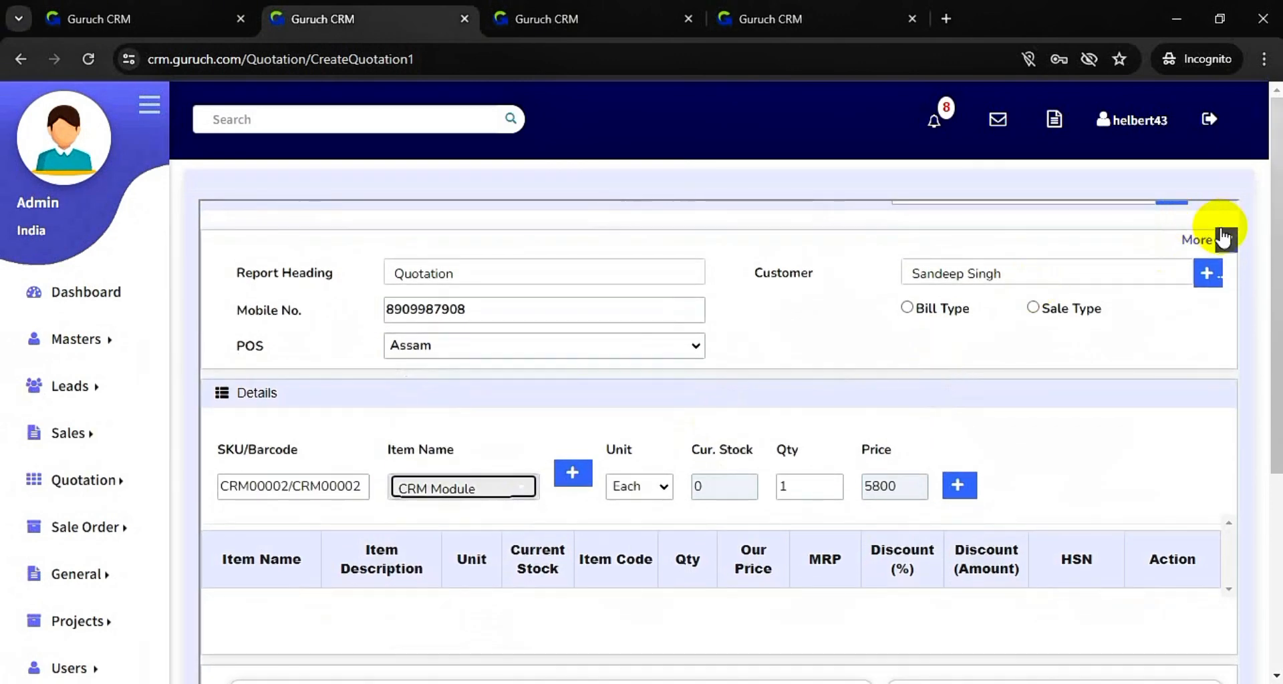
pyautogui.click(1225, 277)
pyautogui.click(1225, 240)
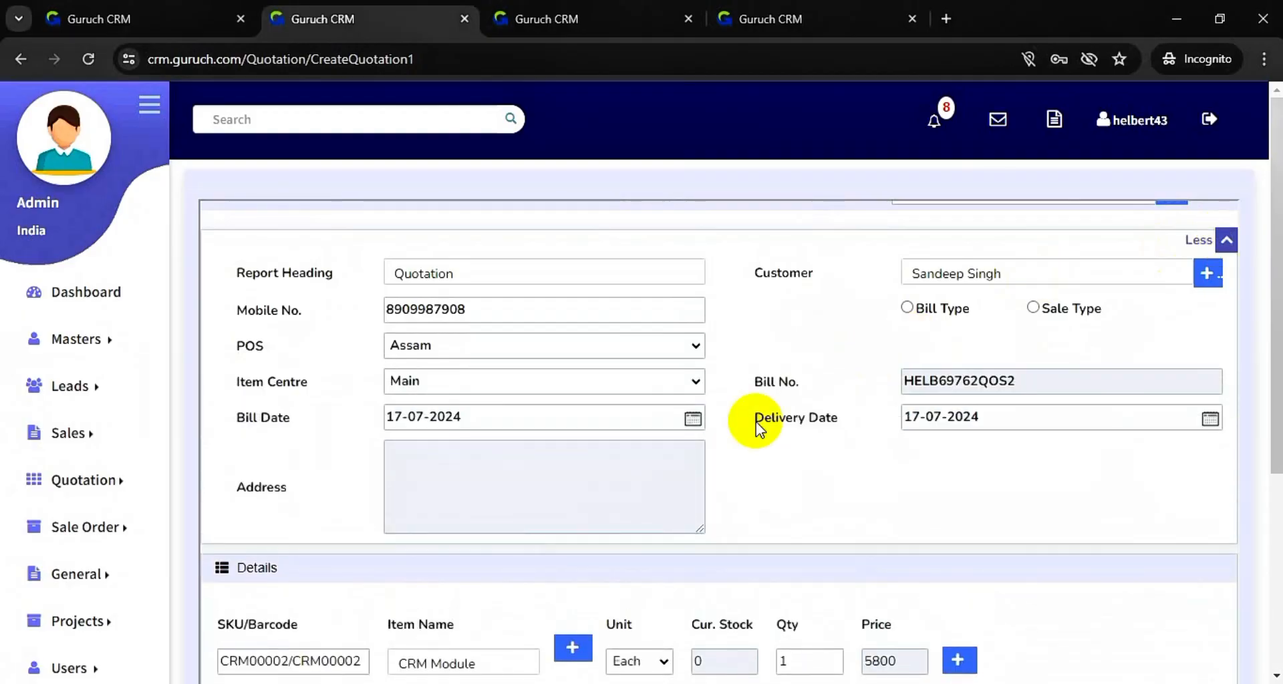
pyautogui.scroll(1, 756, 422)
pyautogui.scroll(-5, 755, 422)
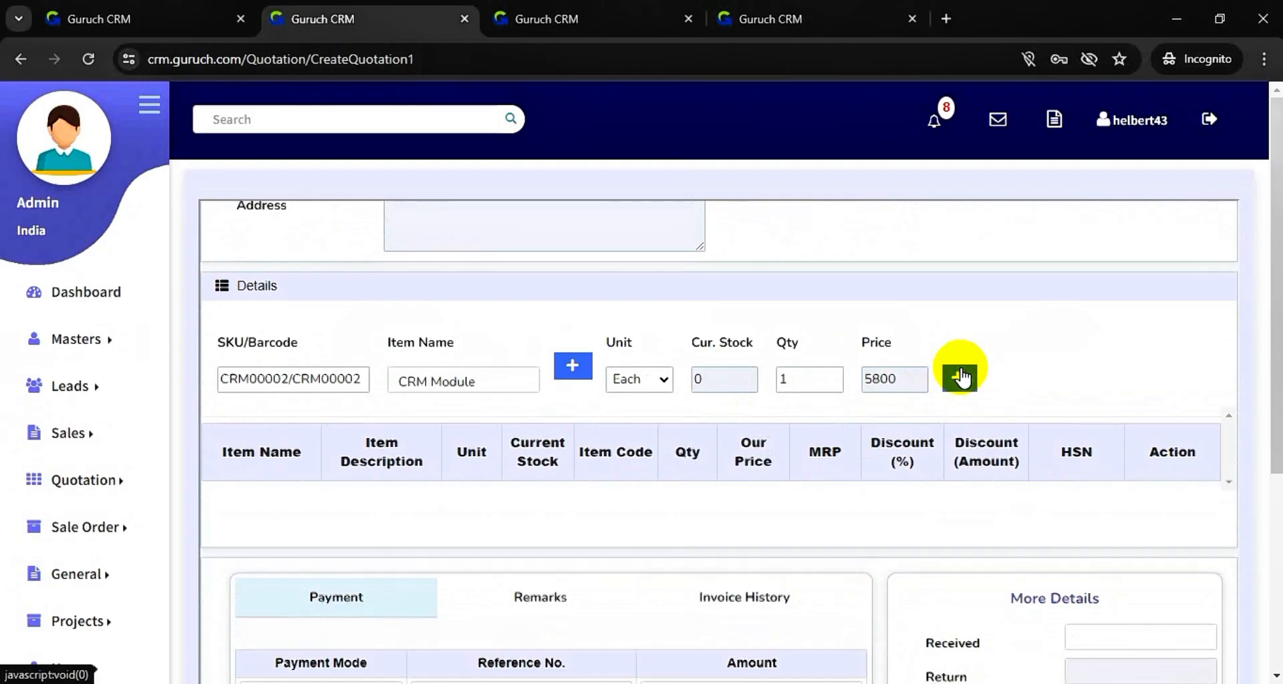
pyautogui.click(961, 377)
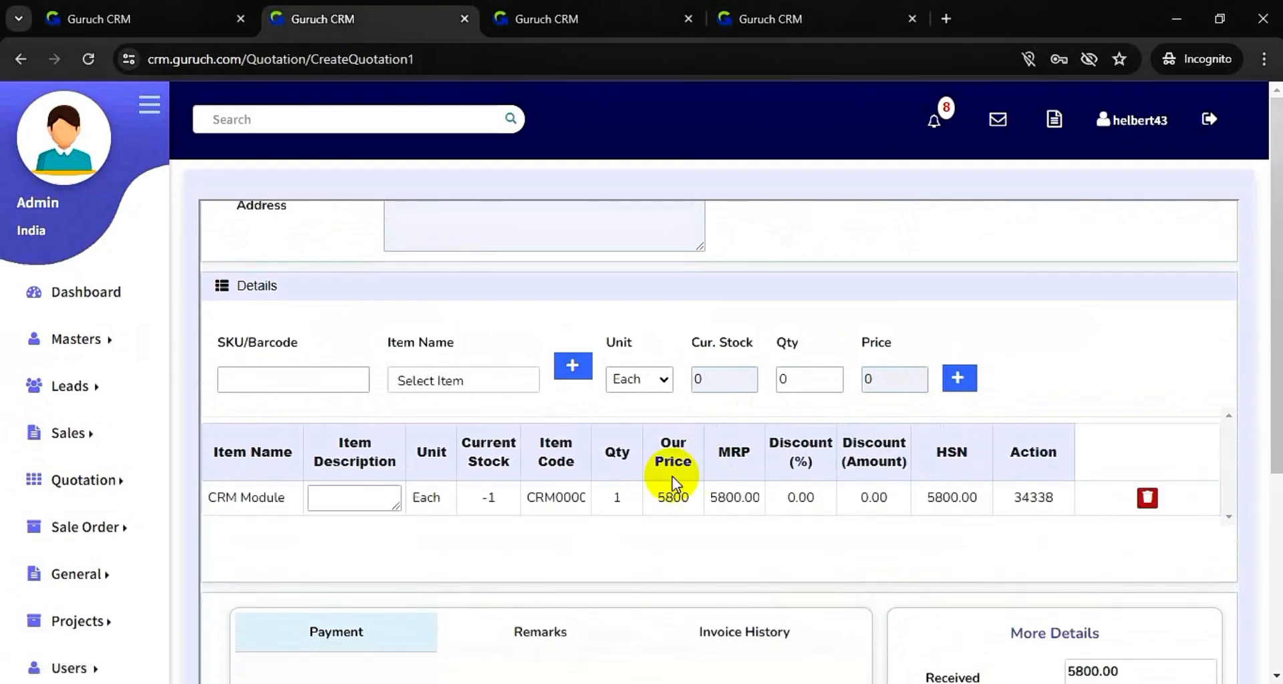
# - Save the quotation and confirm the submission
pyautogui.scroll(-2, 673, 476)
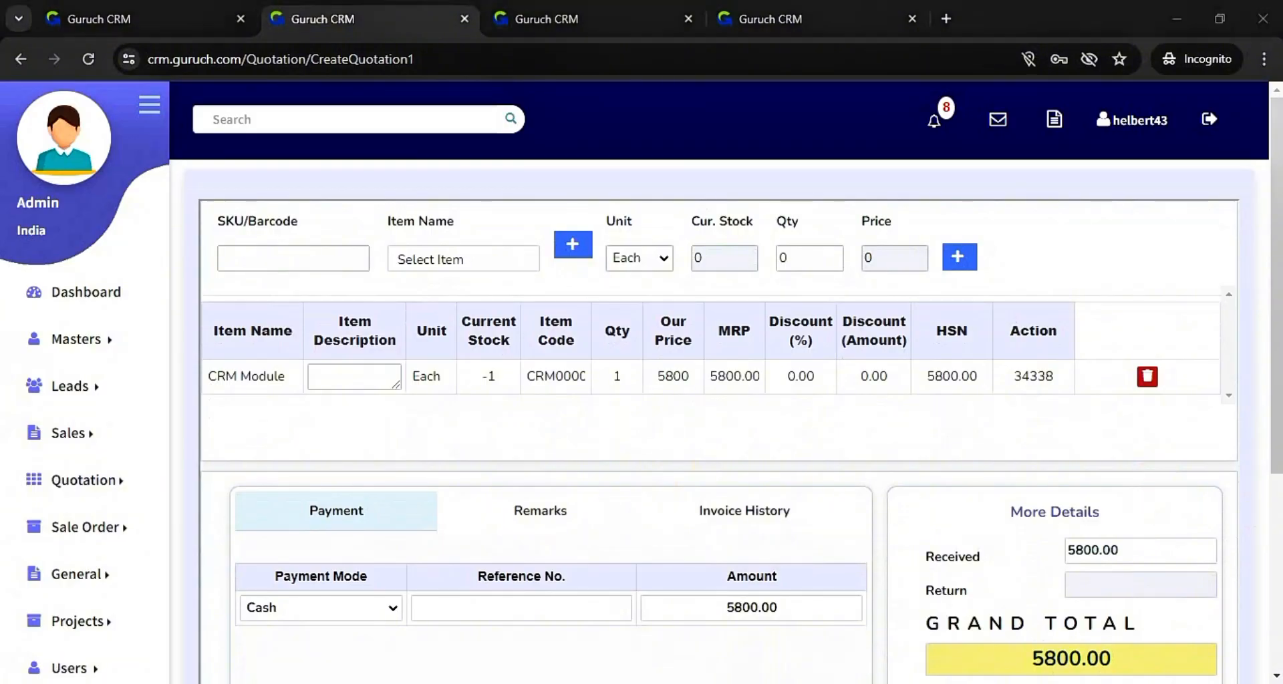
pyautogui.scroll(-5, 1277, 565)
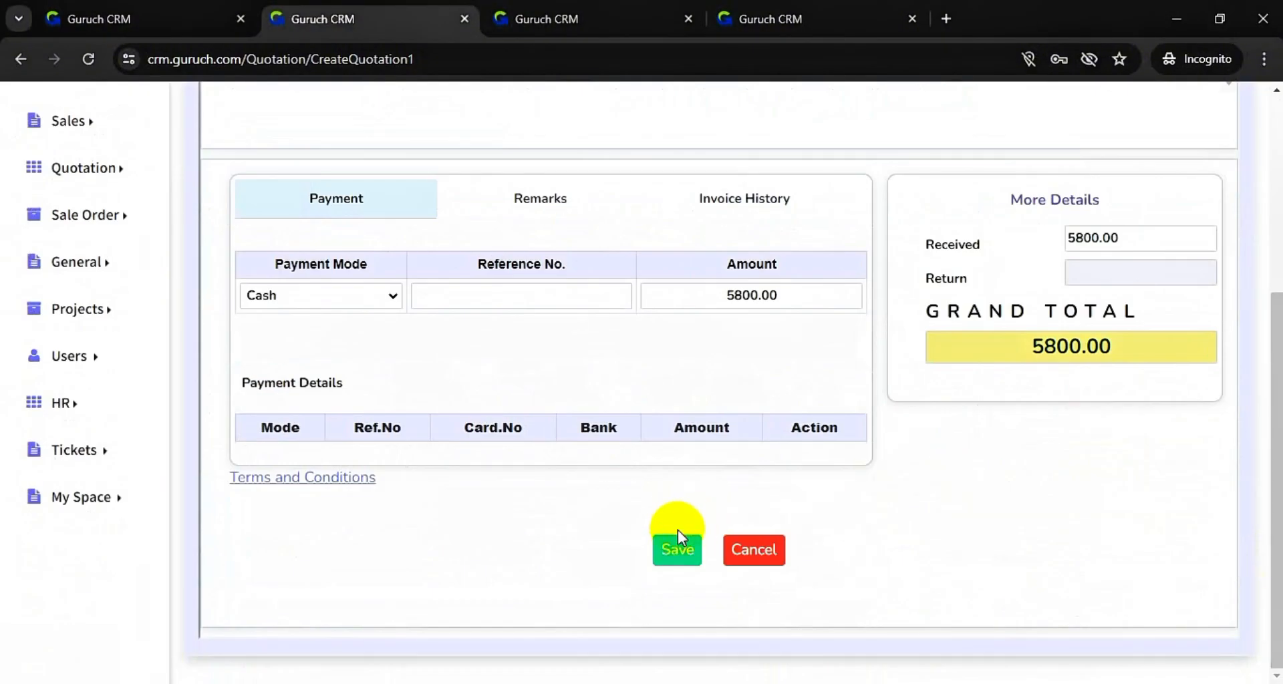
pyautogui.click(675, 550)
pyautogui.click(752, 373)
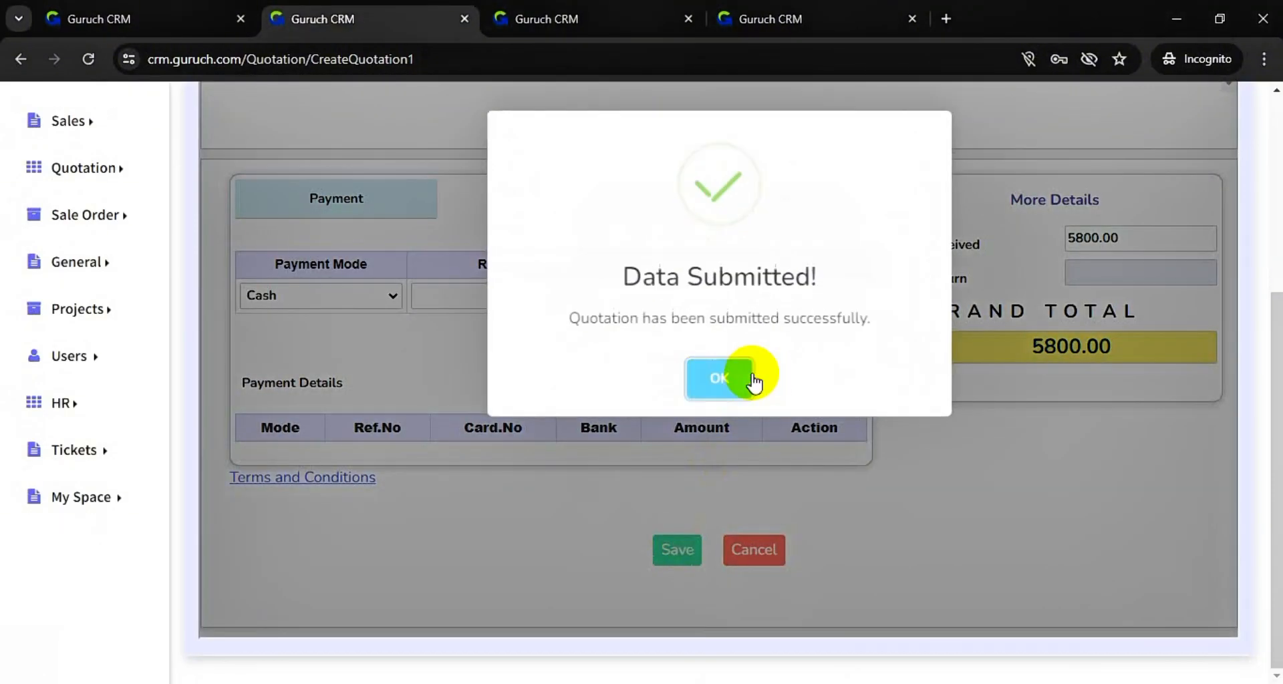
pyautogui.click(722, 374)
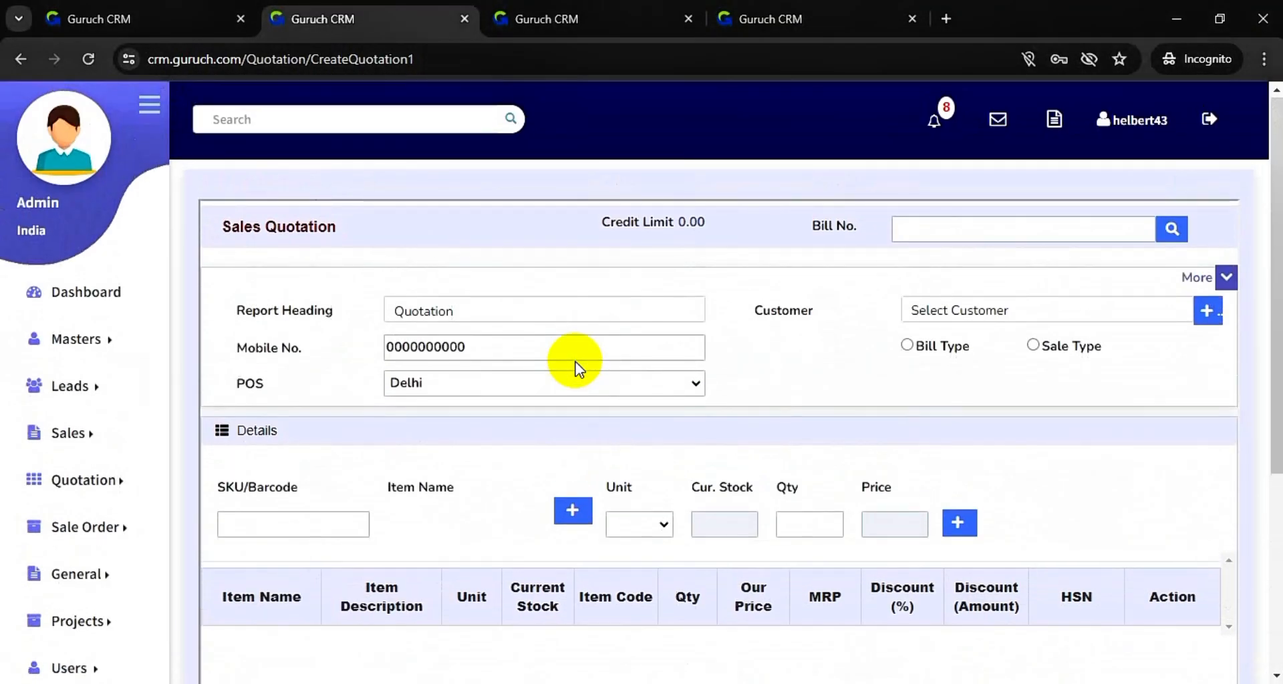
# - Open the sale quotation report via Quotation > View Quotations
pyautogui.scroll(-3, 576, 366)
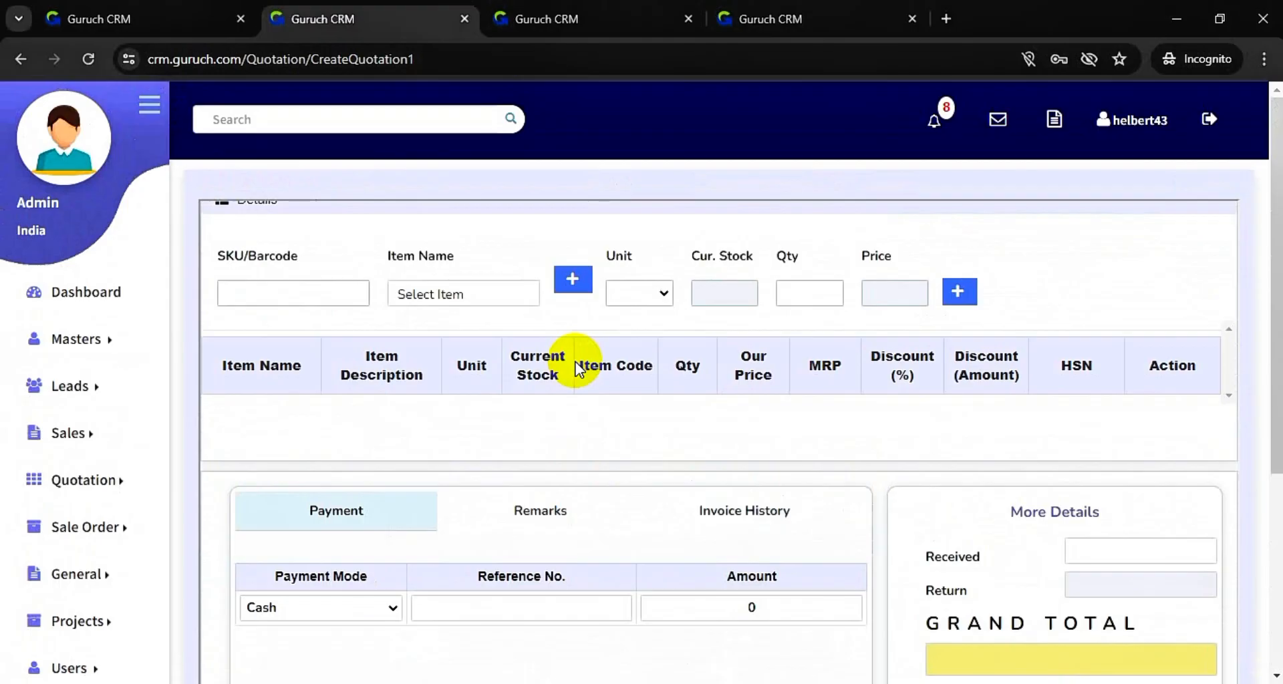
pyautogui.click(129, 493)
pyautogui.click(191, 510)
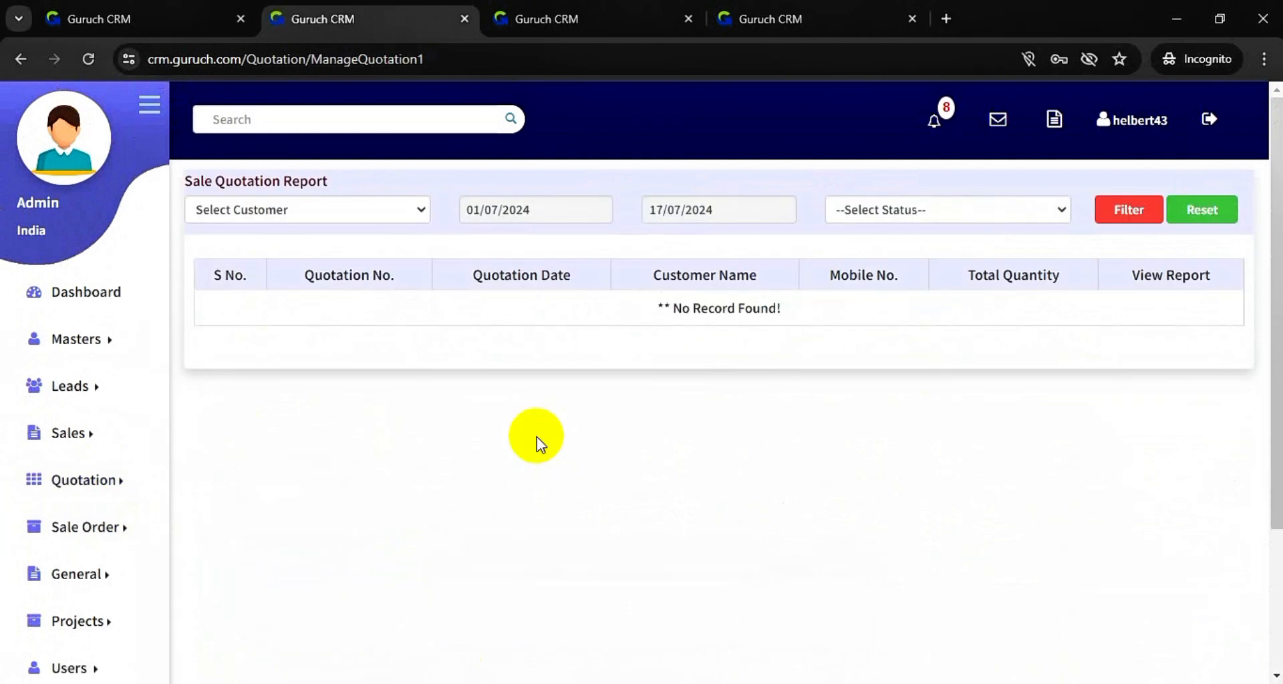
# - Set the report's end date to 18/07/2024 and apply the date filter
pyautogui.click(383, 219)
pyautogui.click(479, 212)
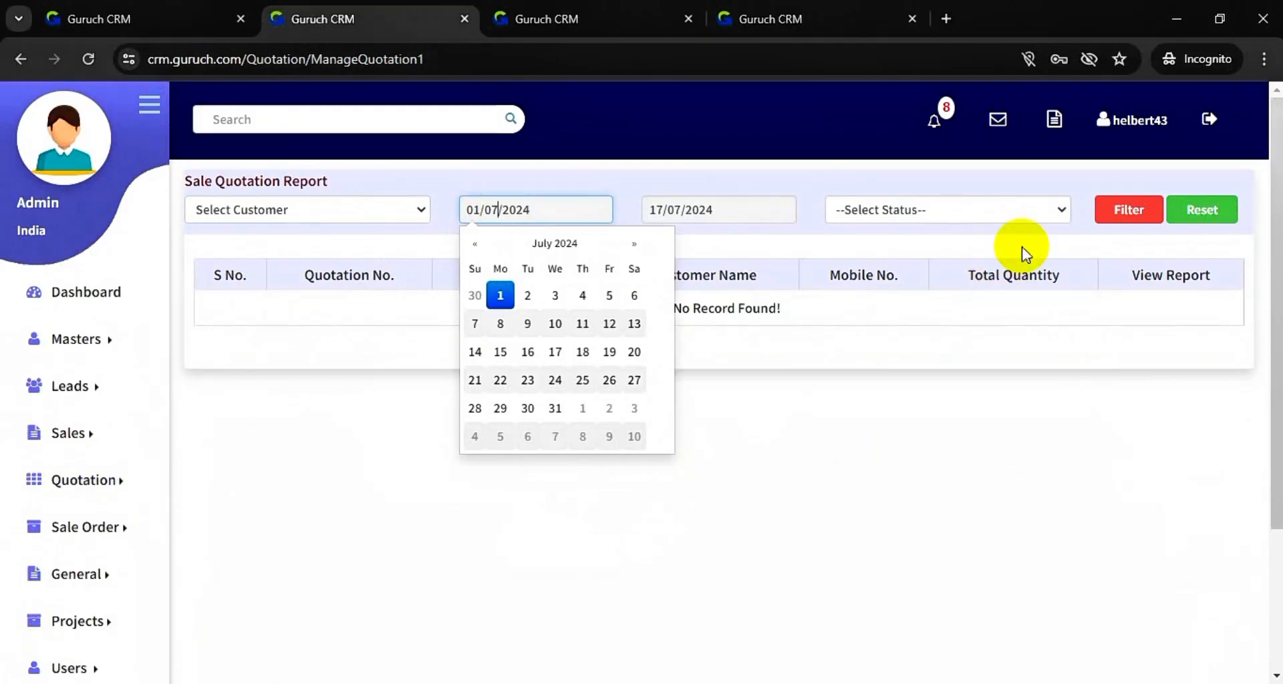
pyautogui.click(716, 208)
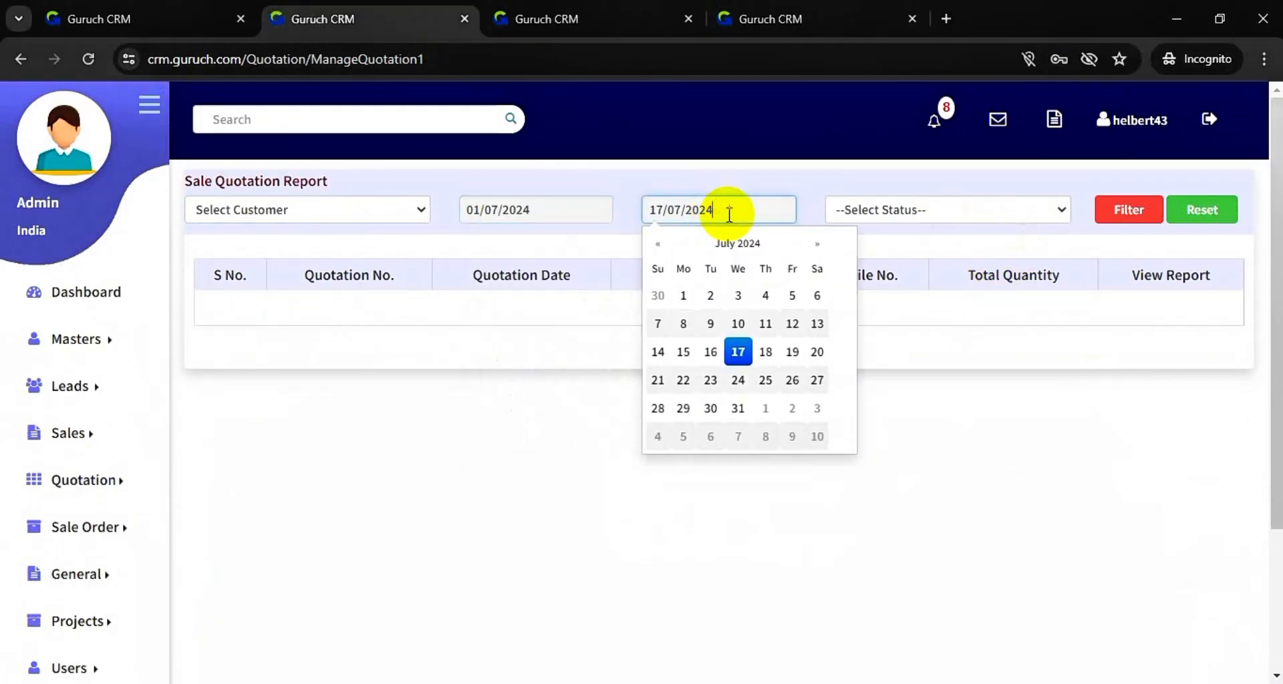
pyautogui.click(772, 353)
pyautogui.click(1114, 212)
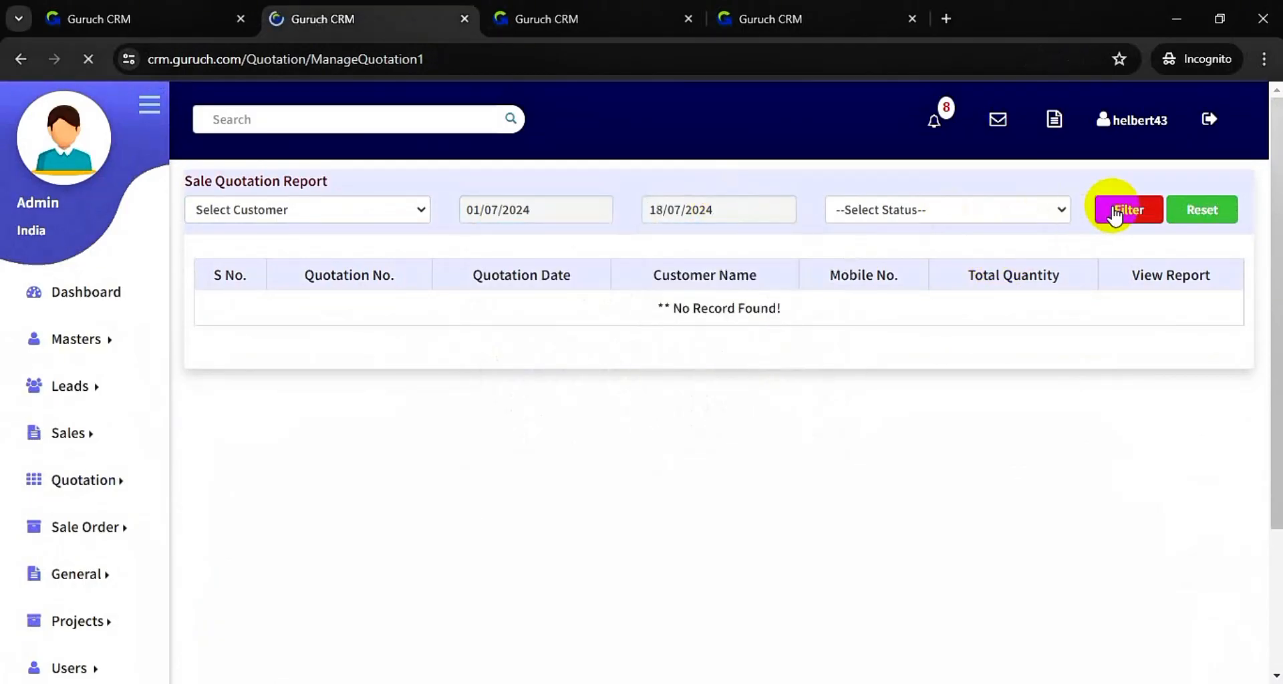
# - Filter the report to quotations with Created status
pyautogui.click(969, 212)
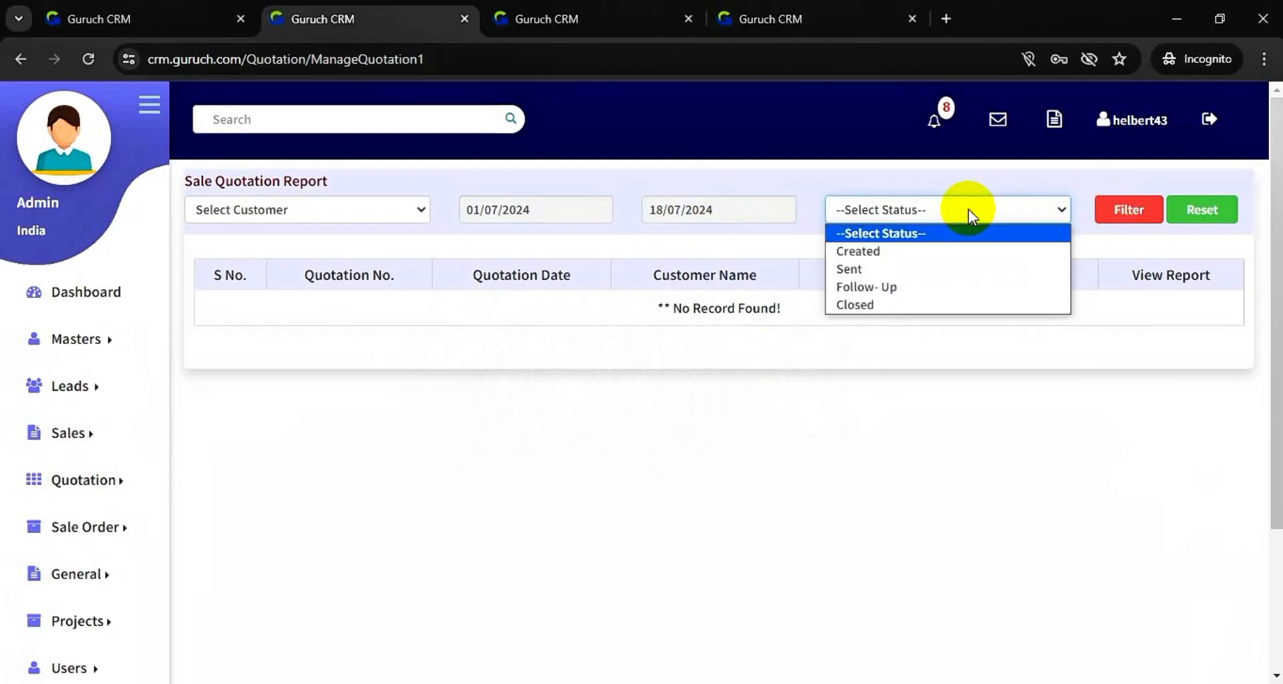
pyautogui.click(959, 252)
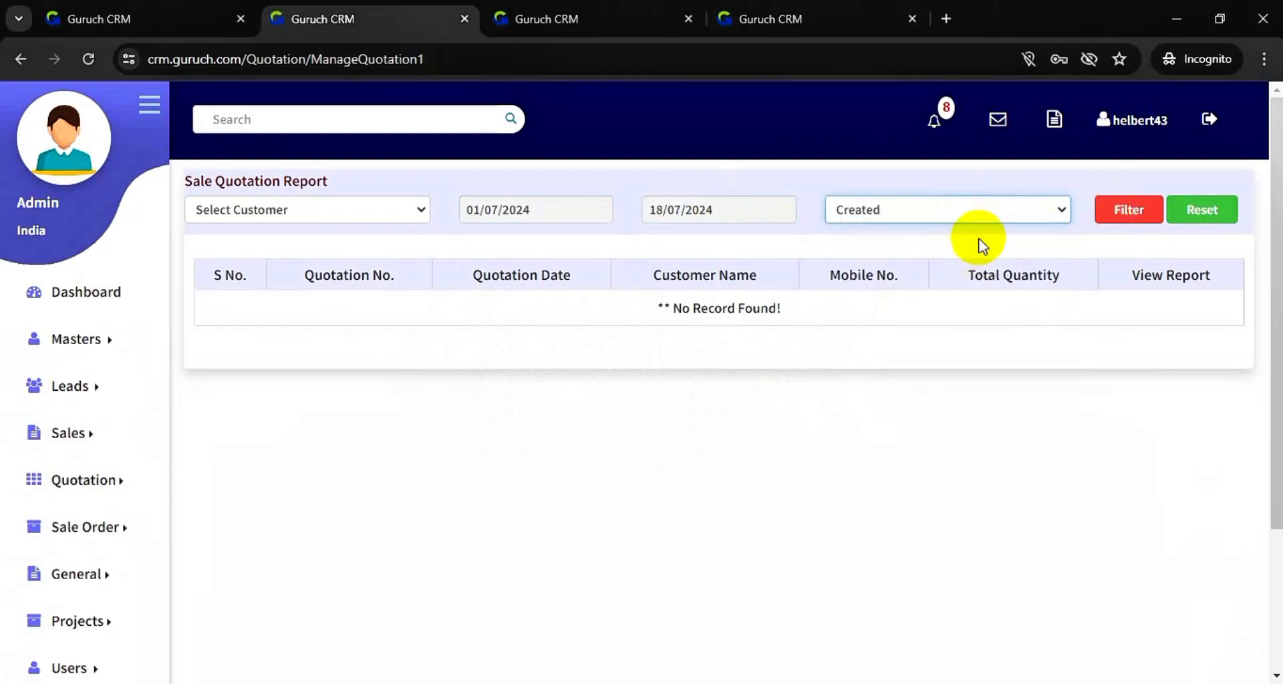
pyautogui.click(1117, 214)
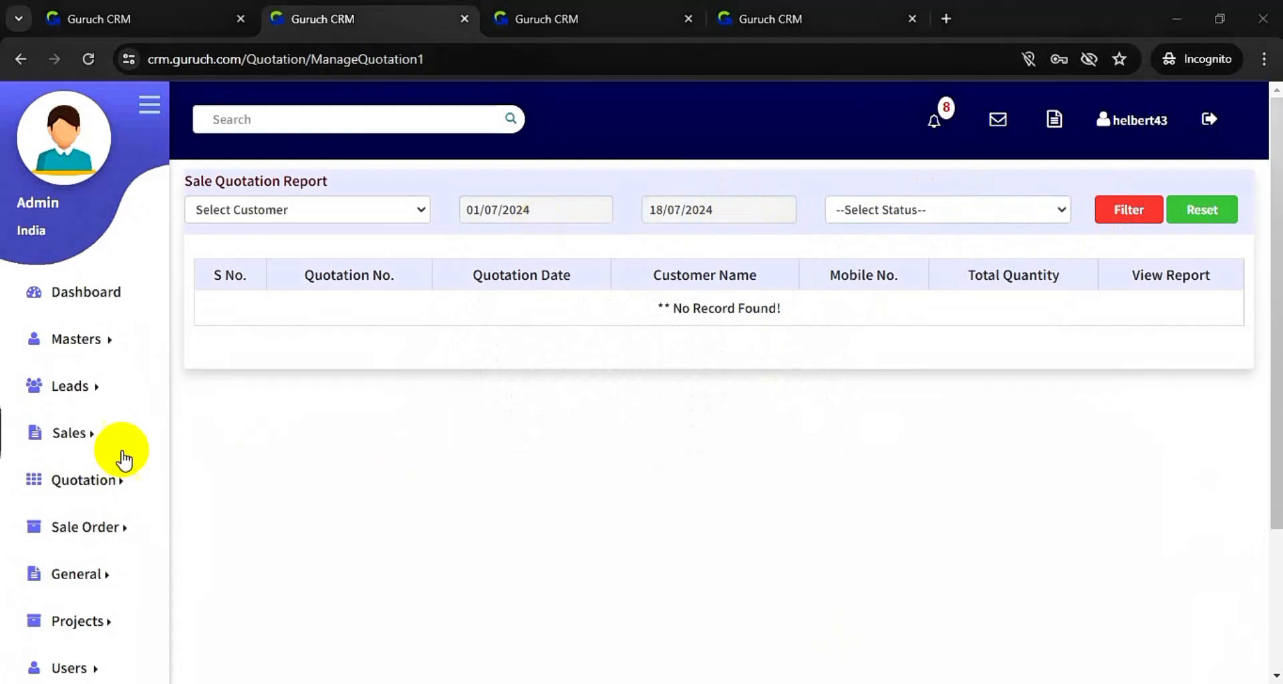
# - Open the list of sale orders from the Sale Order menu
pyautogui.click(126, 515)
pyautogui.click(201, 524)
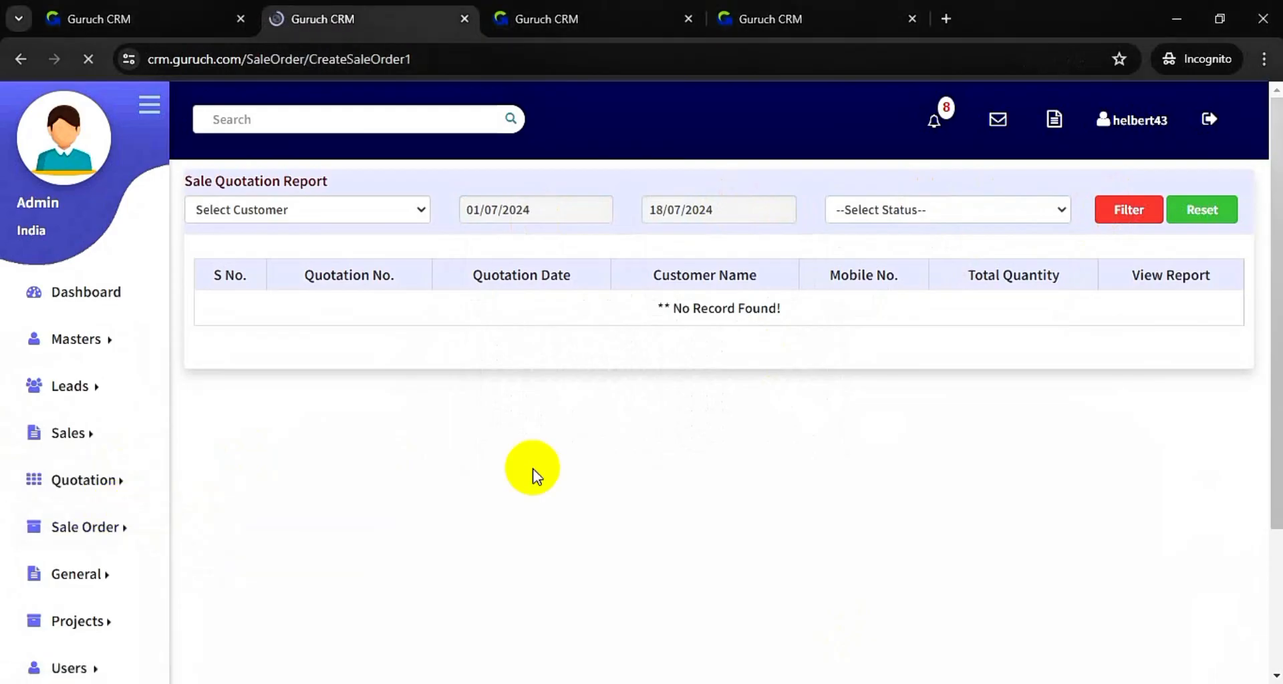
pyautogui.click(110, 528)
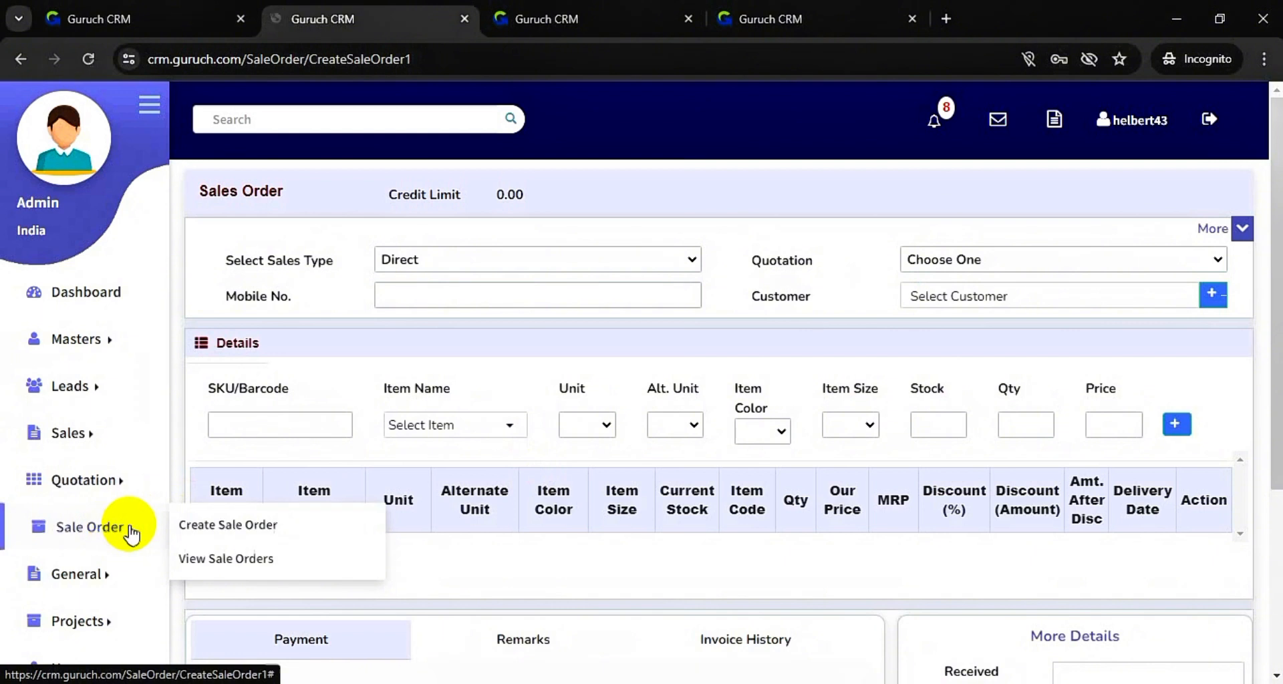
pyautogui.click(242, 561)
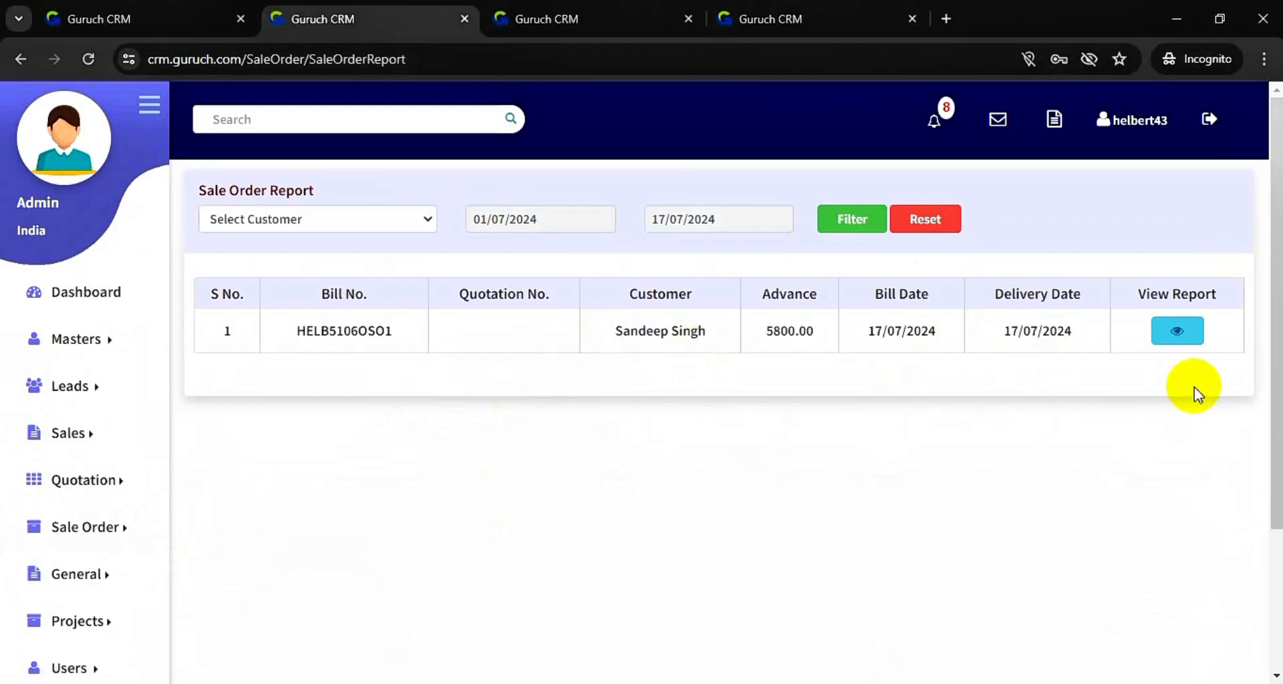
# - Review the printable report for the 5800.00 CRM Module sales order, then close it
pyautogui.click(1179, 329)
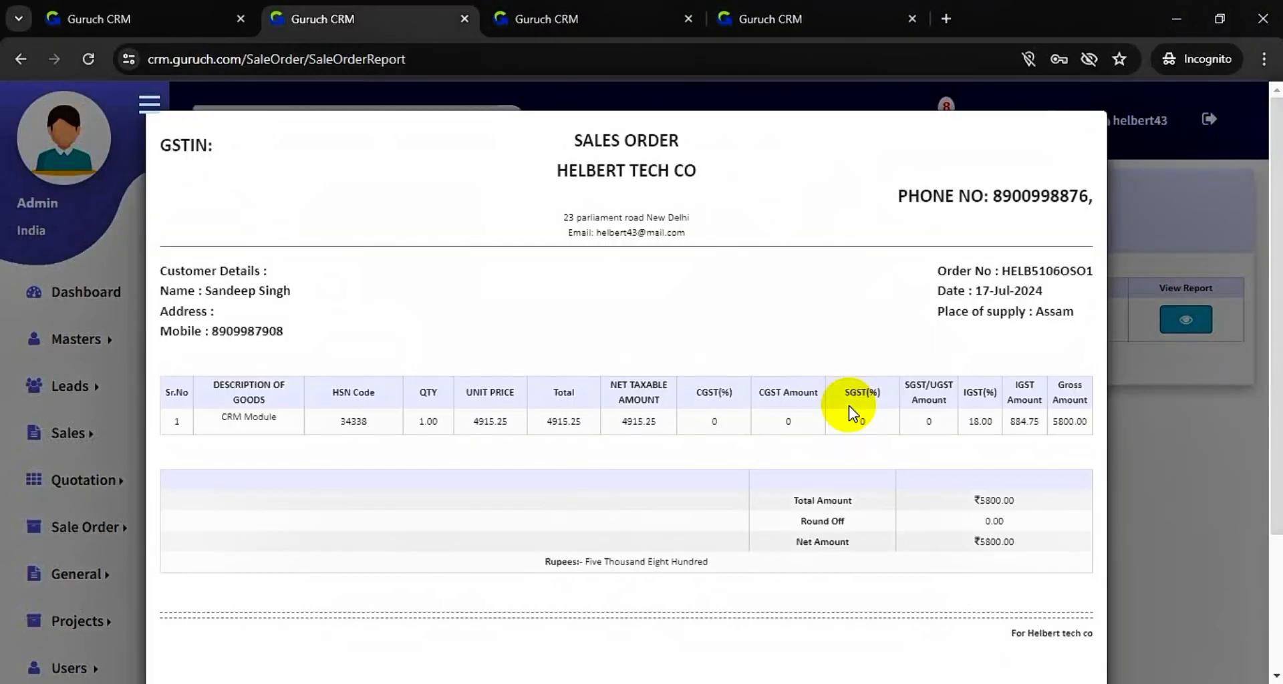
pyautogui.scroll(-1, 702, 419)
pyautogui.scroll(-2, 693, 422)
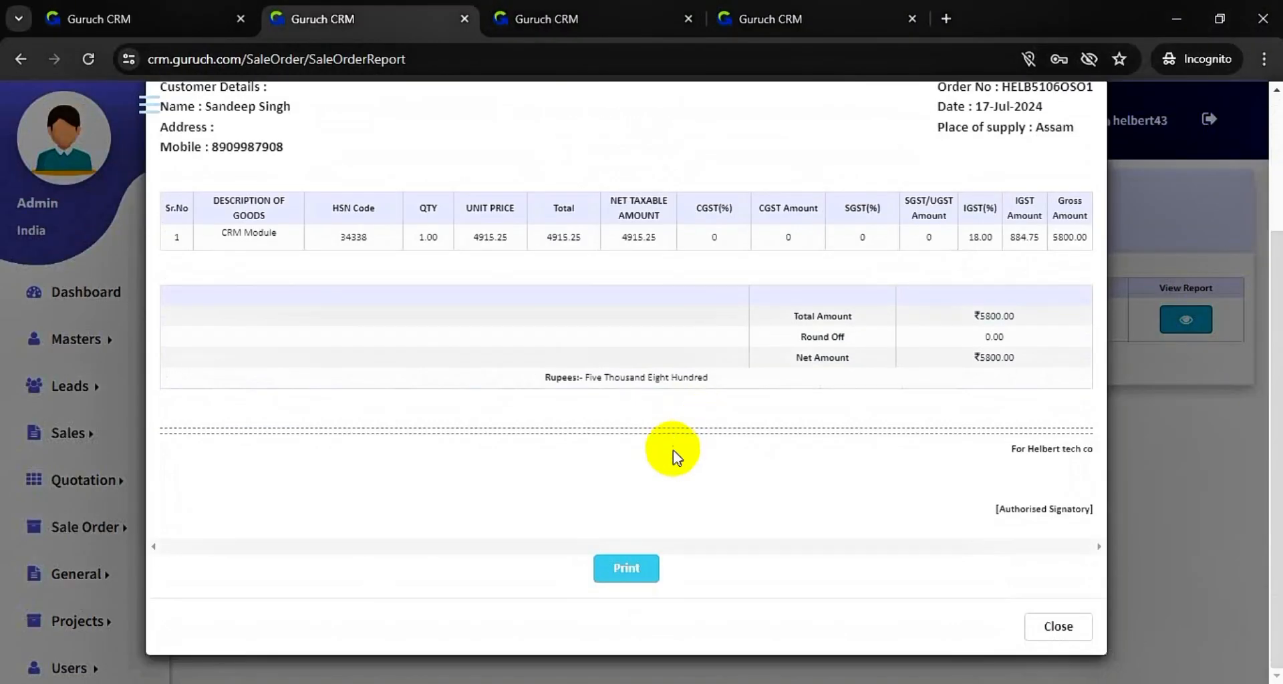
pyautogui.click(1067, 627)
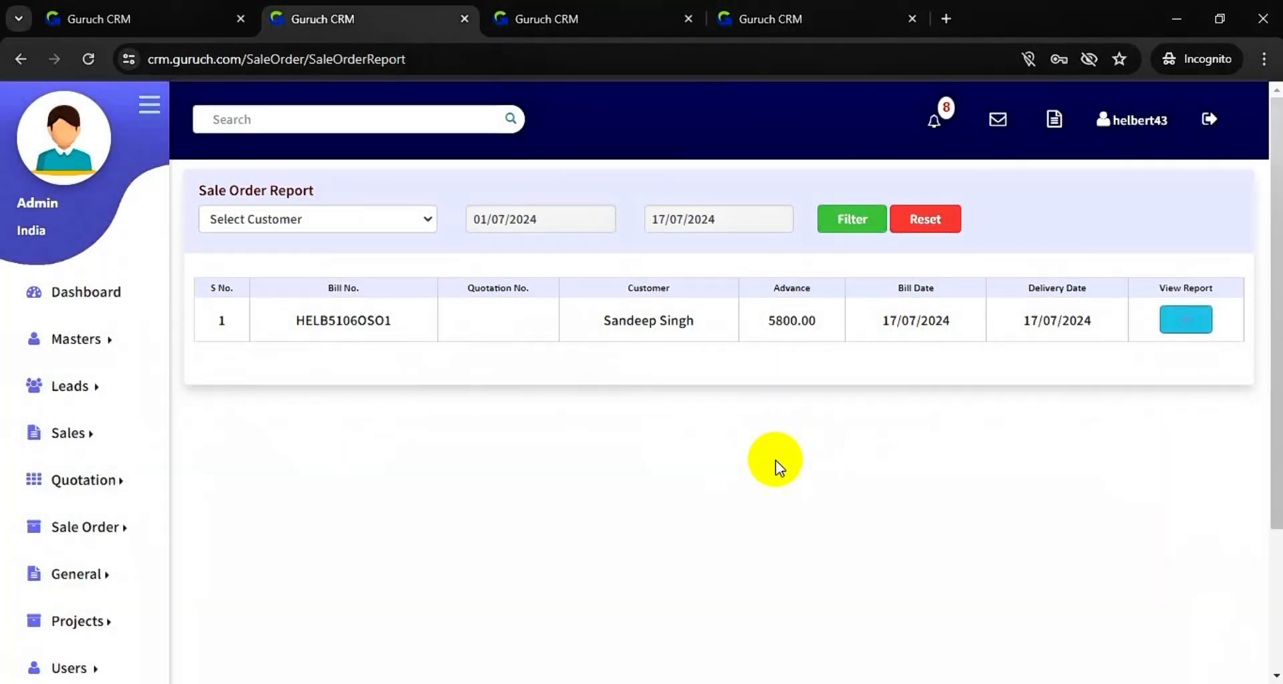
# - Scroll through the sale order report, then bring up the Users flyout with Manage Users and Manage Roles
pyautogui.scroll(-2, 775, 466)
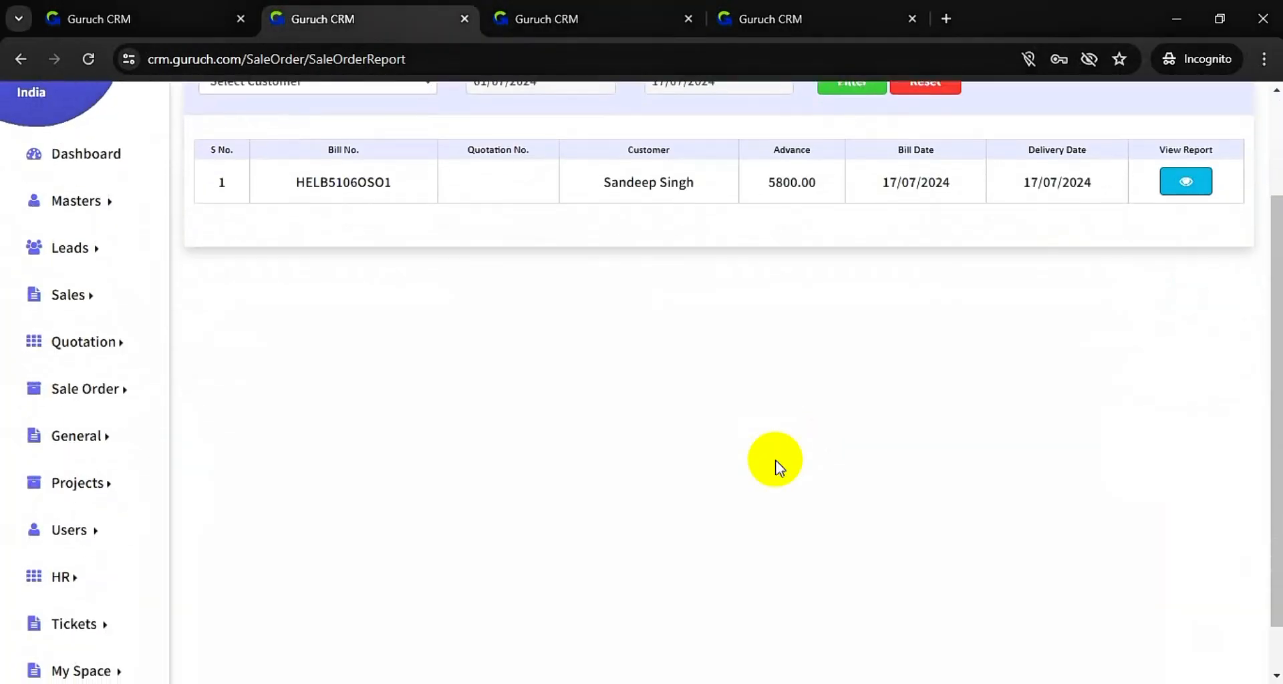
pyautogui.scroll(1, 242, 415)
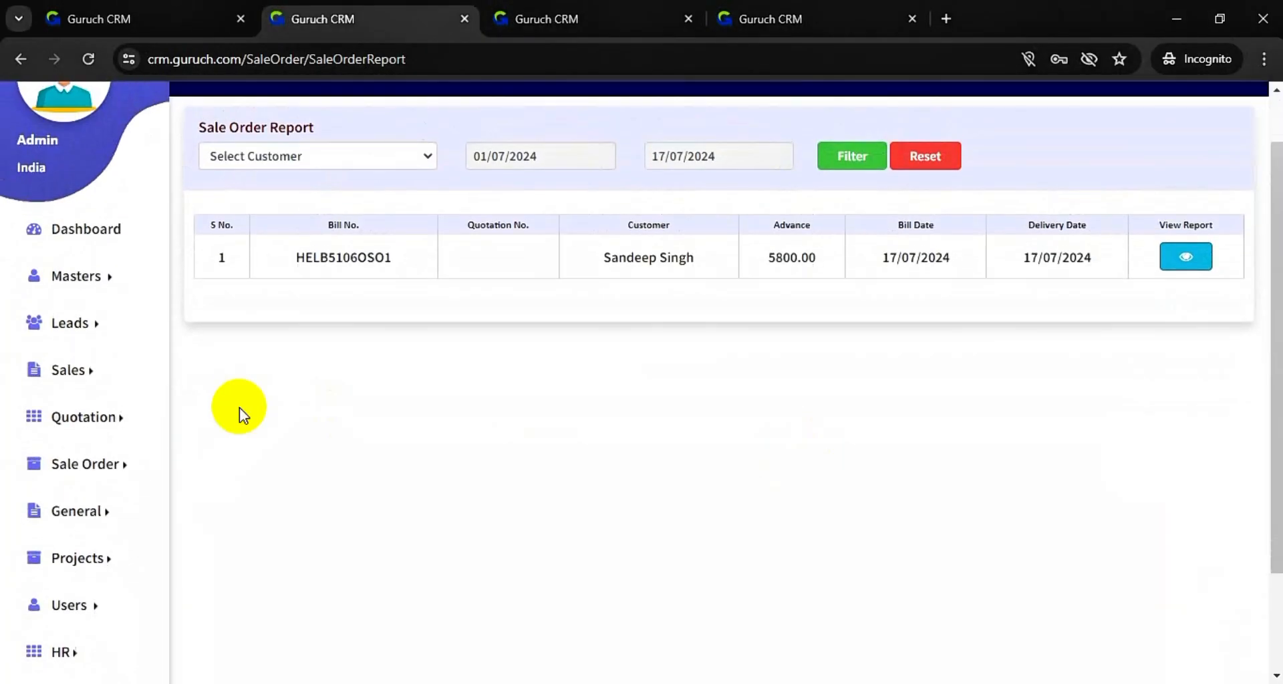
pyautogui.click(115, 512)
pyautogui.click(335, 379)
pyautogui.scroll(-2, 335, 378)
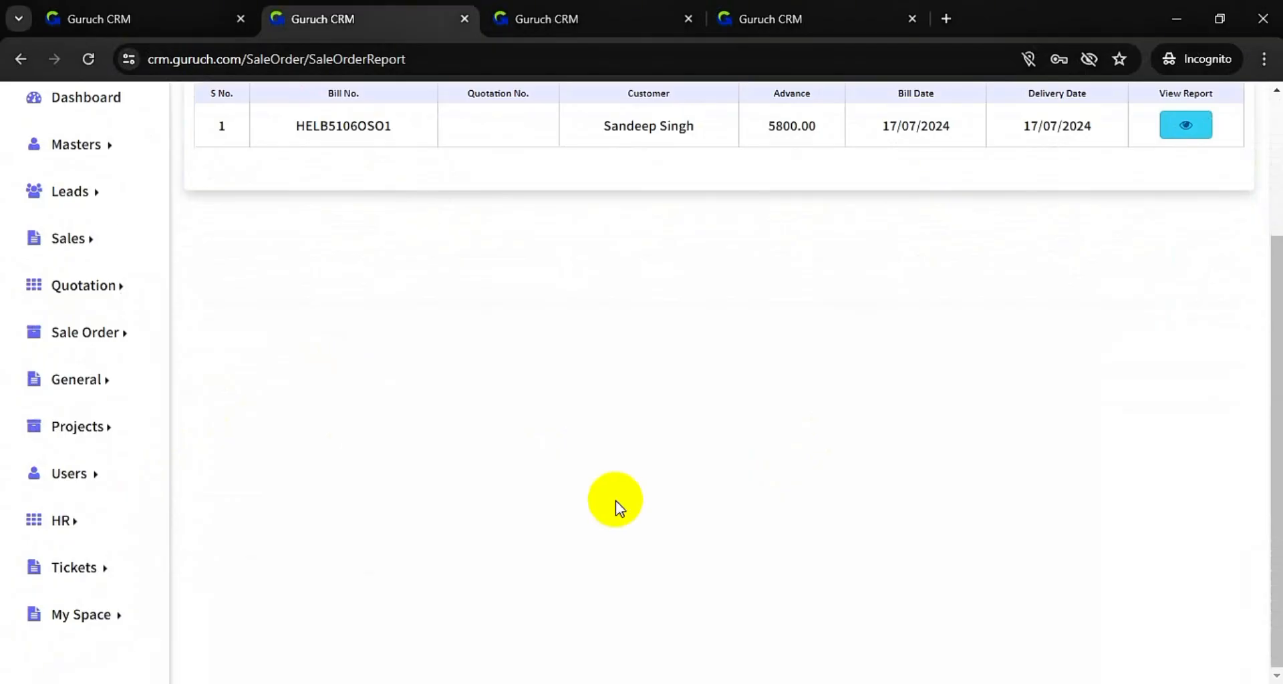
pyautogui.scroll(3, 679, 466)
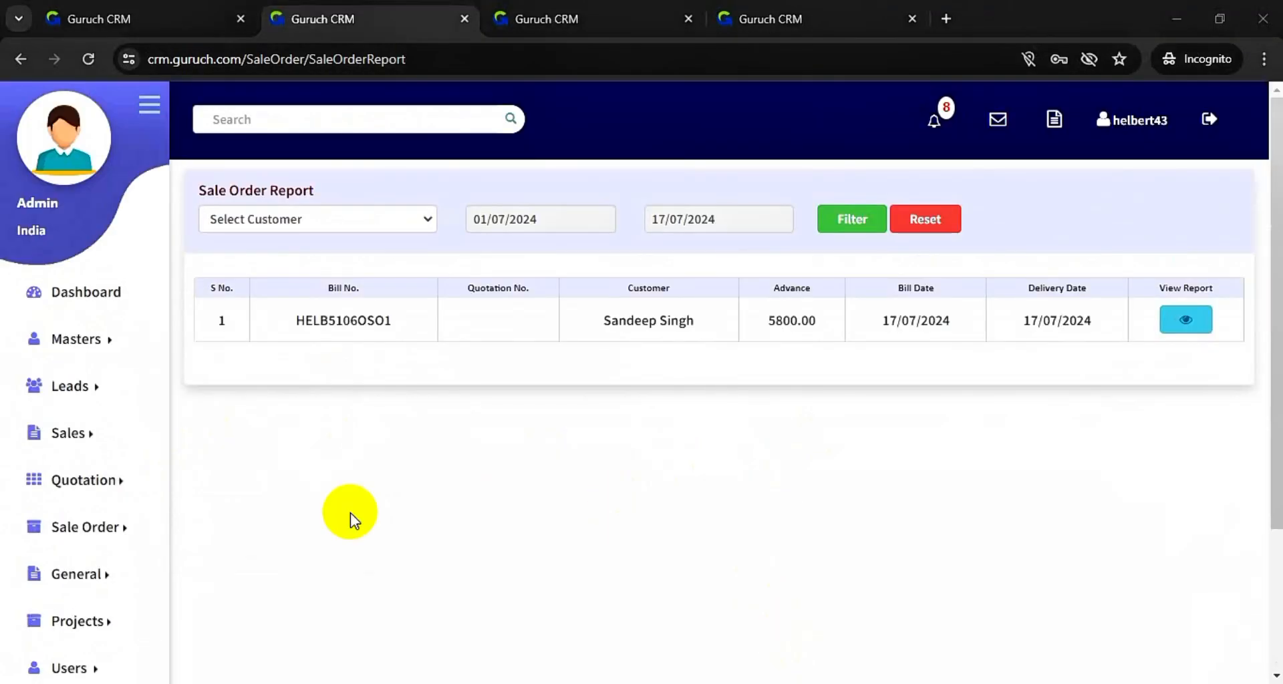
pyautogui.scroll(-3, 350, 512)
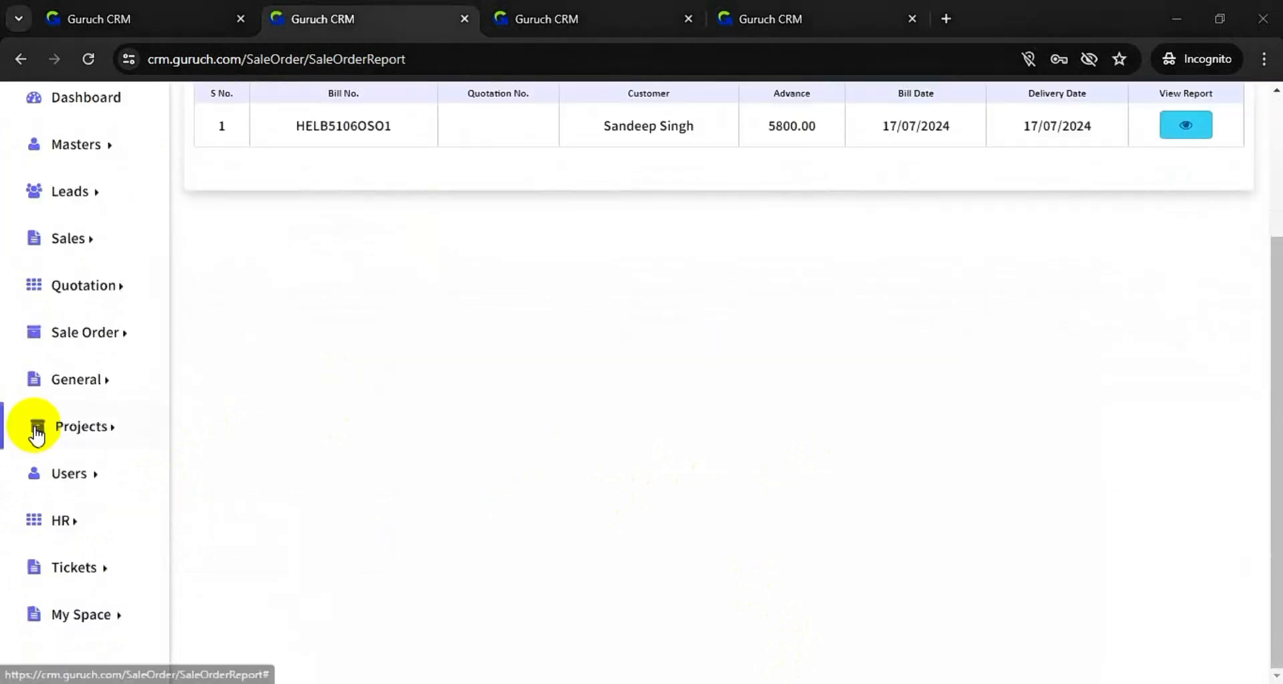
pyautogui.click(74, 475)
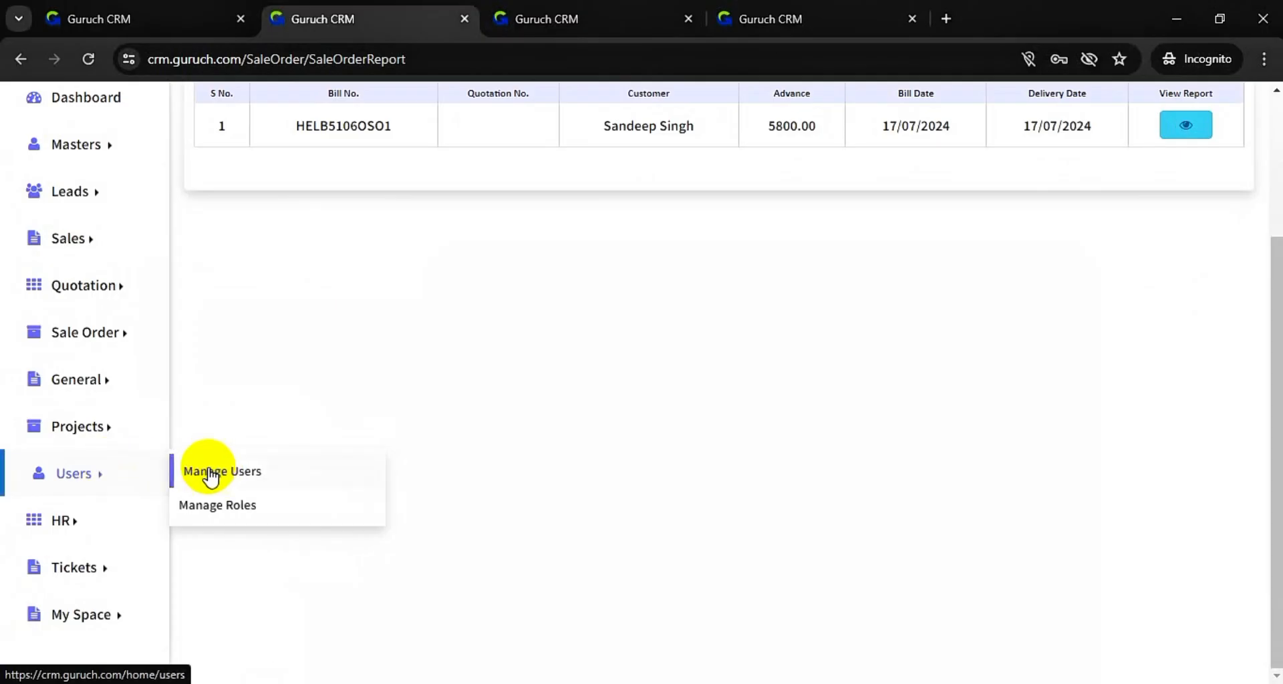
# - Add a new role from Manage Roles and name it Admin using the autofill suggestion
pyautogui.click(244, 512)
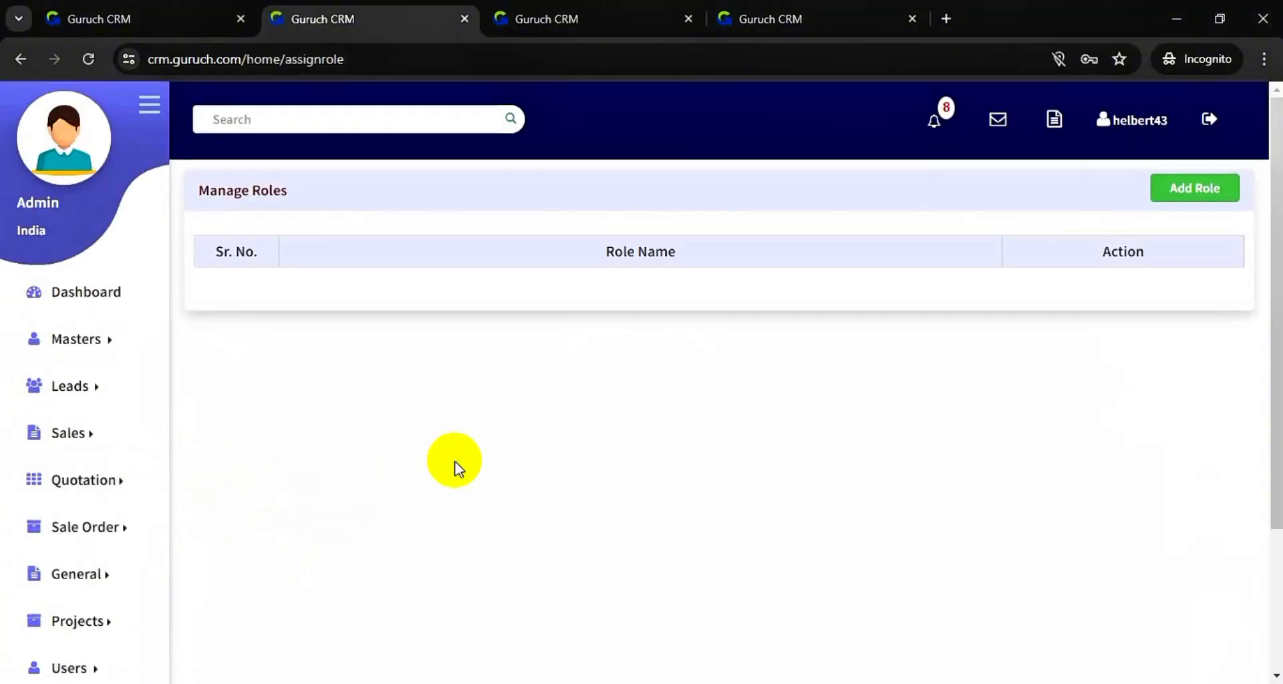
pyautogui.click(1216, 198)
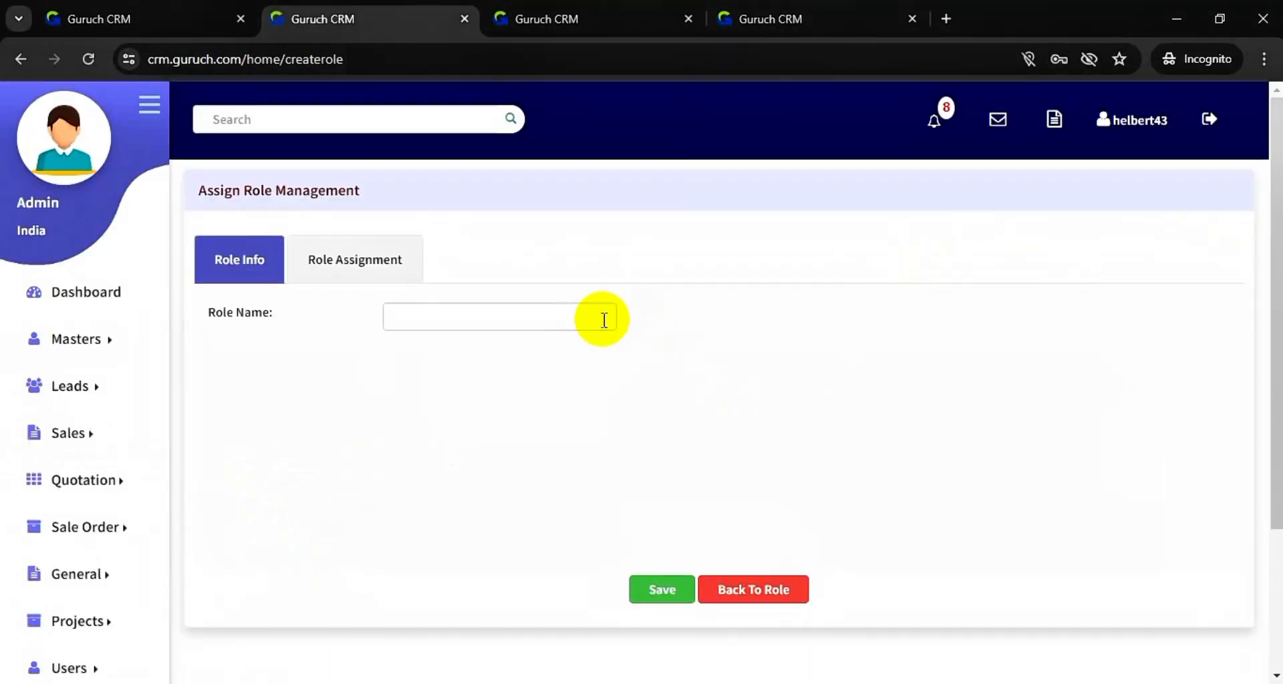
pyautogui.click(558, 318)
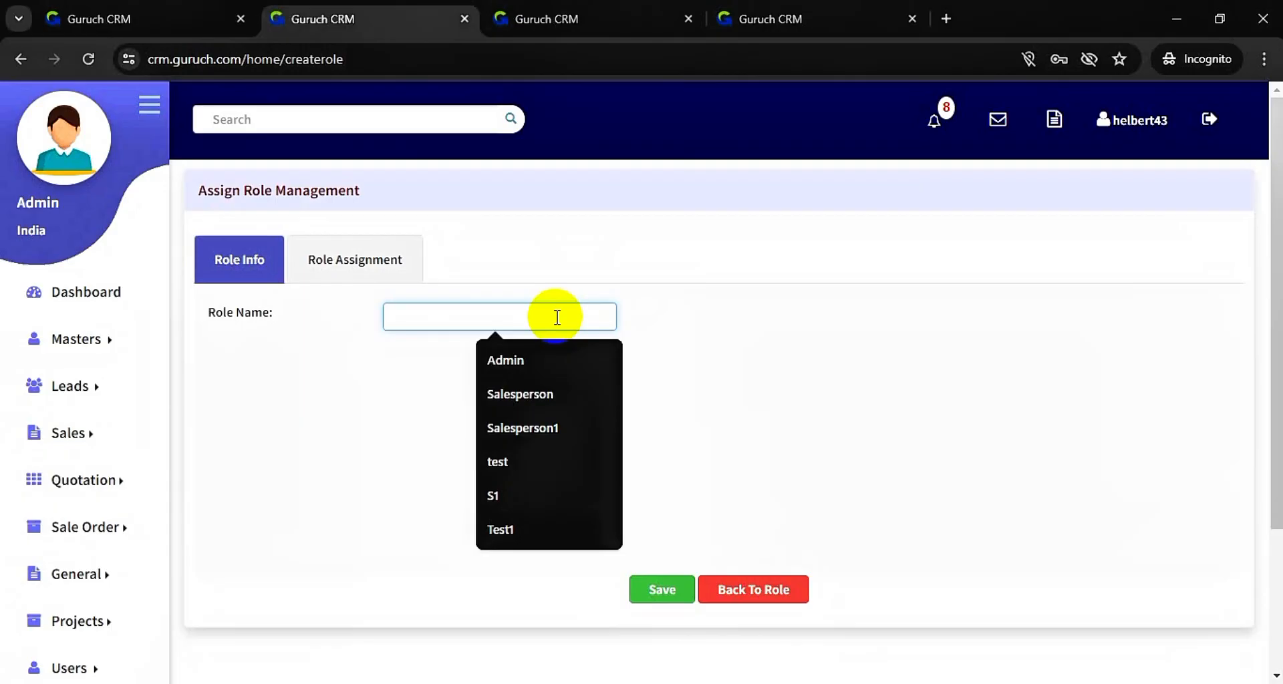
pyautogui.write('a')
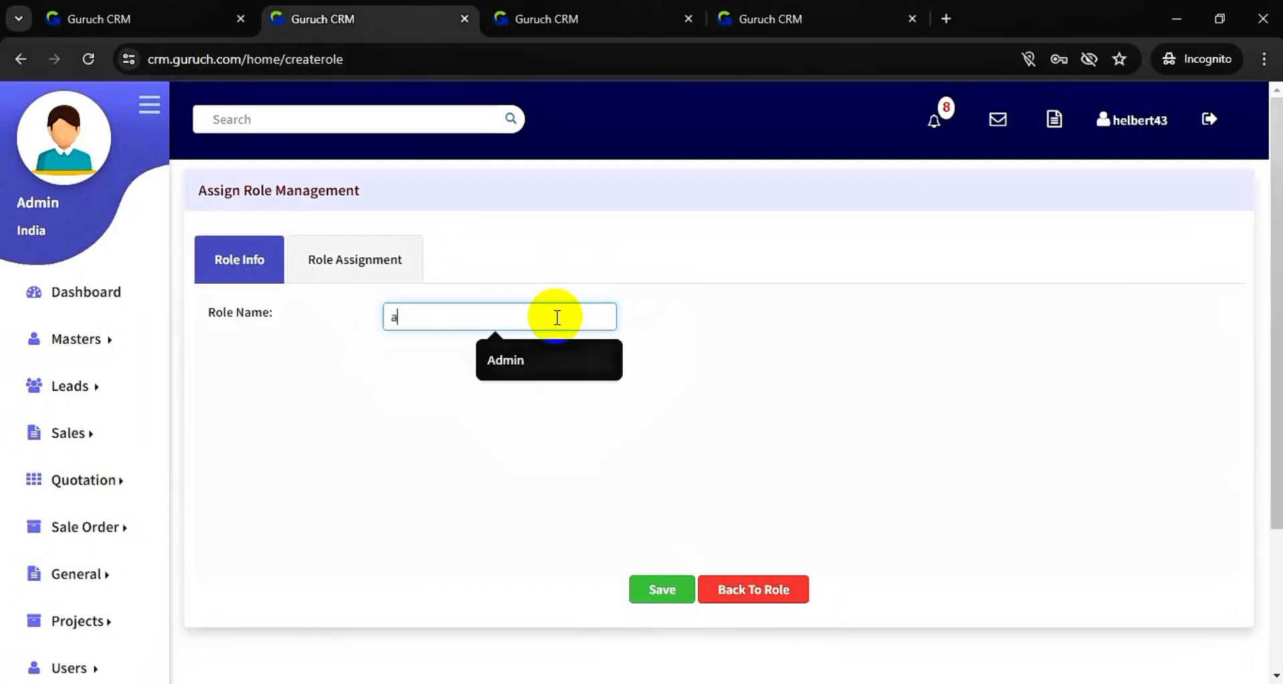
pyautogui.press('BackSpace')
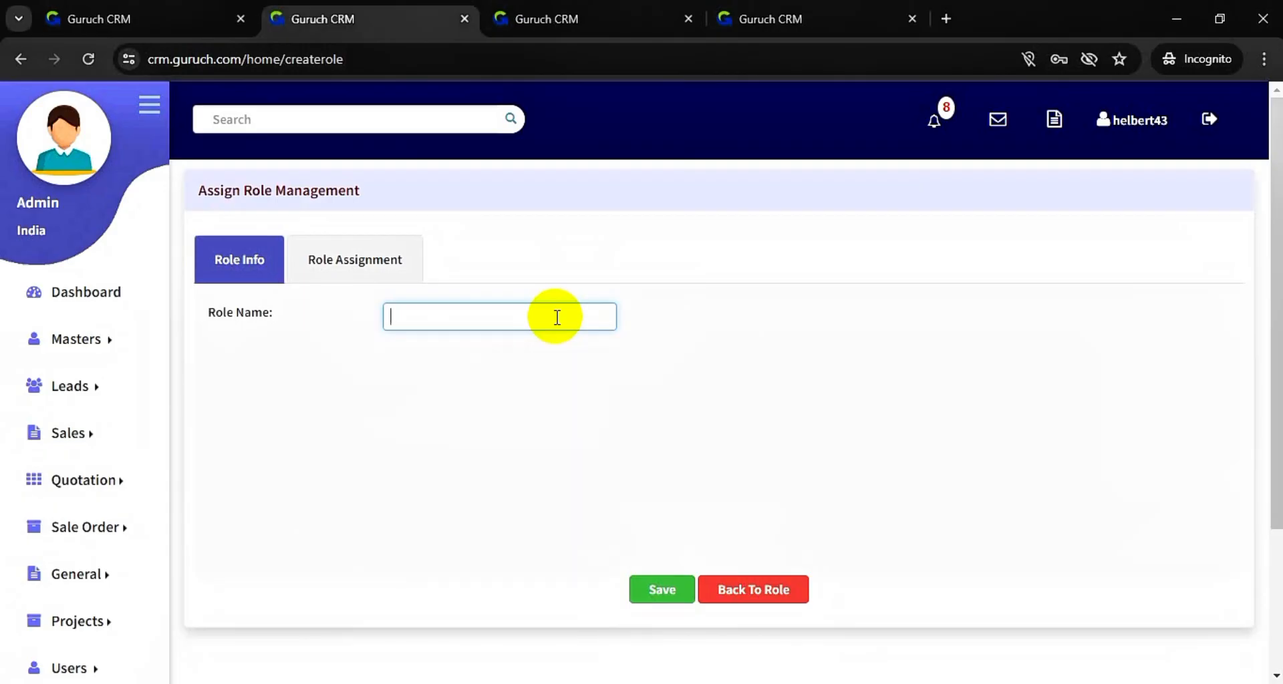
pyautogui.write('a')
pyautogui.press('Down')
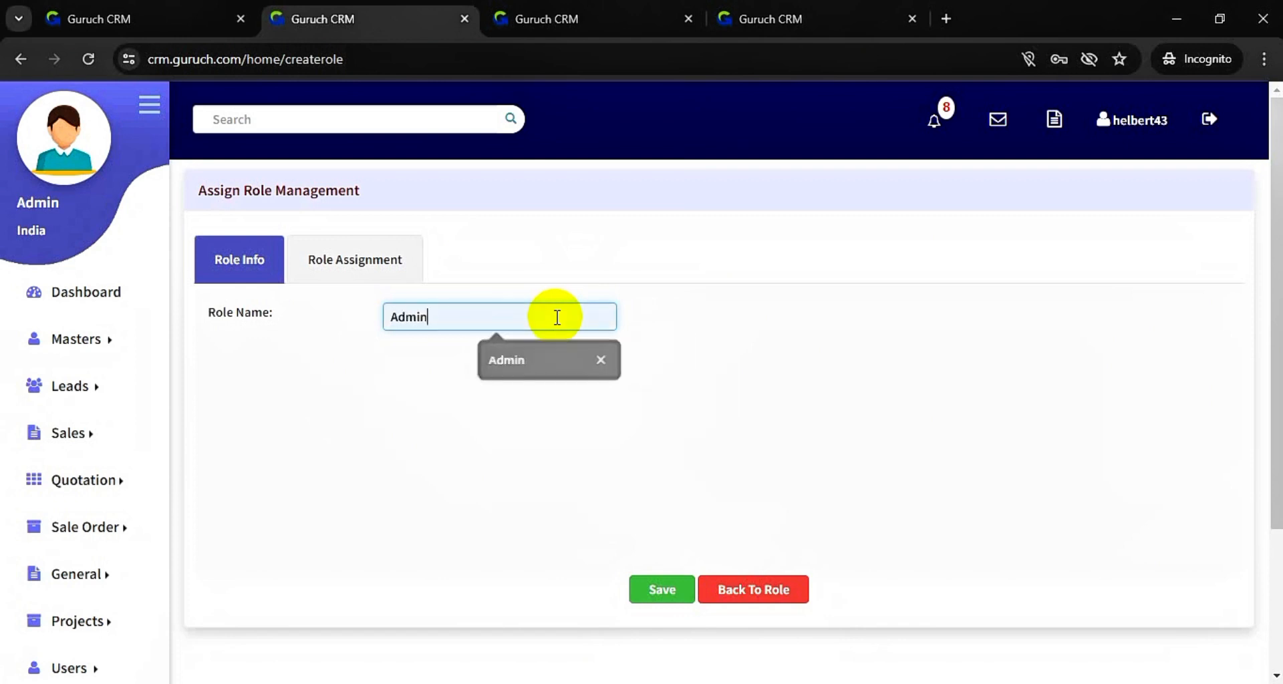
pyautogui.press('Return')
pyautogui.click(389, 253)
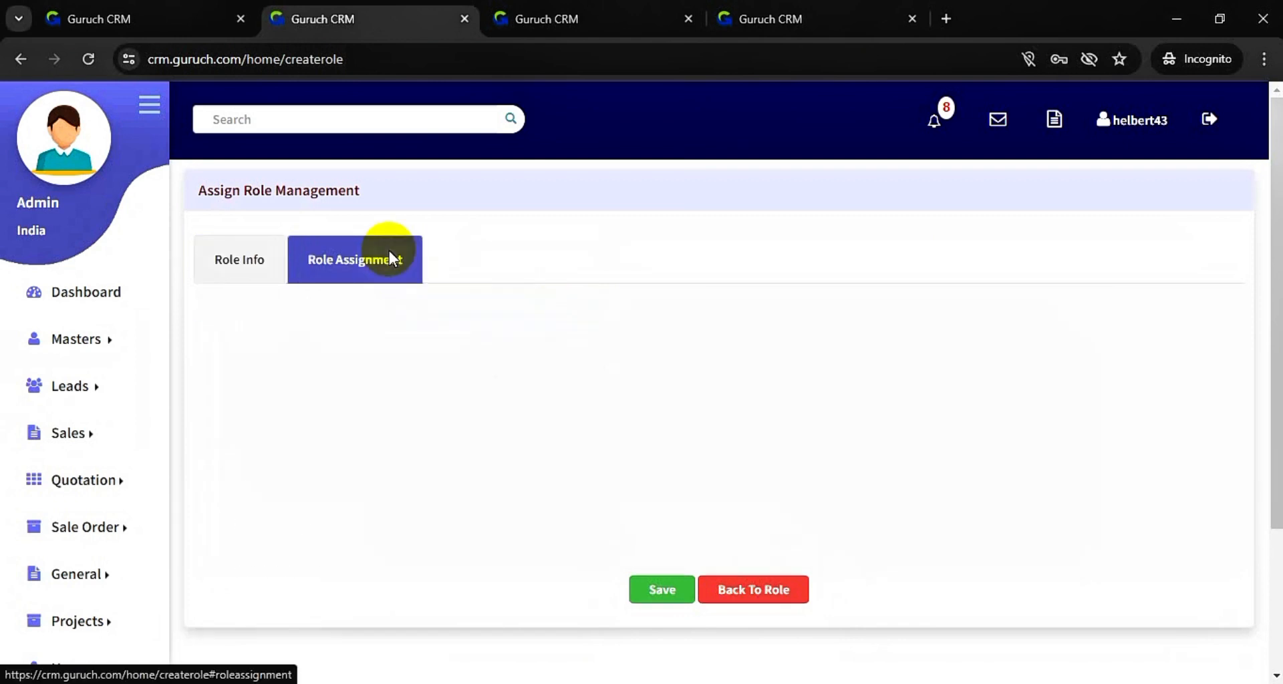
# - Grant E-mail setup, E-mail Templates, Employee Profiles, Error Types, IndiaMart Setting, Interview Status and Lead Source
pyautogui.click(404, 379)
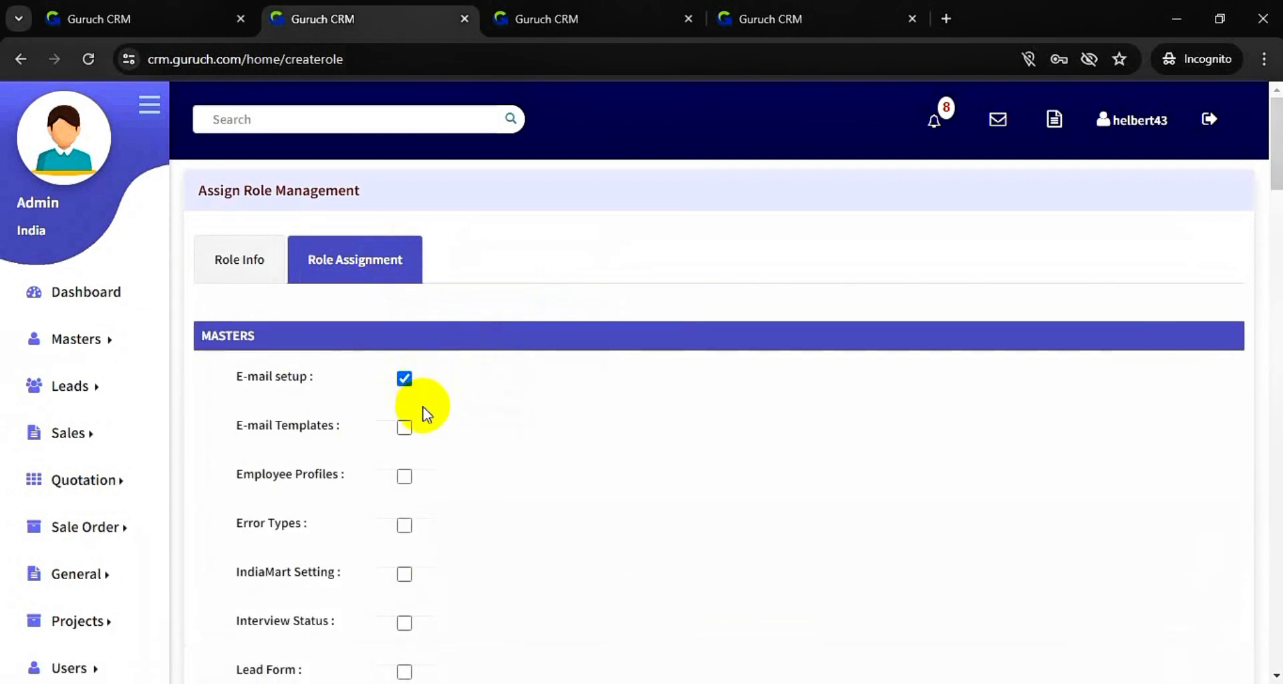
pyautogui.click(406, 428)
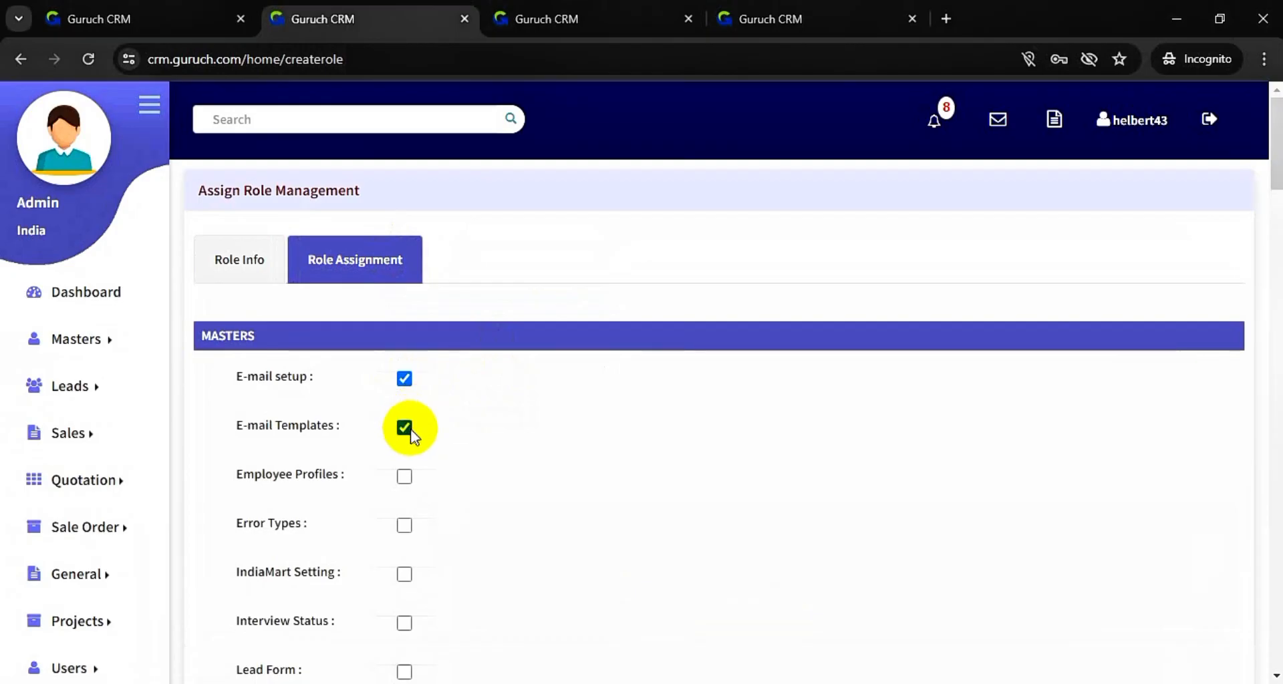
pyautogui.click(403, 476)
pyautogui.click(403, 523)
pyautogui.scroll(-2, 403, 524)
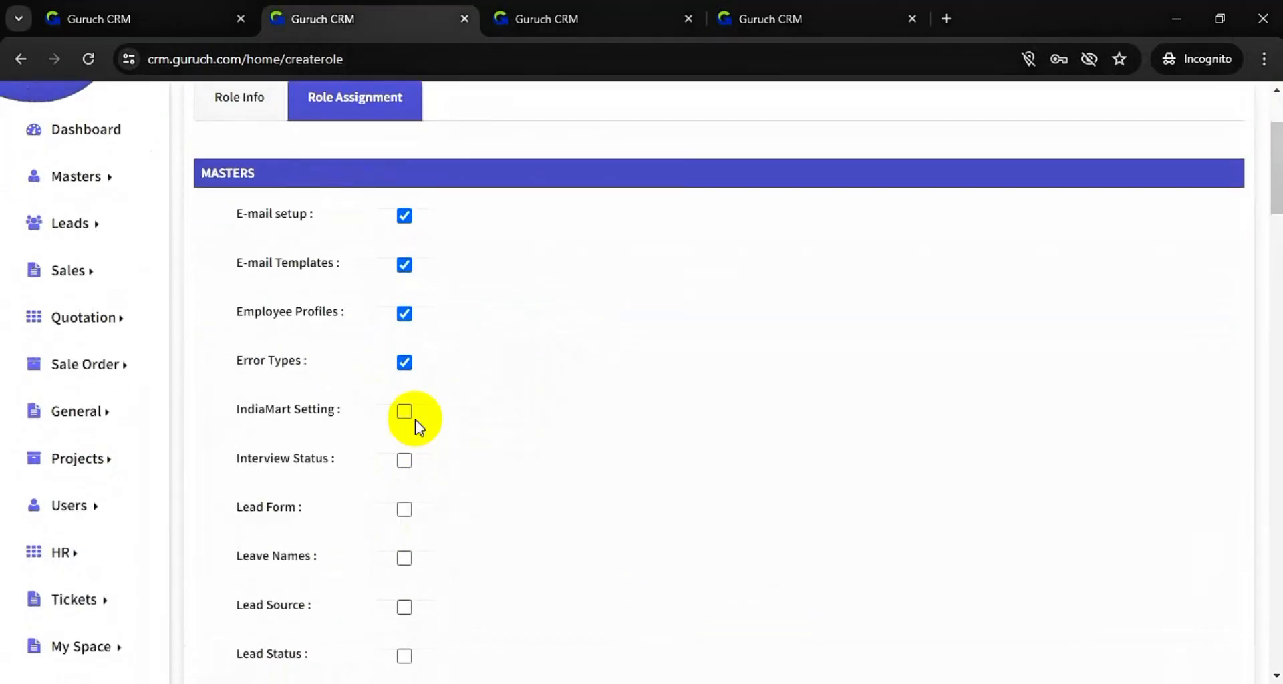
pyautogui.click(404, 413)
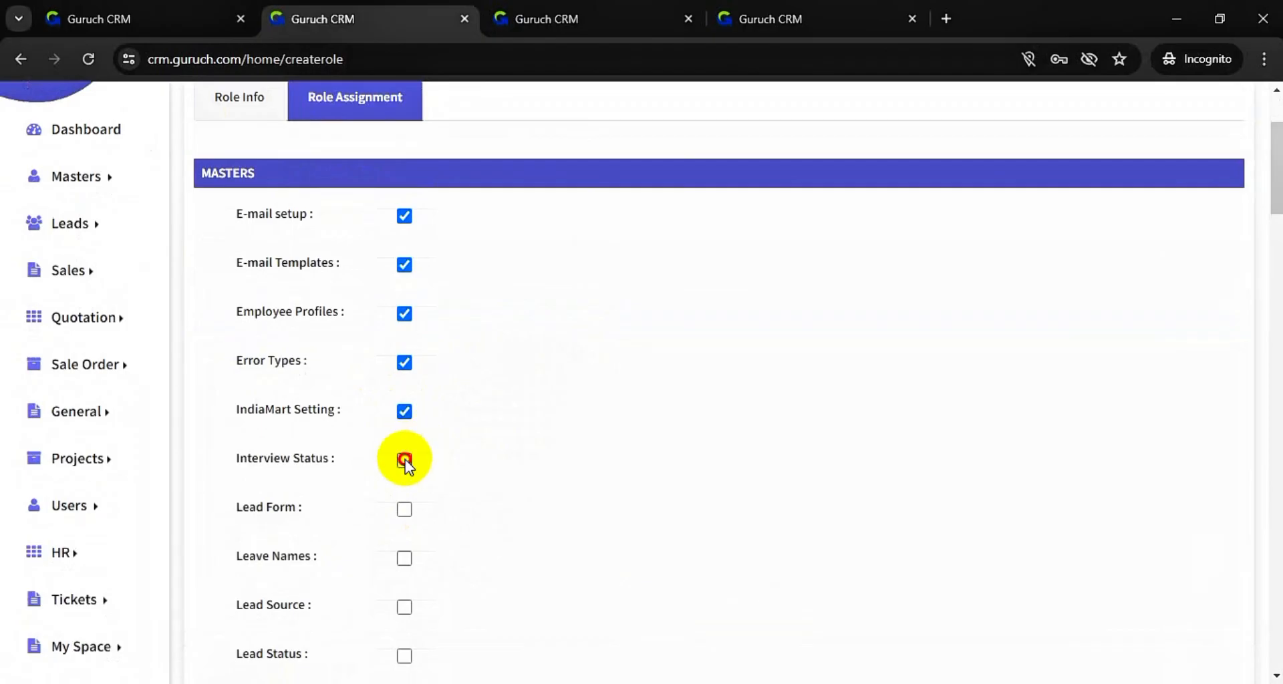
pyautogui.click(405, 460)
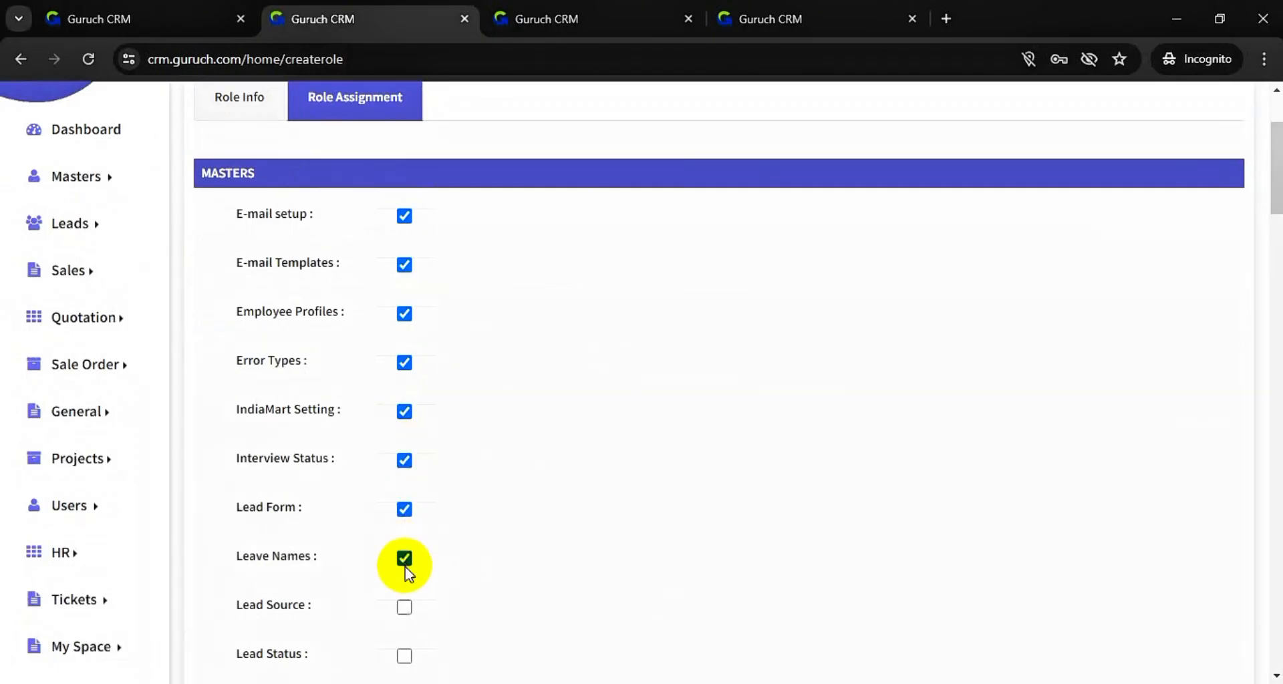
pyautogui.click(405, 607)
pyautogui.scroll(-7, 490, 571)
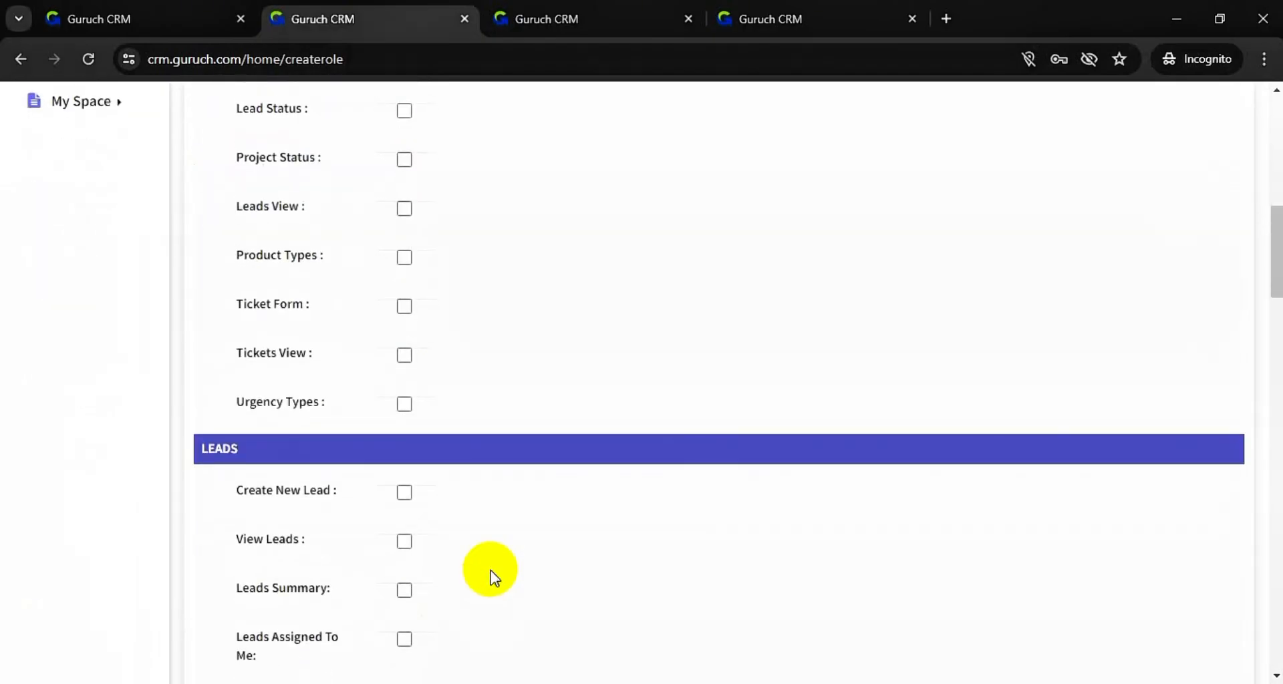
pyautogui.scroll(3, 491, 571)
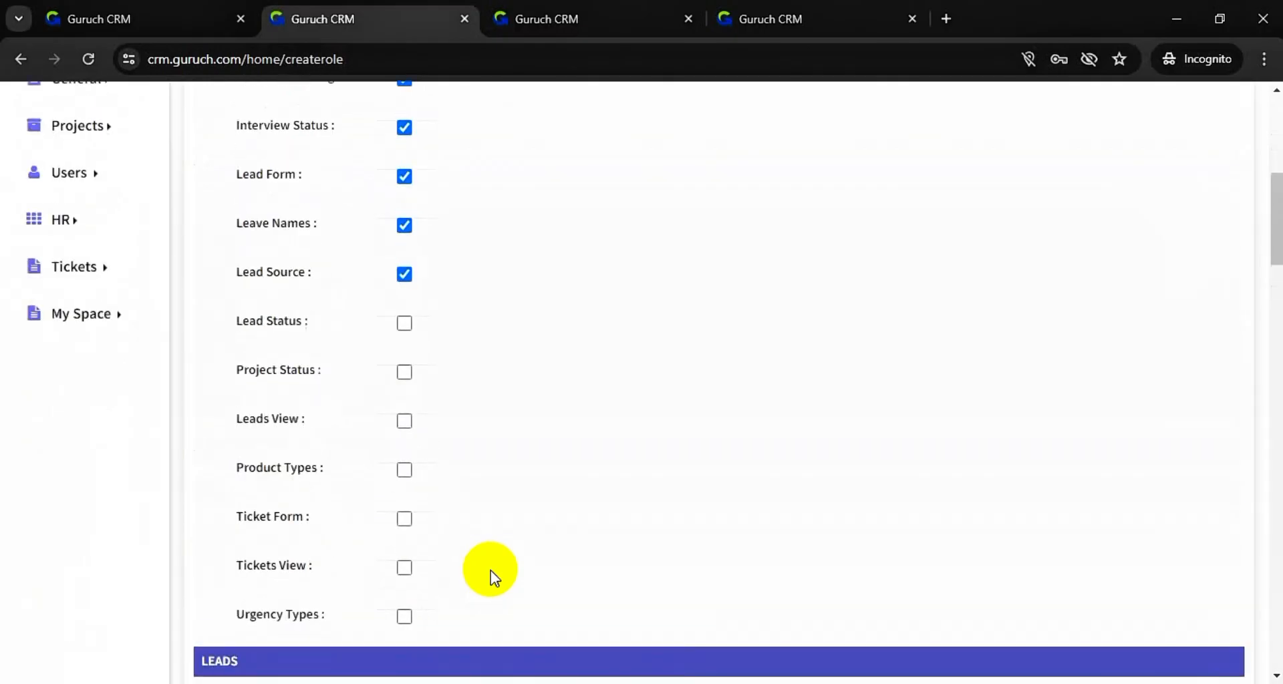
# - Grant Lead Status, Project Status, Leads View, Ticket Form, Tickets View and Urgency Types
pyautogui.click(405, 325)
pyautogui.click(405, 372)
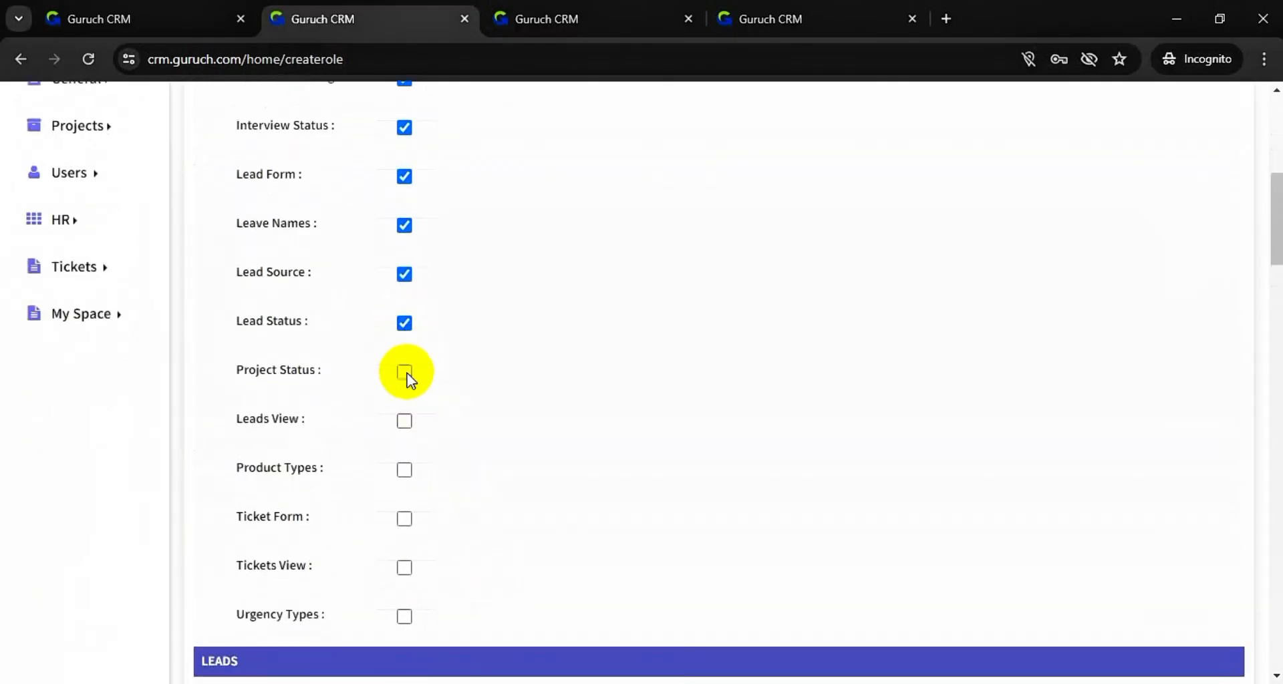
pyautogui.click(405, 420)
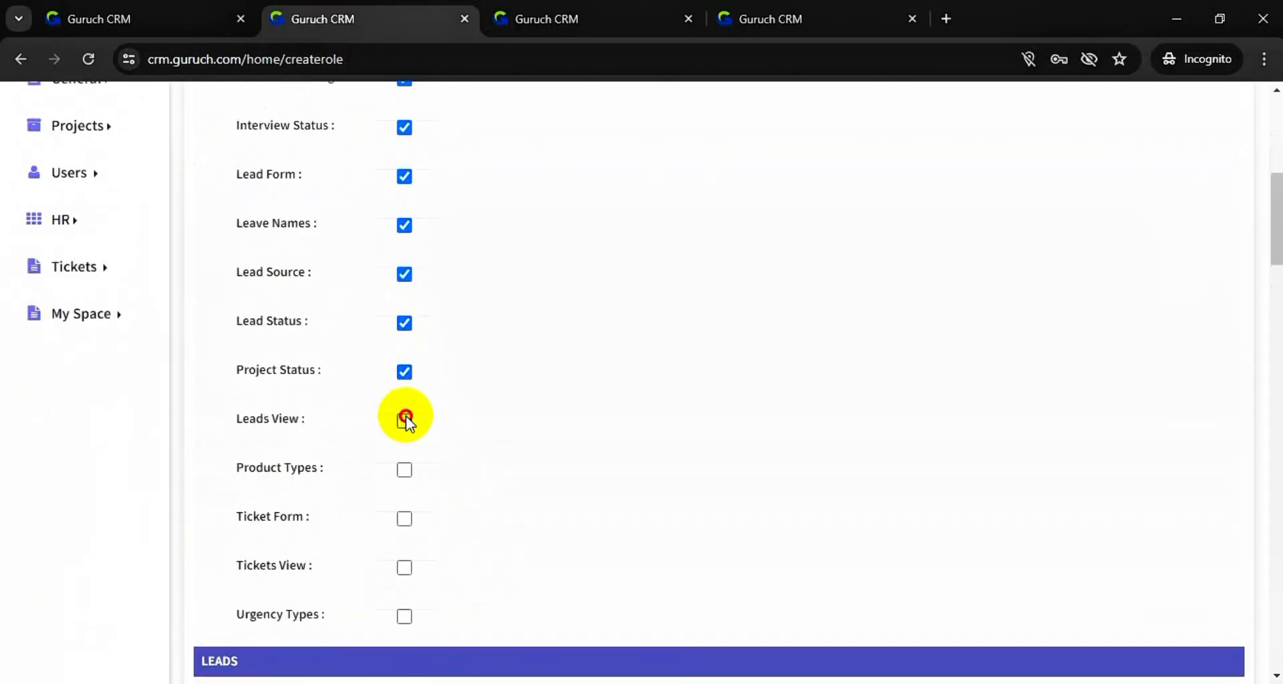
pyautogui.click(405, 521)
pyautogui.click(405, 568)
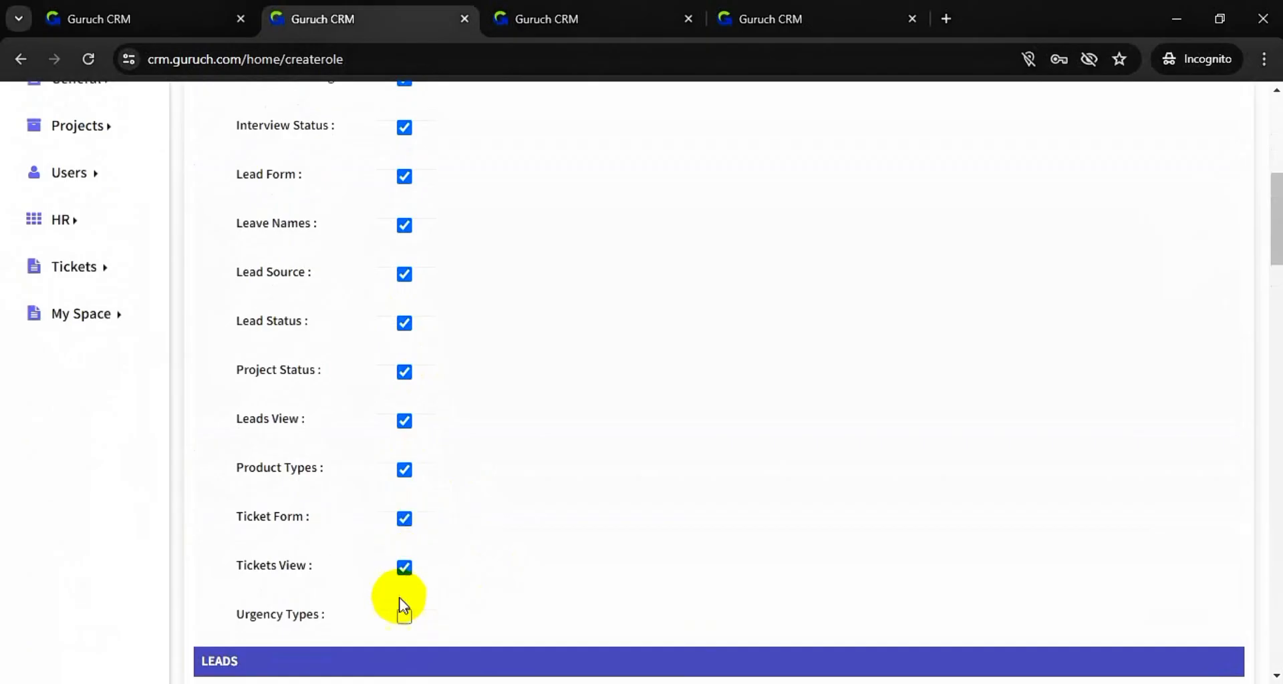
pyautogui.click(405, 617)
pyautogui.scroll(-10, 504, 553)
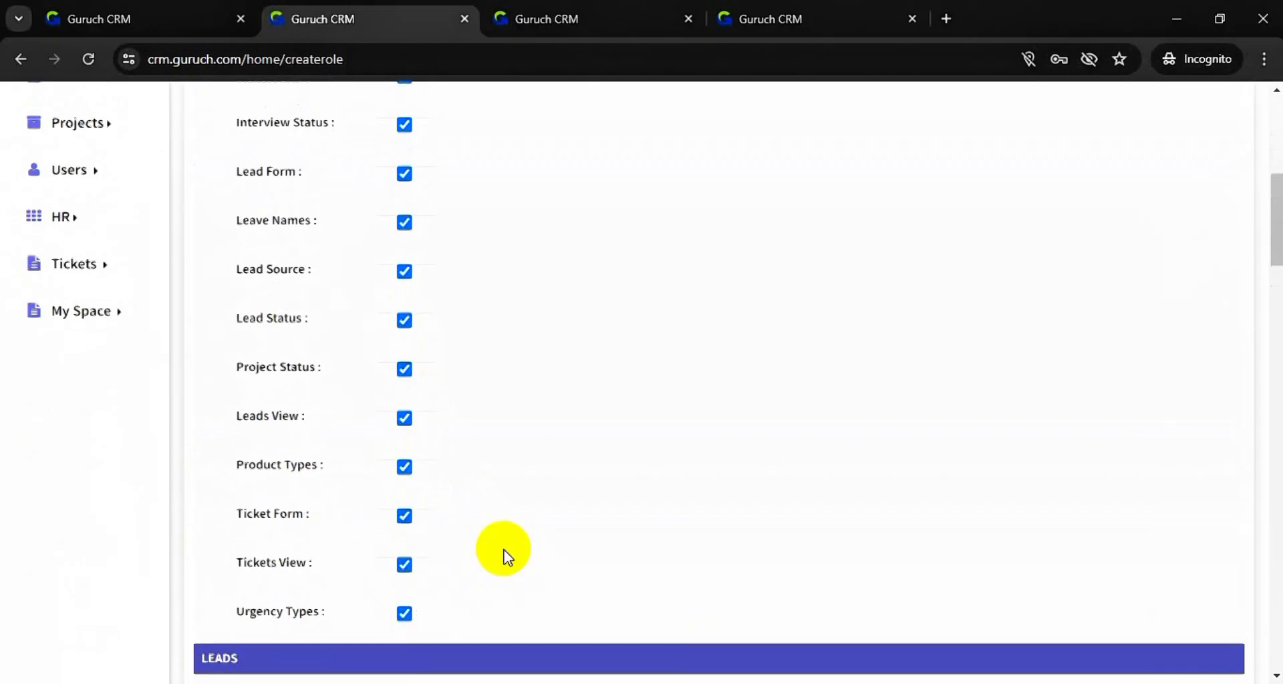
# - Grant Create Quotation, View Quotations and File Manager, then save the Admin role
pyautogui.click(404, 373)
pyautogui.click(404, 421)
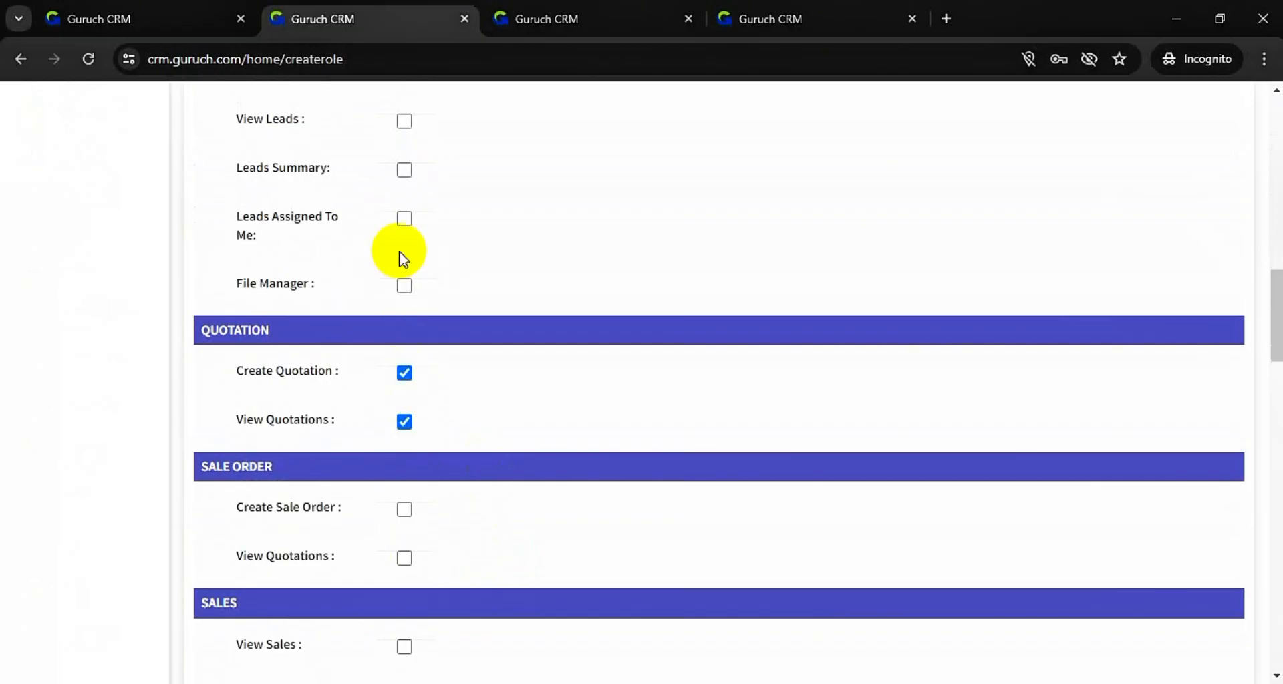
pyautogui.click(405, 286)
pyautogui.scroll(-15, 409, 287)
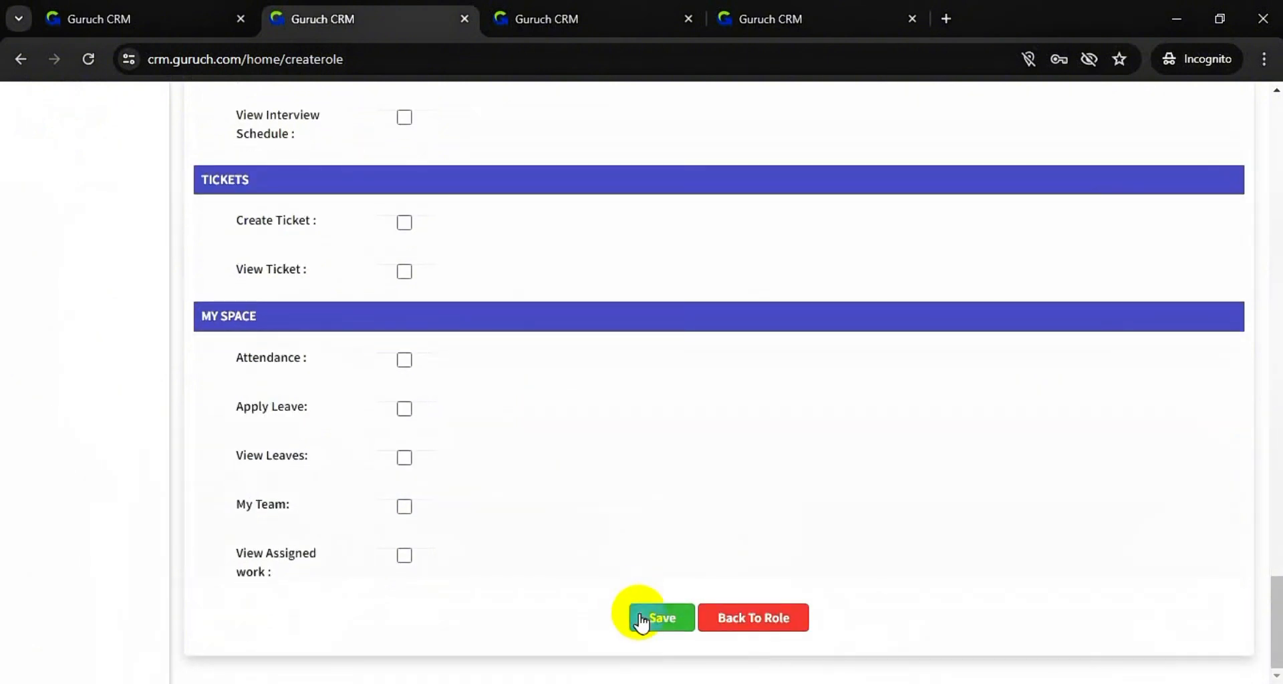
pyautogui.click(645, 620)
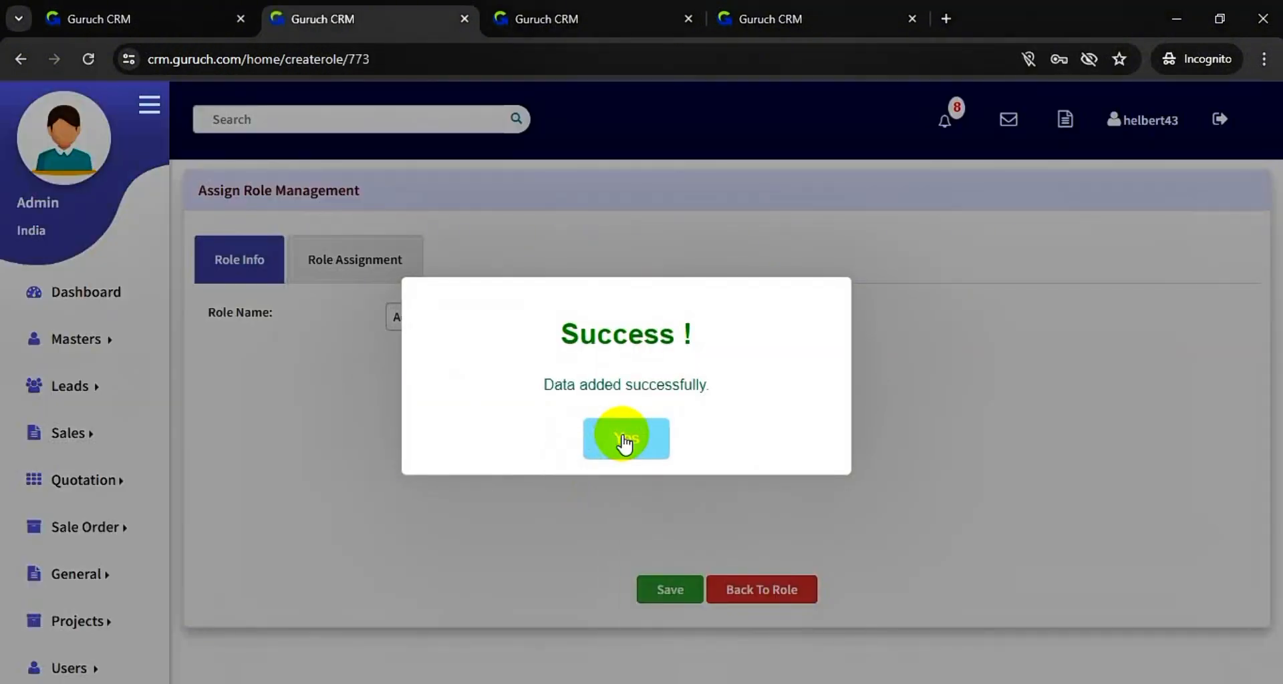
# - Confirm the Success message and review the saved Admin role's page
pyautogui.click(623, 439)
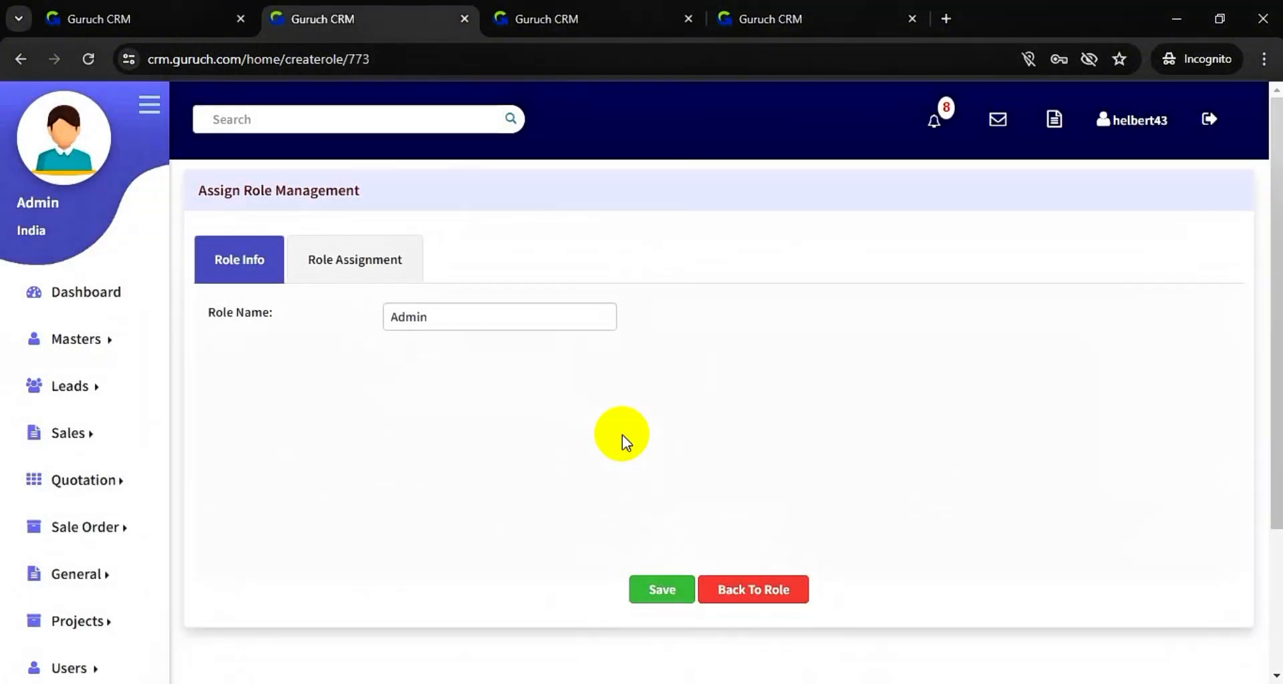
pyautogui.scroll(-1, 258, 548)
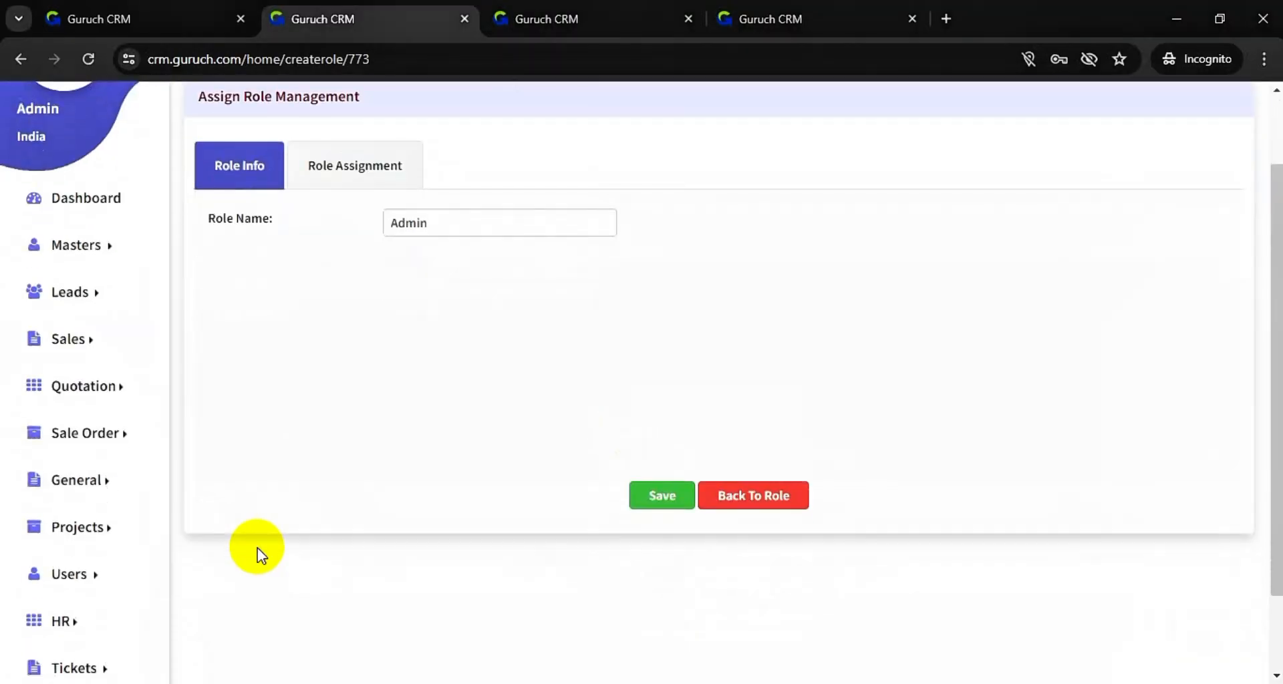
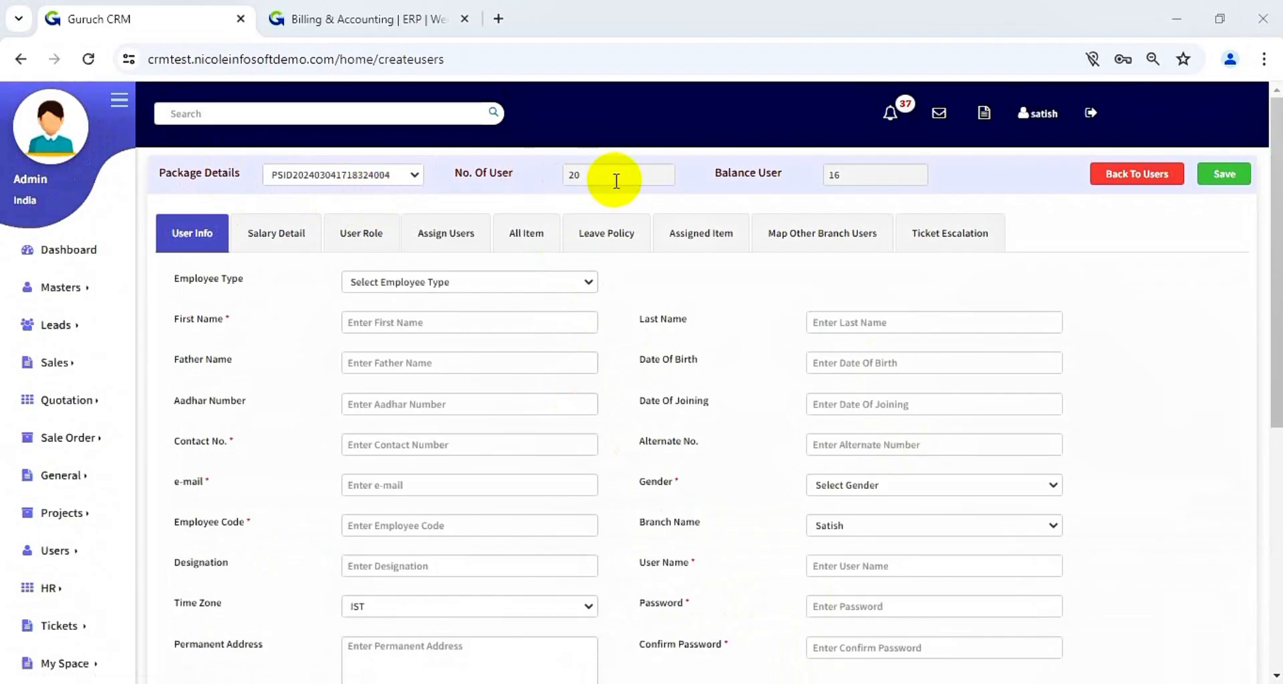
# - Set the new user's Employee Type to Permanent
pyautogui.click(548, 290)
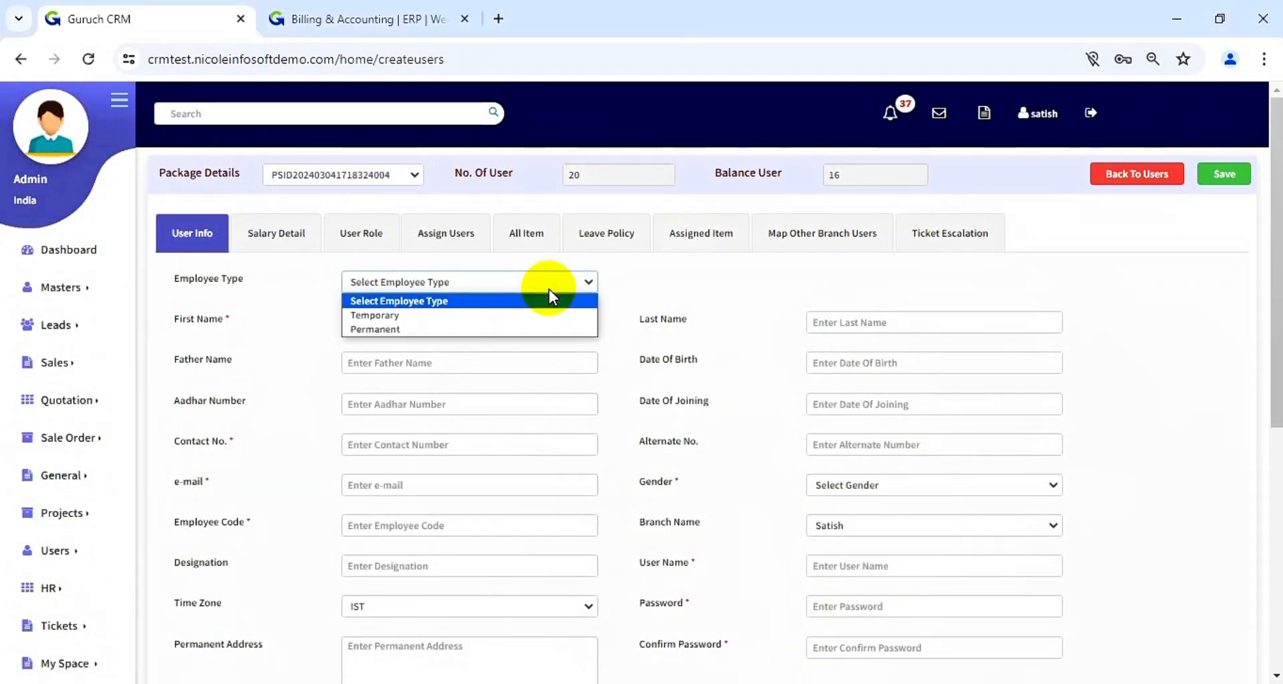
pyautogui.click(519, 329)
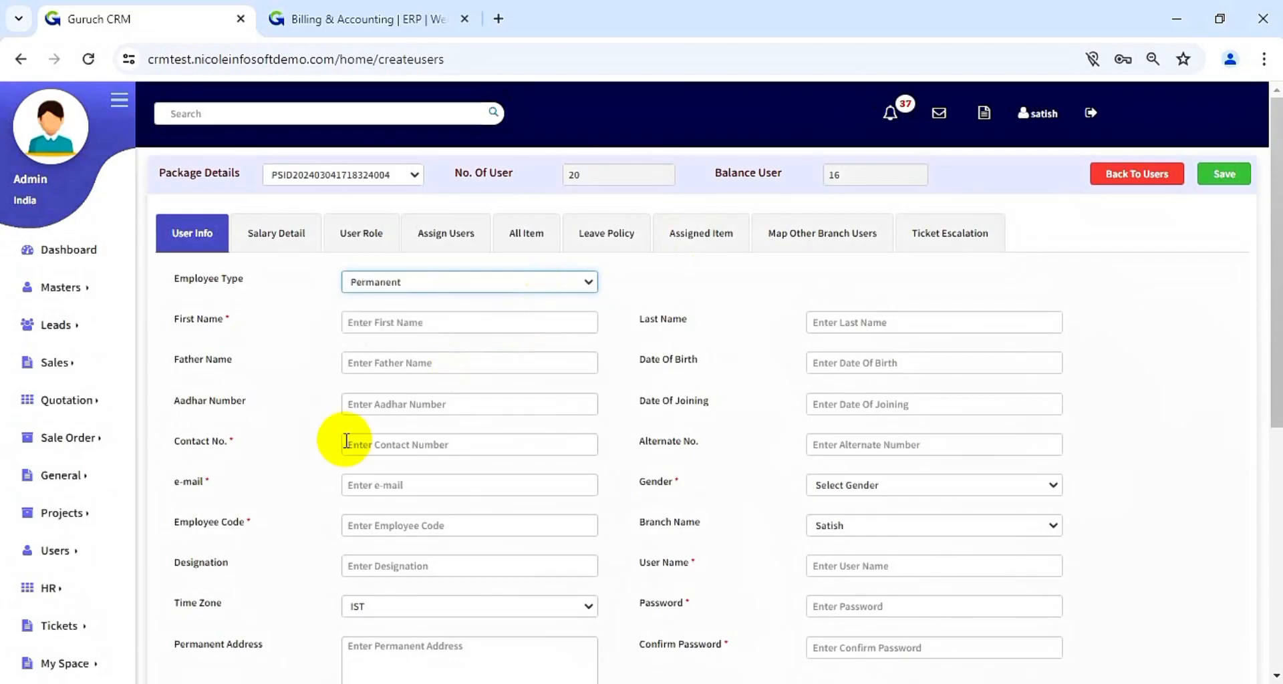
pyautogui.click(75, 554)
pyautogui.click(274, 444)
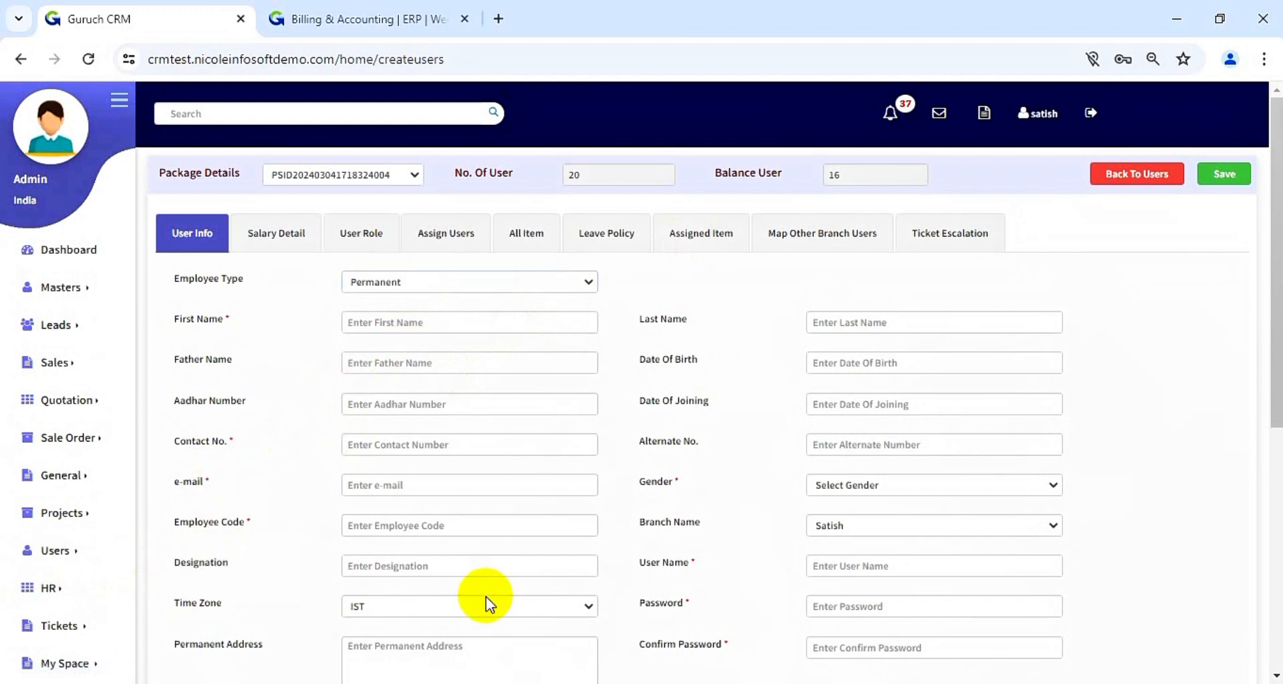
# - Enter the employee's first name, correcting its capitalisation, and last name
pyautogui.click(477, 316)
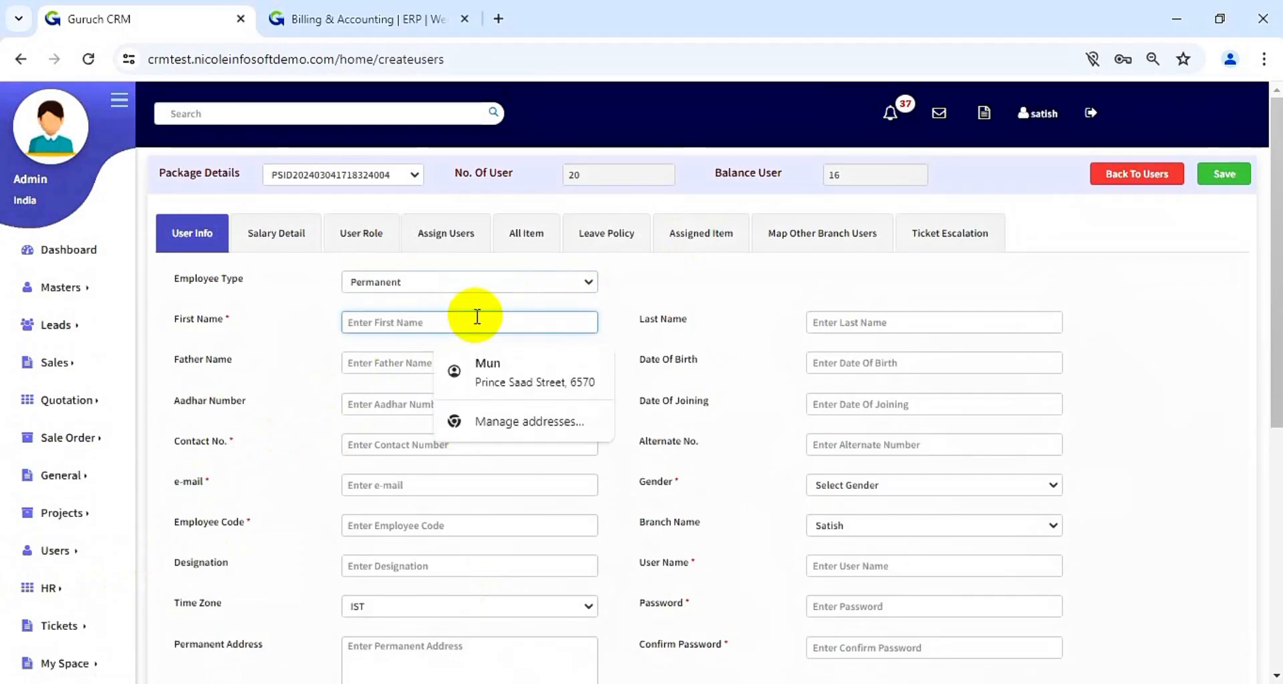
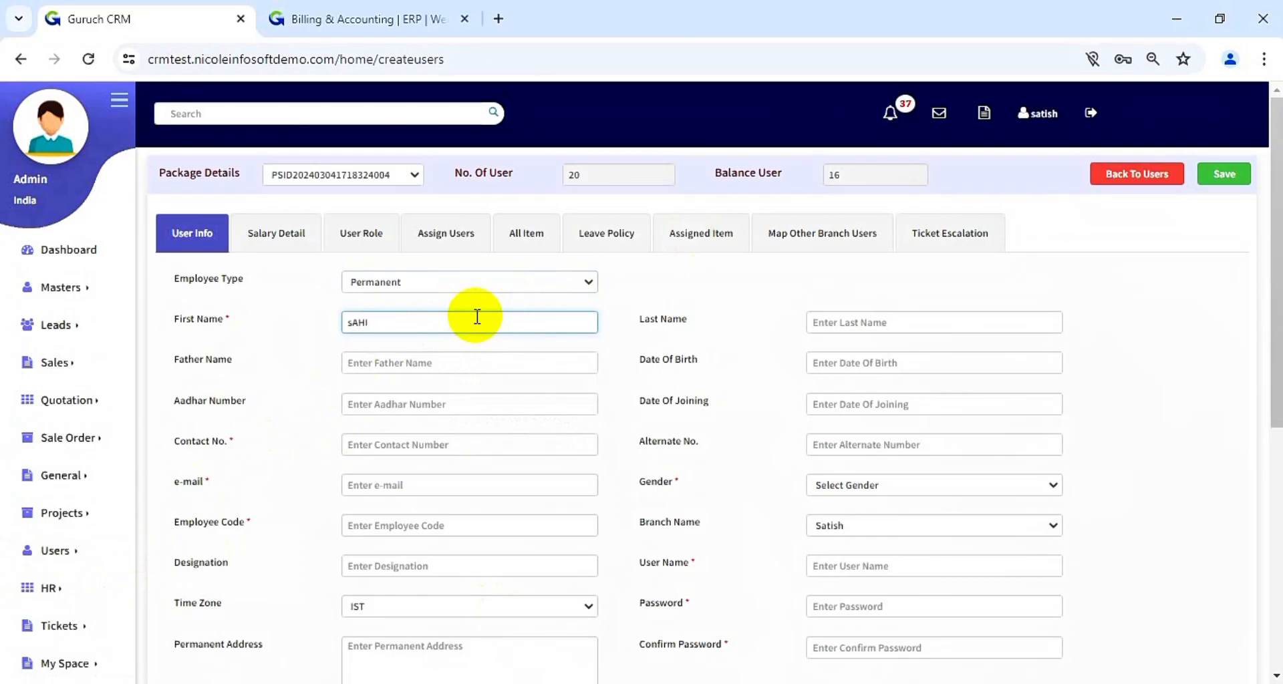
pyautogui.write('S')
pyautogui.click(907, 316)
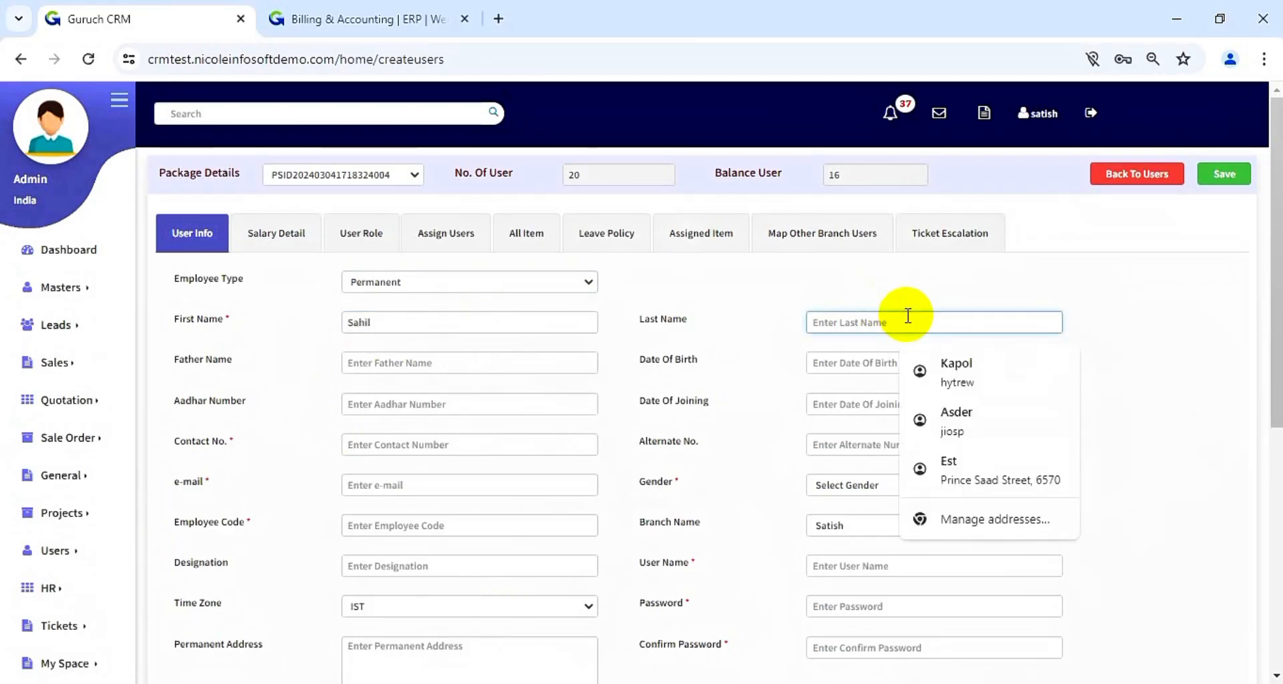
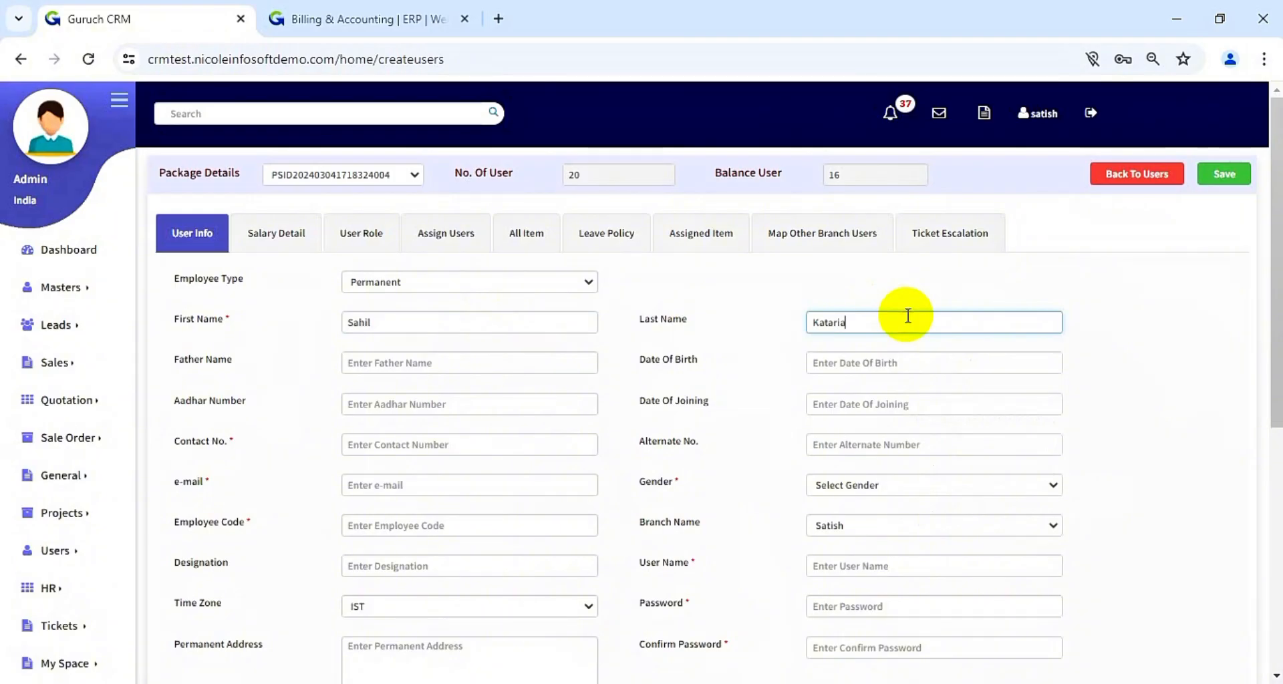
# - Fill in the employee's contact number and e-mail address
pyautogui.click(476, 442)
pyautogui.write('65875500')
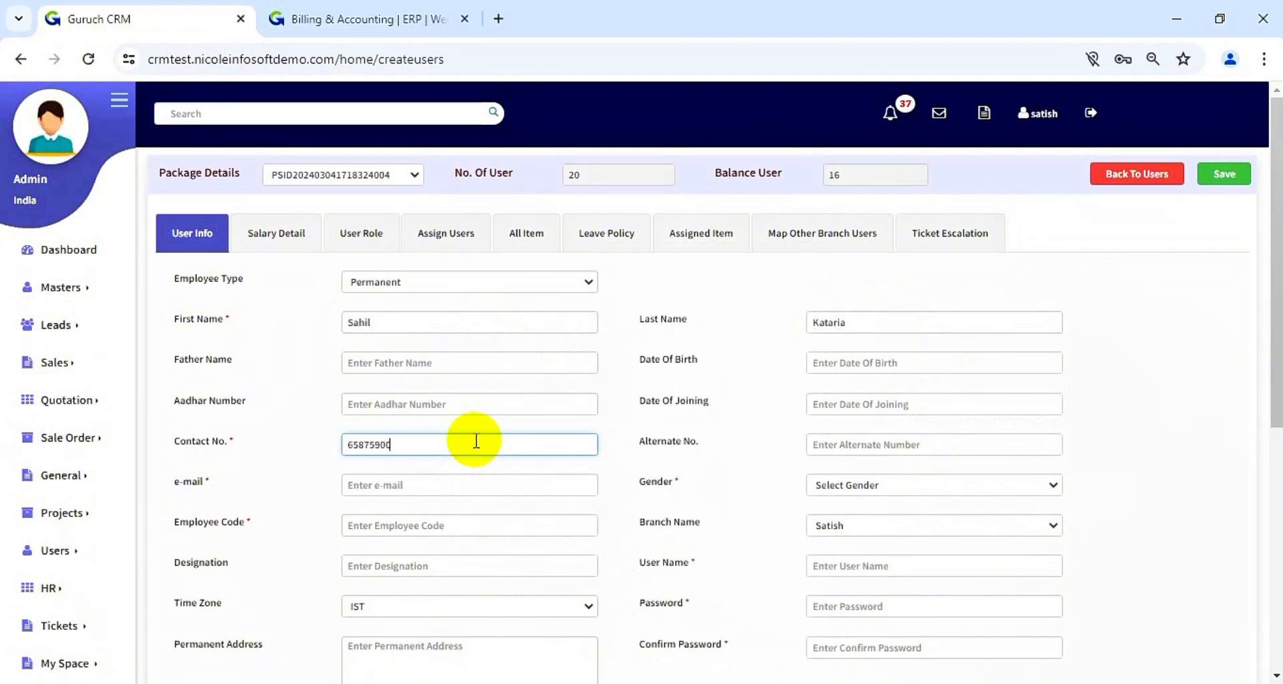
pyautogui.click(697, 476)
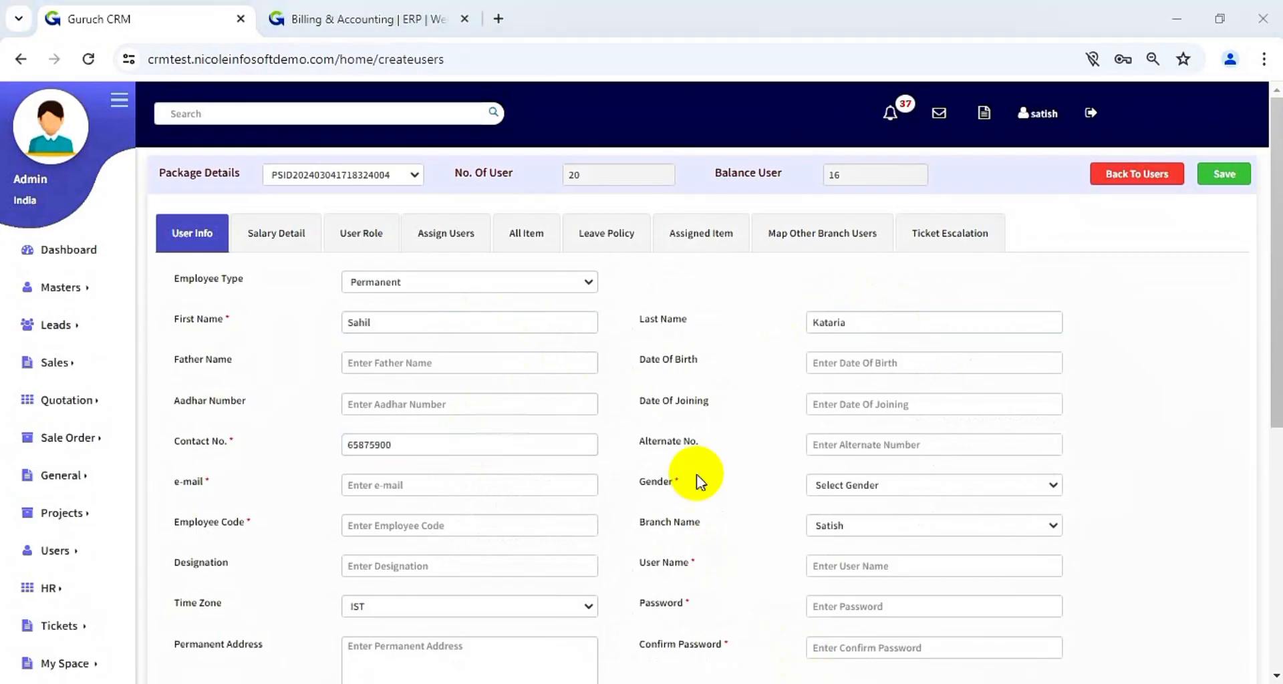
pyautogui.scroll(-1, 591, 475)
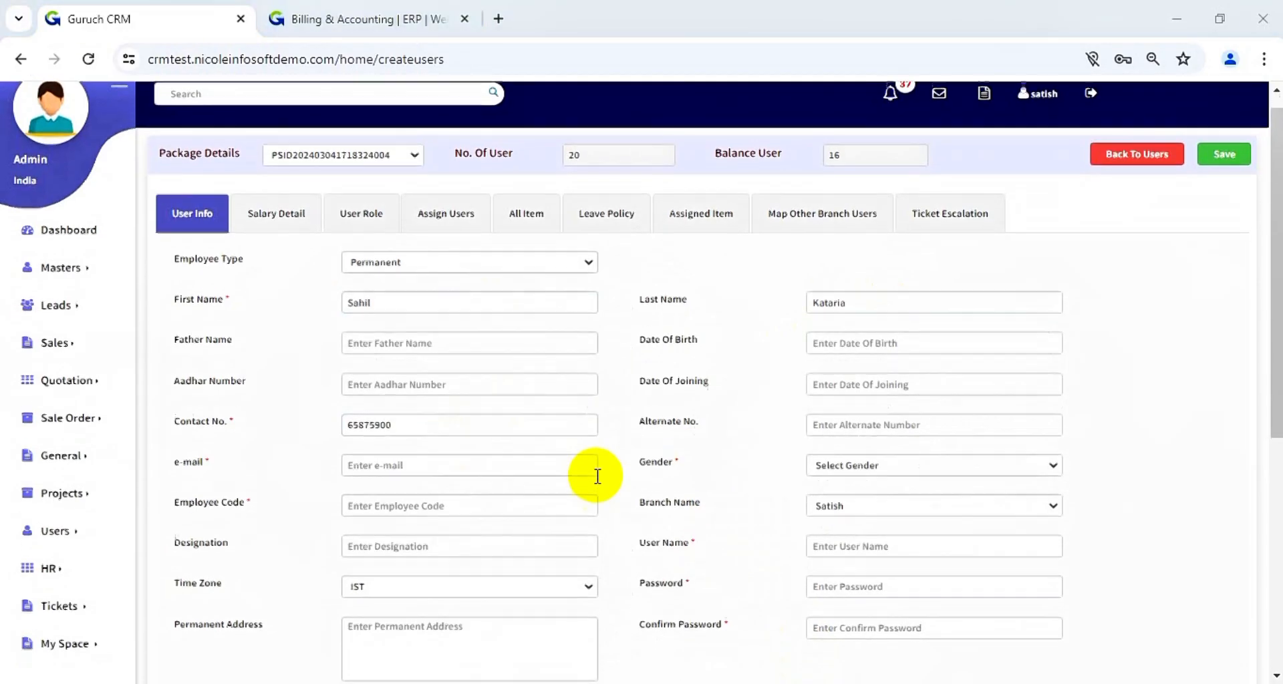
pyautogui.click(560, 459)
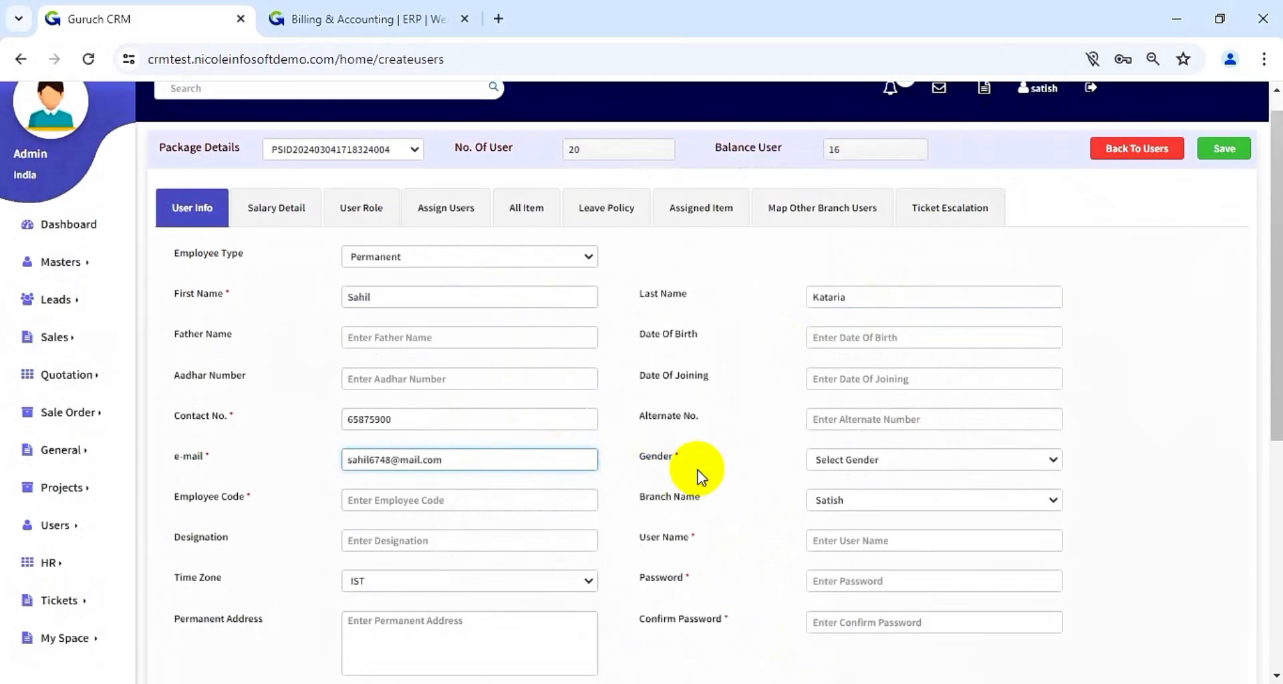
pyautogui.scroll(-5, 695, 473)
pyautogui.scroll(3, 699, 475)
pyautogui.scroll(1, 697, 471)
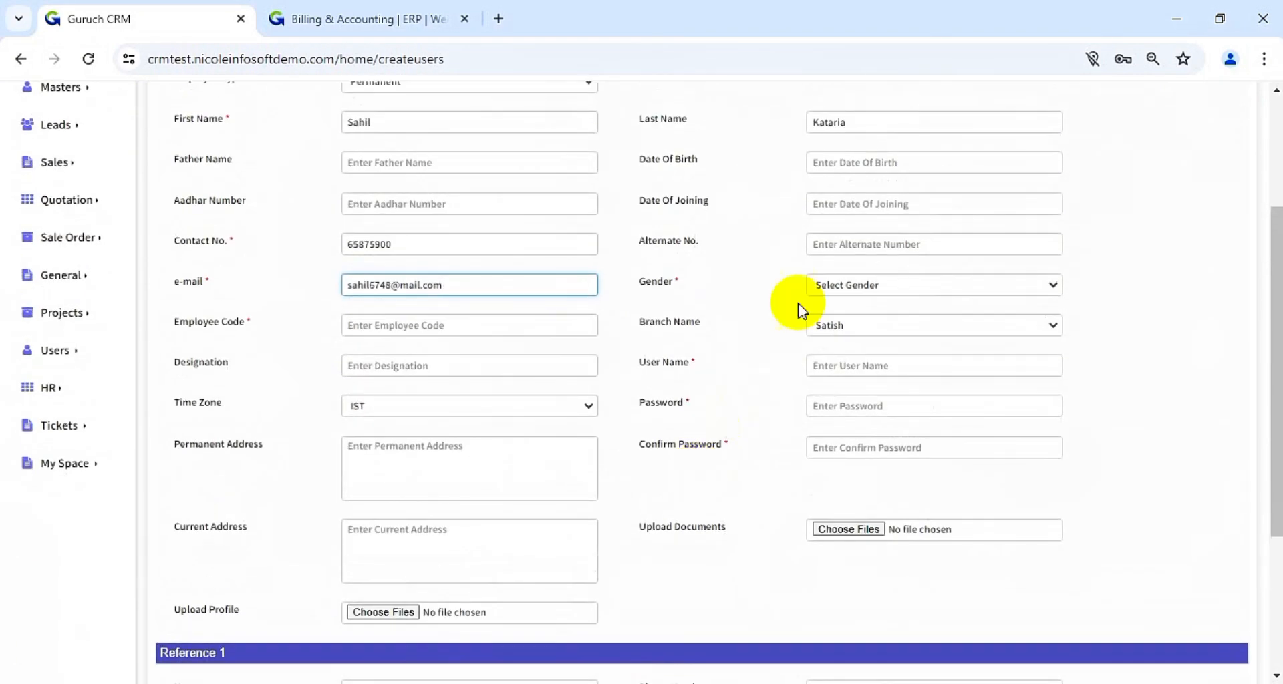
# - Set the user's gender to Male and keep the listed branch
pyautogui.click(884, 286)
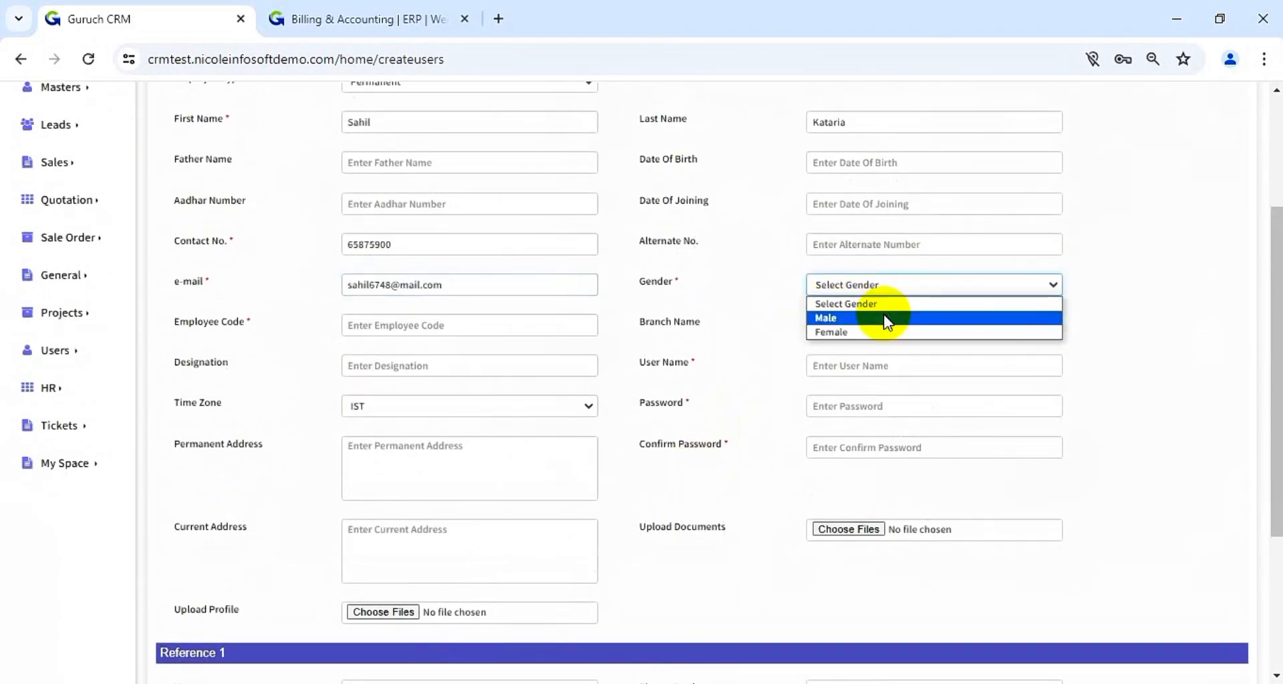
pyautogui.click(882, 319)
pyautogui.click(847, 325)
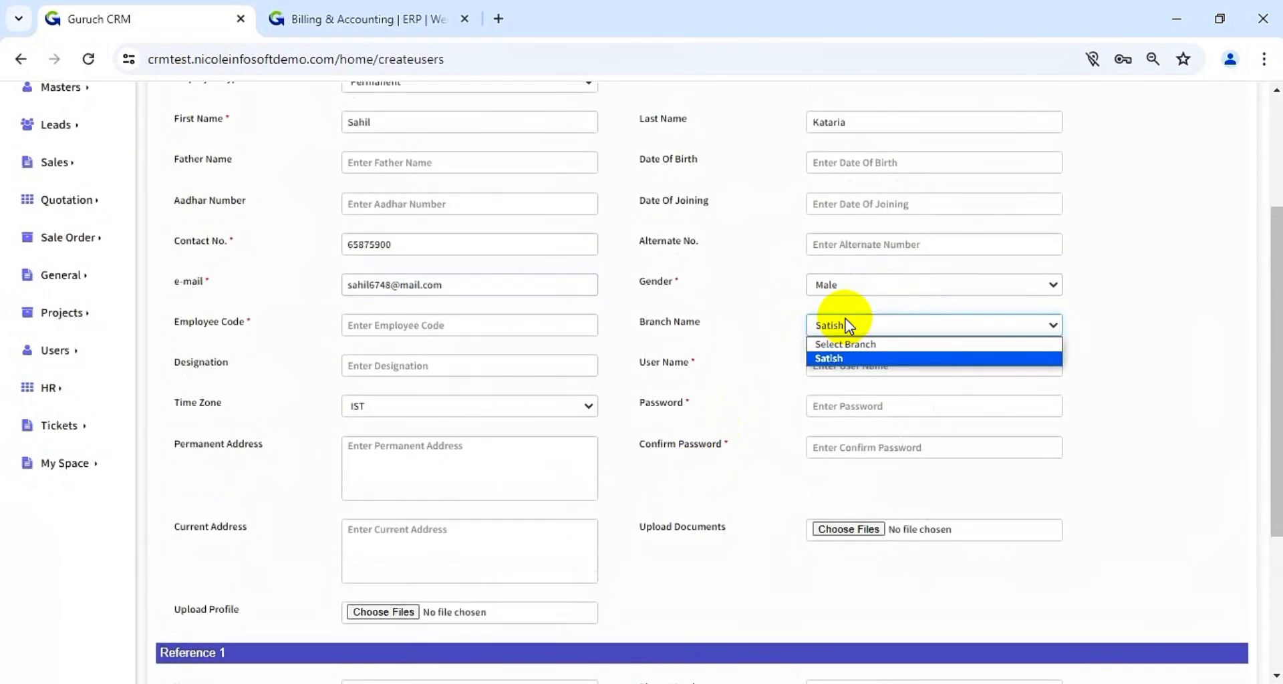
pyautogui.click(772, 322)
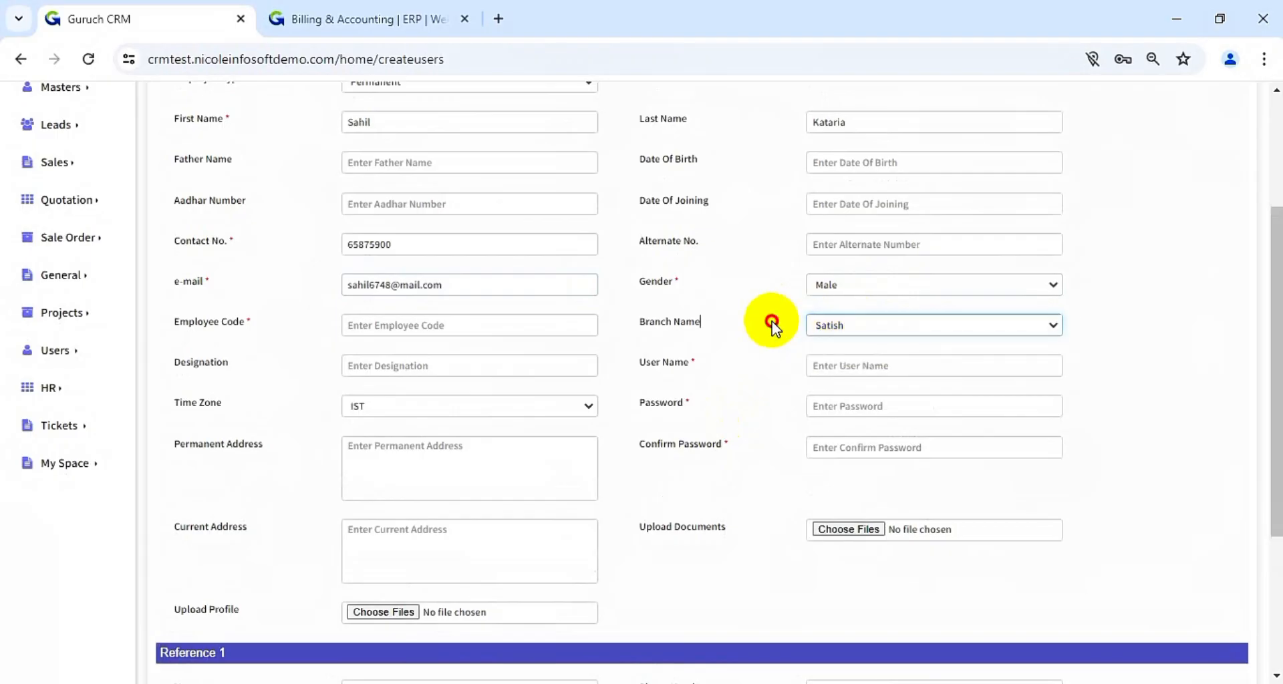
# - Enter the login user name and a matching password and confirmation
pyautogui.click(849, 371)
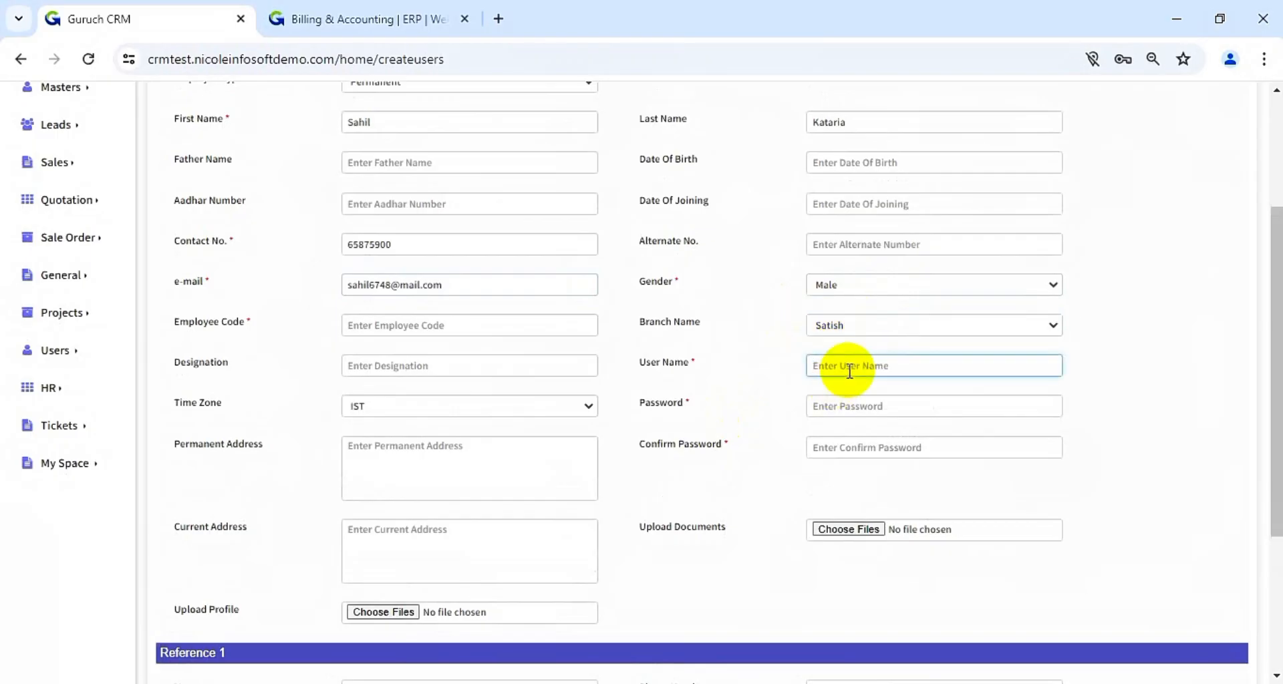
pyautogui.click(867, 403)
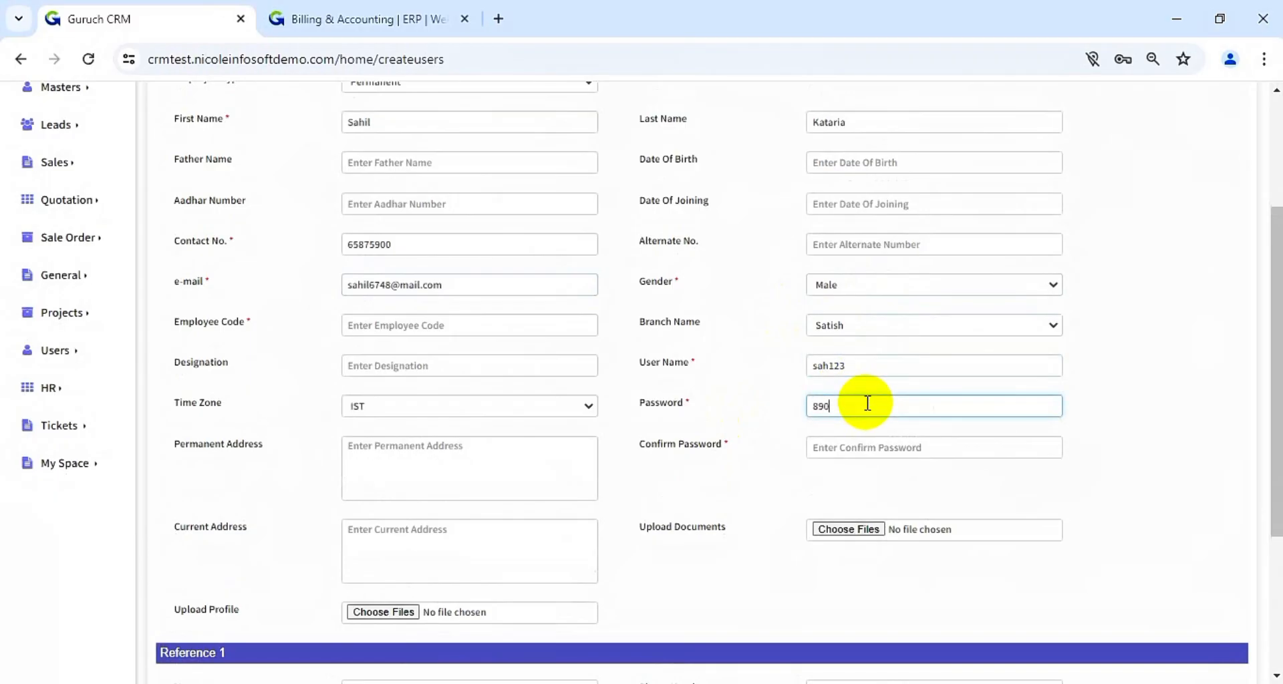
pyautogui.click(875, 440)
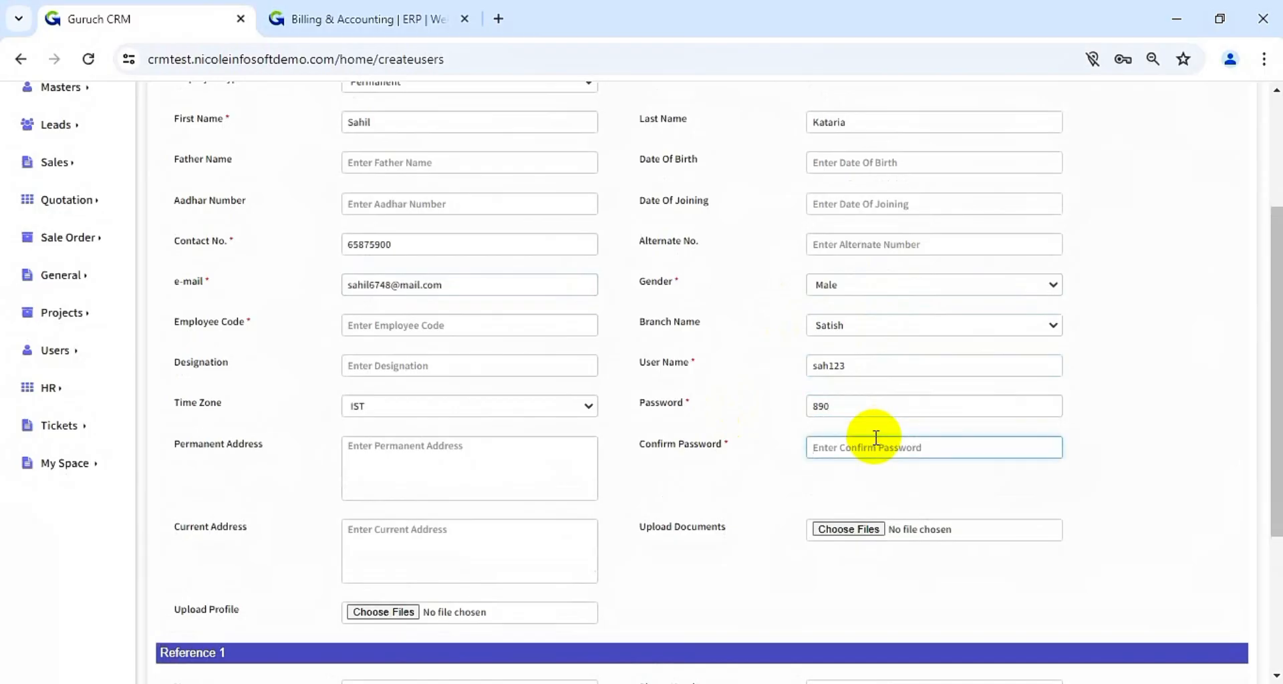
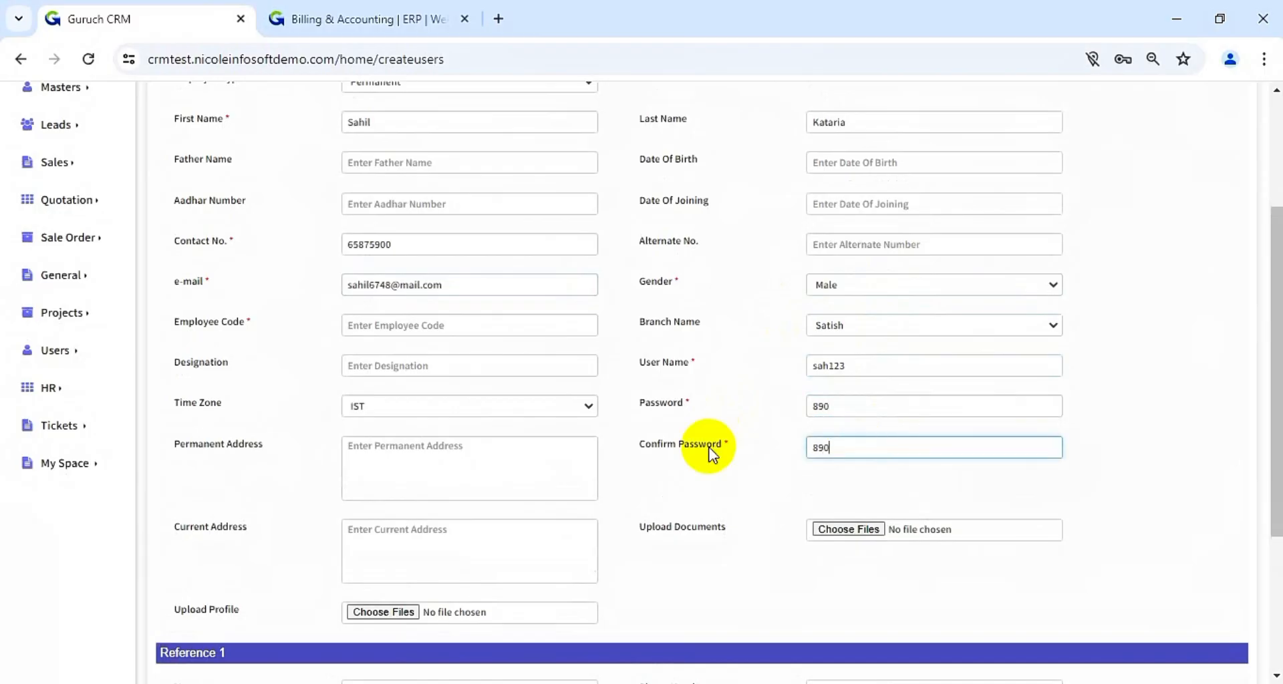
pyautogui.scroll(3, 711, 452)
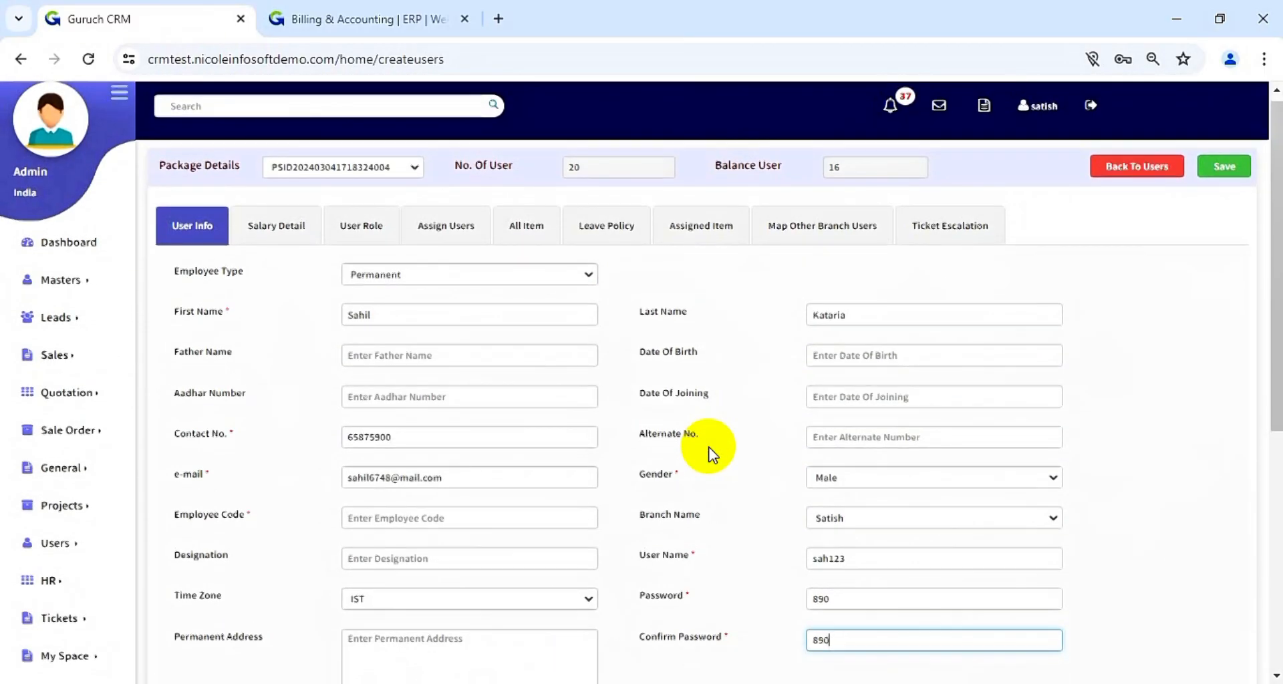
pyautogui.scroll(-1, 425, 343)
# - Enter the employee code and review the rest of the User Info form
pyautogui.click(426, 409)
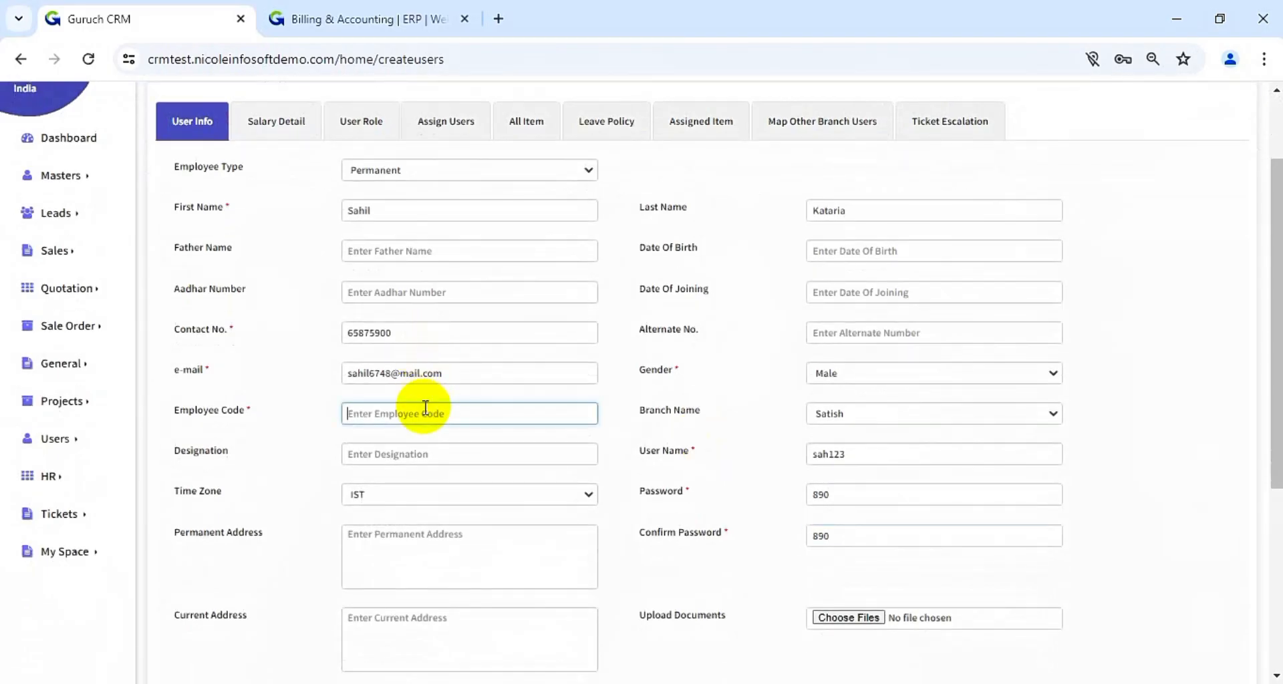
pyautogui.write('67576857')
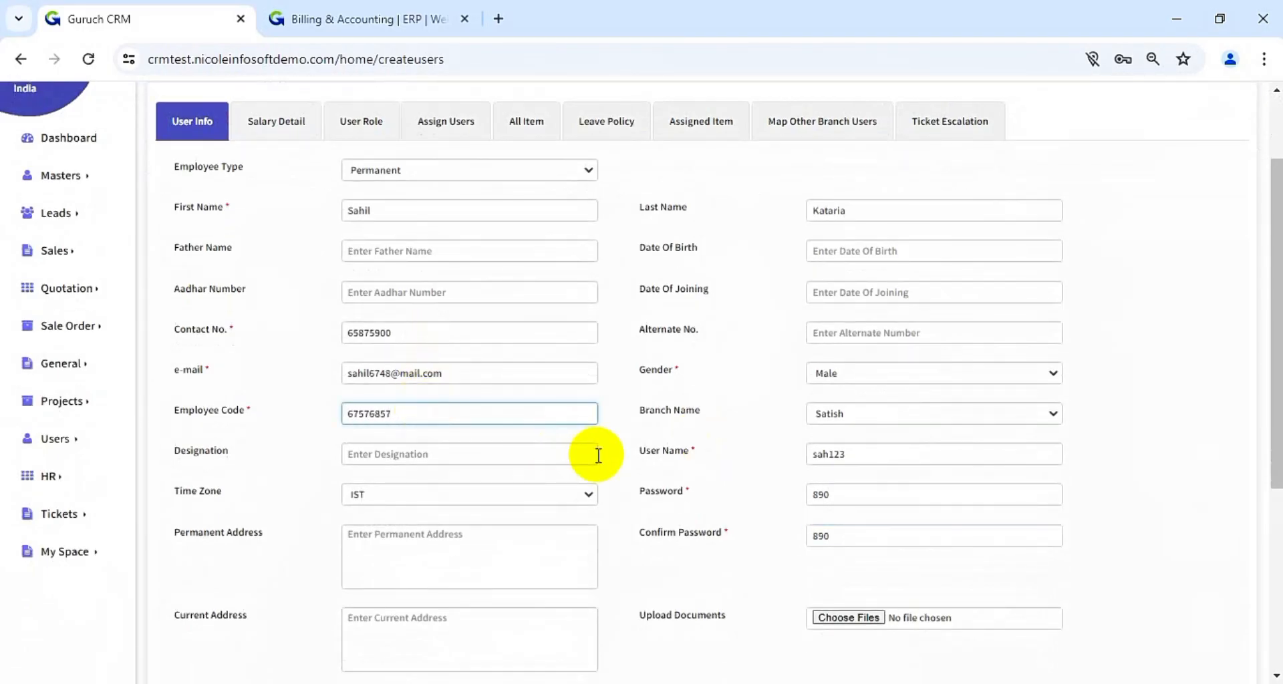
pyautogui.scroll(-3, 611, 460)
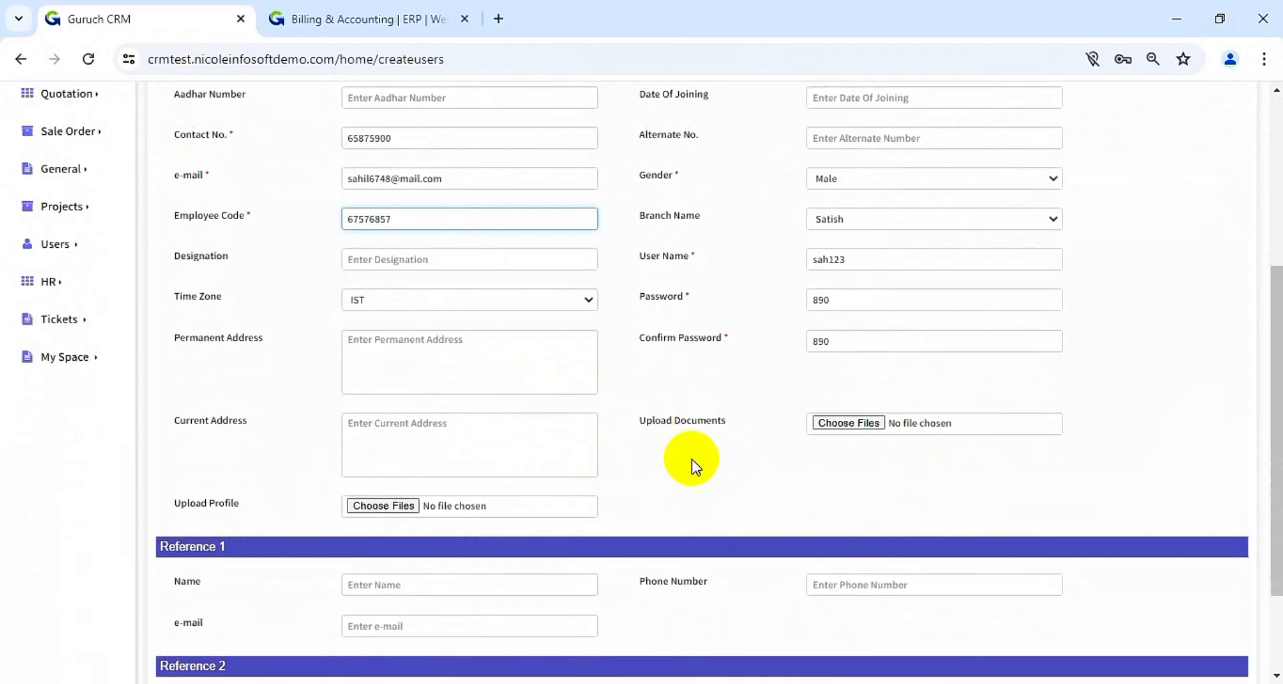
pyautogui.scroll(-1, 692, 460)
pyautogui.scroll(-1, 692, 459)
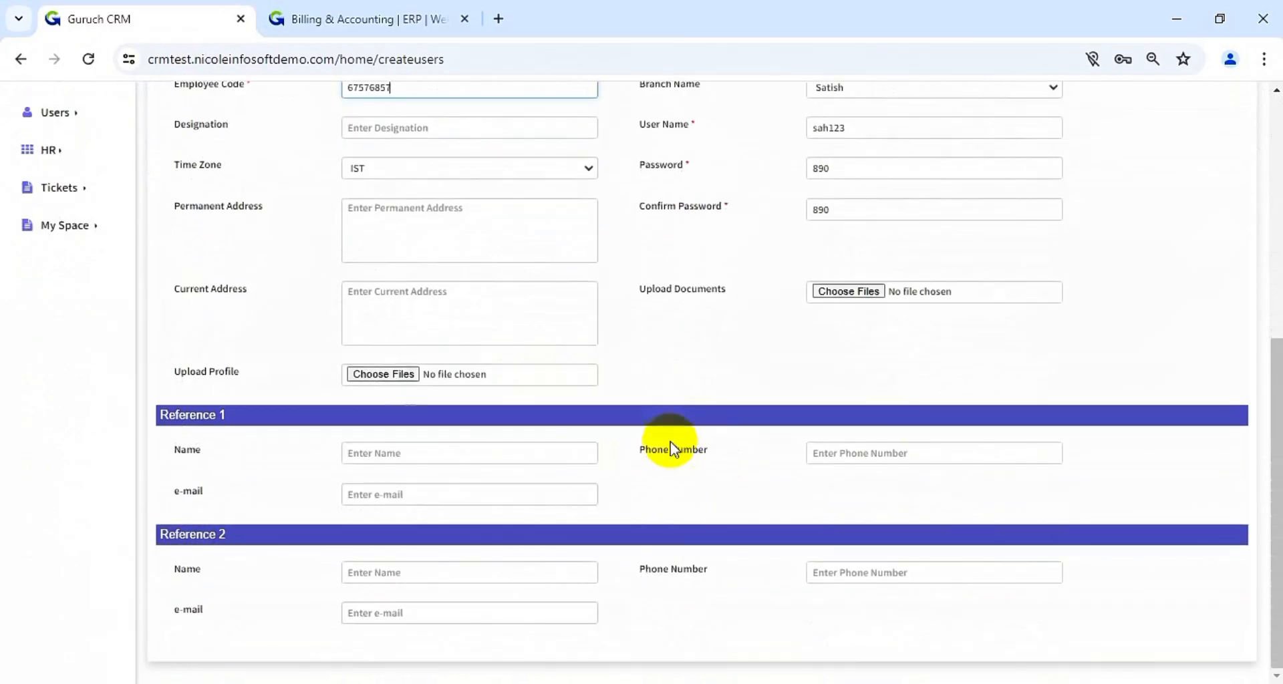
pyautogui.scroll(7, 764, 462)
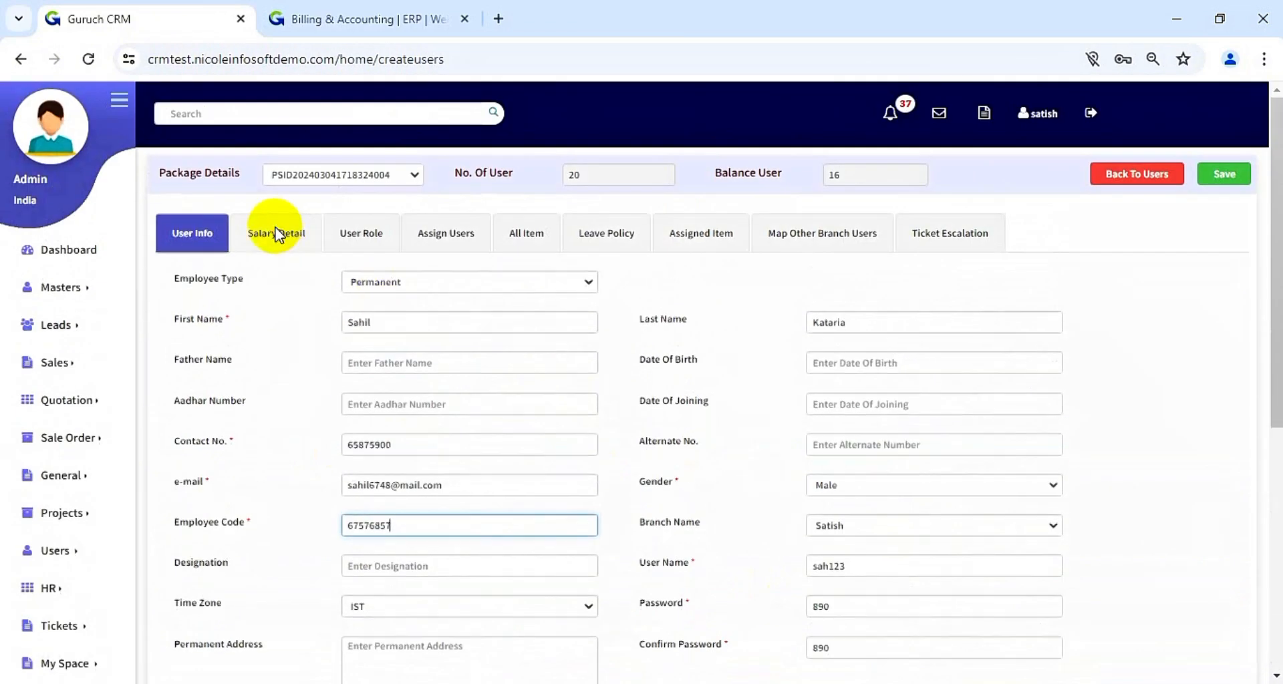
# - Open Salary Detail and look through the bank, salary, breakup and deduction fields
pyautogui.click(278, 234)
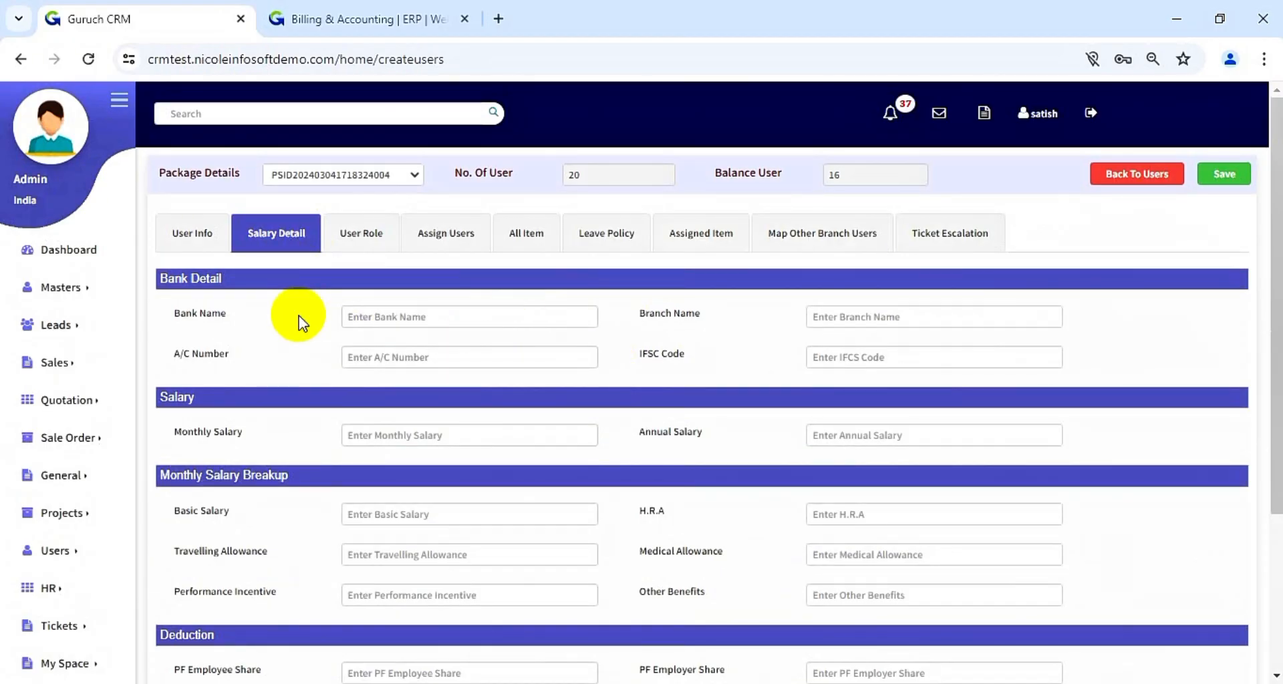
pyautogui.scroll(-2, 590, 432)
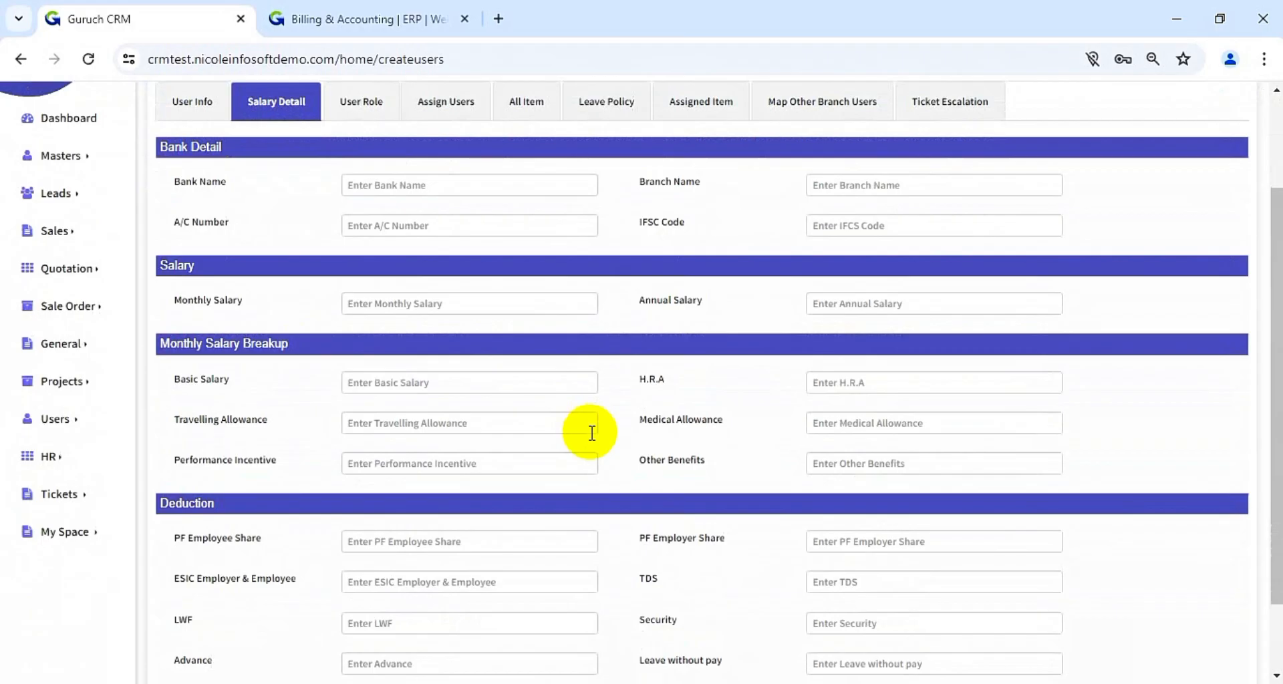
pyautogui.scroll(-1, 591, 433)
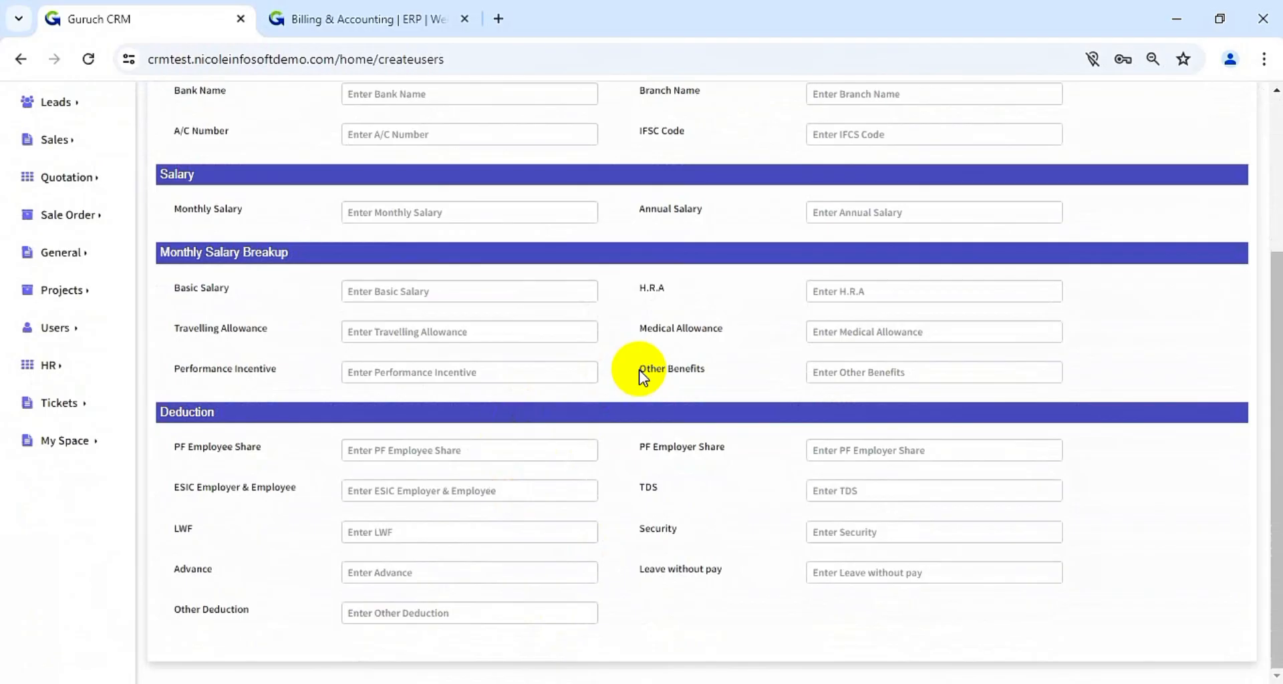
pyautogui.scroll(3, 642, 375)
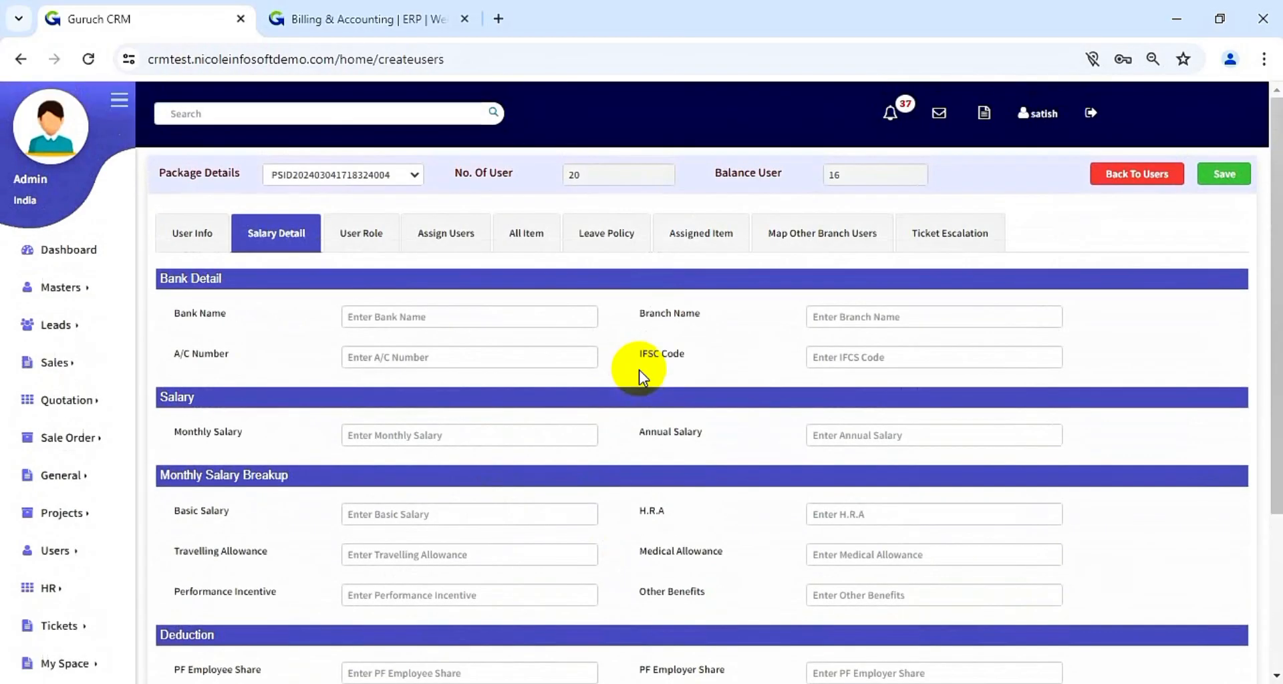
# - Give the new user the HR role and bring up the Assign Users list
pyautogui.click(366, 232)
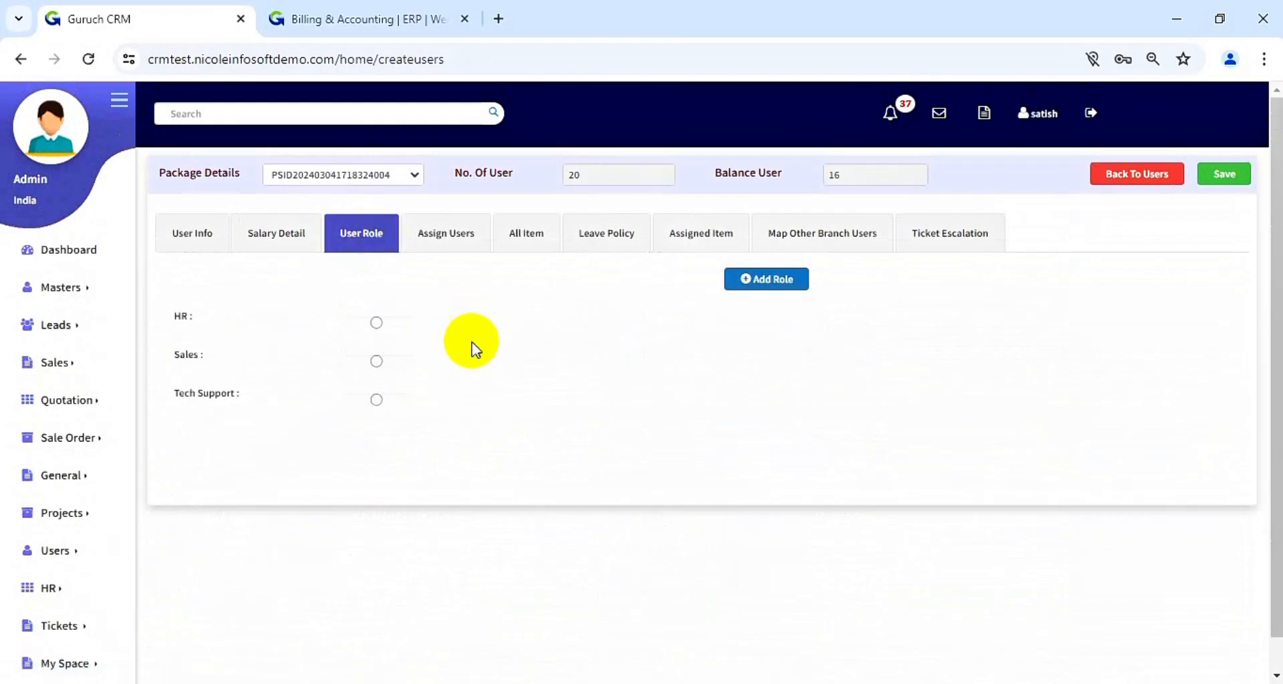
pyautogui.click(379, 324)
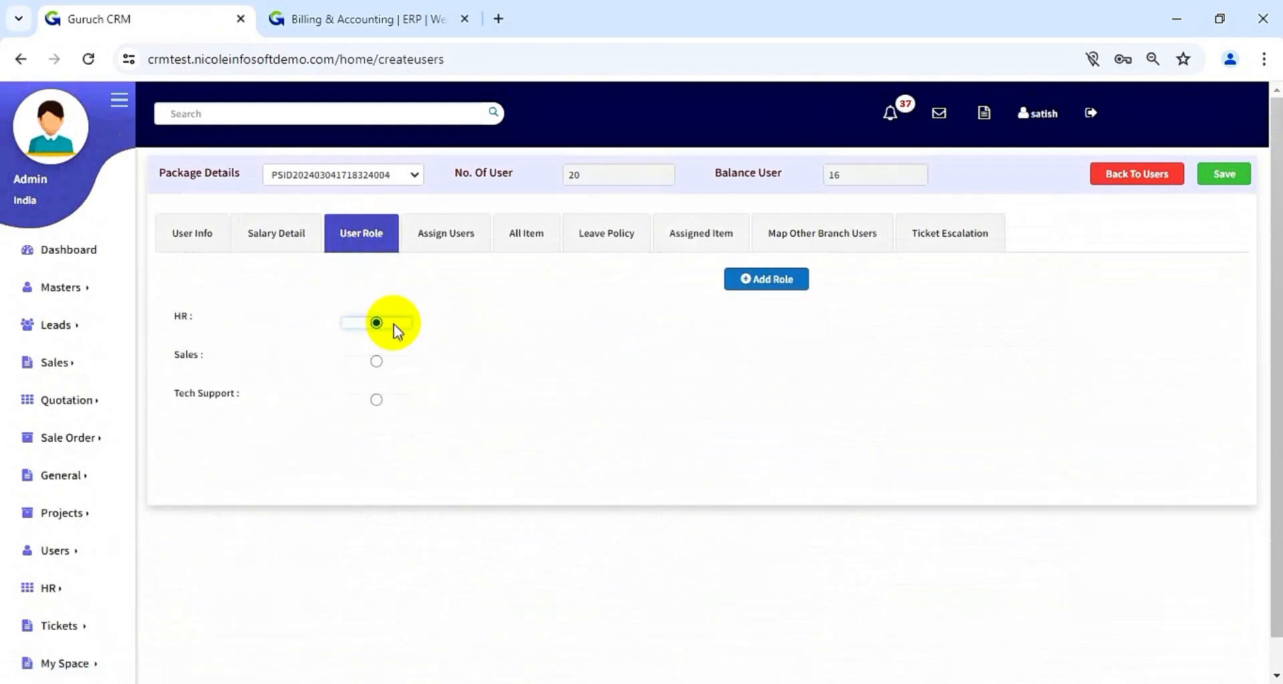
pyautogui.click(474, 250)
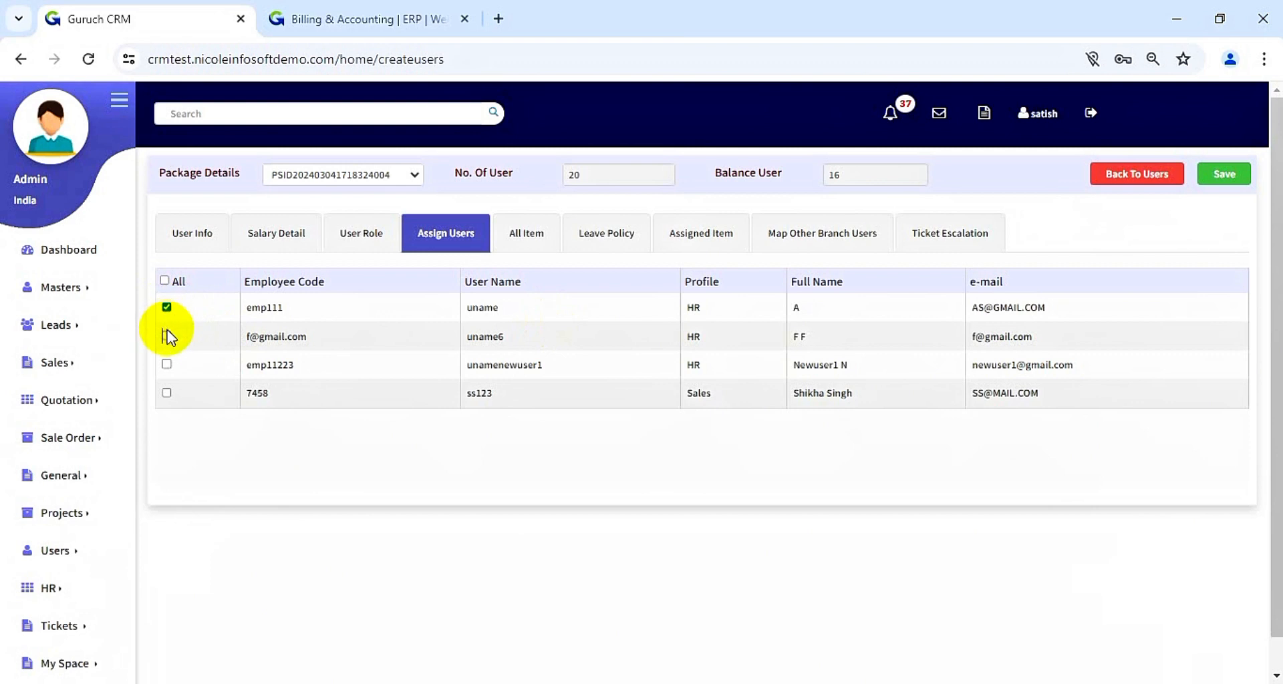
# - Review Leave Policy, Assigned Item, Map Other Branch Users and Ticket Escalation, then save the user
pyautogui.click(636, 247)
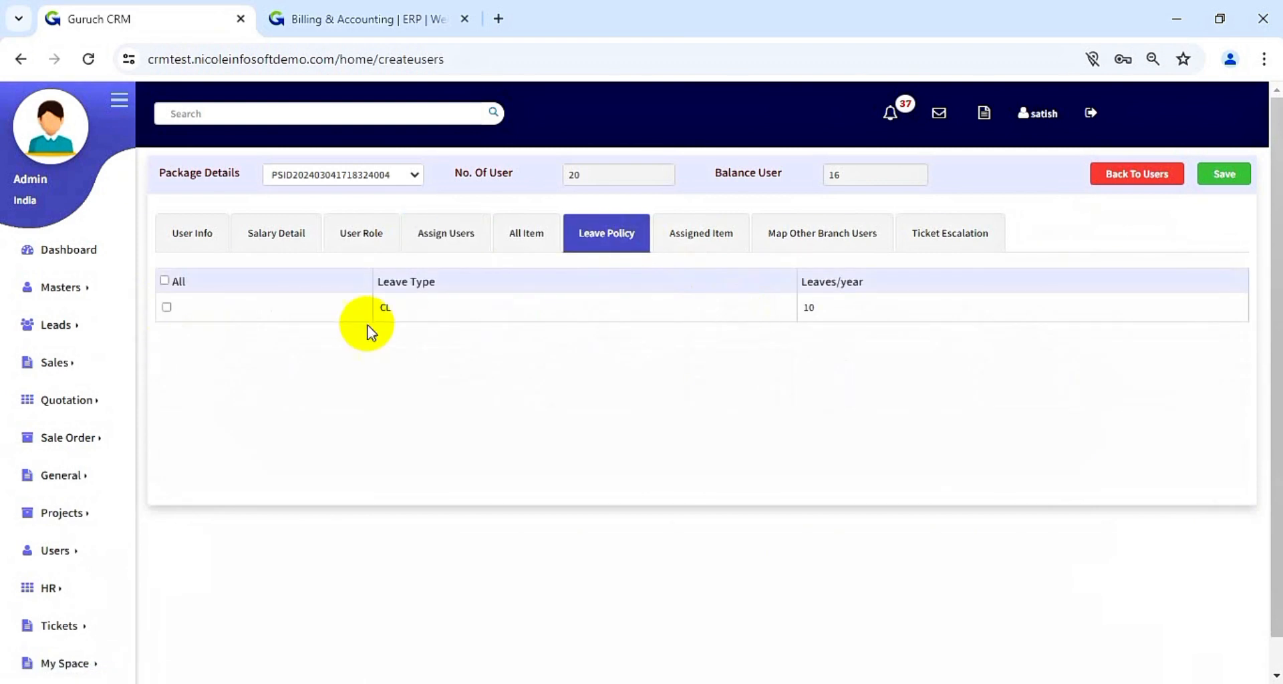
pyautogui.click(685, 241)
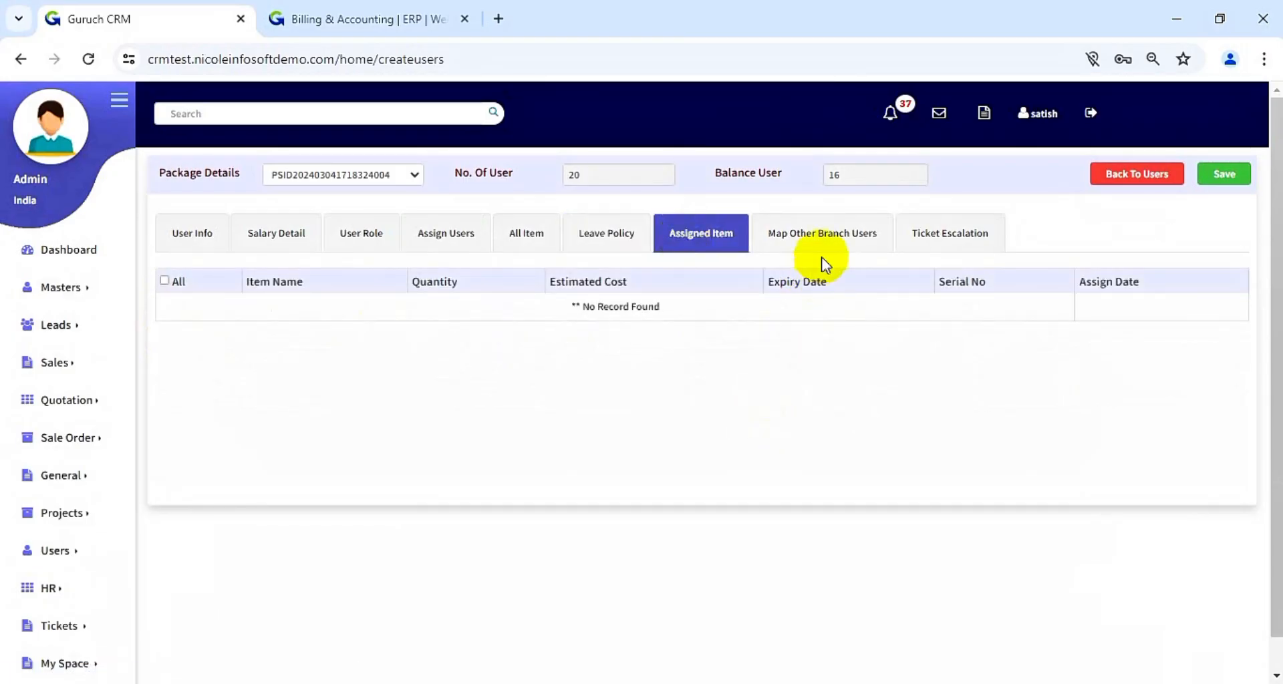
pyautogui.click(840, 246)
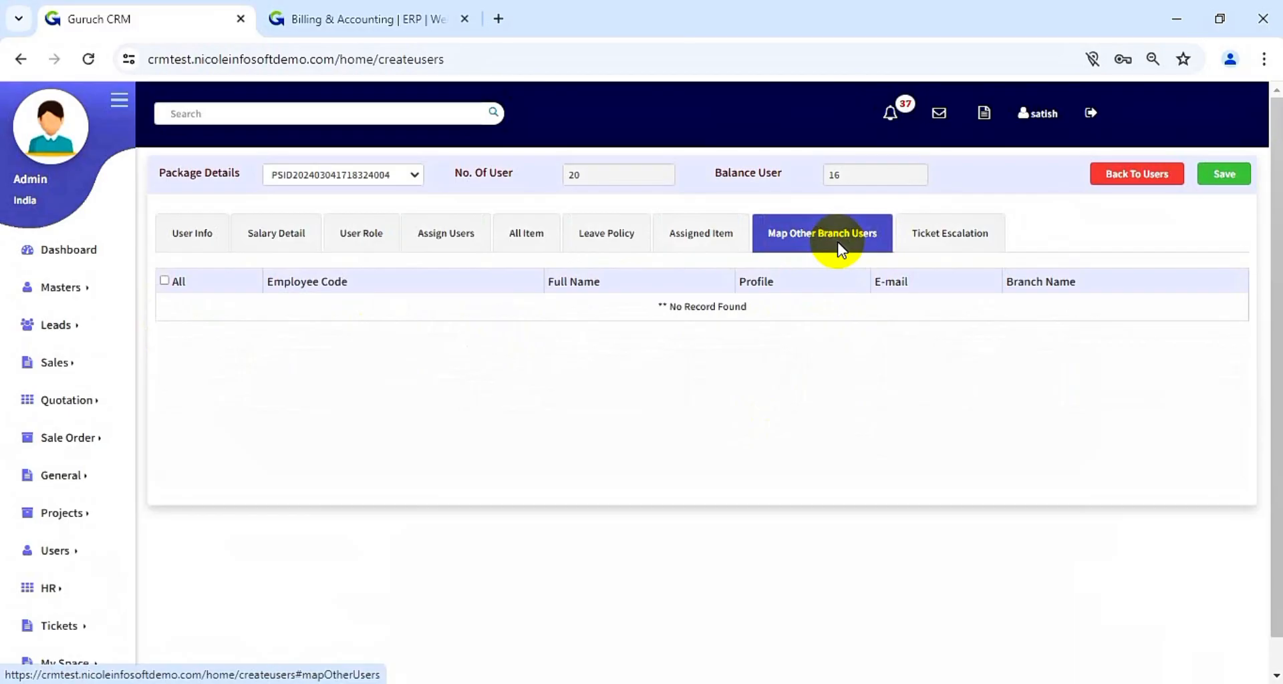
pyautogui.click(947, 235)
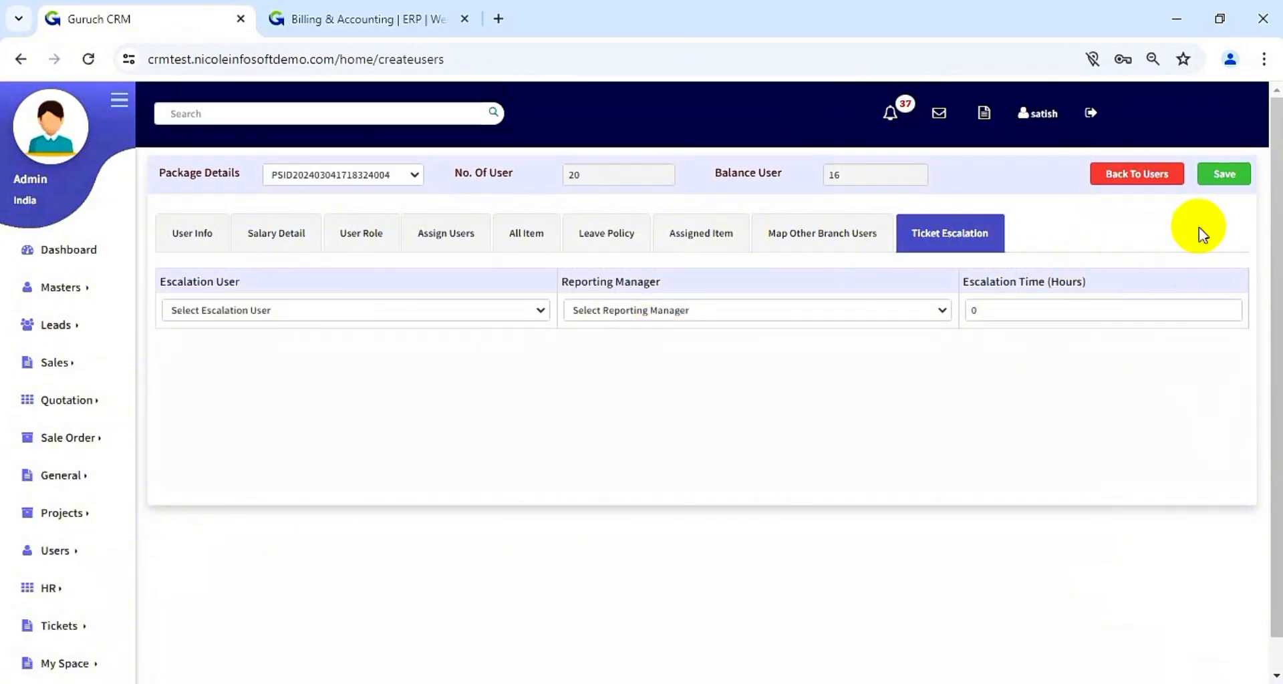
pyautogui.click(1232, 179)
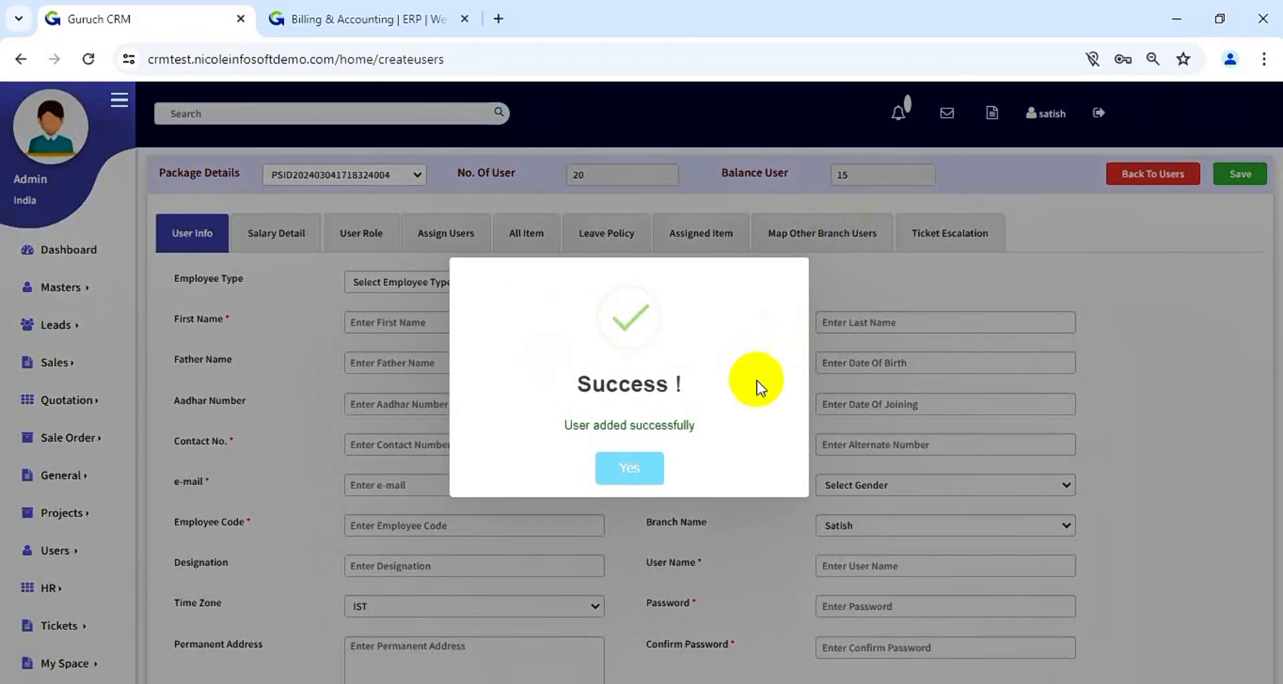
# - Dismiss the success popup, return to the users list and highlight the new user's name
pyautogui.click(645, 462)
pyautogui.click(1129, 178)
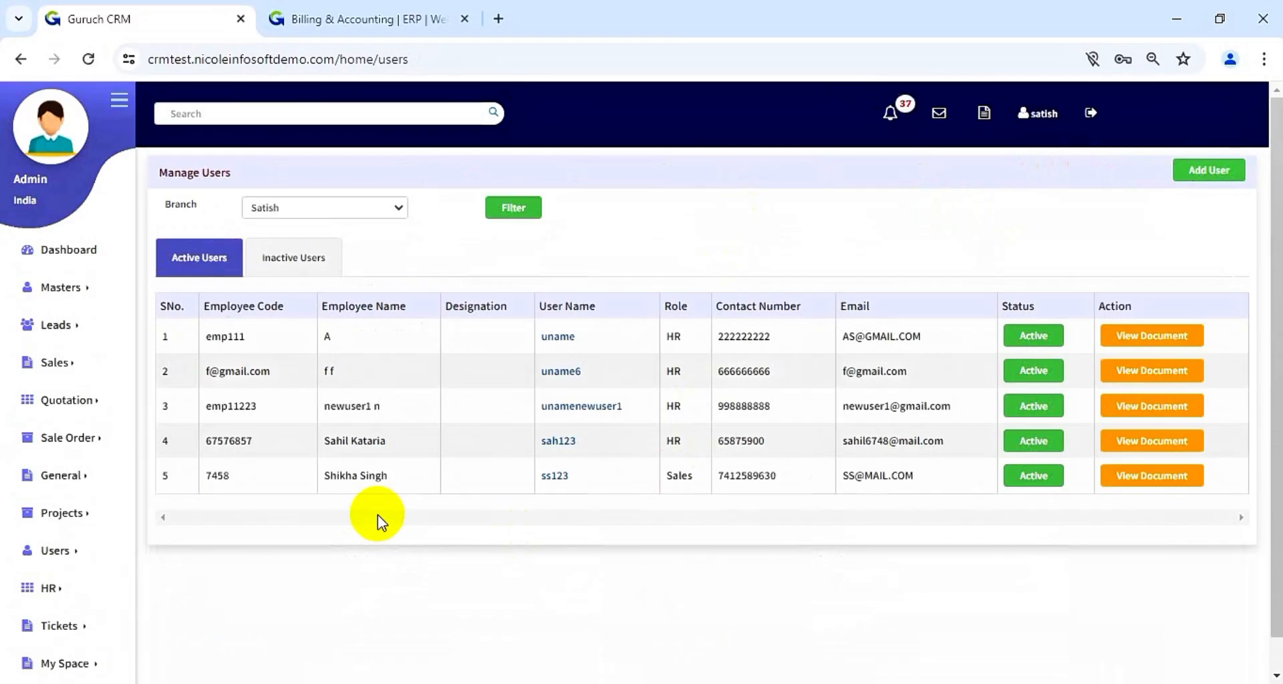
pyautogui.moveTo(323, 443); pyautogui.dragTo(396, 431)
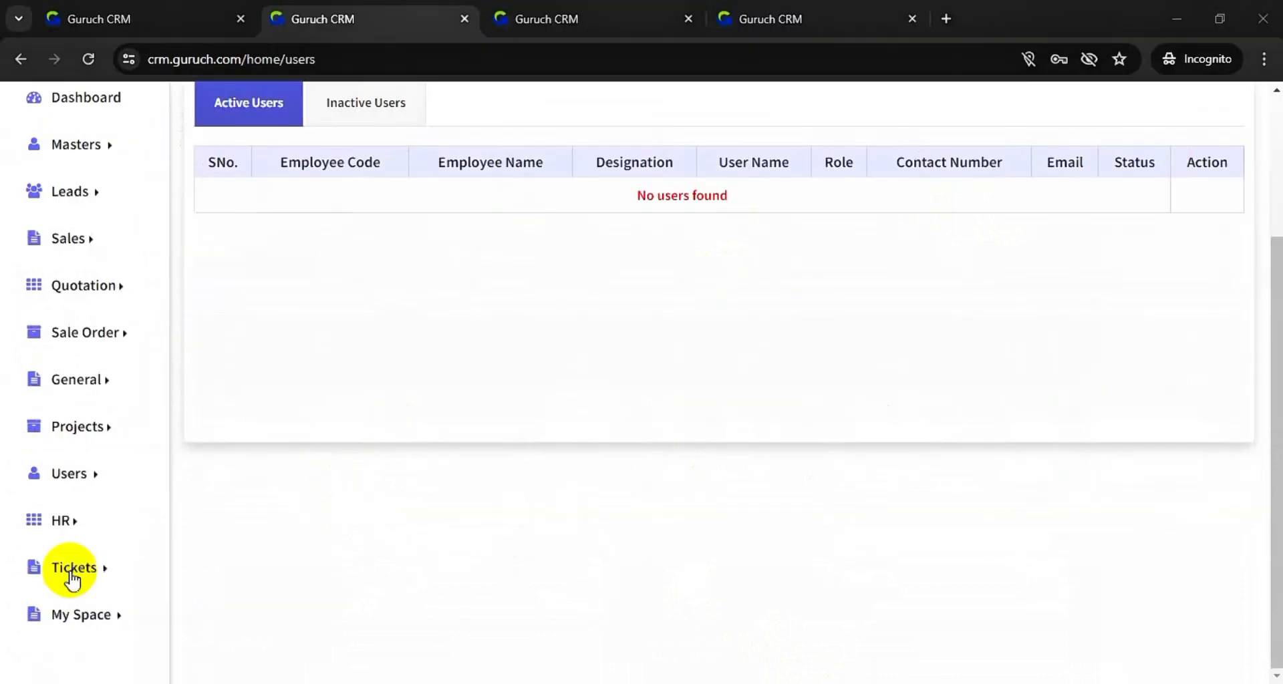
# - Bring up an empty Create Ticket form from the Tickets menu
pyautogui.click(50, 579)
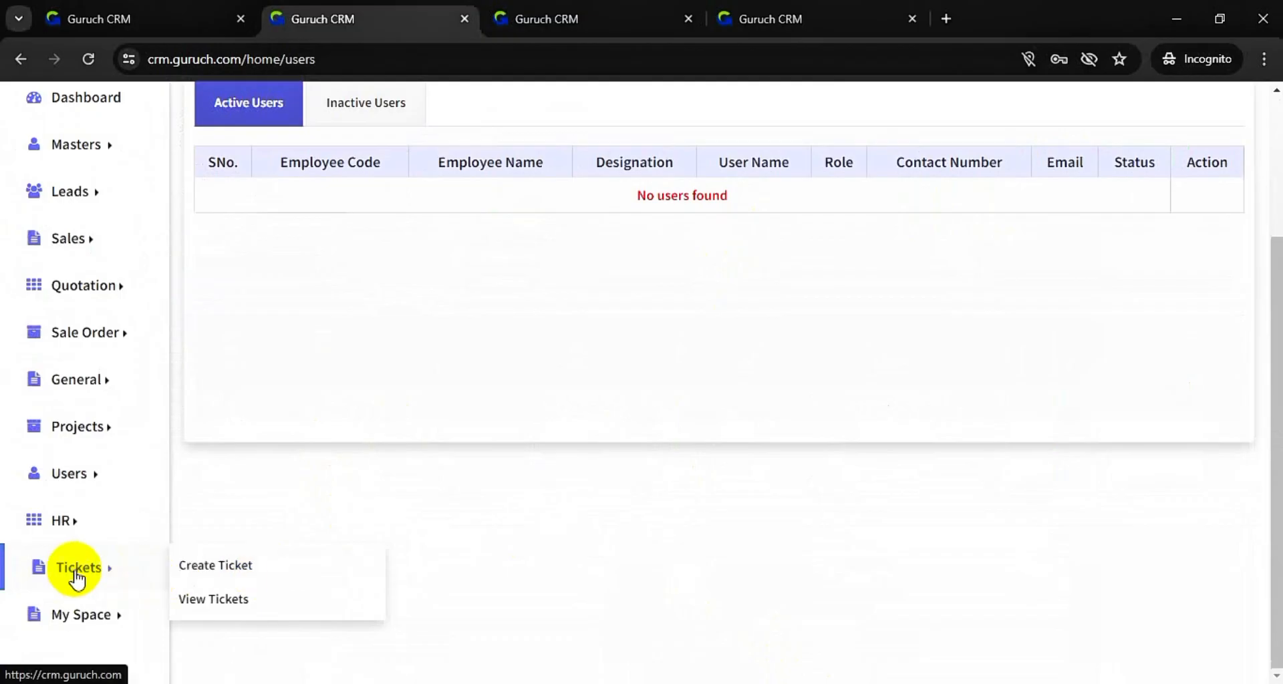
pyautogui.click(237, 576)
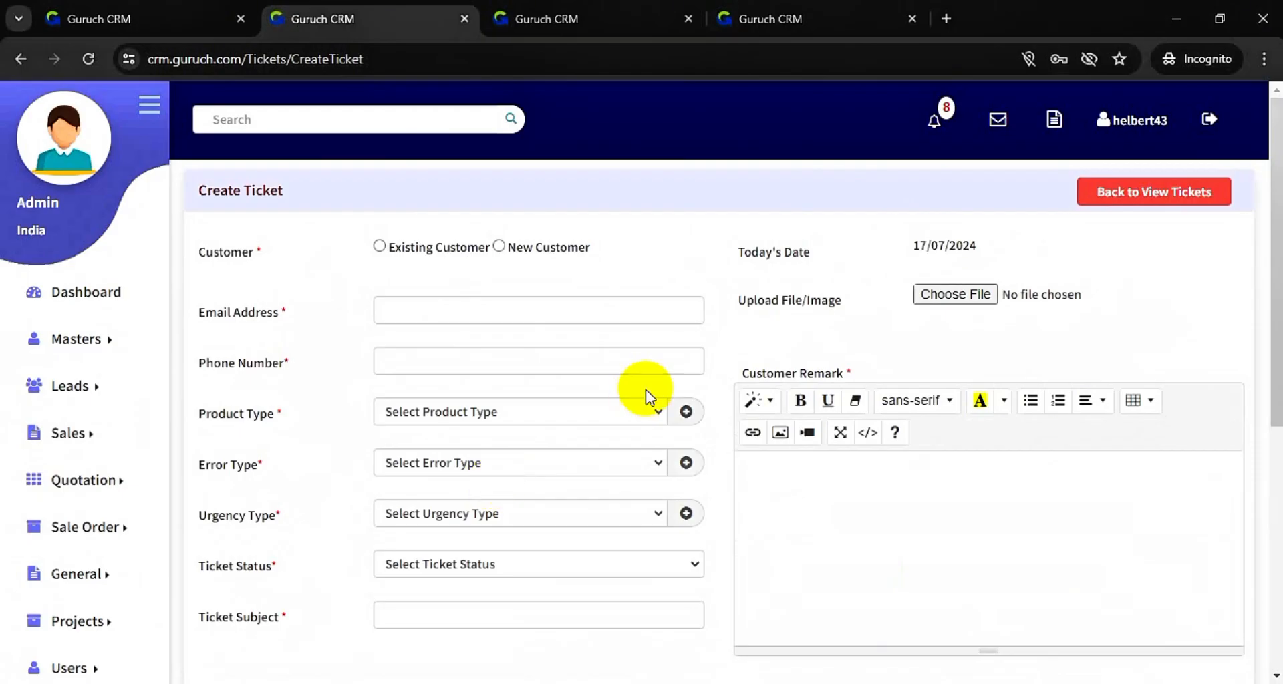
pyautogui.scroll(-5, 755, 341)
pyautogui.scroll(5, 758, 344)
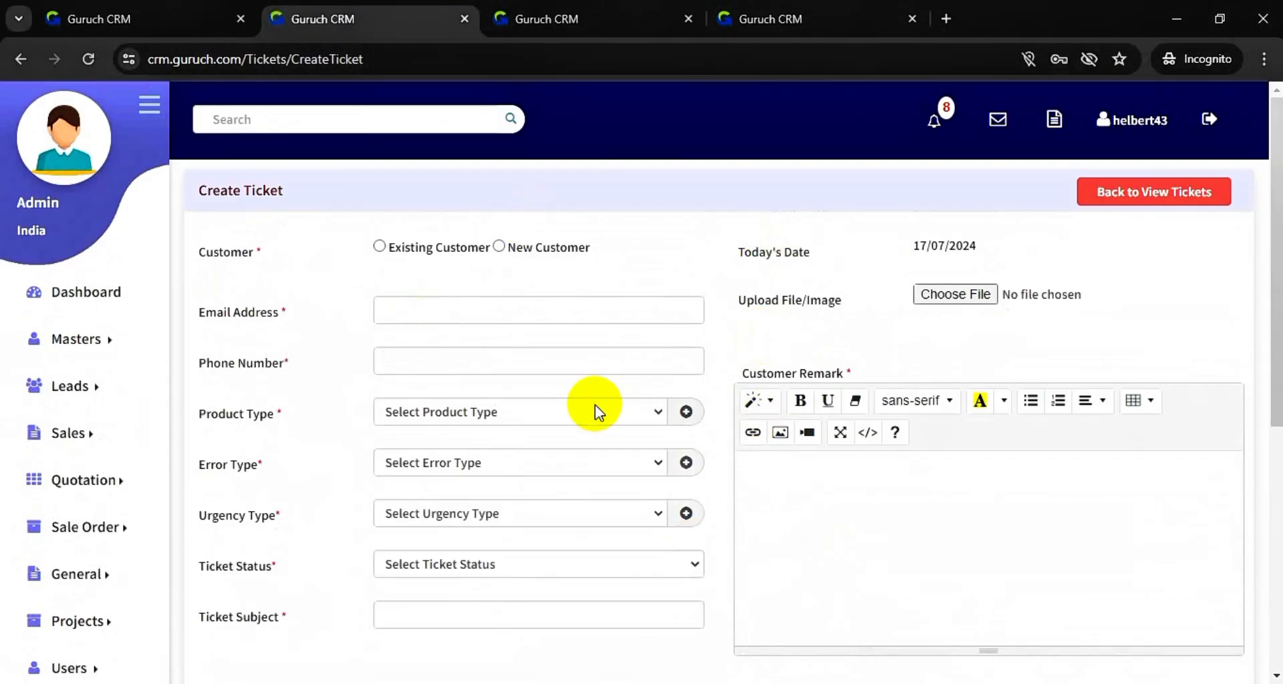
# - Open Masters > Ticket Management > Ticket Form in a new browser tab
pyautogui.moveTo(105, 357)
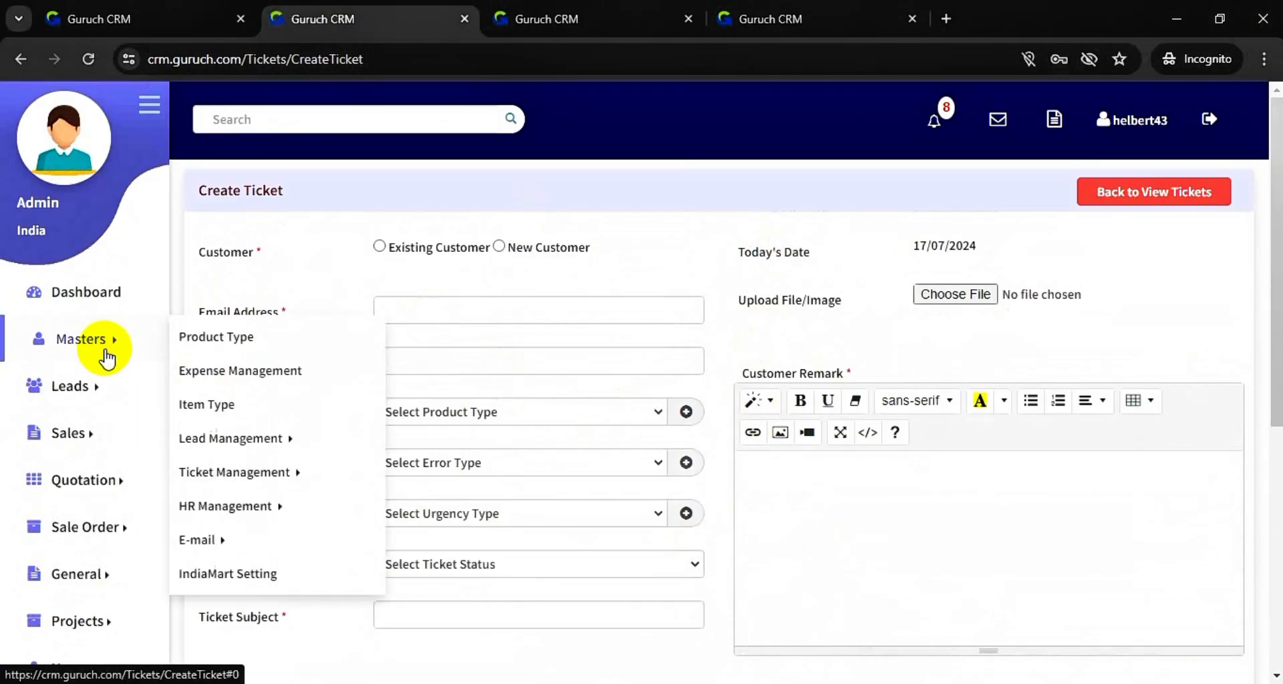
pyautogui.moveTo(278, 475)
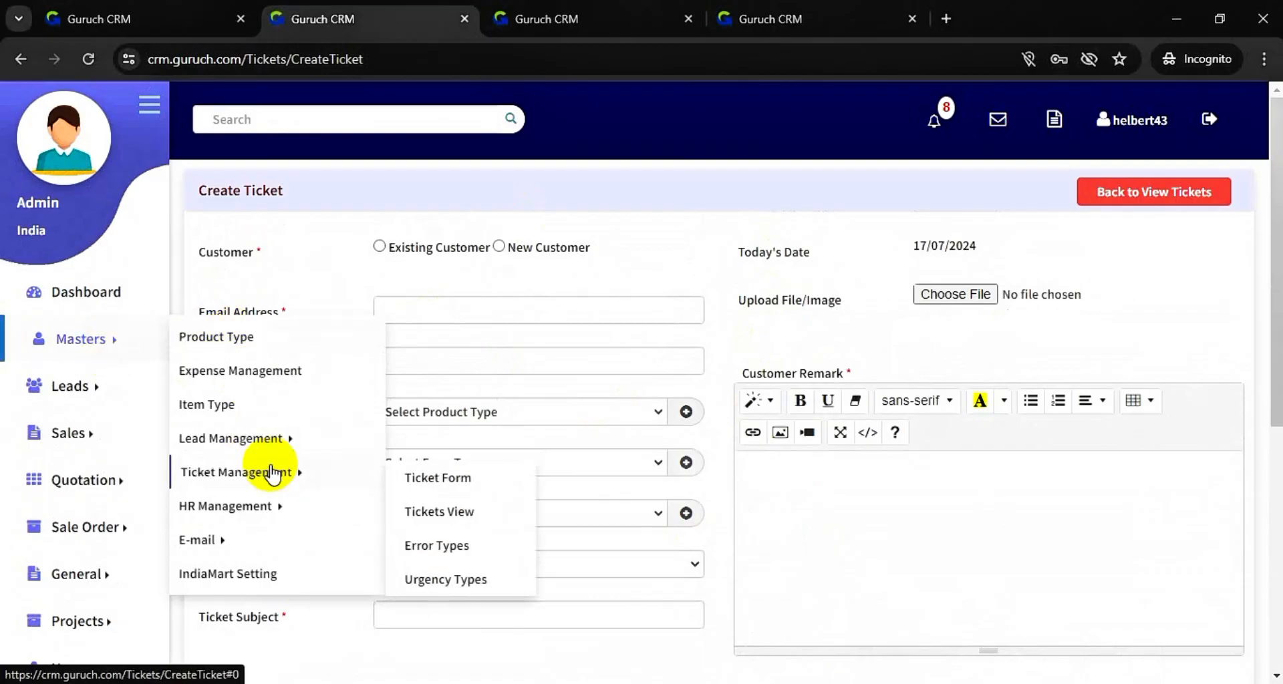
pyautogui.rightClick(427, 492)
pyautogui.click(497, 303)
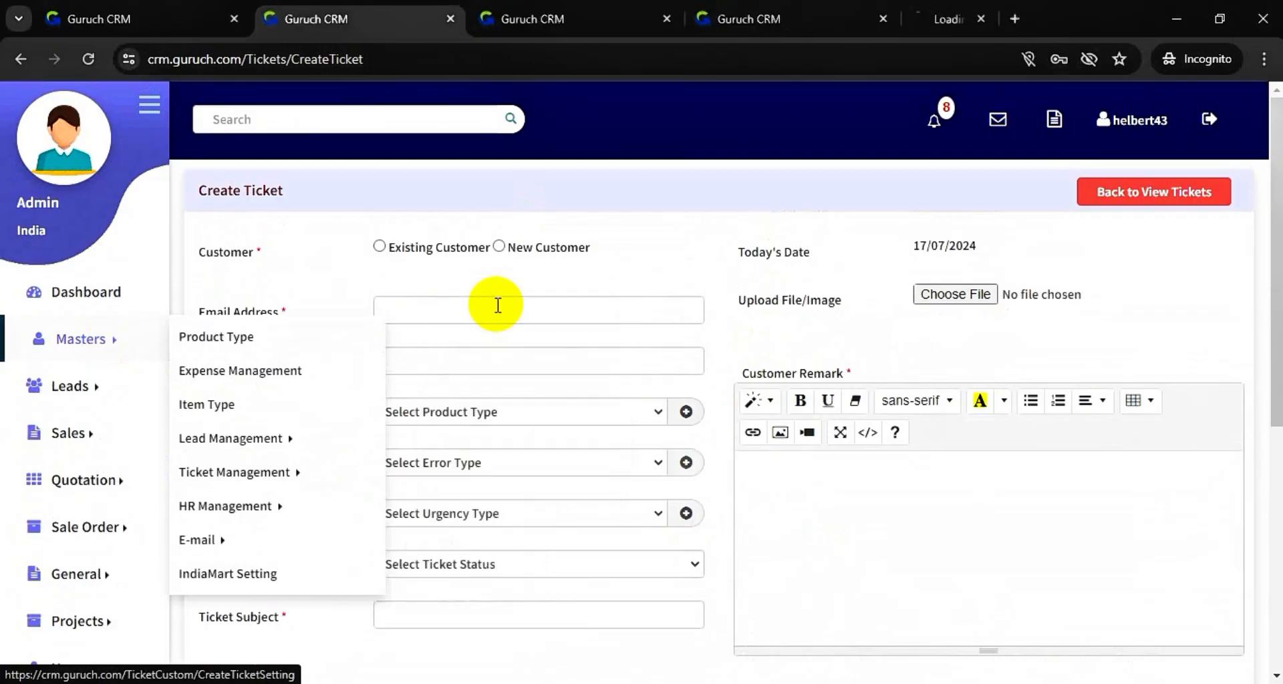
pyautogui.click(962, 17)
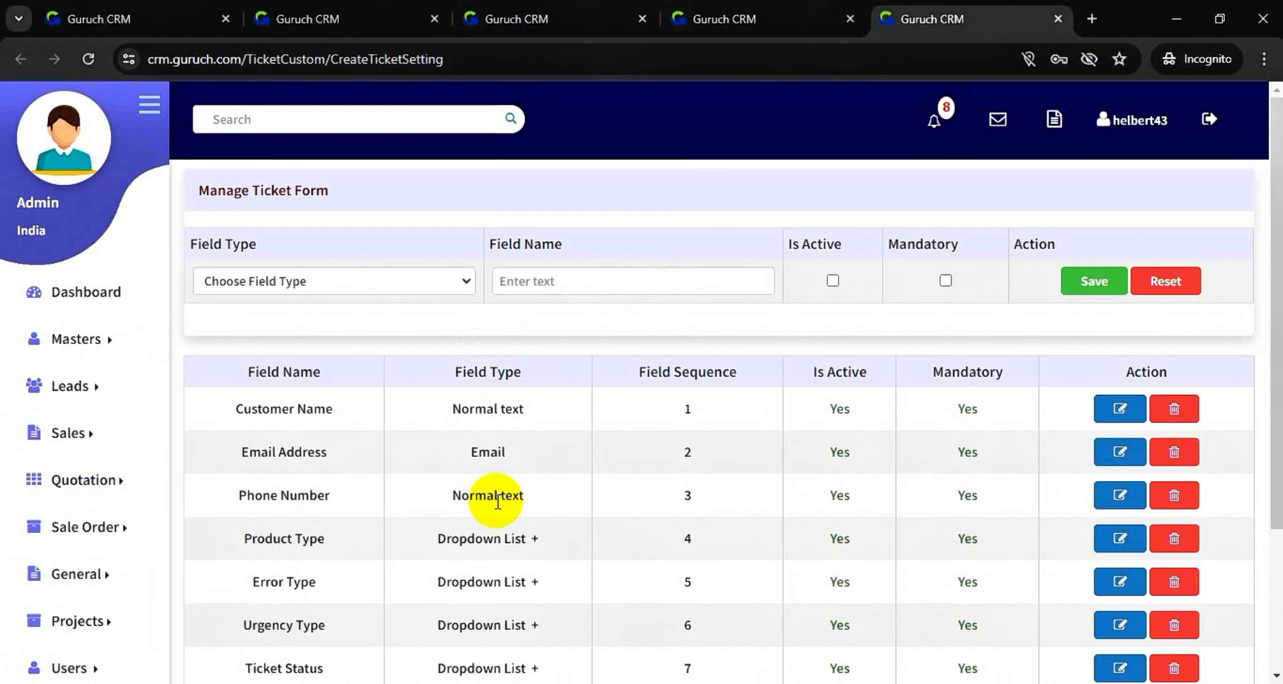
pyautogui.scroll(-3, 498, 501)
pyautogui.scroll(2, 497, 504)
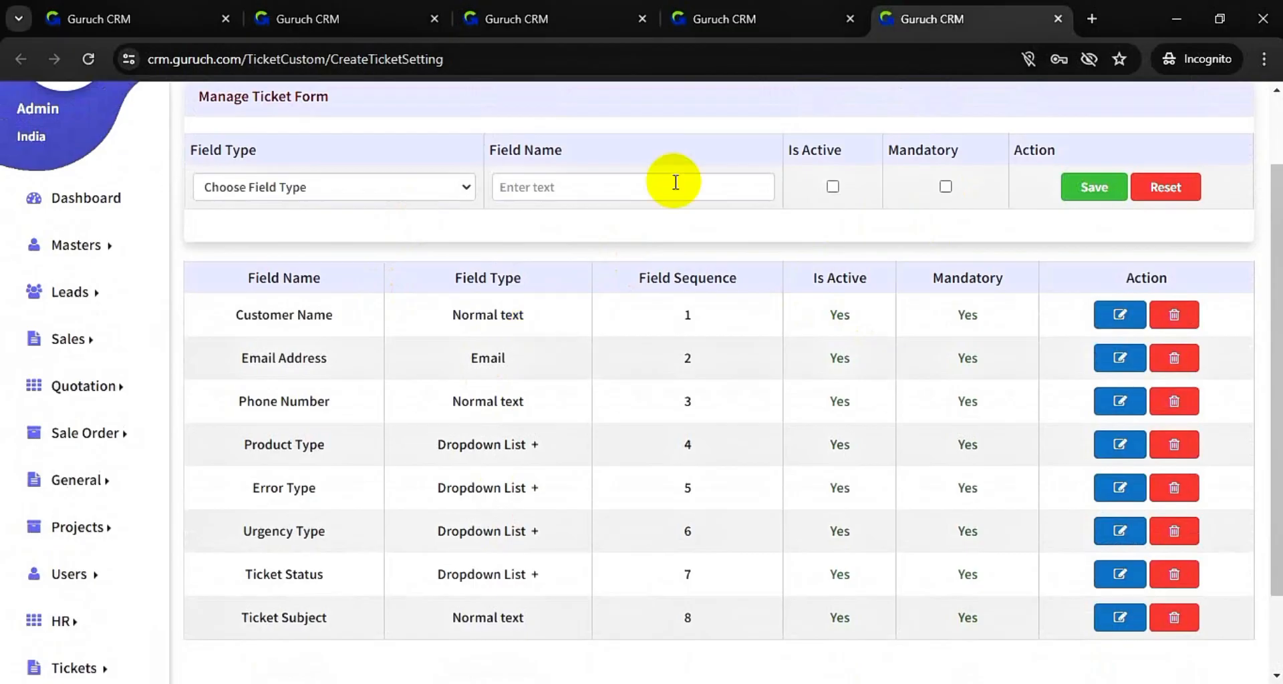
pyautogui.click(525, 8)
pyautogui.click(348, 16)
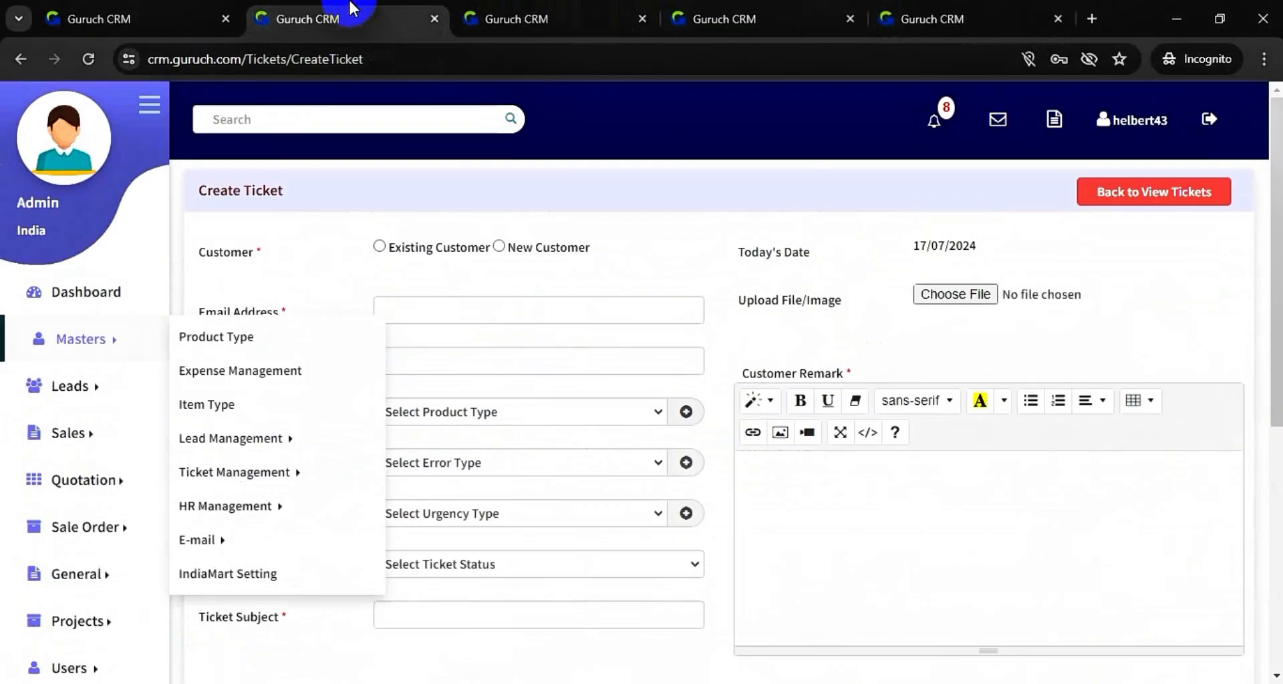
# - Mark the ticket for an existing customer and pick the second listed customer
pyautogui.click(689, 259)
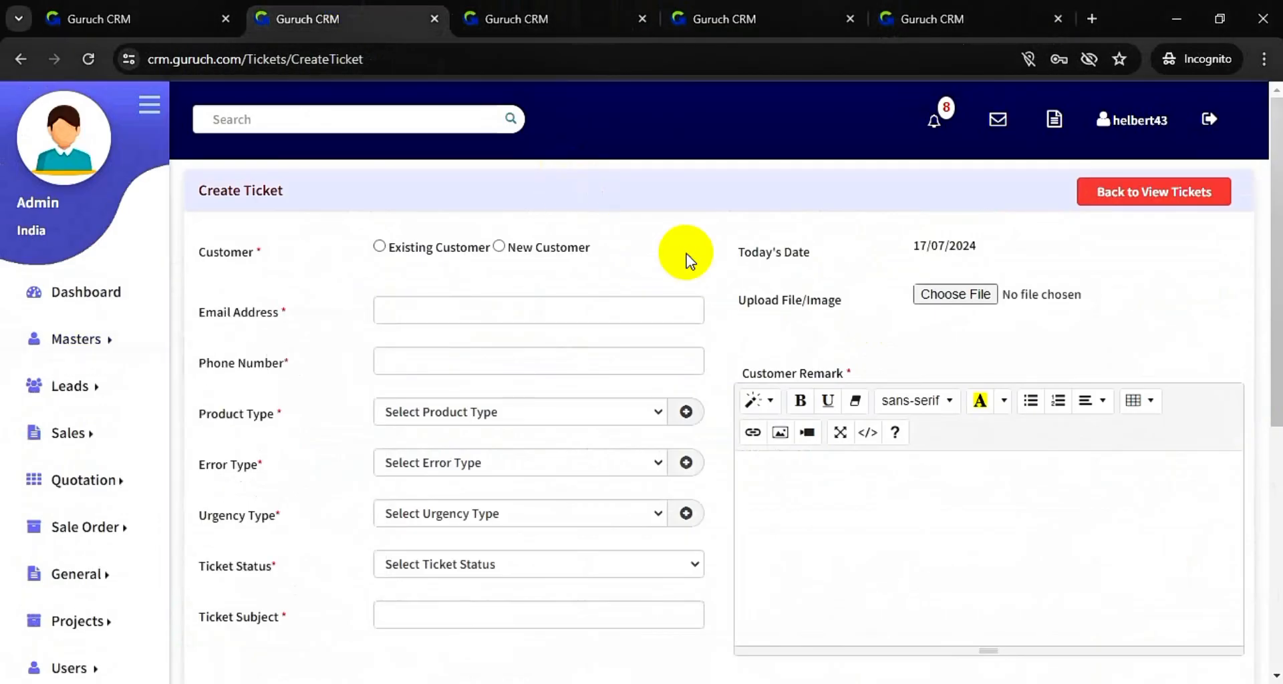
pyautogui.click(379, 247)
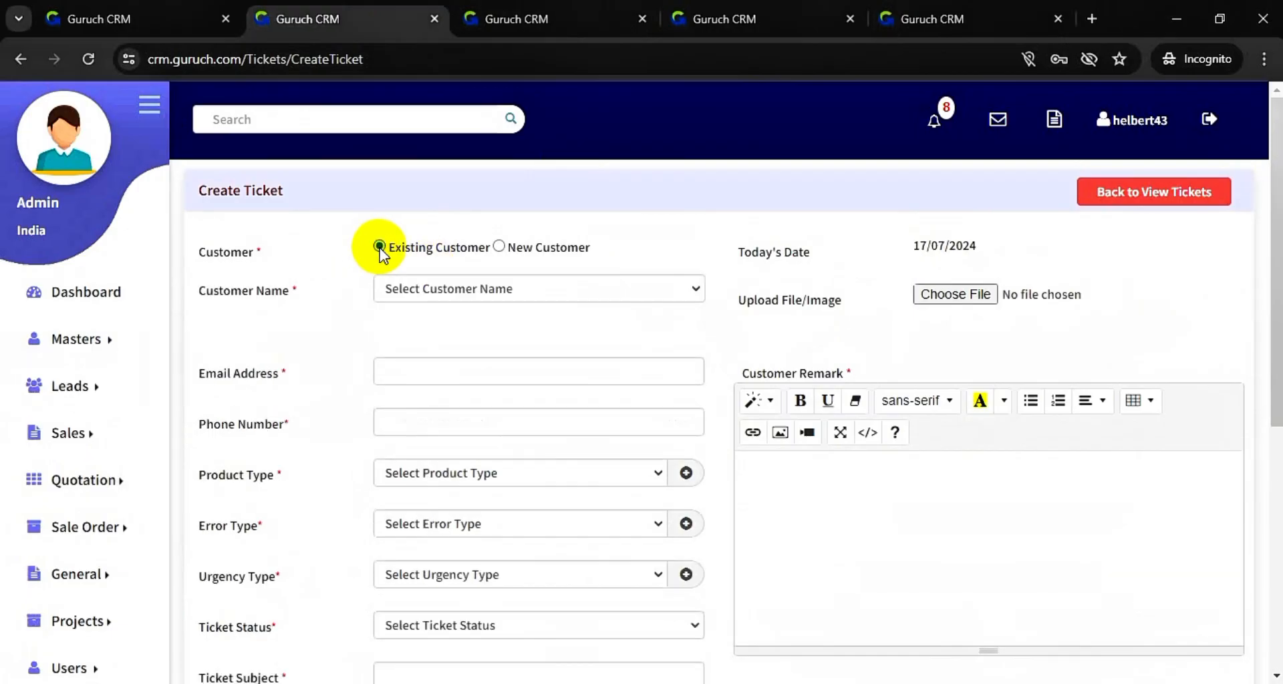
pyautogui.click(499, 247)
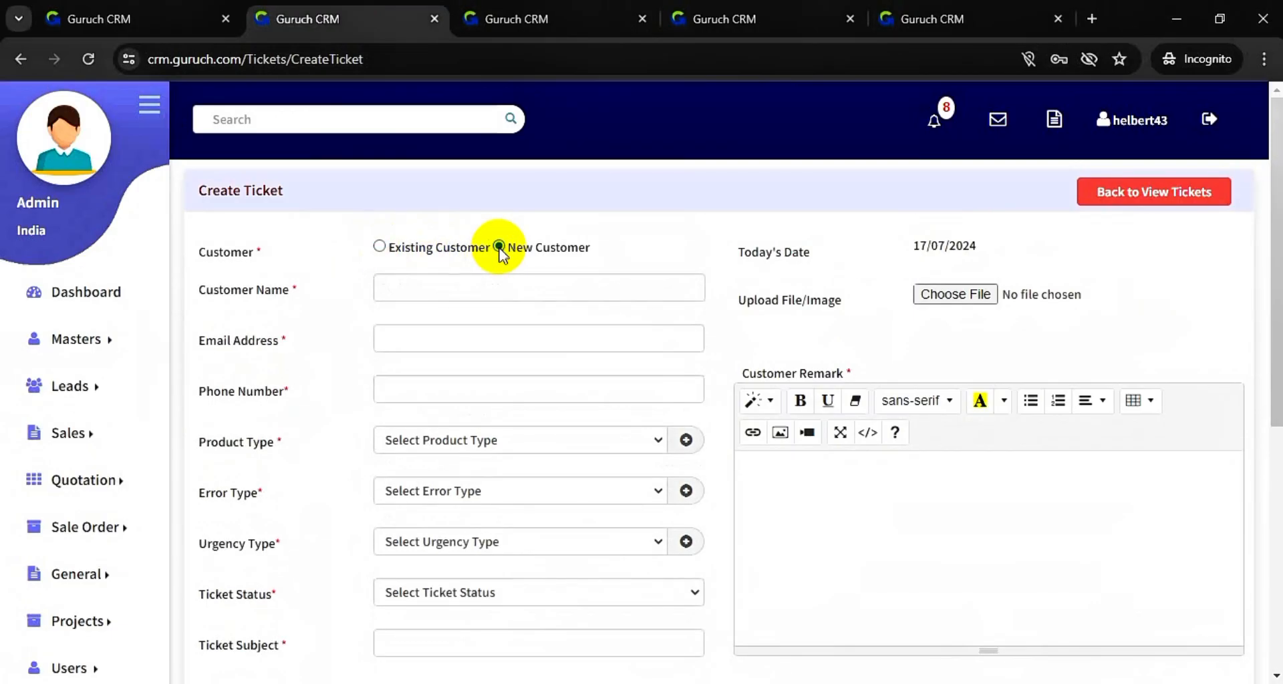
pyautogui.click(378, 246)
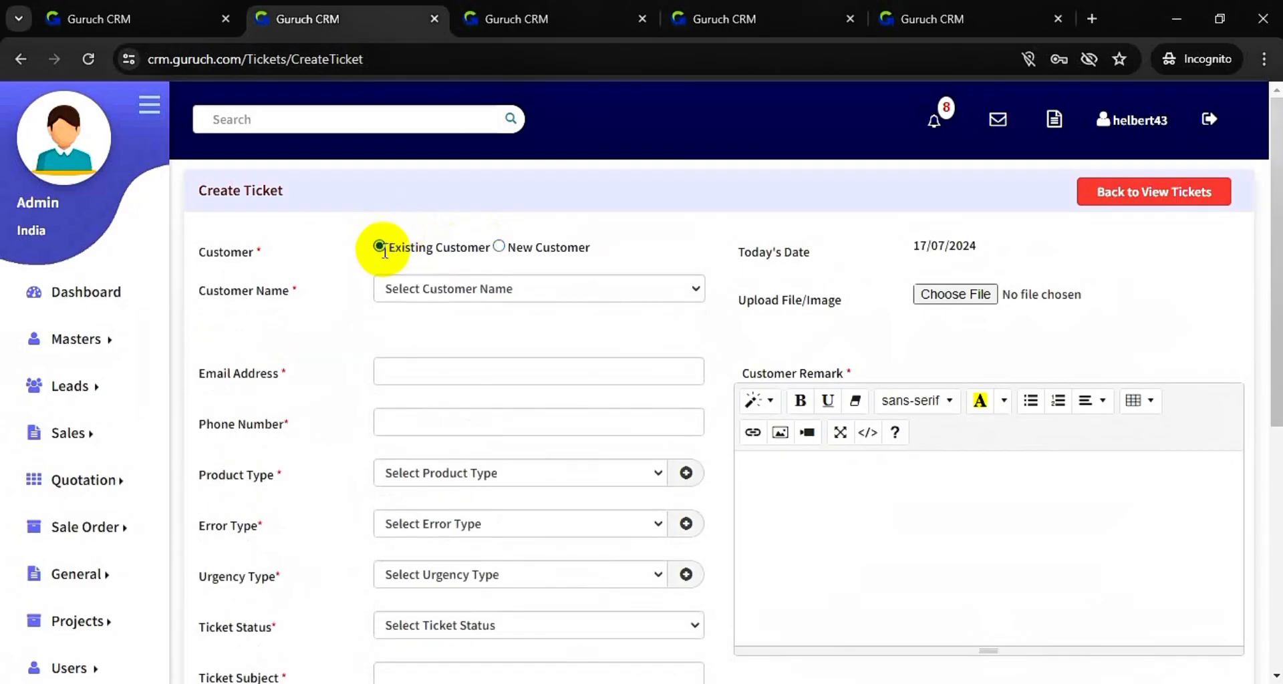
pyautogui.click(439, 290)
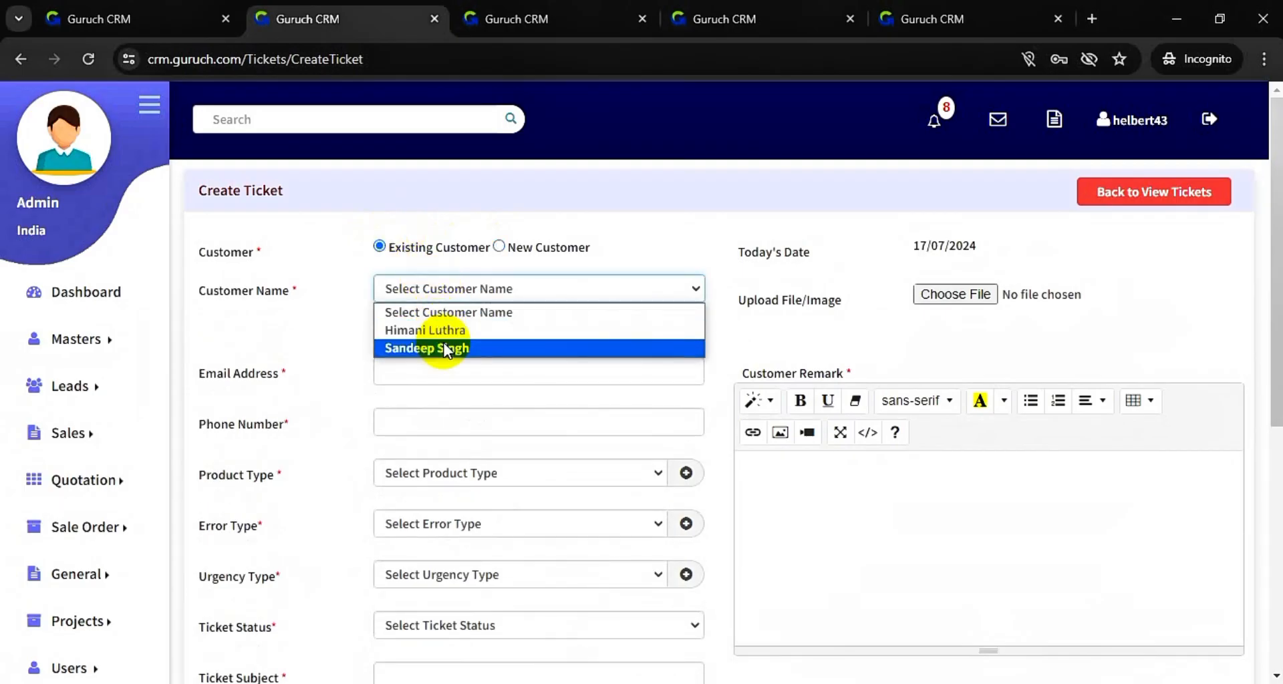
pyautogui.click(446, 348)
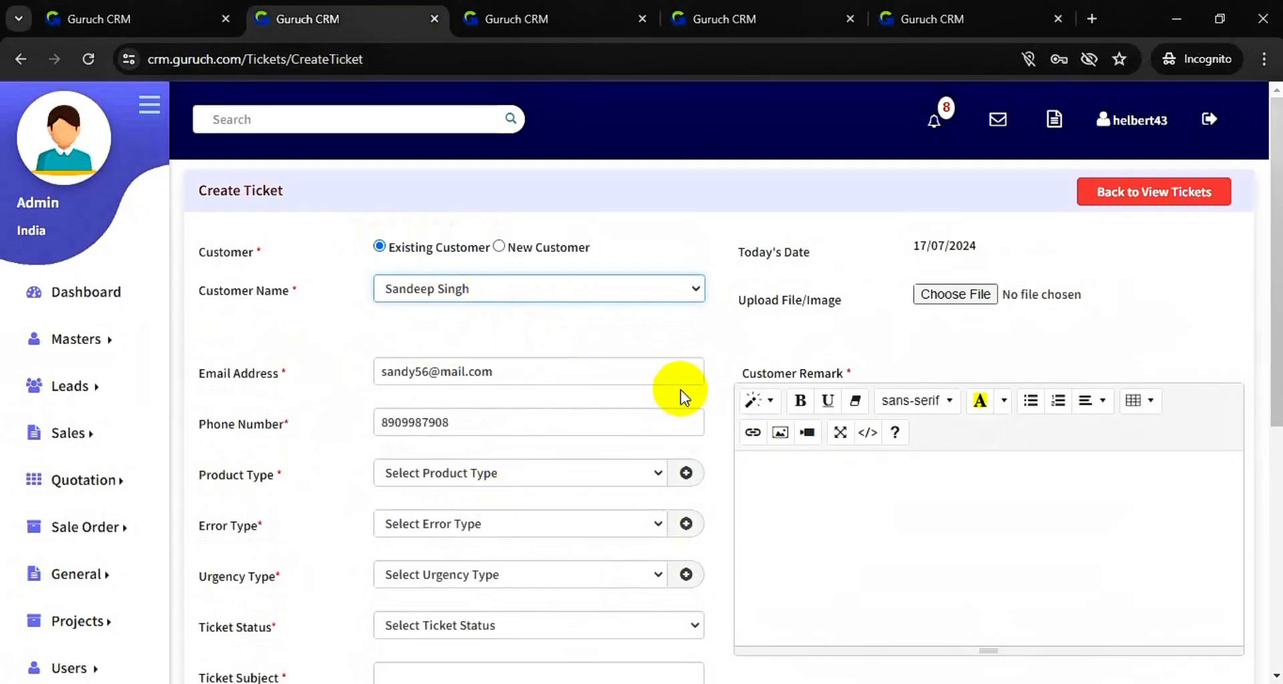
# - Set the ticket's Product Type to CRM MODULE
pyautogui.scroll(-1, 680, 390)
pyautogui.click(604, 378)
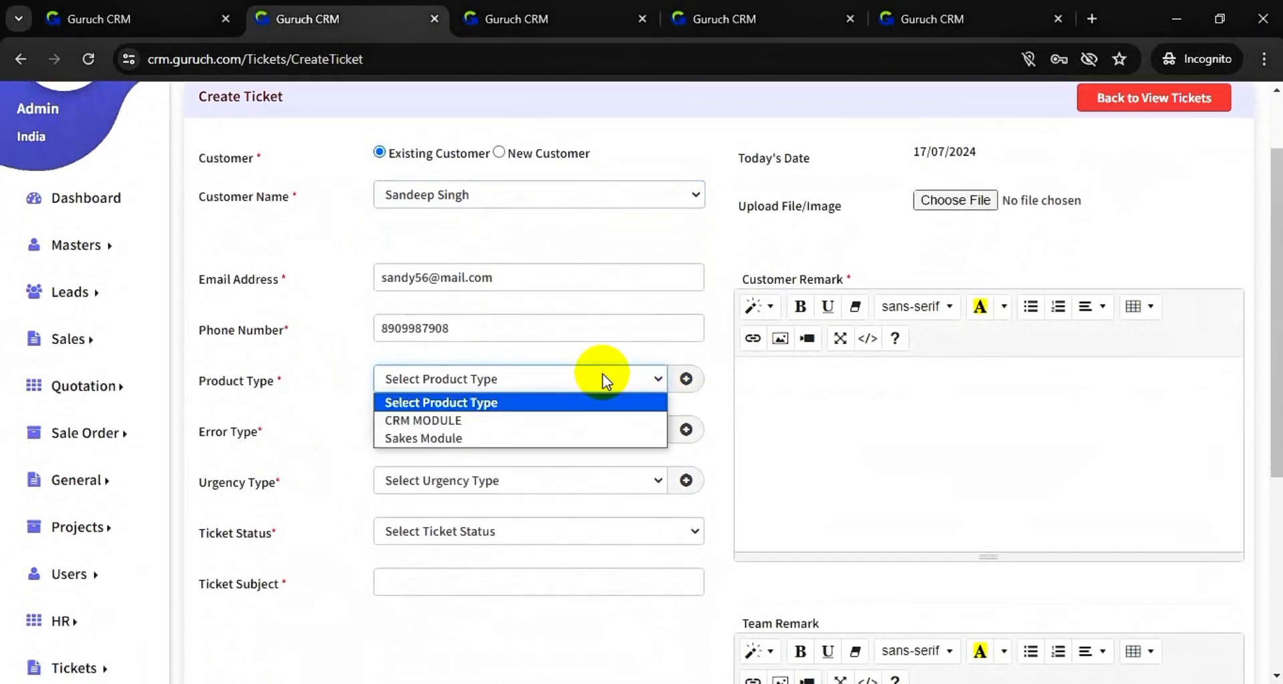
pyautogui.click(581, 421)
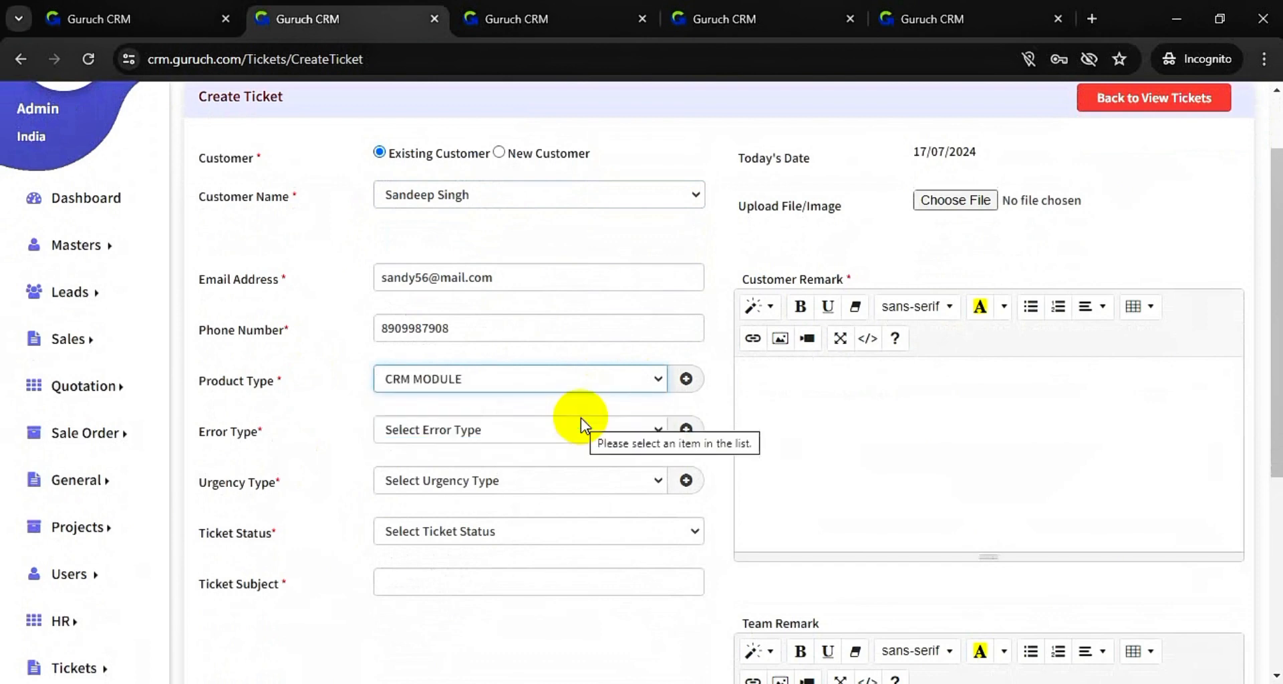
pyautogui.click(580, 428)
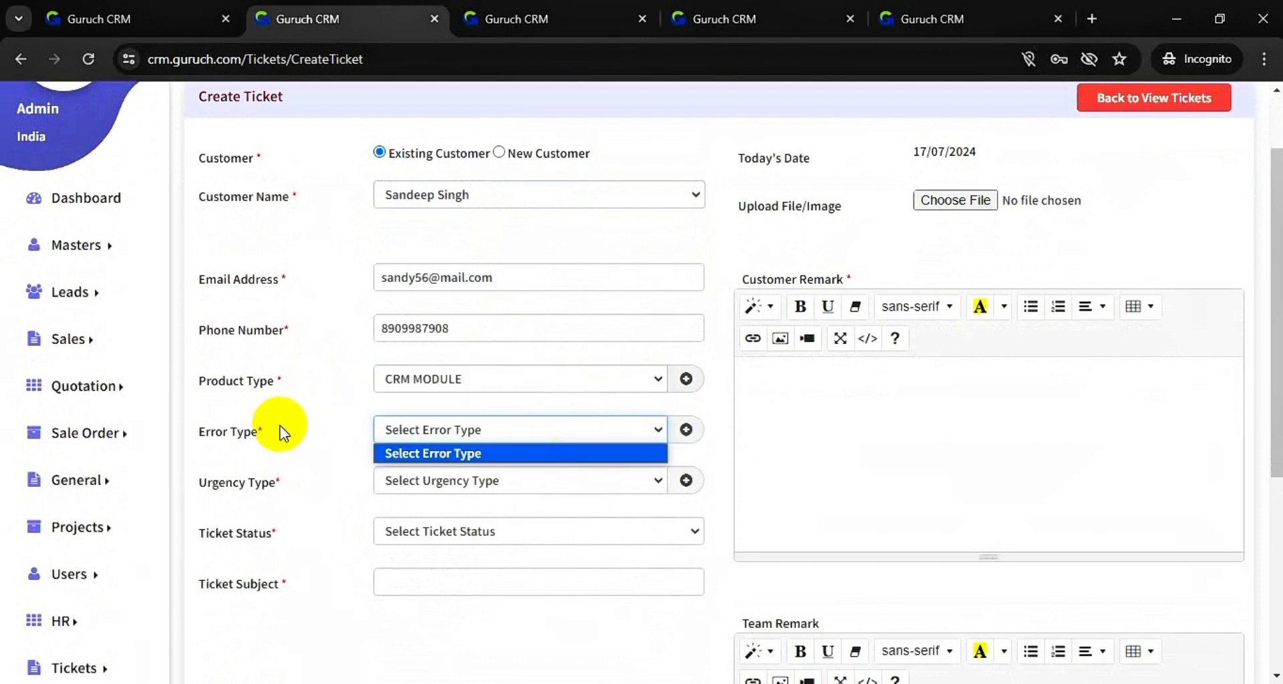
# - Add a new error type named 'Data not fetching' and submit it
pyautogui.click(685, 429)
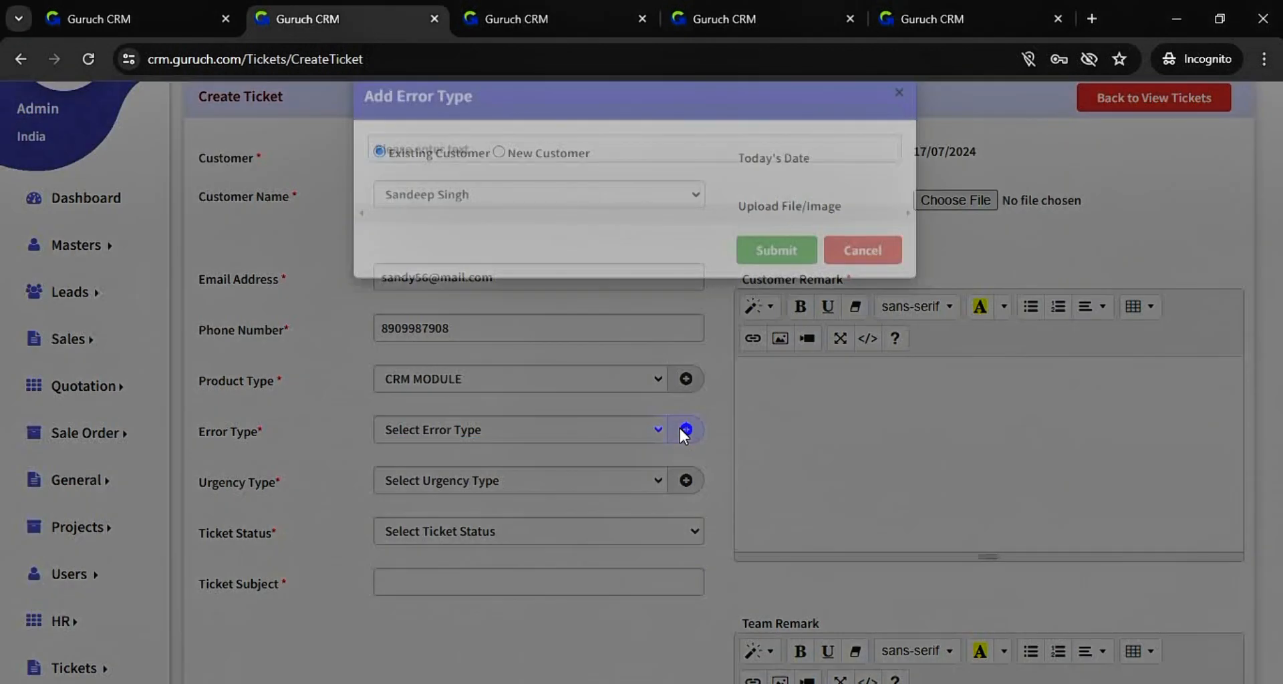
pyautogui.click(612, 196)
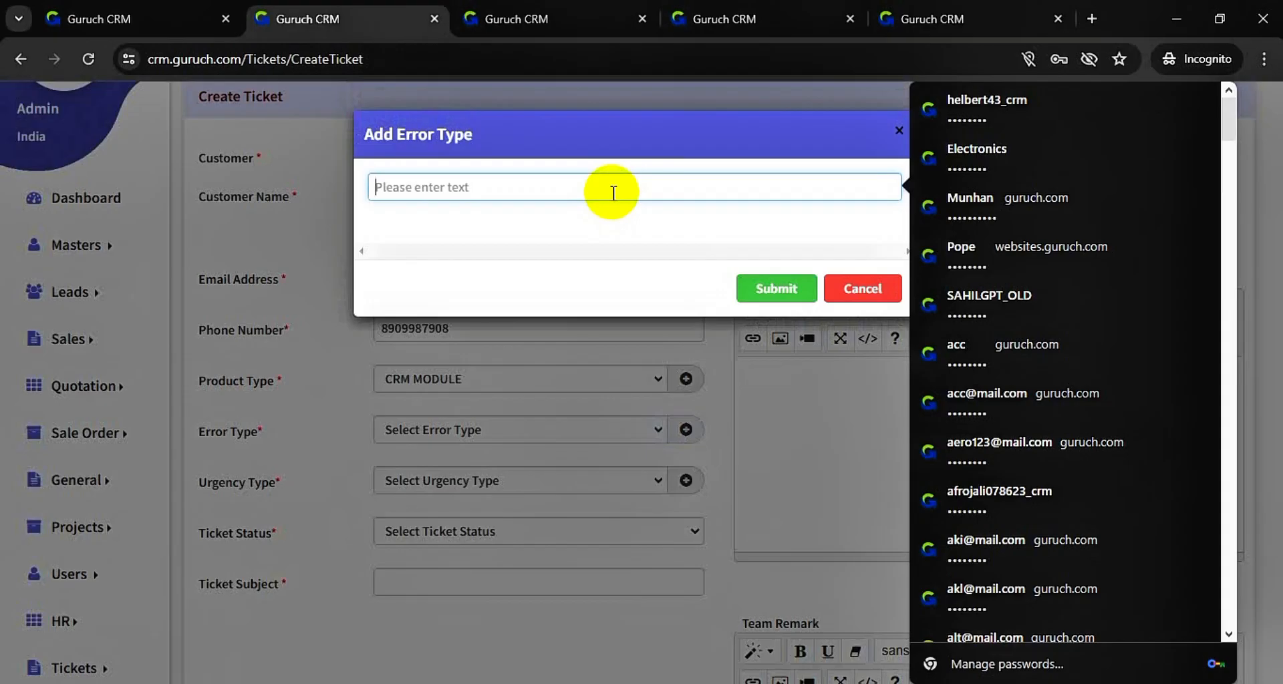
pyautogui.write('Dat')
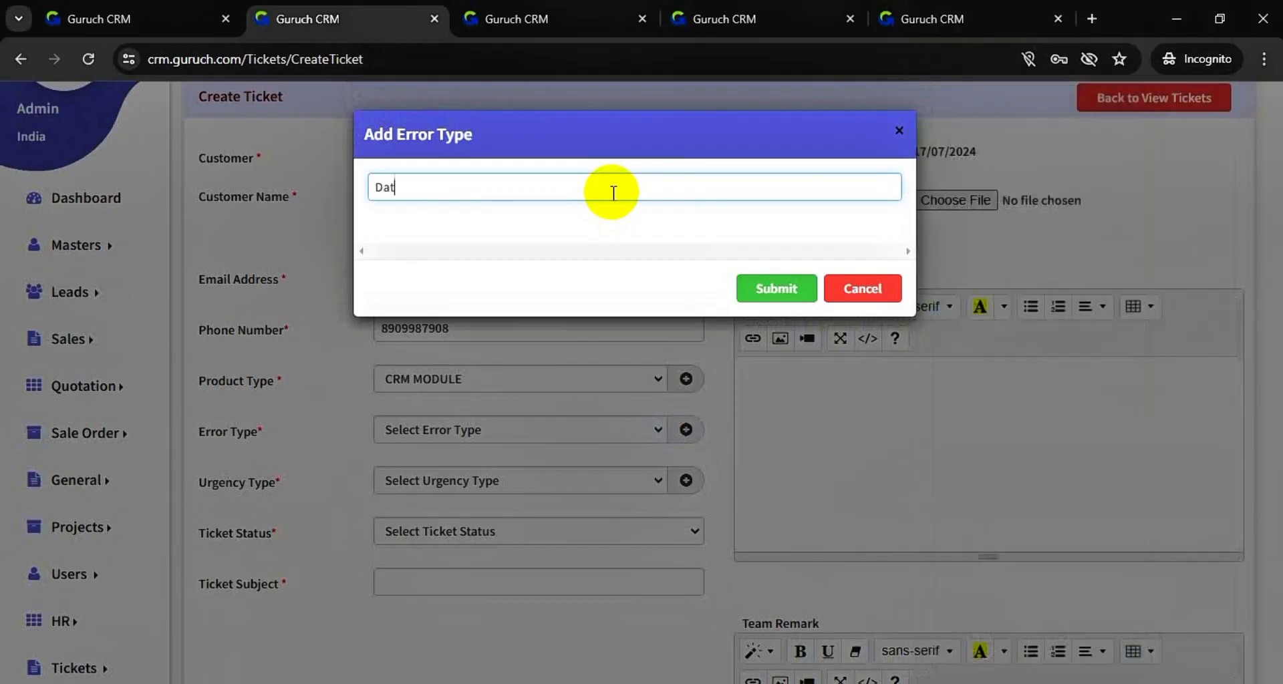
pyautogui.write('a not fetching')
pyautogui.click(784, 284)
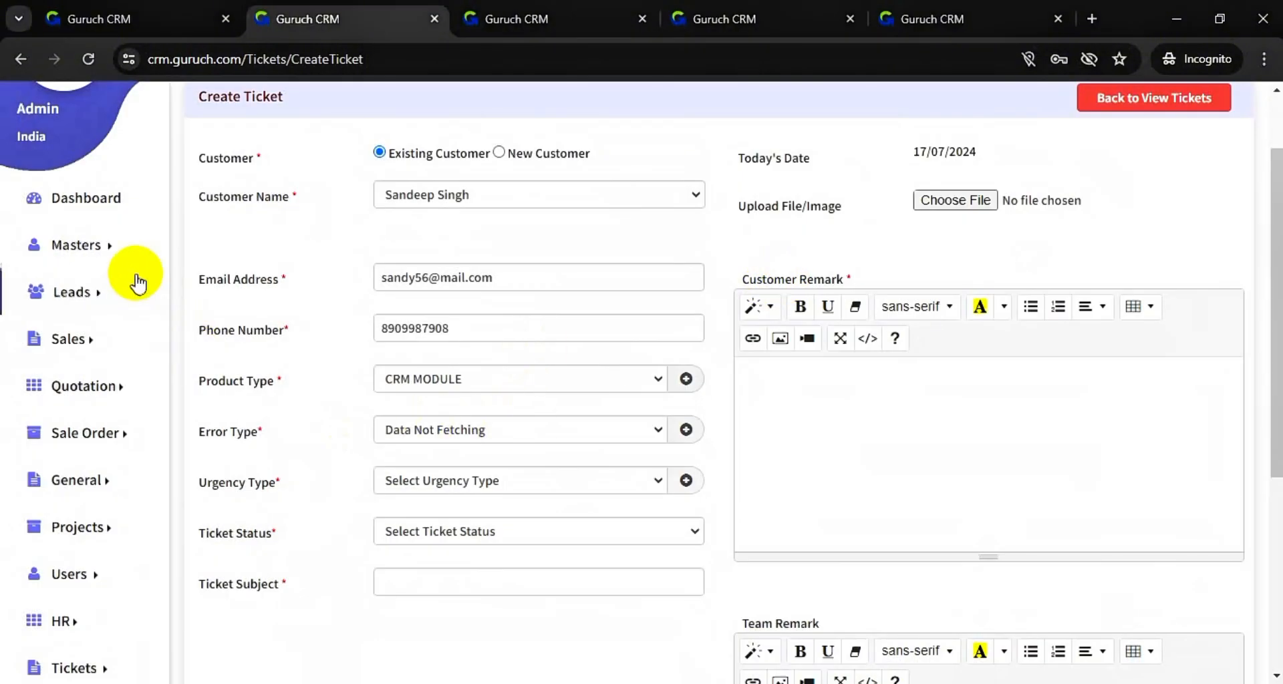
# - Add a new urgency type named 'Very urgent' and submit it for the ticket
pyautogui.moveTo(119, 257)
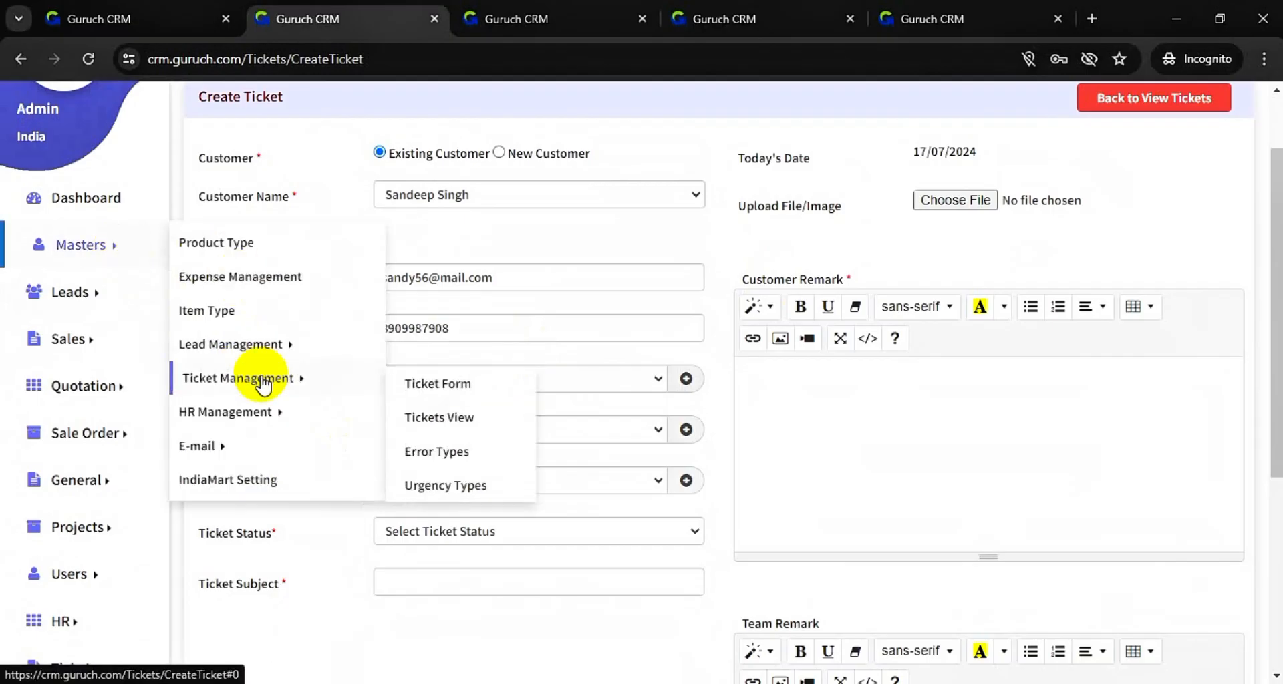
pyautogui.moveTo(332, 375)
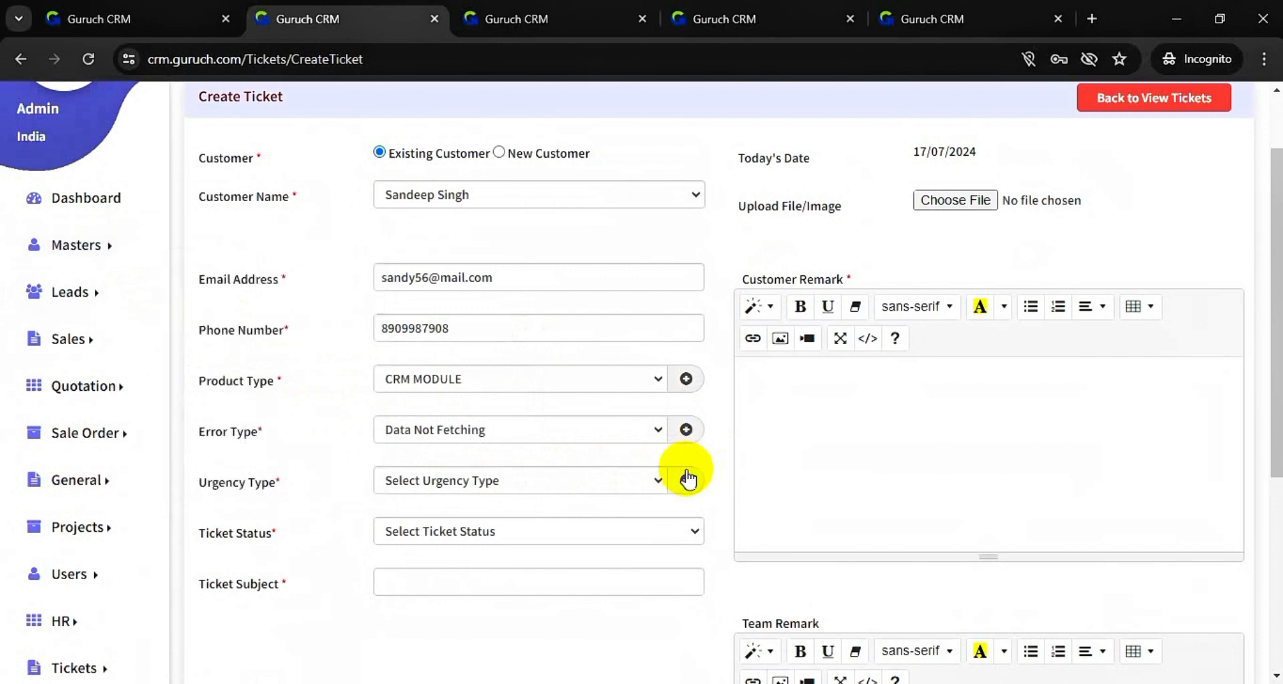
pyautogui.click(626, 481)
pyautogui.click(685, 482)
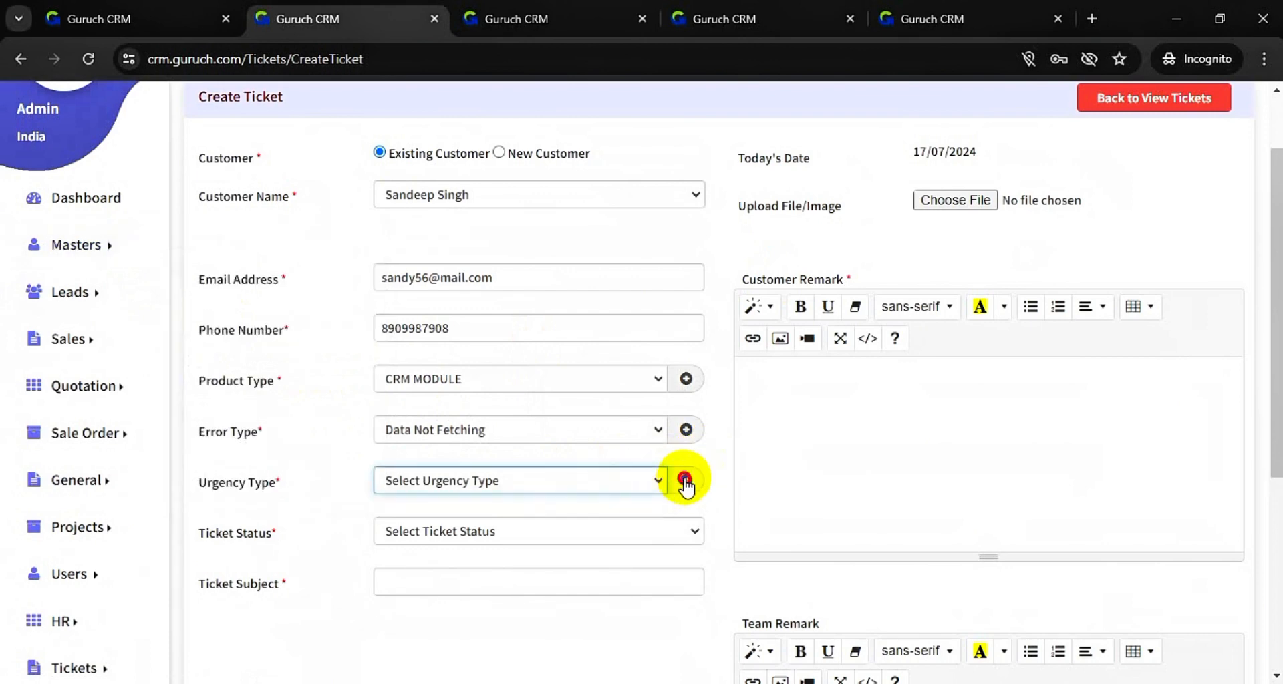
pyautogui.click(699, 195)
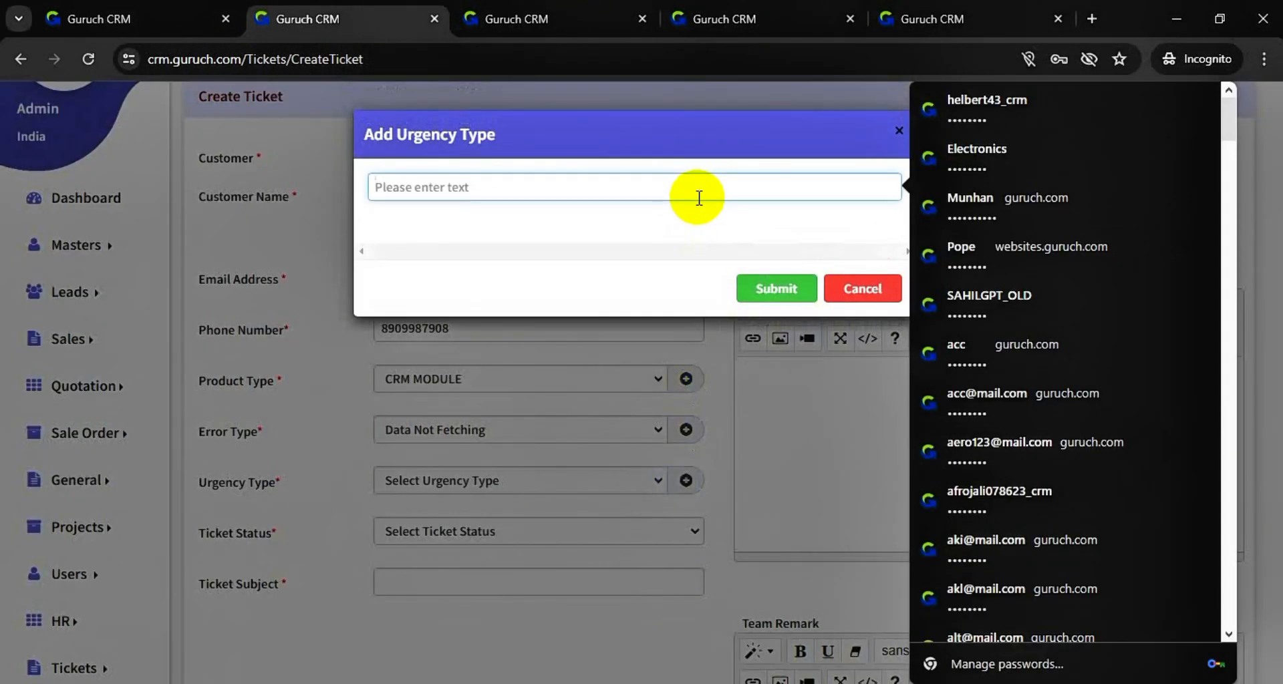
pyautogui.write('V')
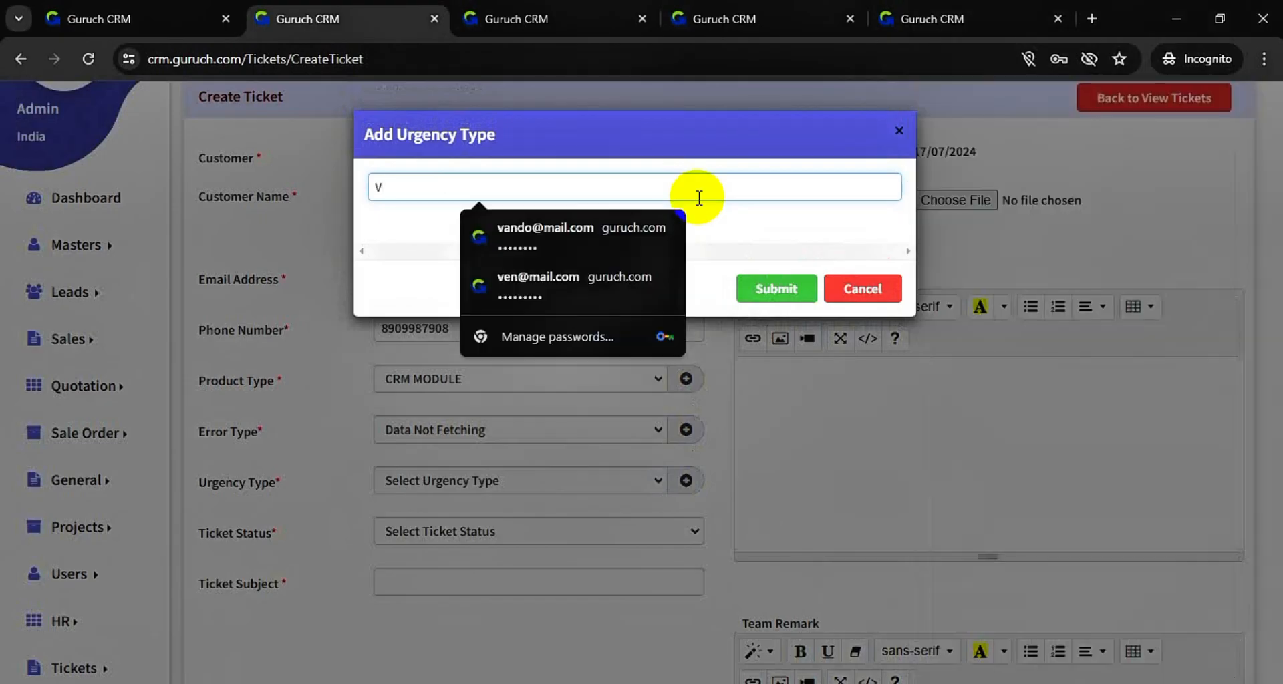
pyautogui.write('ery urgent')
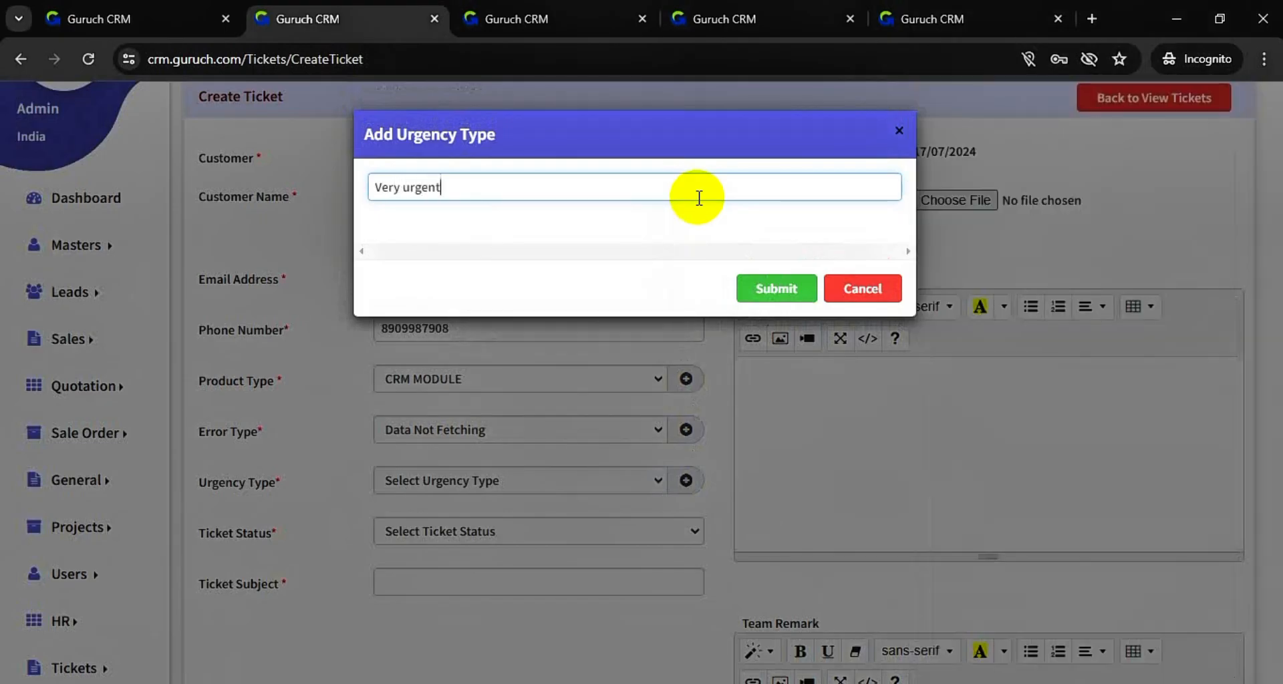
pyautogui.click(781, 289)
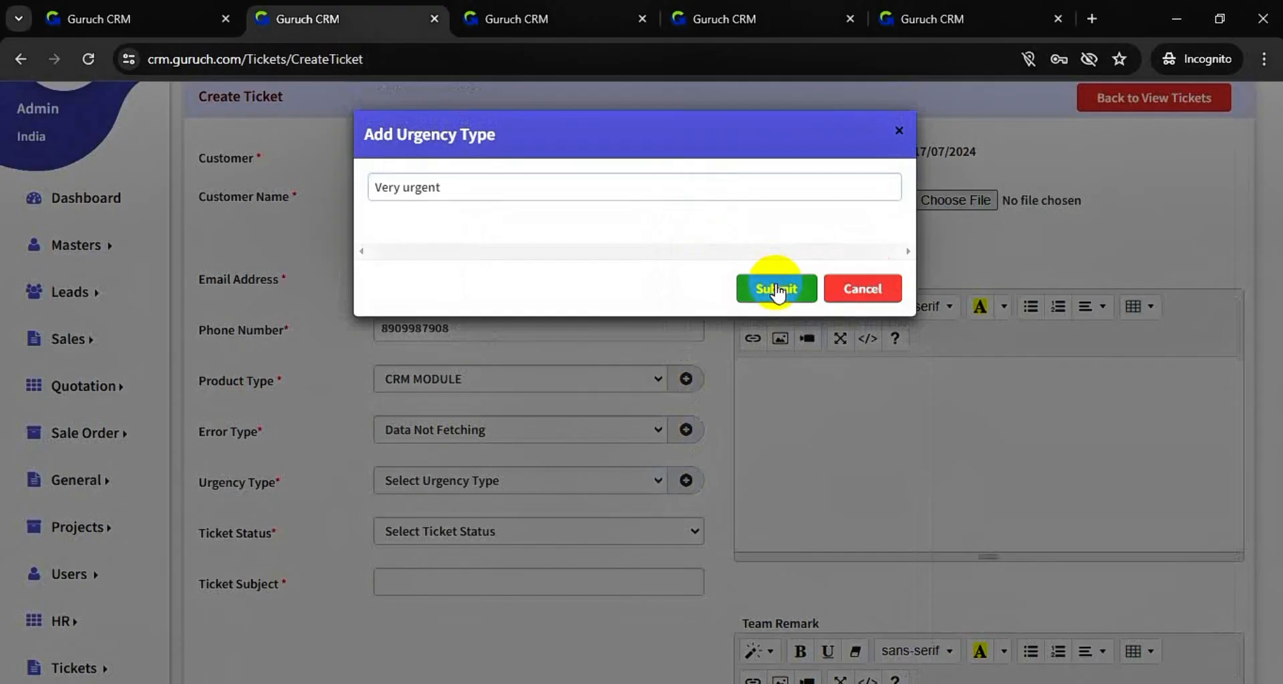
pyautogui.scroll(-2, 562, 430)
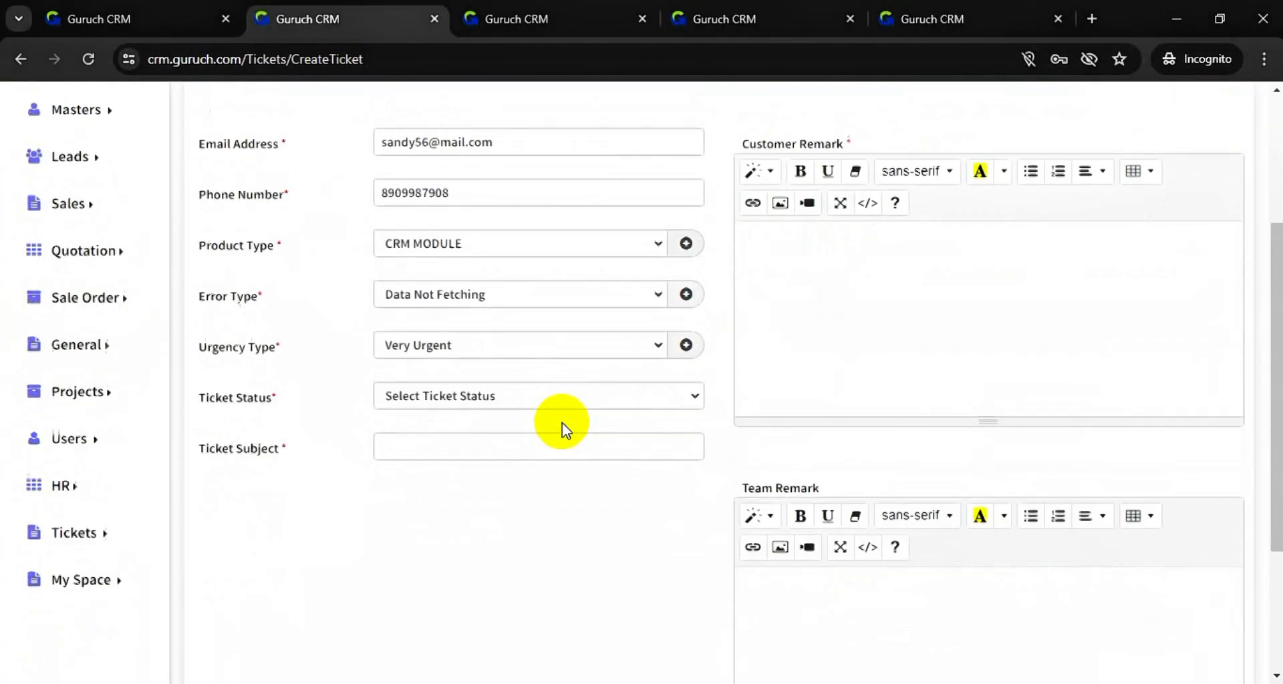
# - Set the ticket status to Open and enter the subject 'Data Calculation error'
pyautogui.click(587, 401)
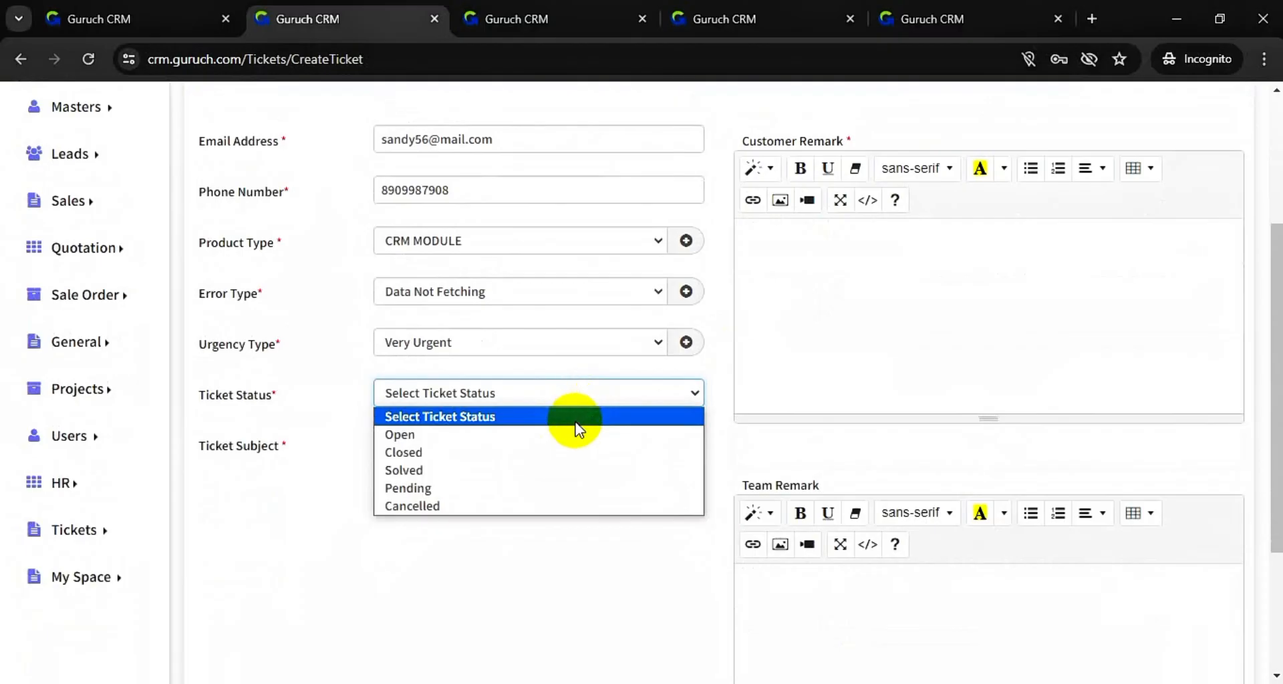
pyautogui.click(577, 433)
pyautogui.click(545, 445)
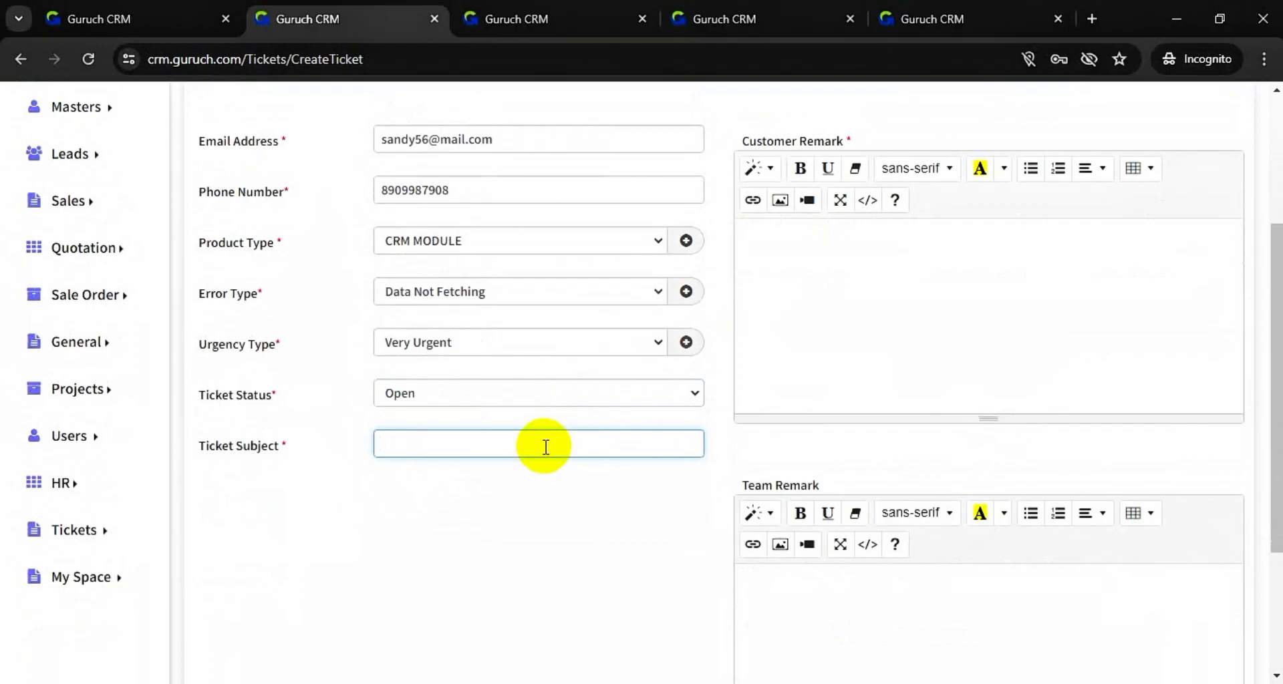
pyautogui.write('Data Calculation e')
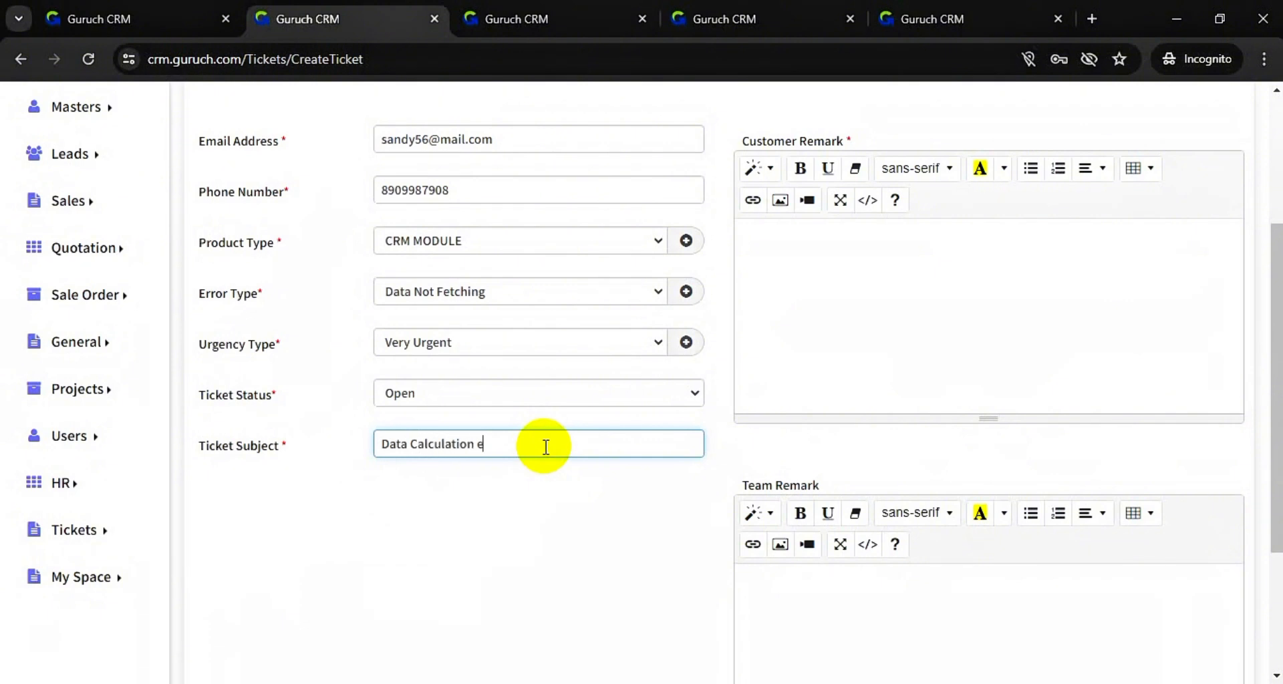
pyautogui.write('rror')
# - Place the cursor in the Customer Remark editor, ready to write the remark
pyautogui.scroll(3, 701, 401)
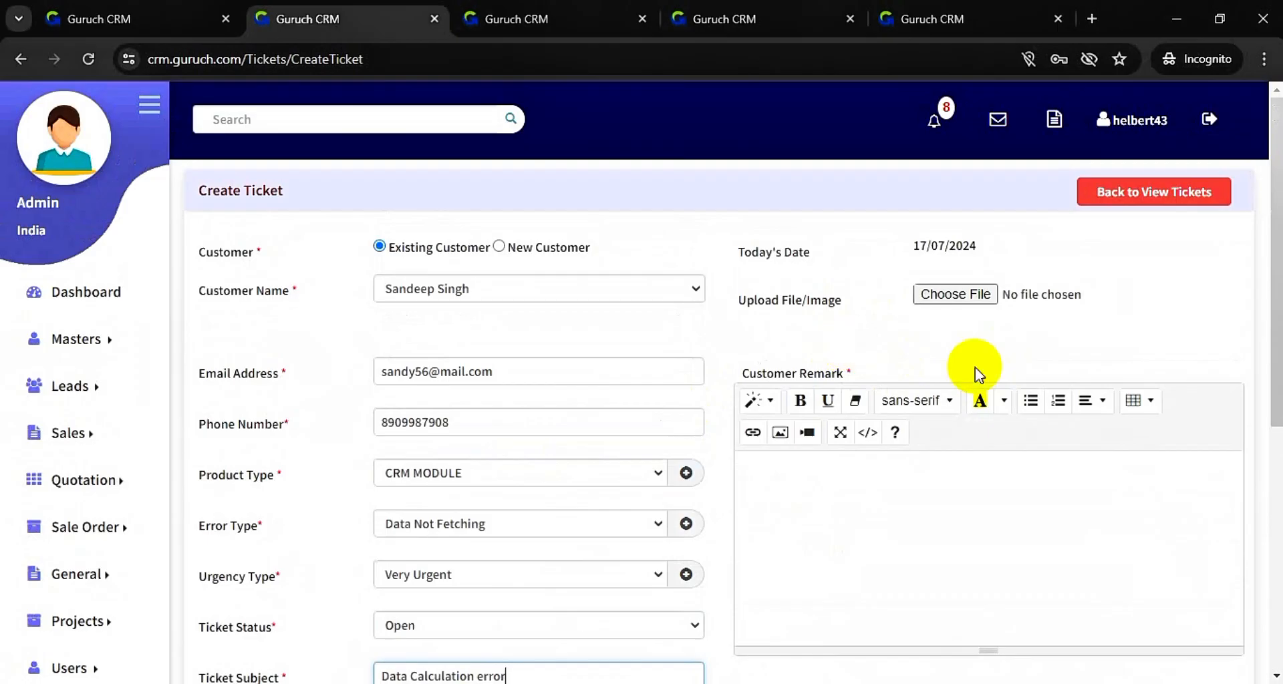
pyautogui.scroll(-2, 972, 368)
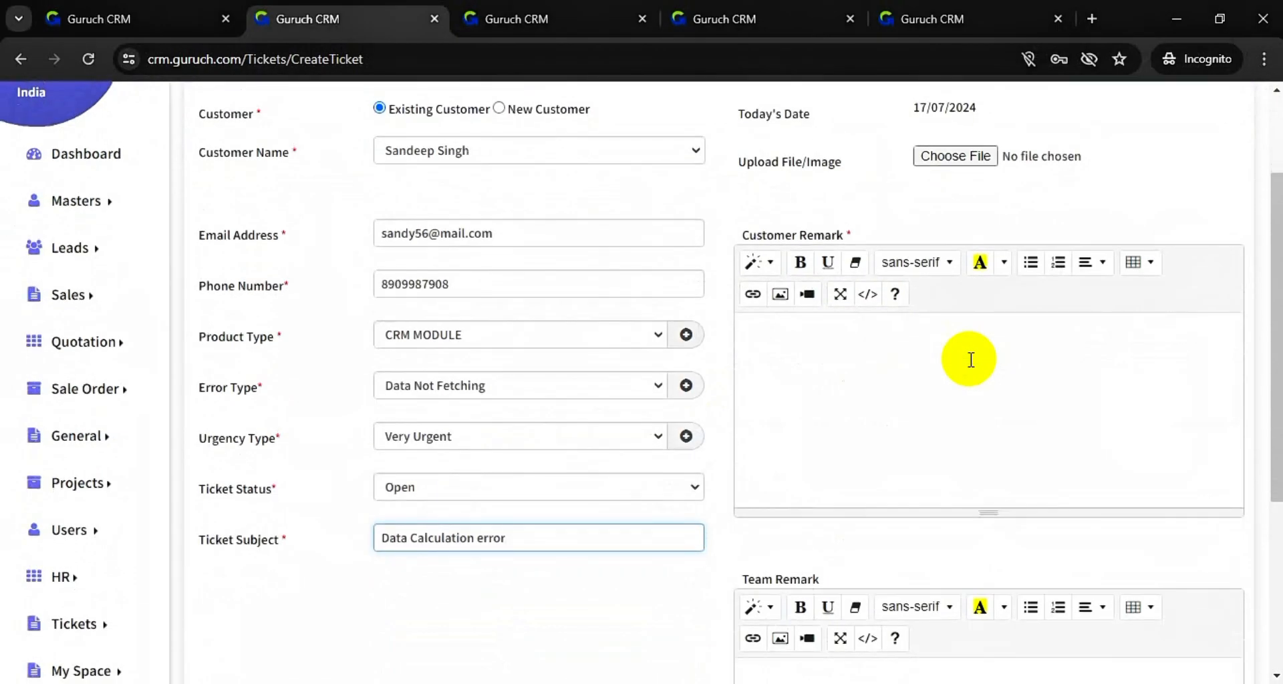
pyautogui.scroll(-1, 970, 360)
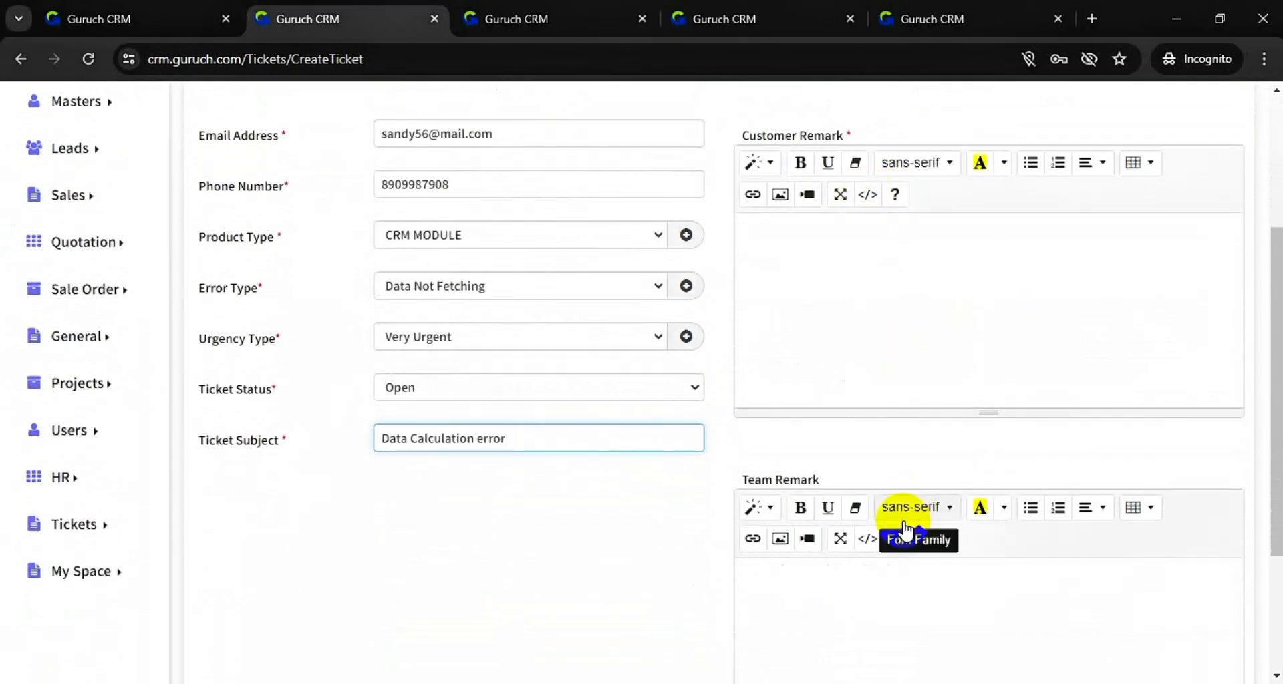
pyautogui.click(886, 315)
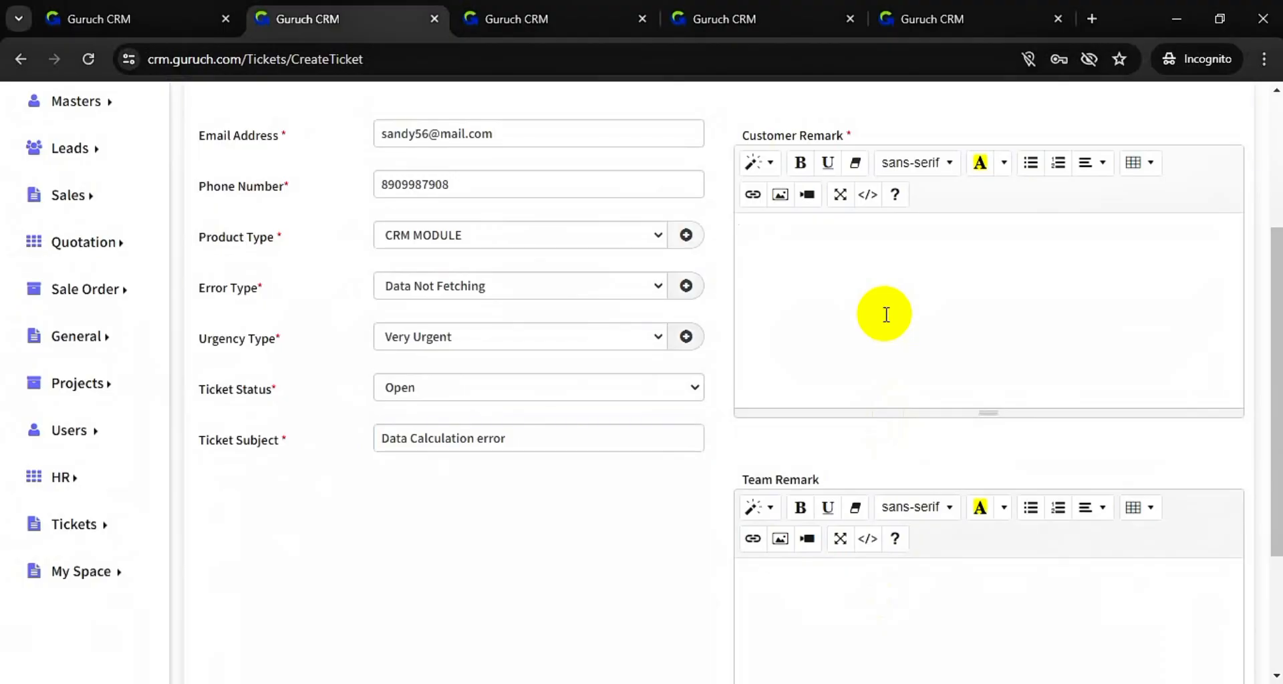
pyautogui.scroll(-2, 886, 314)
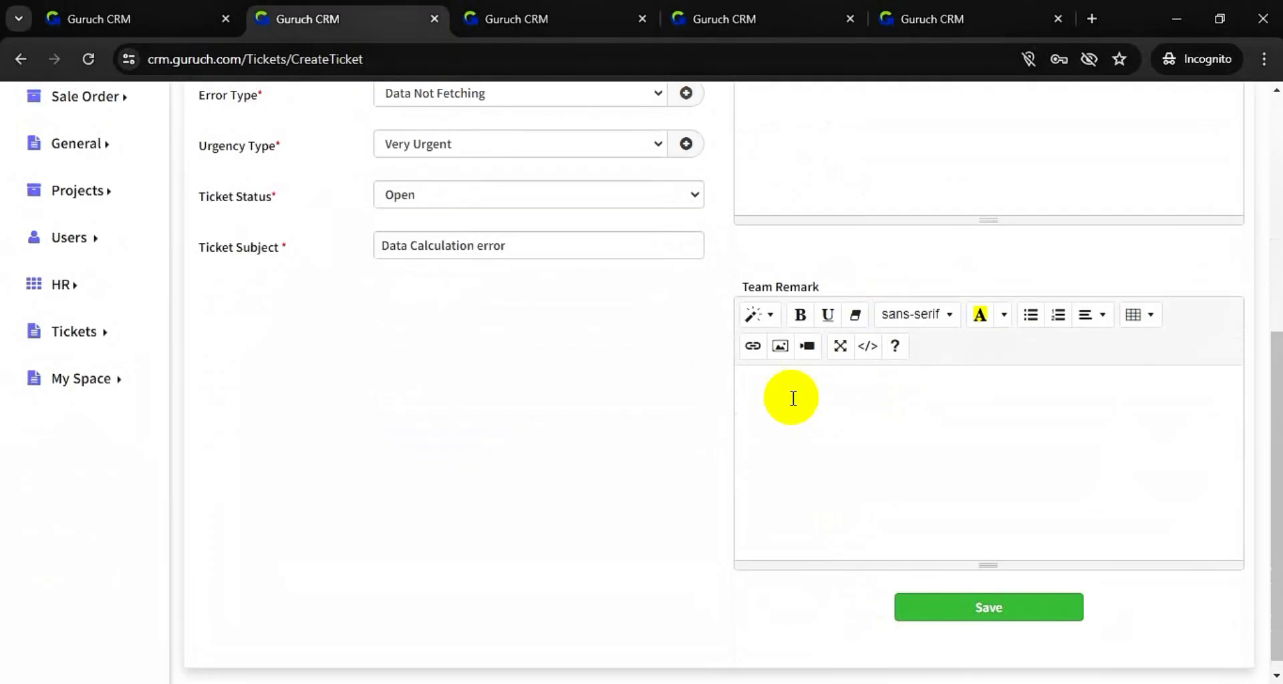
pyautogui.scroll(1, 794, 404)
pyautogui.scroll(2, 794, 404)
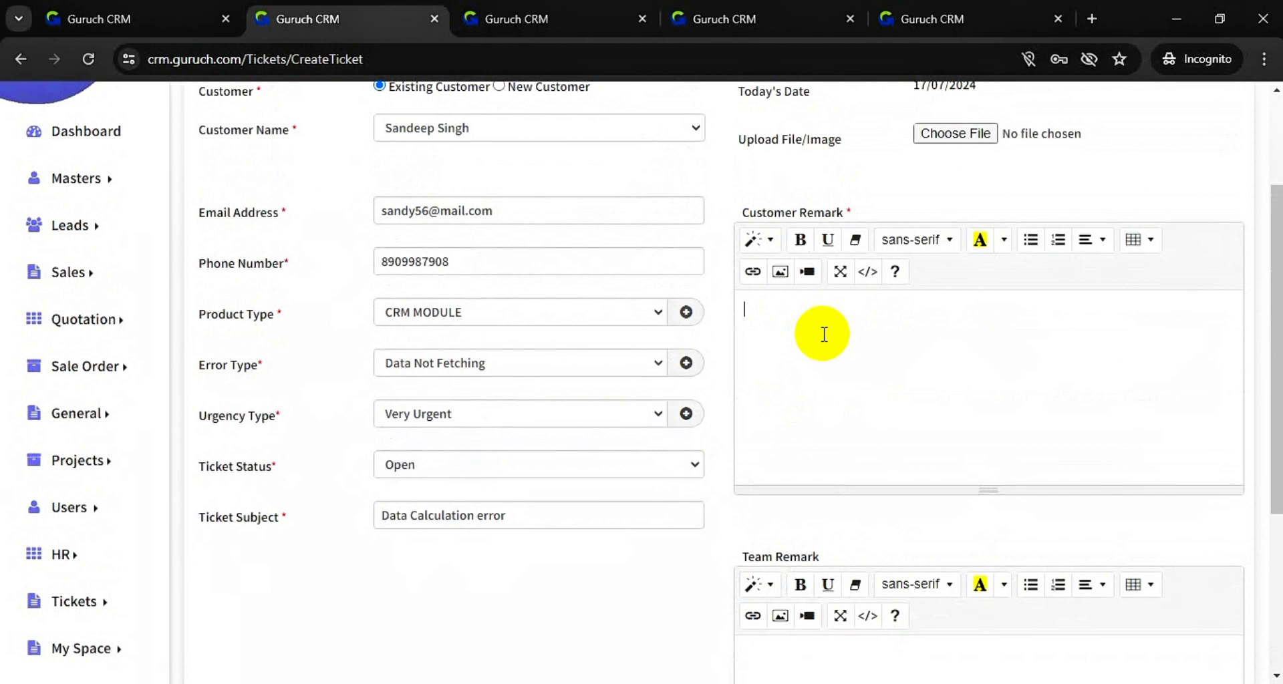
# - Enter customer remark 'Fetching values from the database' and team remark 'code error', then save the ticket
pyautogui.write('Fetching values')
pyautogui.write('from the')
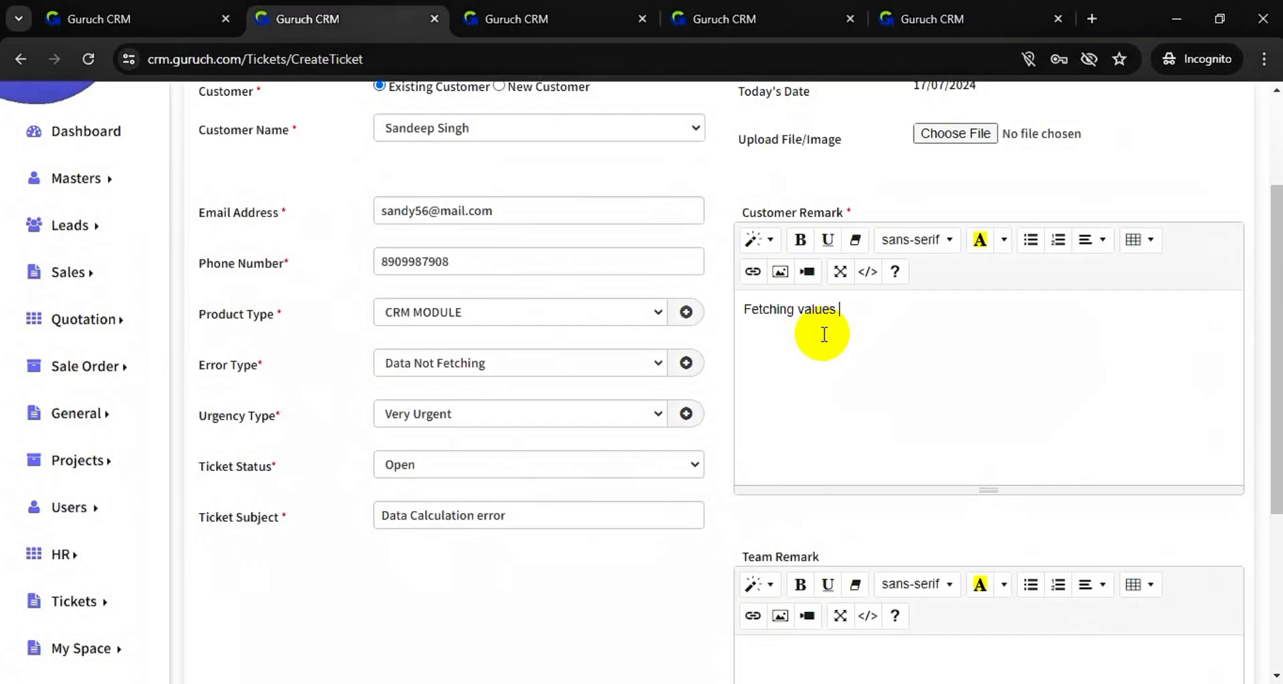
pyautogui.write(' database')
pyautogui.scroll(-4, 857, 408)
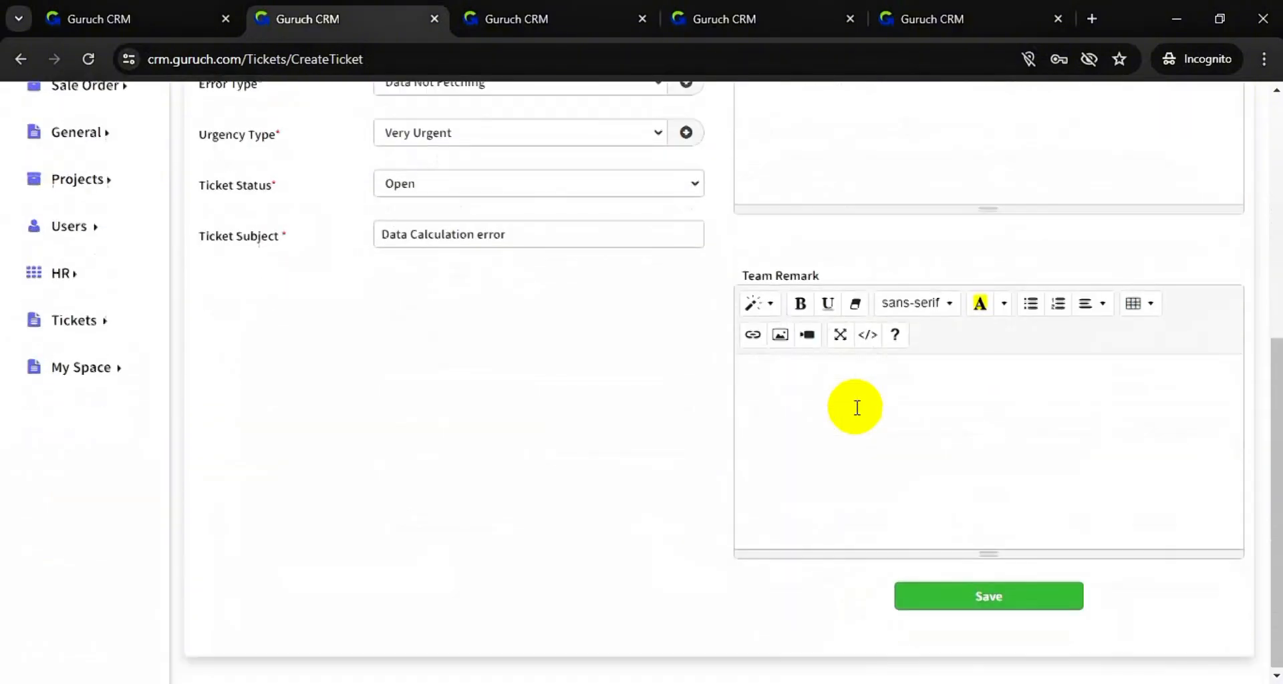
pyautogui.click(815, 395)
pyautogui.write('code error')
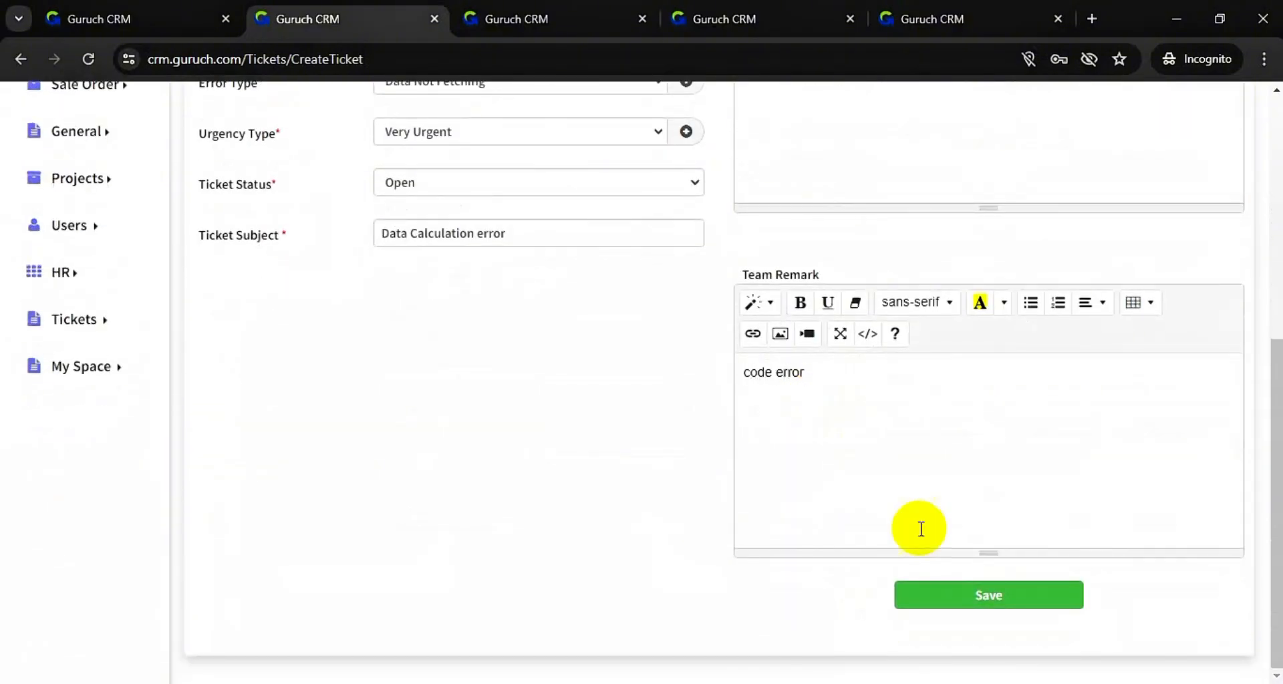
pyautogui.click(954, 591)
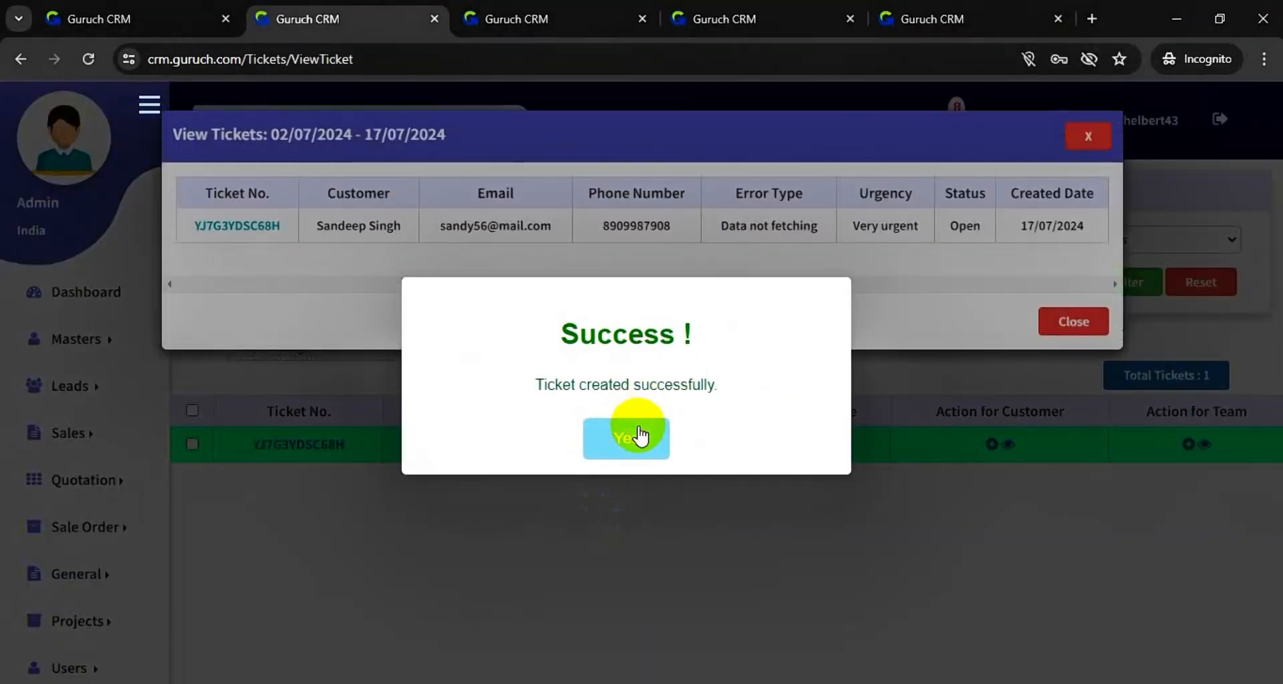
# - Acknowledge the ticket-created message and close the new ticket summary popup
pyautogui.click(639, 428)
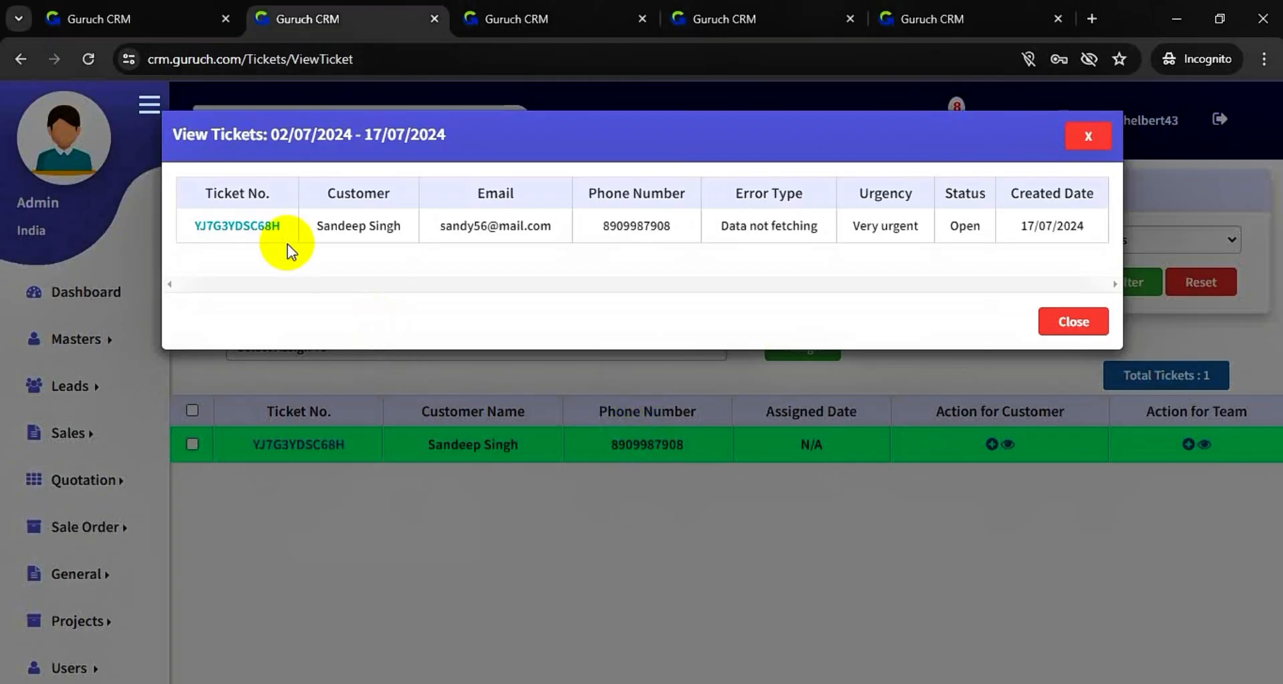
pyautogui.click(1058, 319)
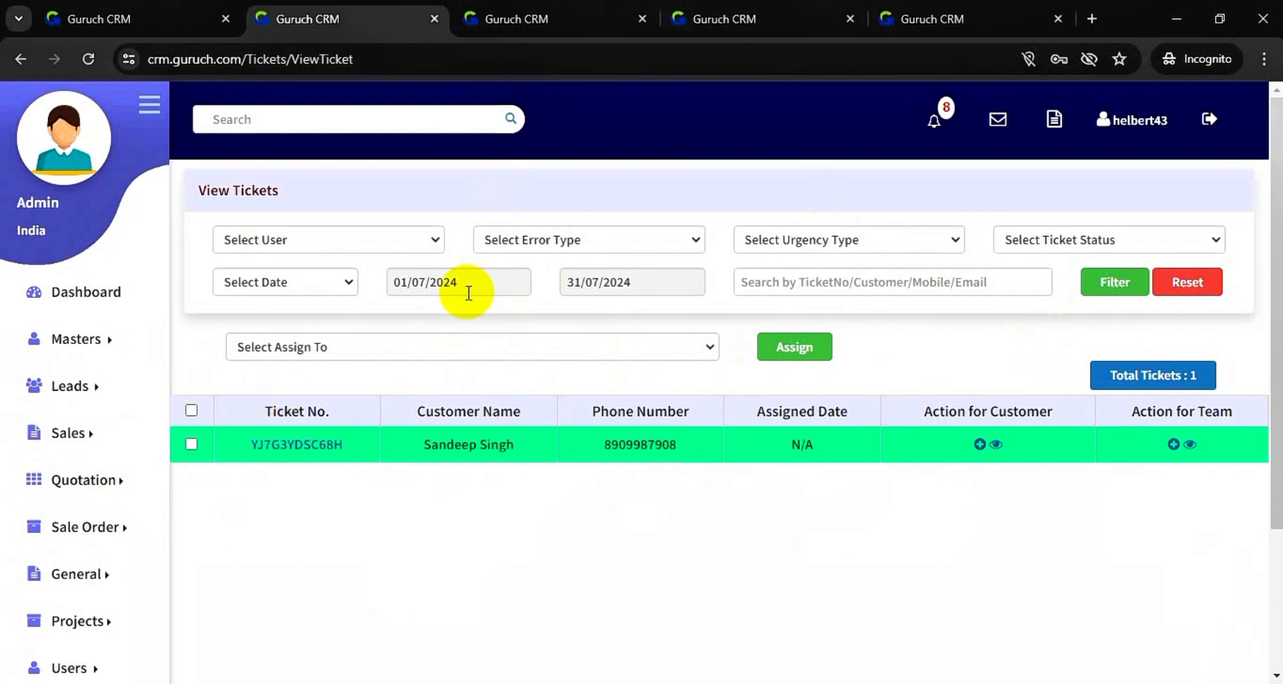
# - Review the User, Error Type, Urgency Type and Ticket Status filter options in the ticket list
pyautogui.click(414, 240)
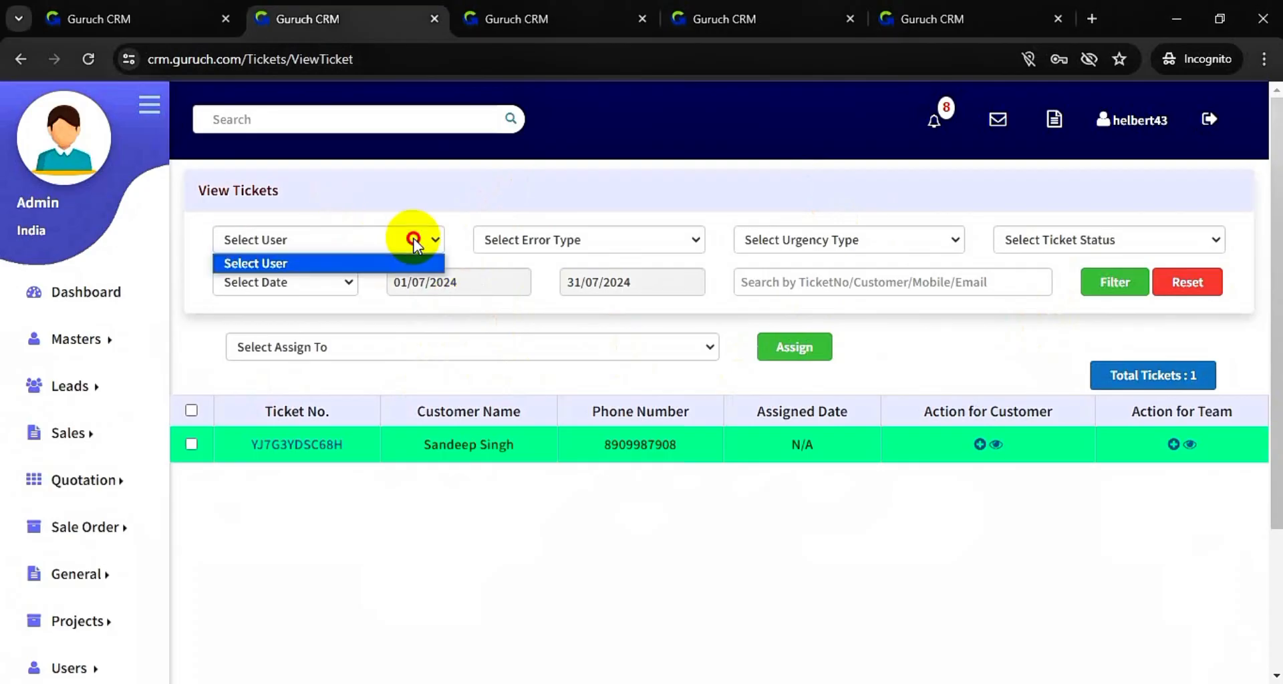
pyautogui.click(593, 242)
pyautogui.click(809, 240)
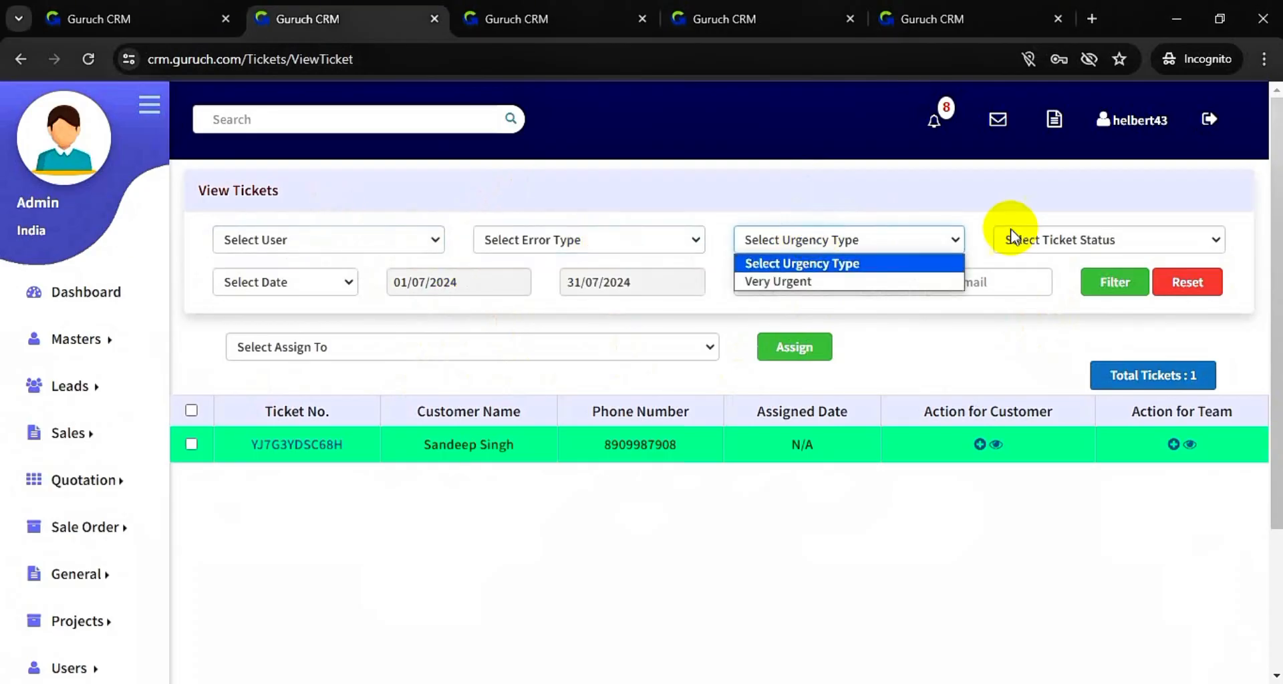
pyautogui.click(1087, 242)
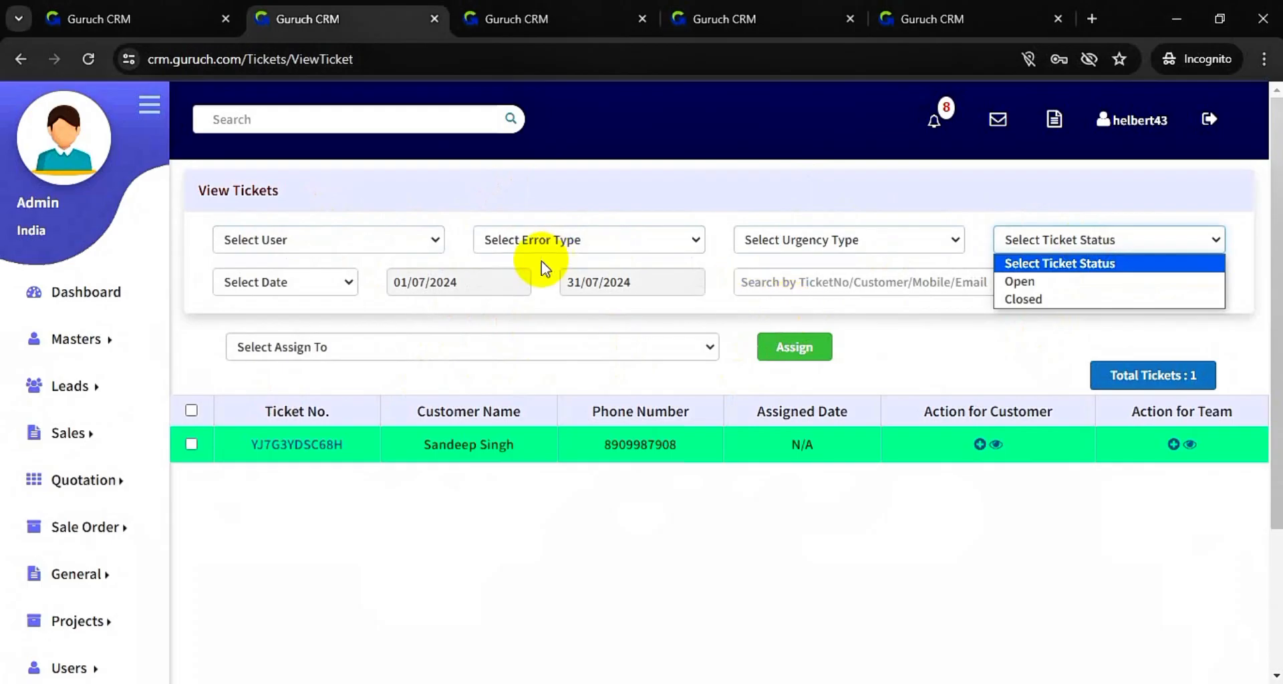
pyautogui.click(936, 312)
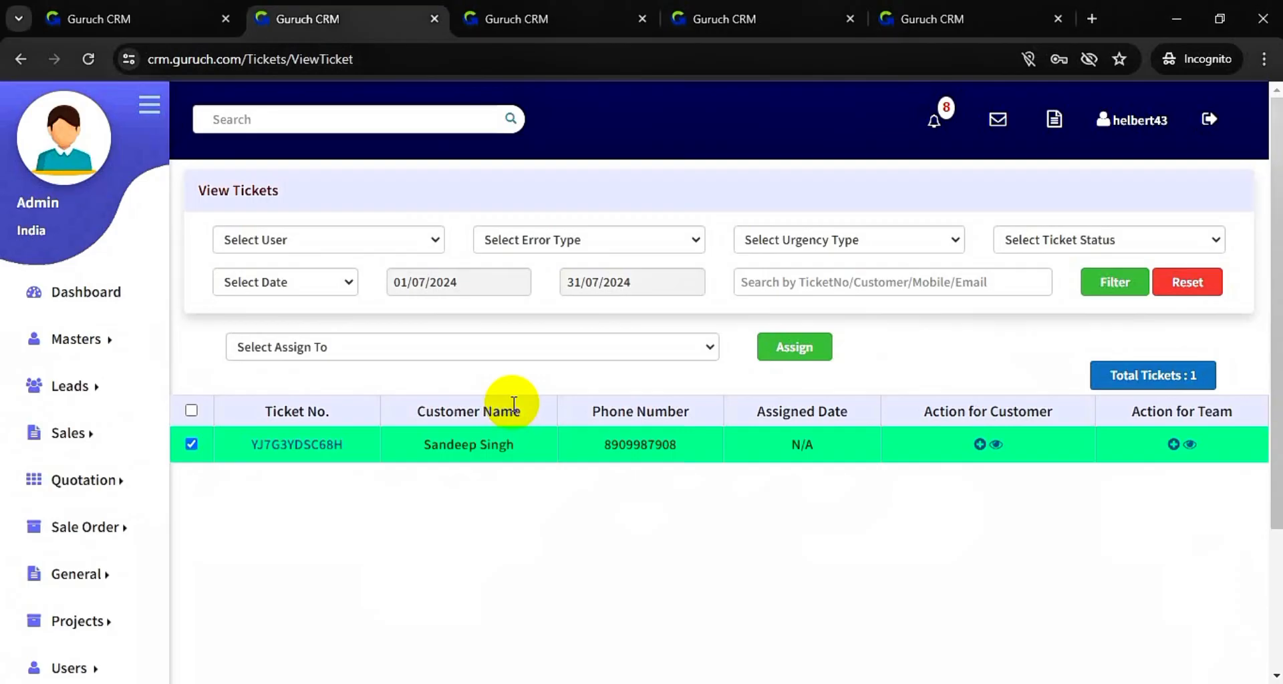
pyautogui.click(997, 445)
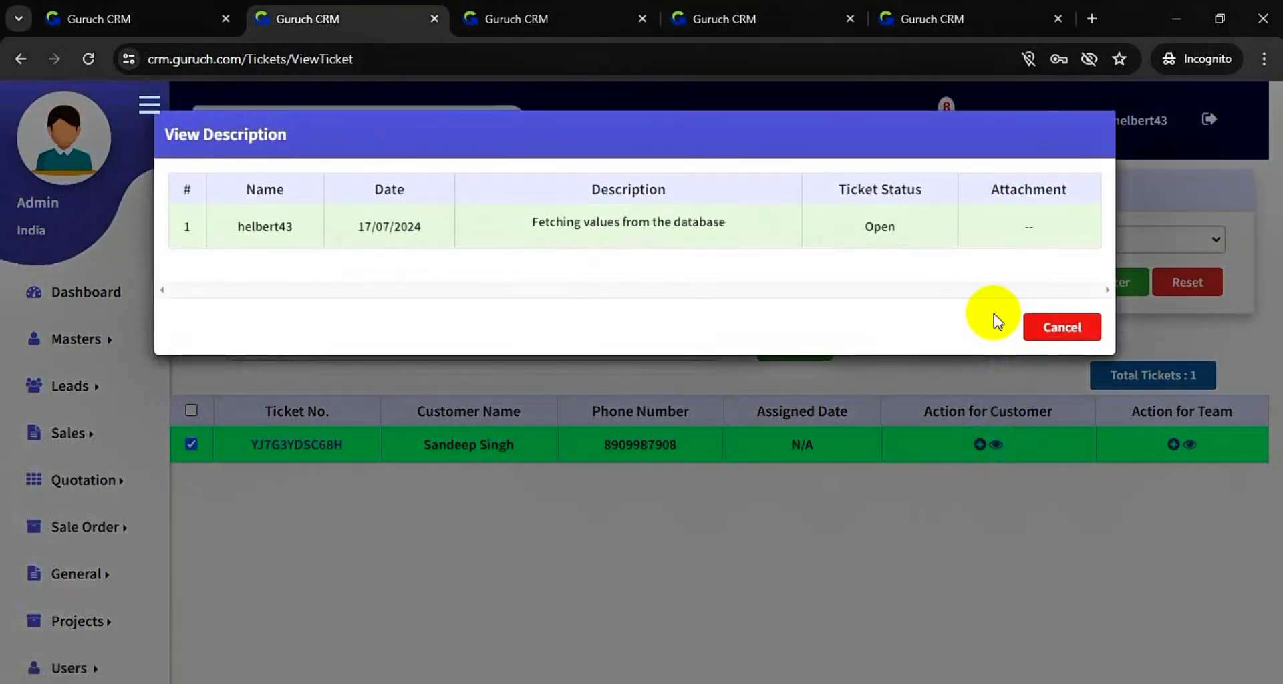
pyautogui.click(1052, 328)
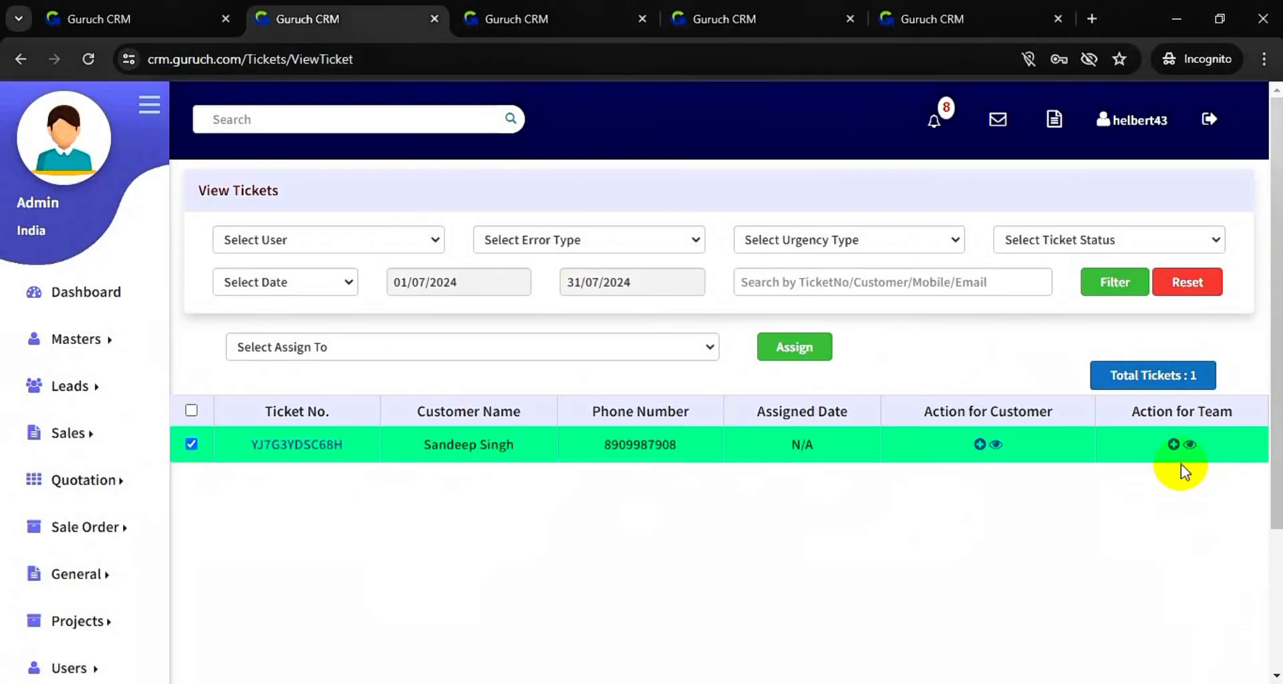
pyautogui.click(1190, 445)
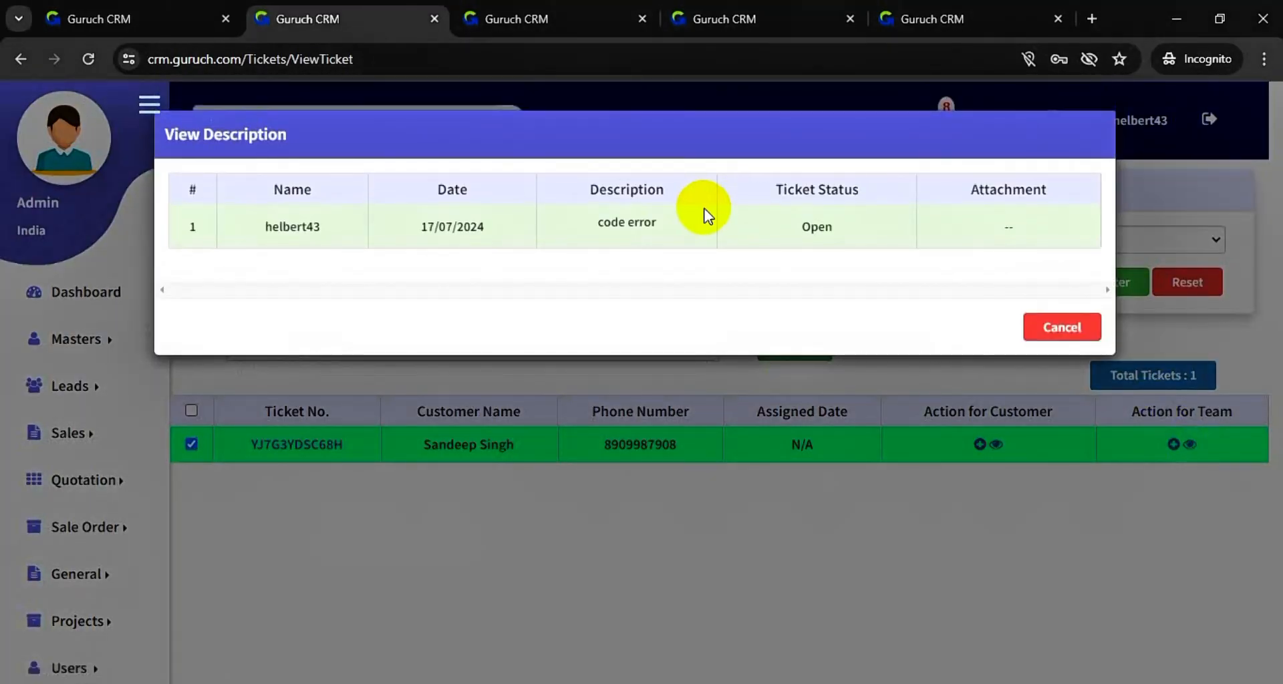
pyautogui.click(1049, 328)
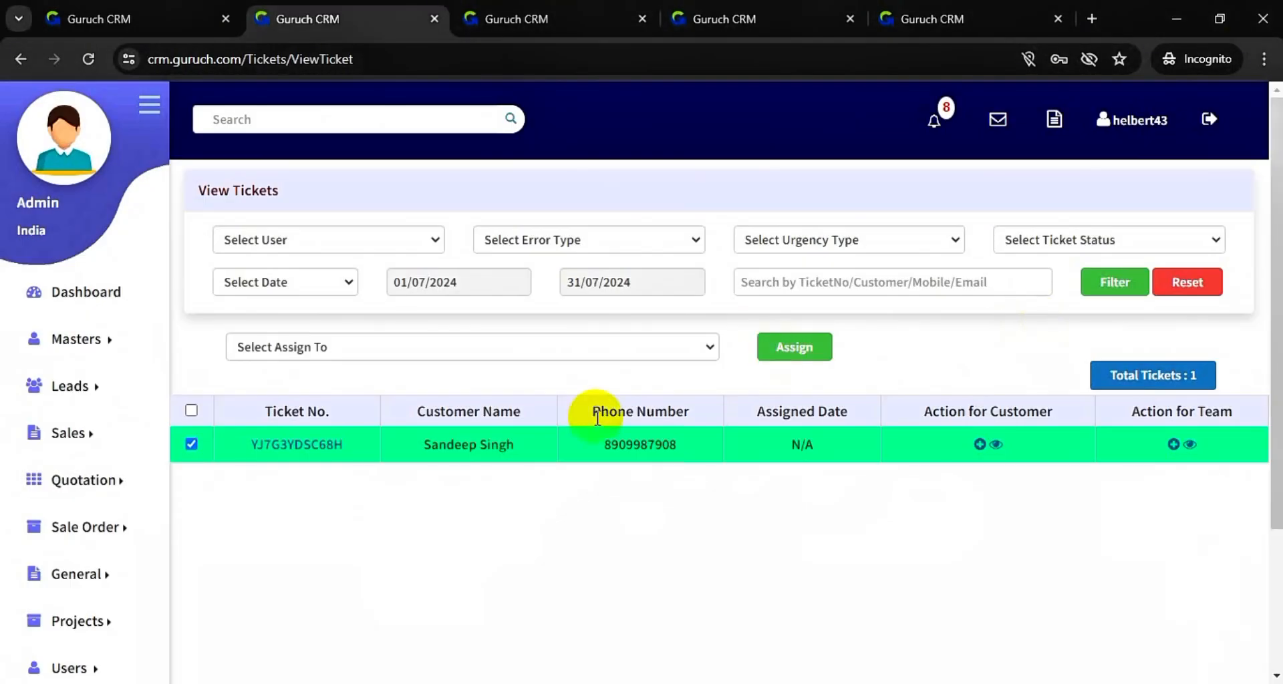
pyautogui.scroll(-1, 597, 418)
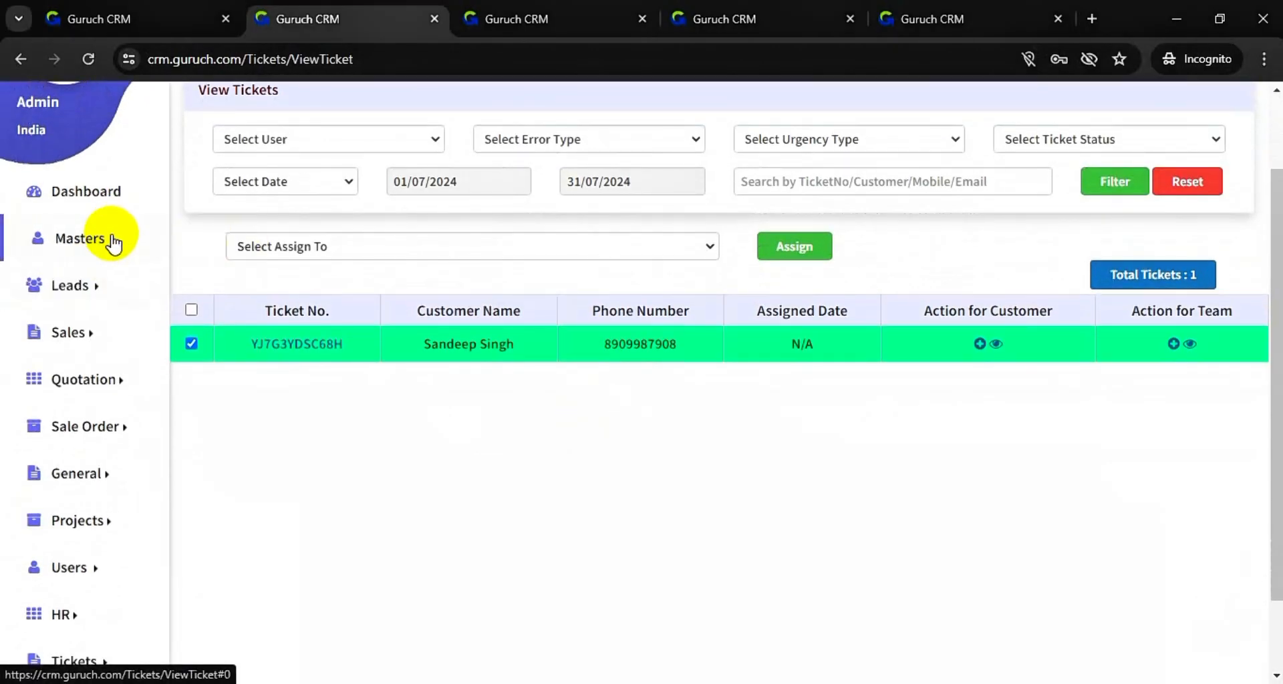
pyautogui.moveTo(143, 238)
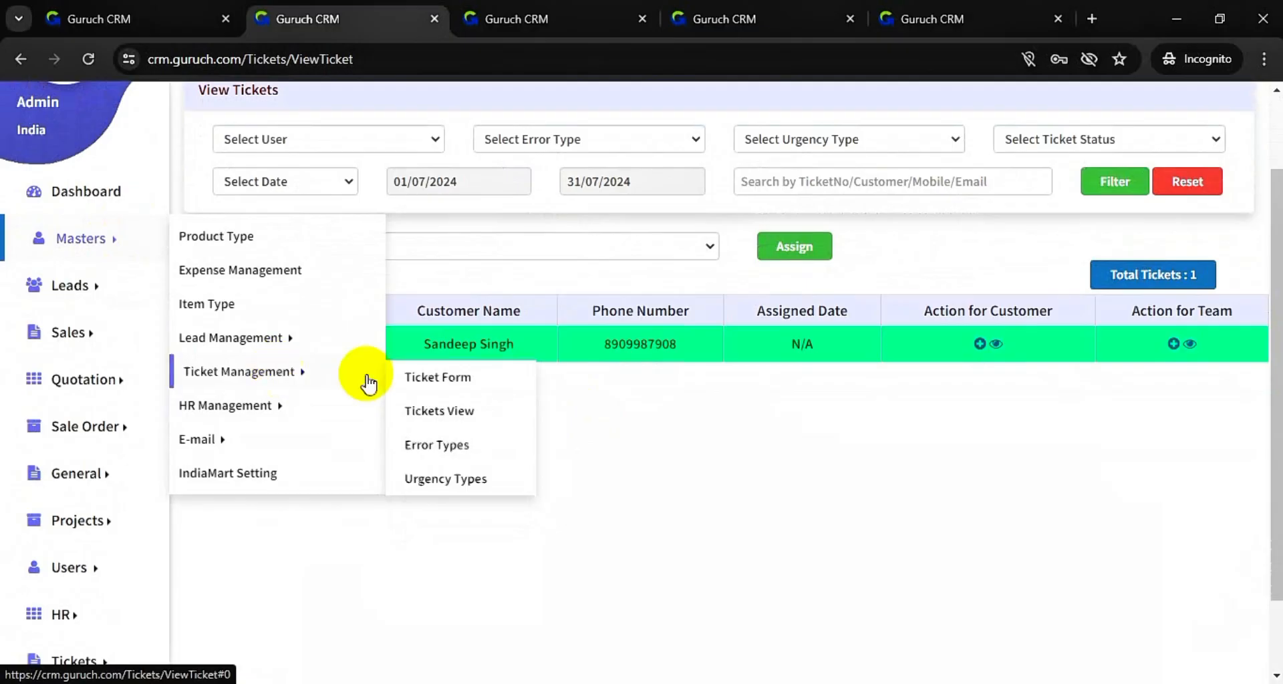
pyautogui.click(604, 461)
pyautogui.scroll(-1, 604, 463)
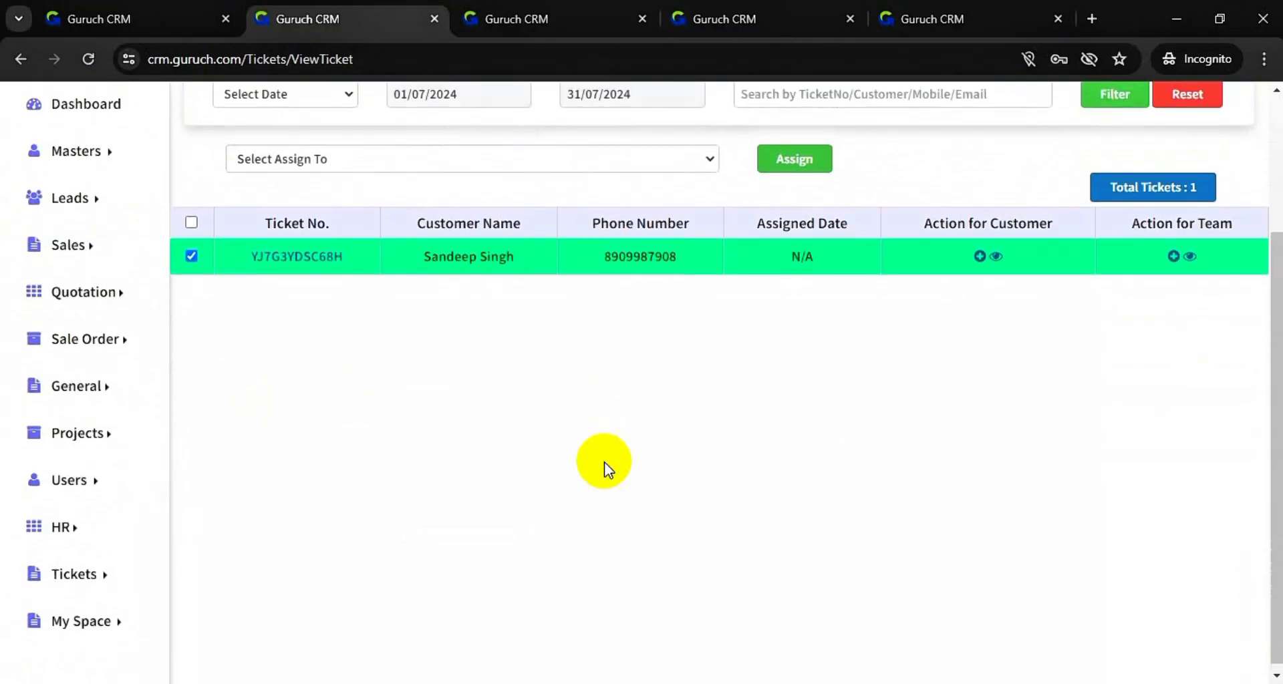
pyautogui.scroll(1, 604, 463)
pyautogui.scroll(1, 604, 462)
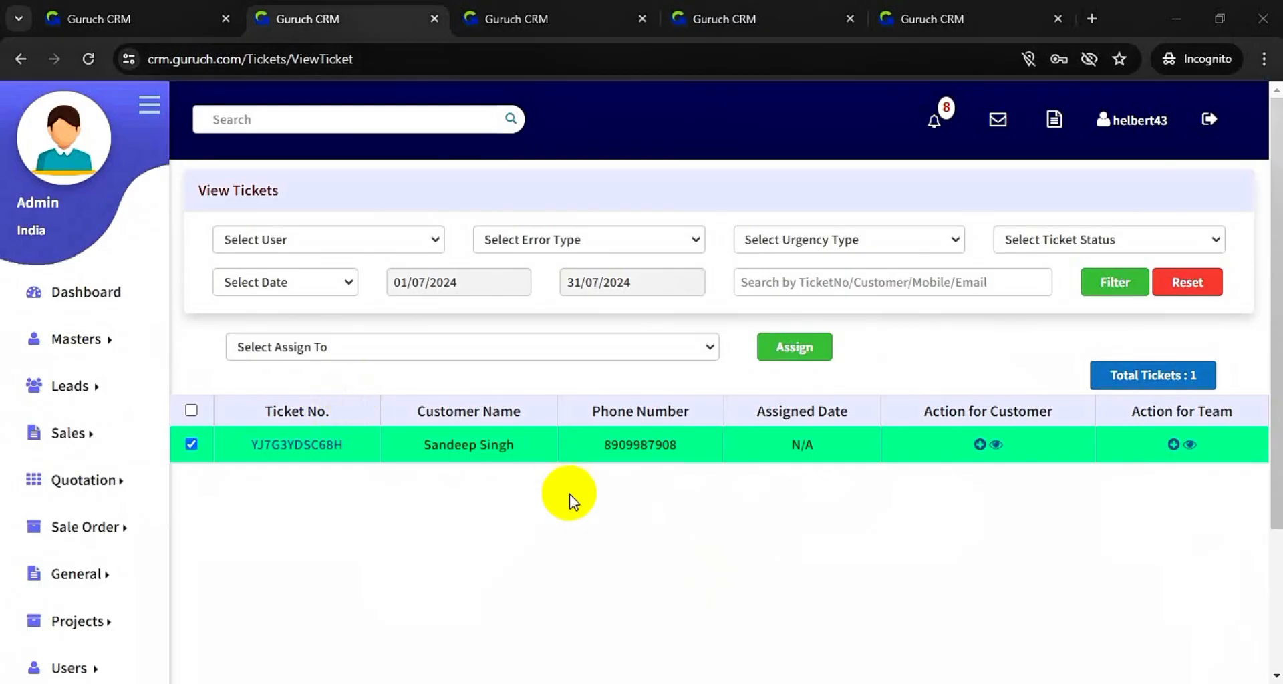
pyautogui.scroll(-3, 424, 513)
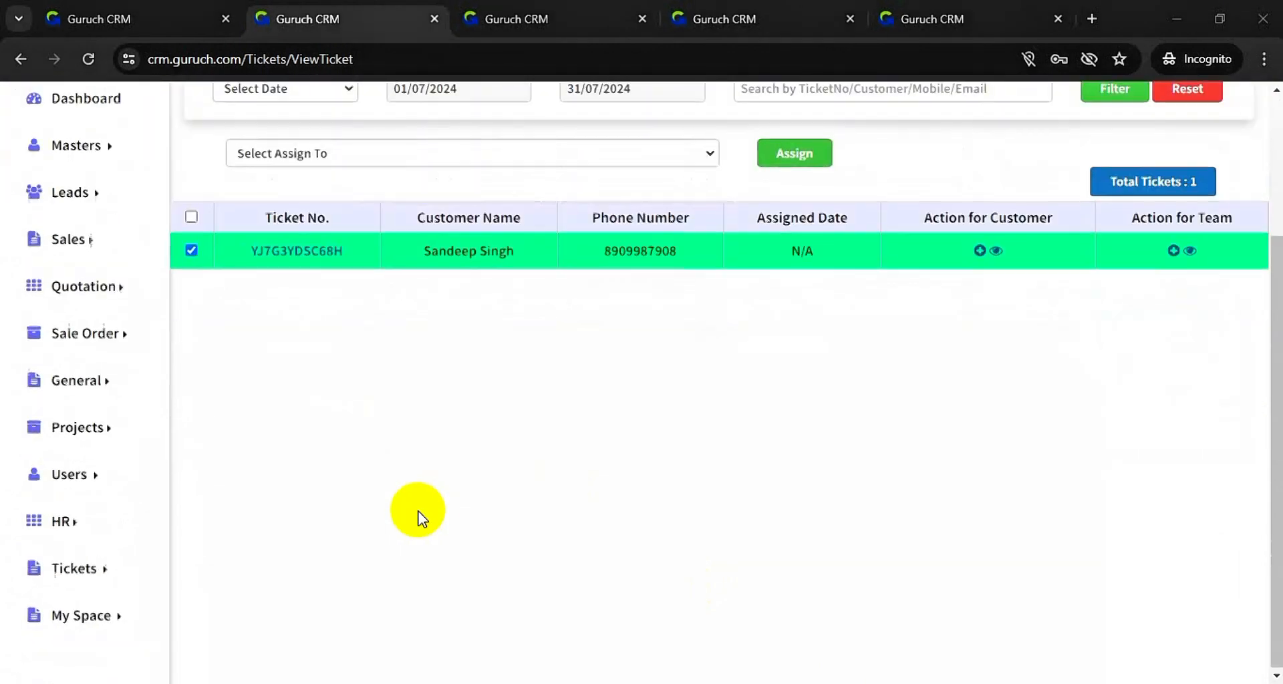